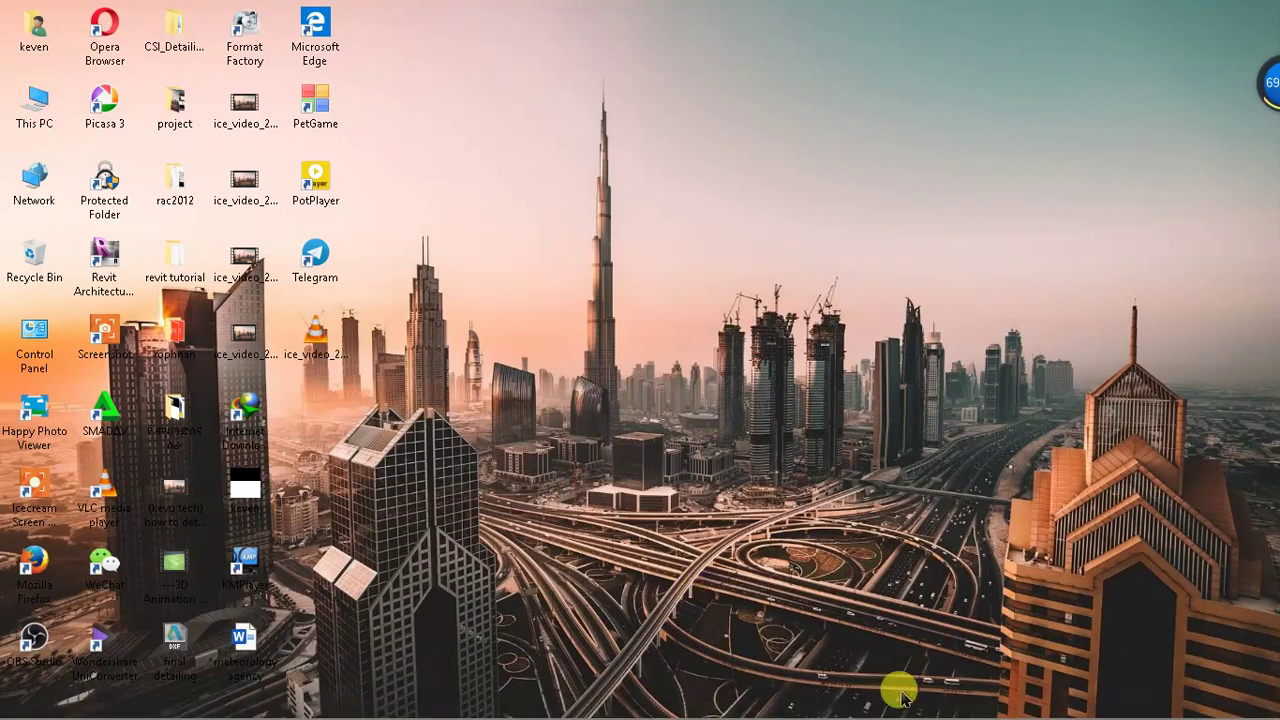
Bring the Revit project forward and zoom around the Site floor plan with grids A–D and 1–3
left_click(942, 707)
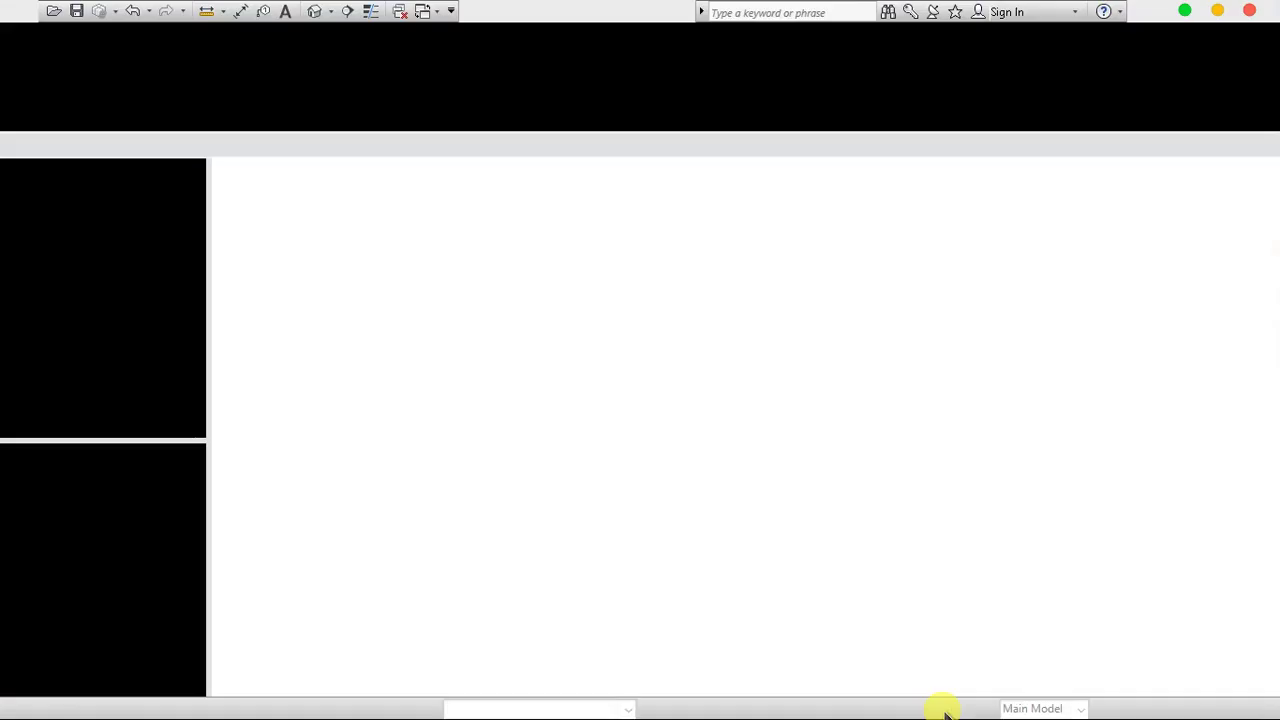
scroll(700, 443, "down", 2)
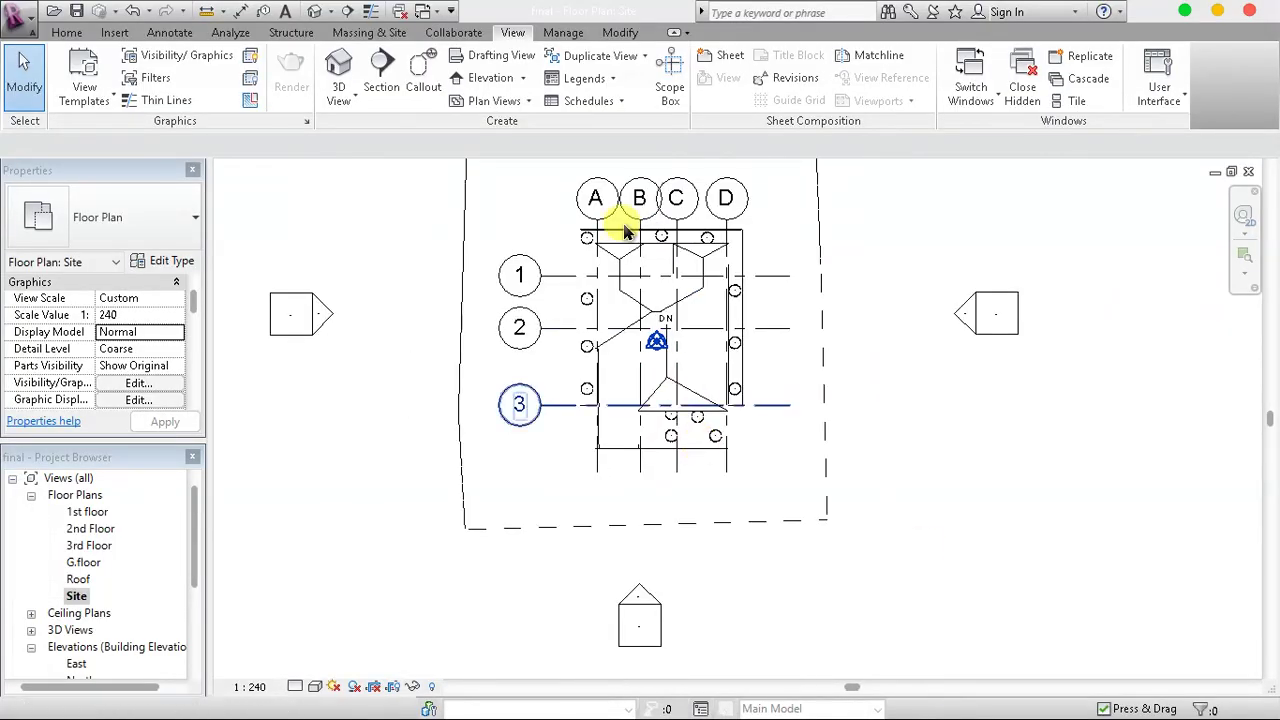
scroll(591, 194, "up", 2)
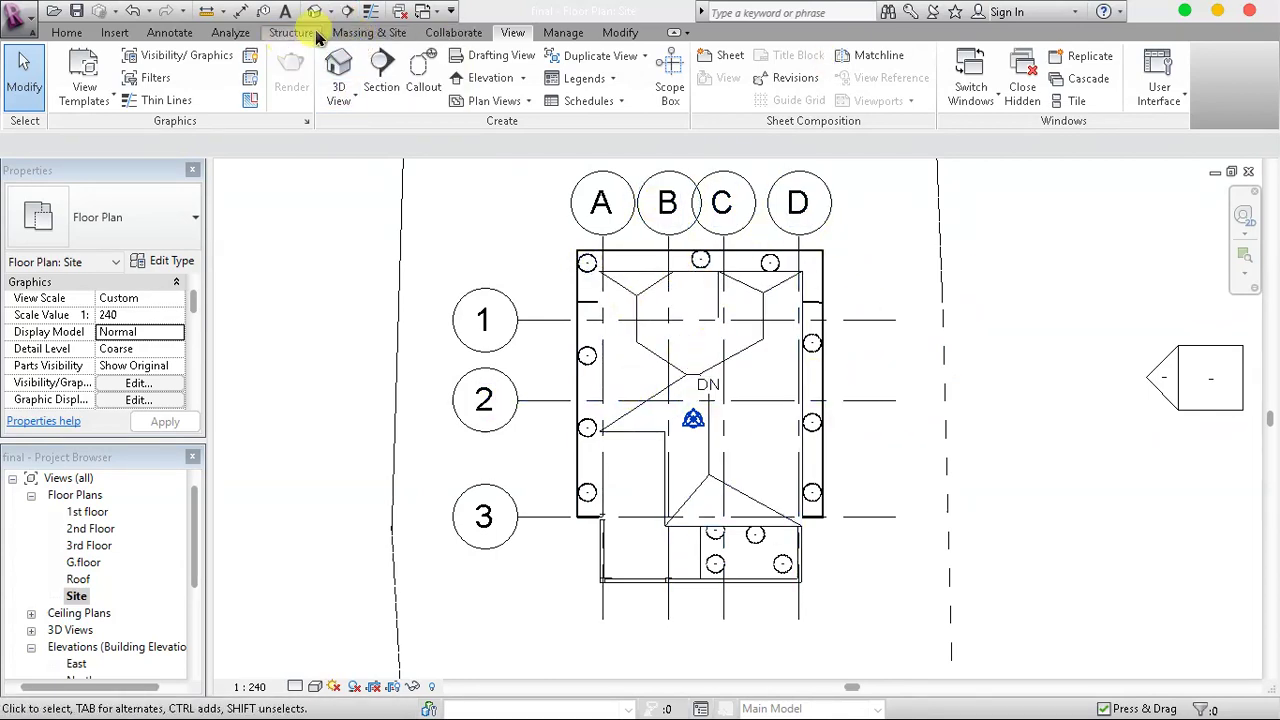
Start placing a Site Component and load a different family from its tree type properties
left_click(390, 33)
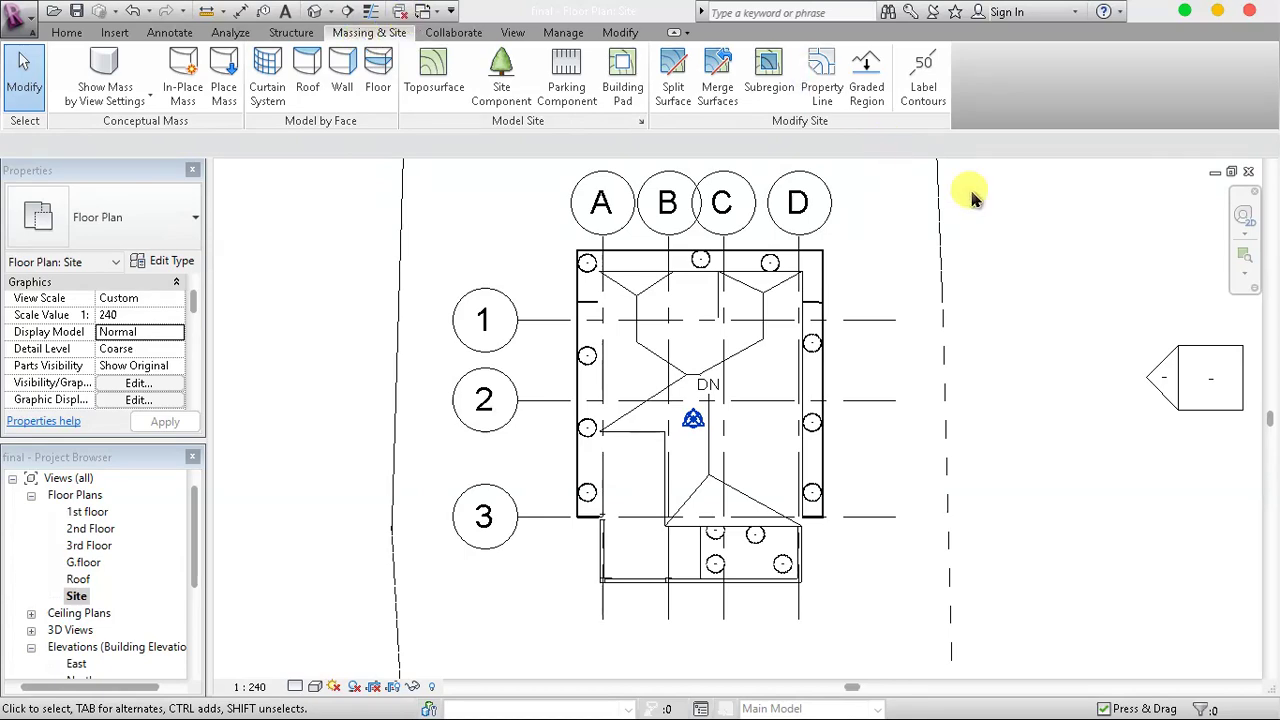
left_click(501, 68)
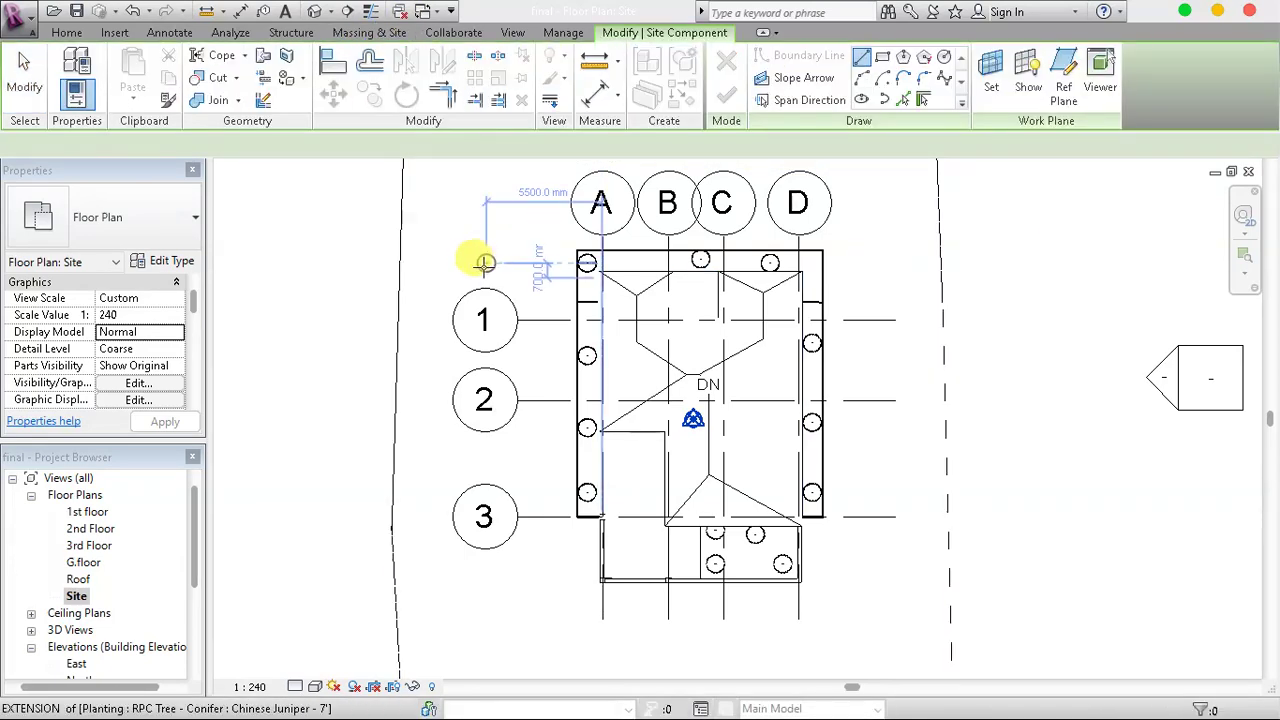
left_click(172, 261)
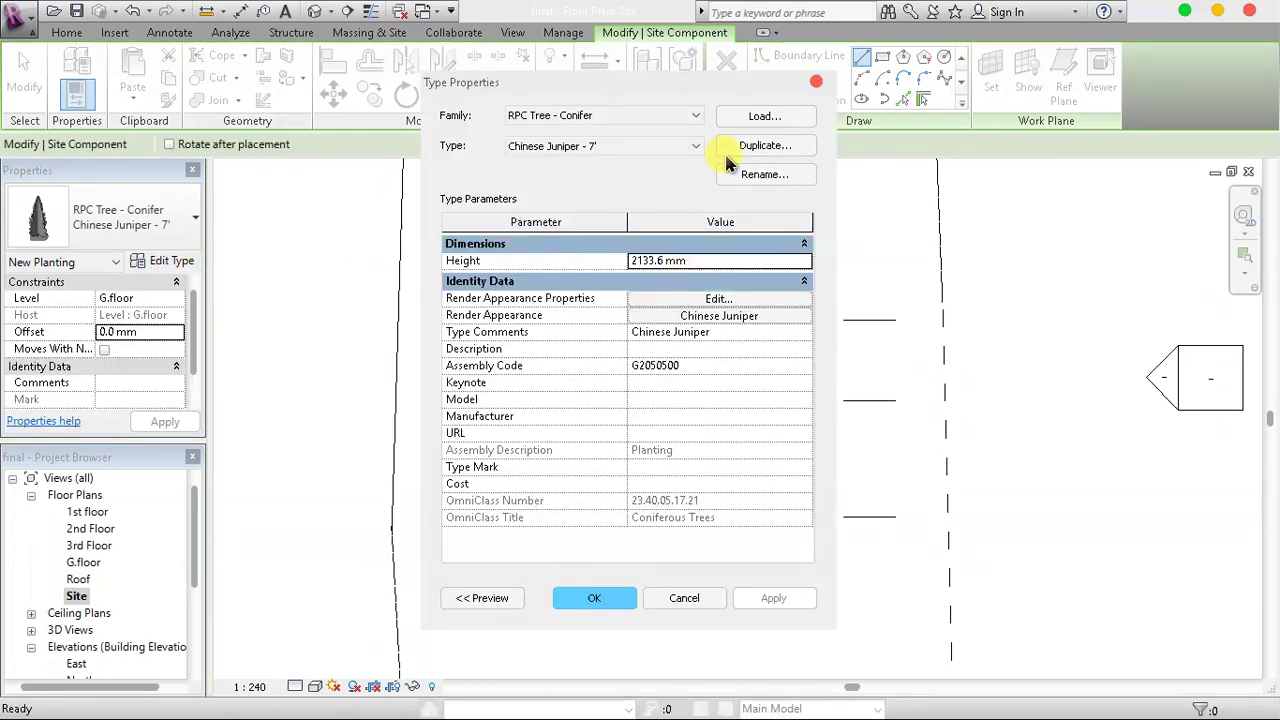
left_click(765, 116)
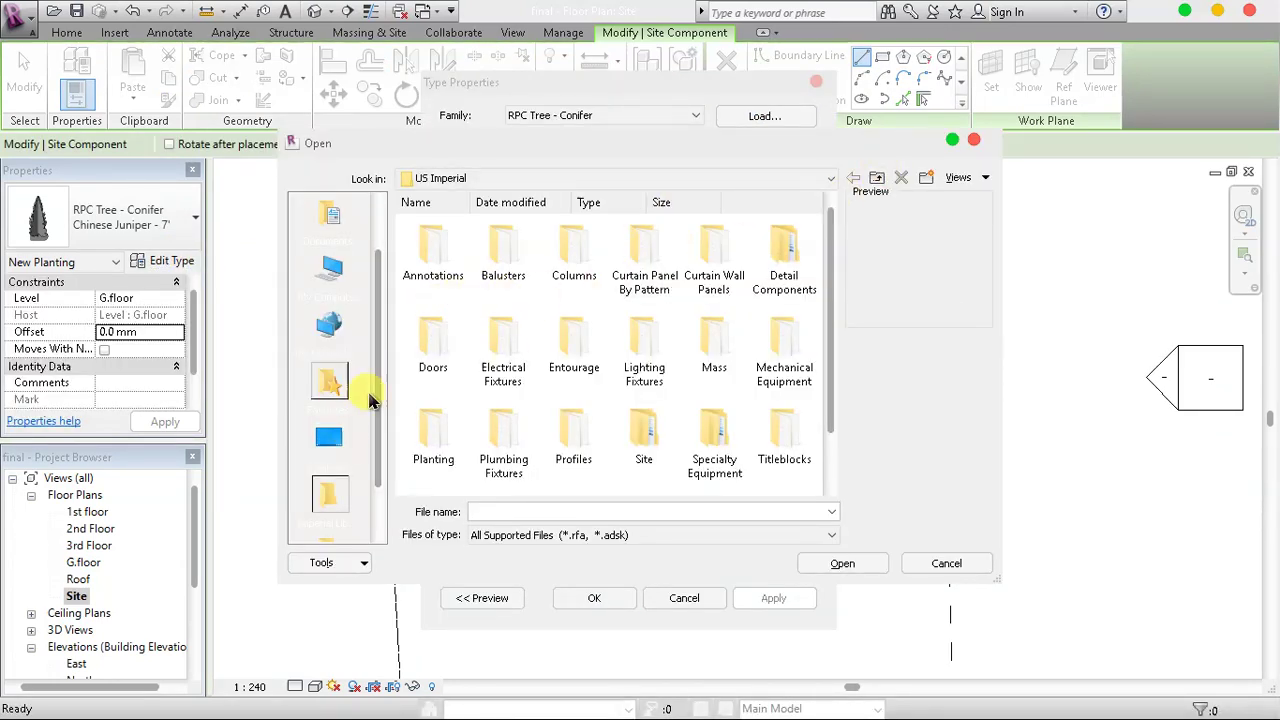
Browse to C:\…\revit materials\Mine Revit library\car in the load dialog
scroll(370, 405, "down", 1)
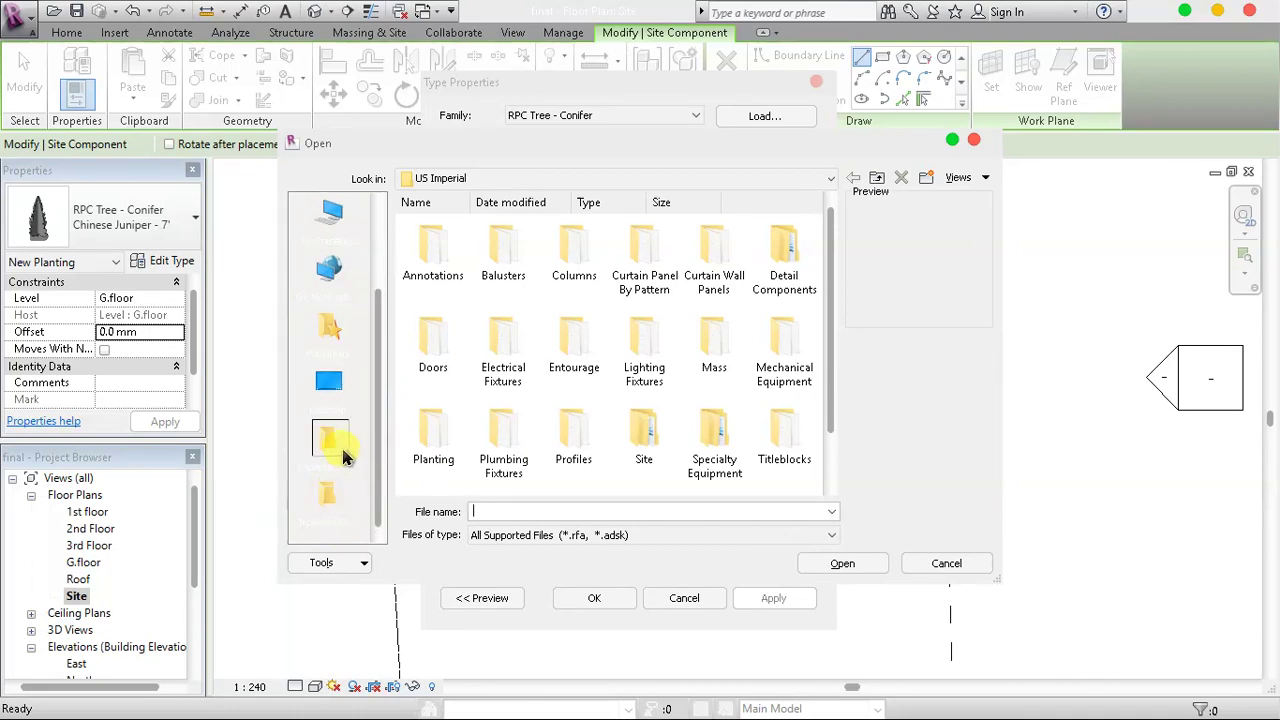
left_click(333, 230)
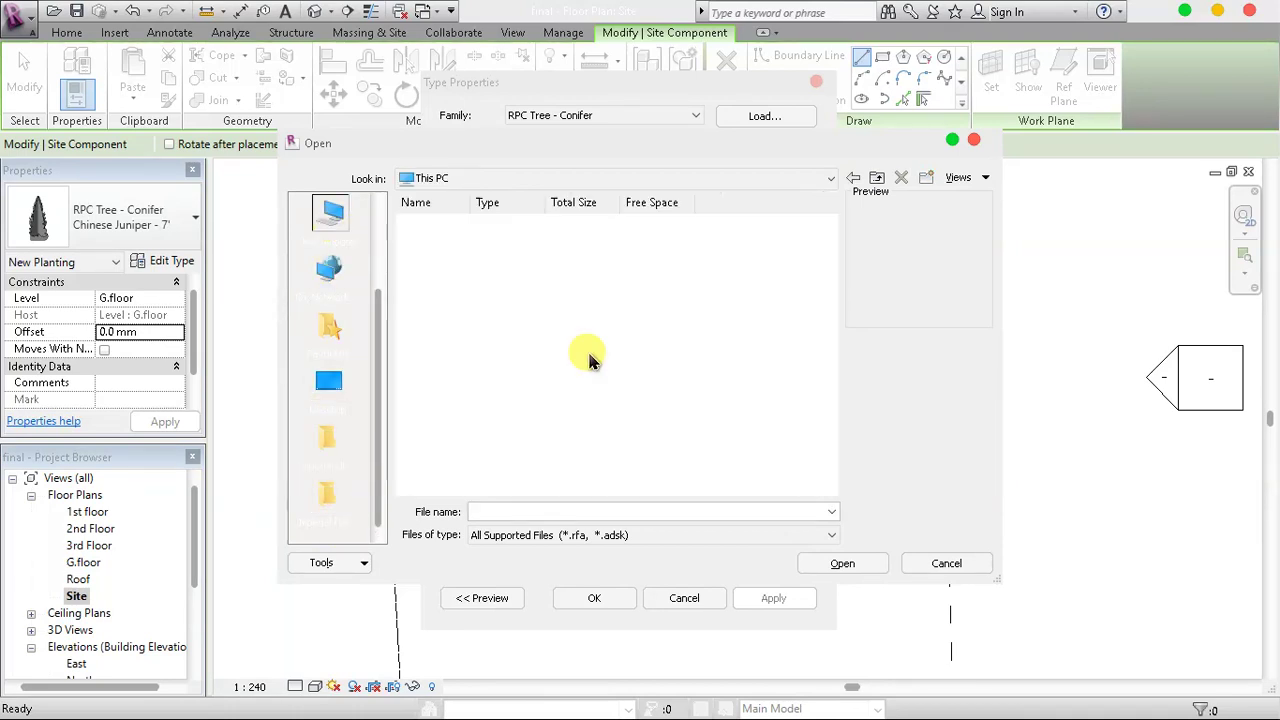
left_click_drag(829, 251, 832, 290)
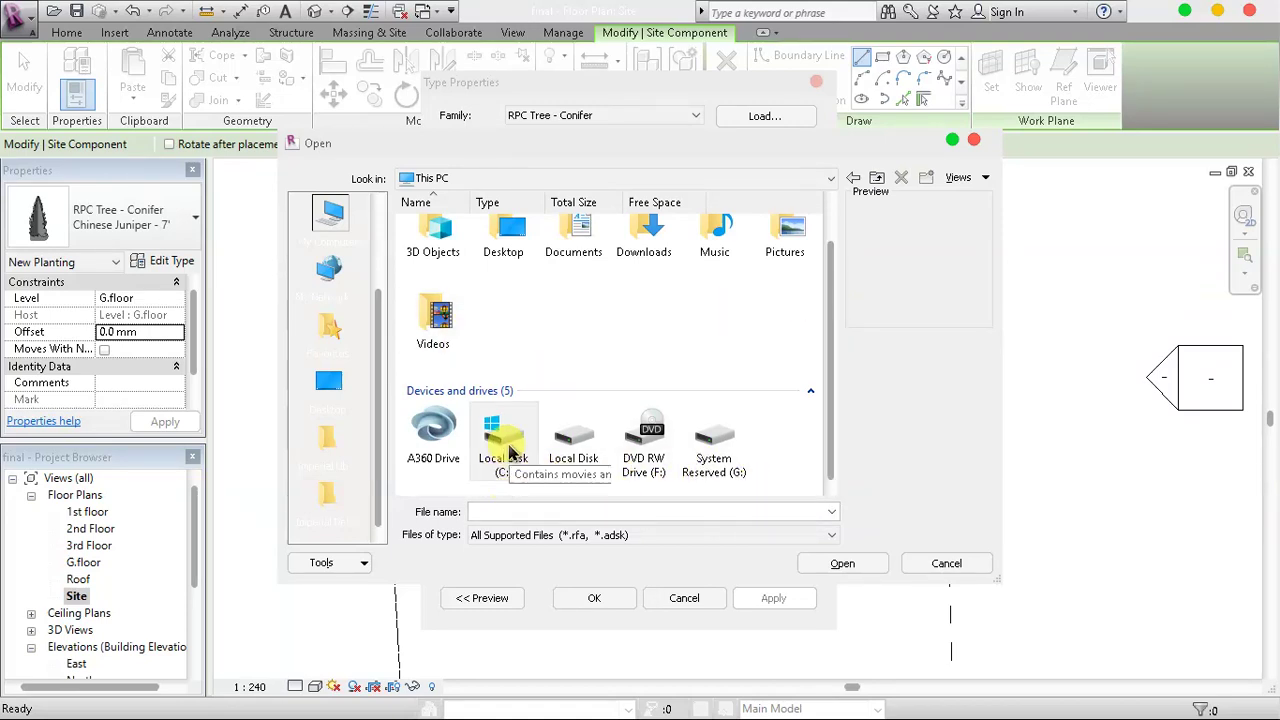
double_click(503, 478)
double_click(567, 262)
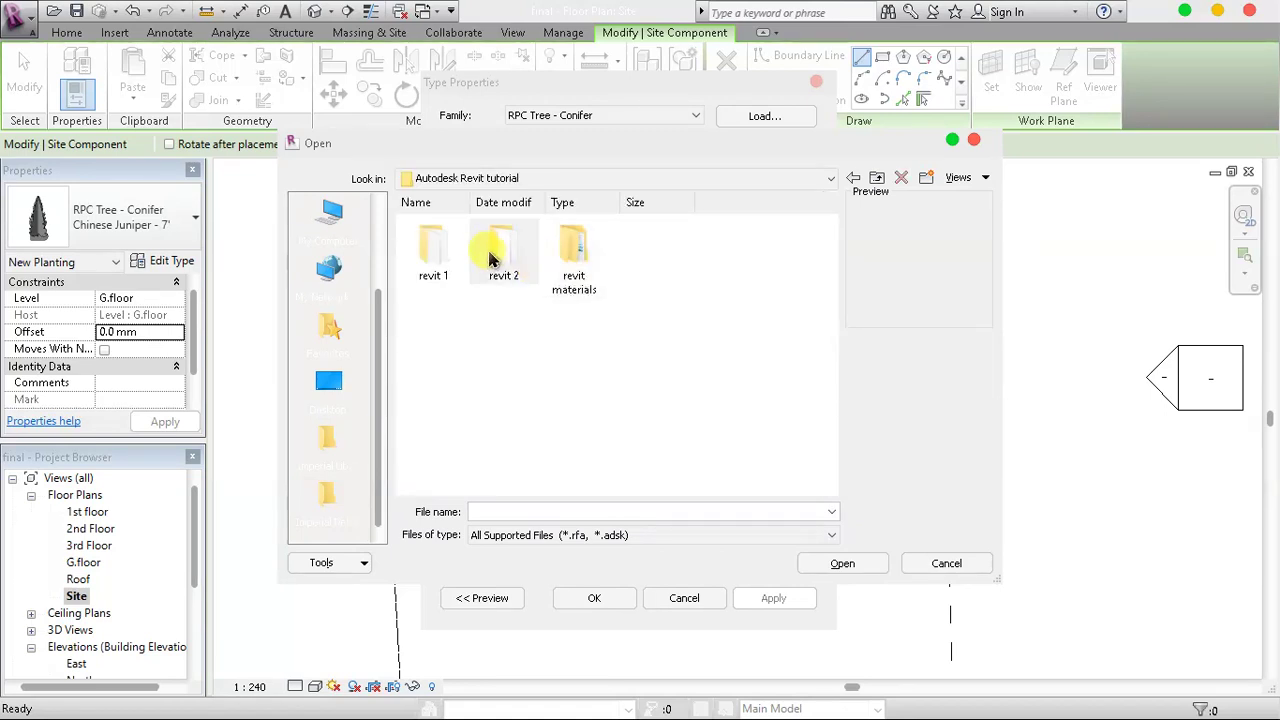
double_click(578, 272)
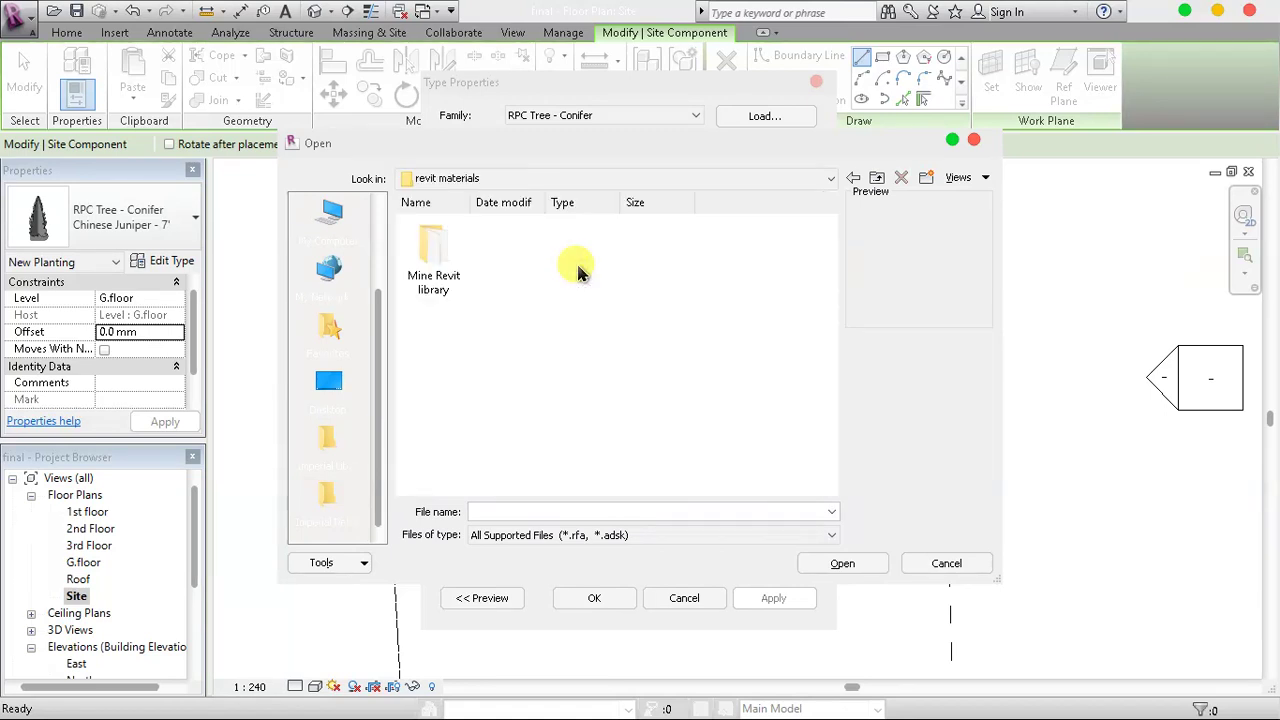
double_click(432, 262)
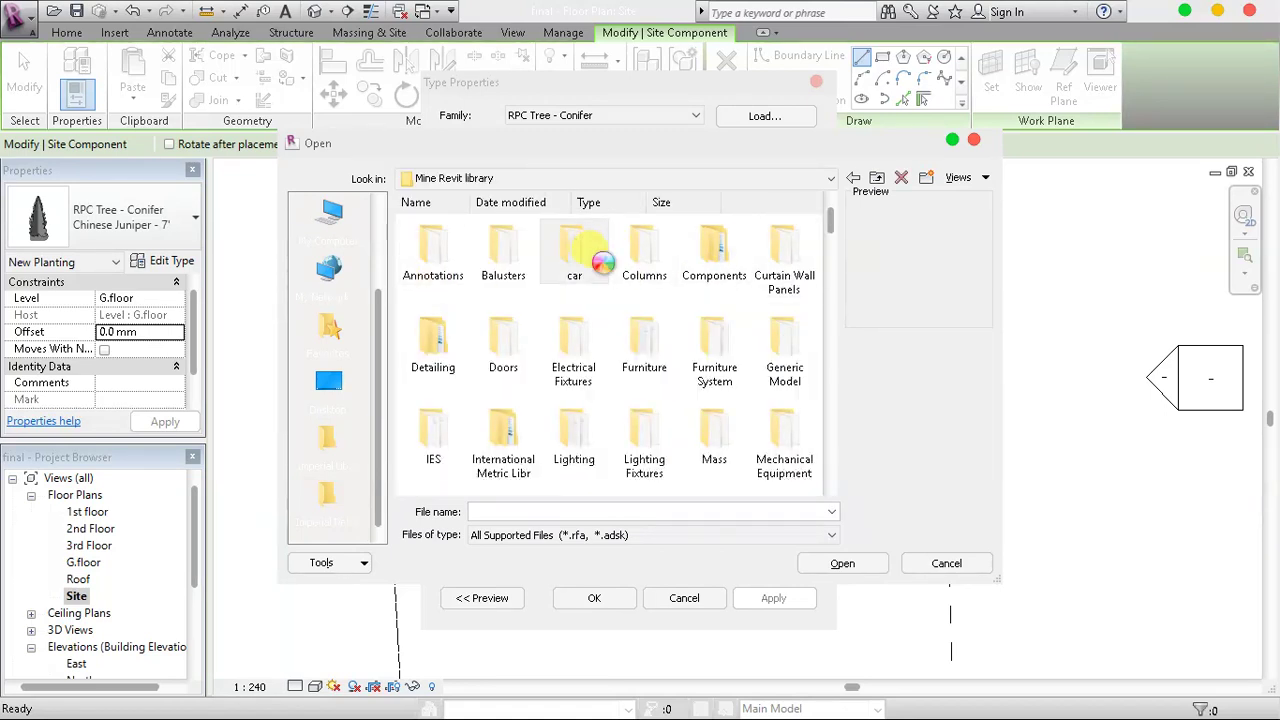
double_click(588, 256)
Preview the car families and try loading CAR_Mercedes_CL_500, which is rejected as the wrong category
left_click(430, 262)
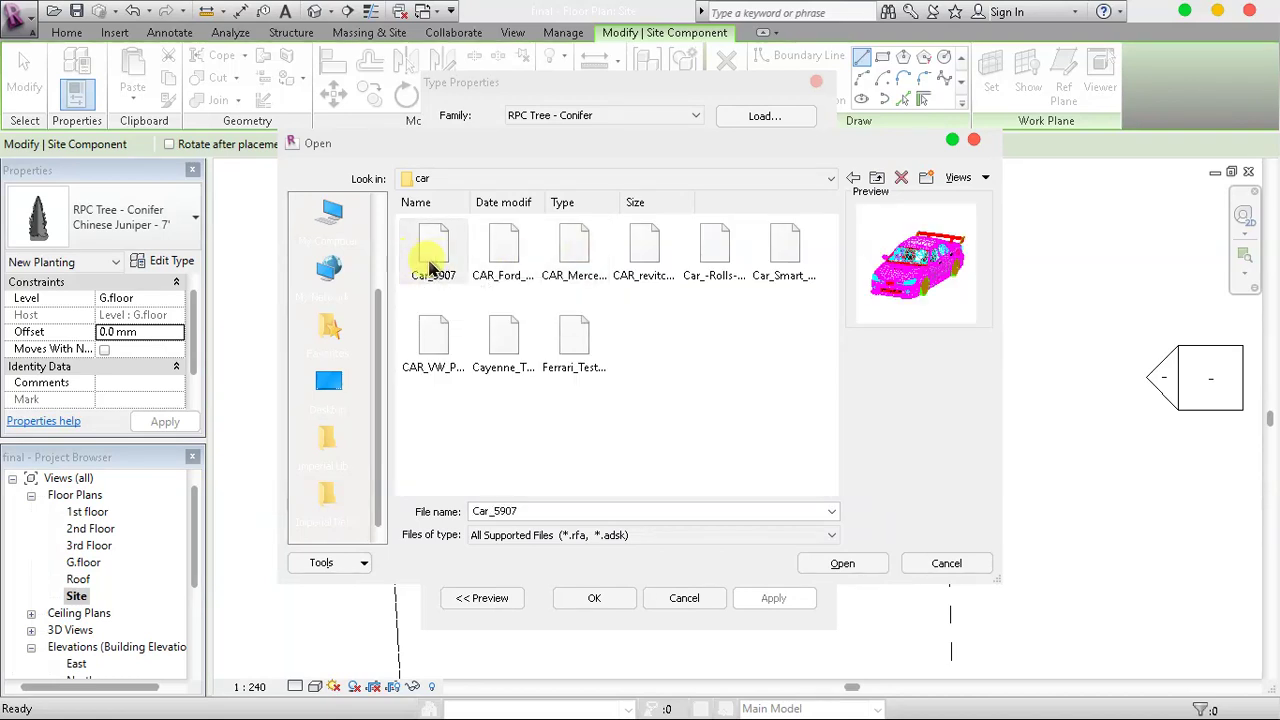
left_click(497, 265)
left_click(578, 252)
left_click(647, 258)
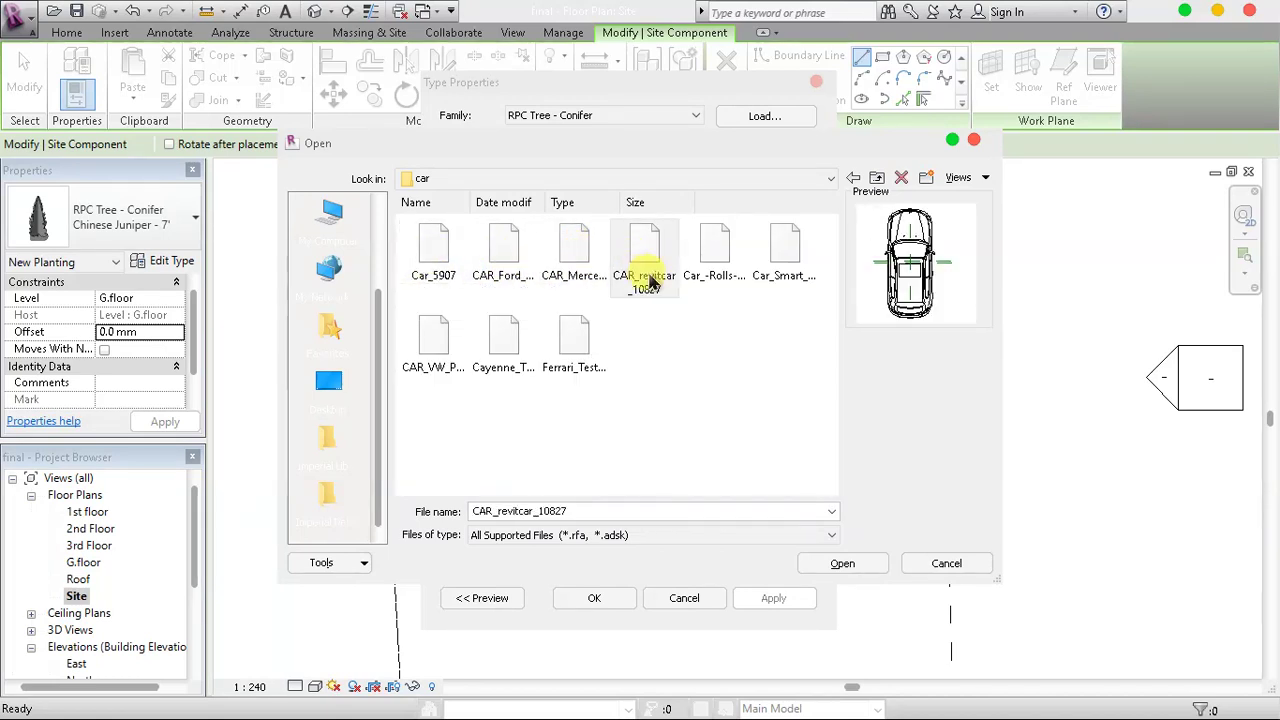
left_click(718, 258)
left_click(785, 255)
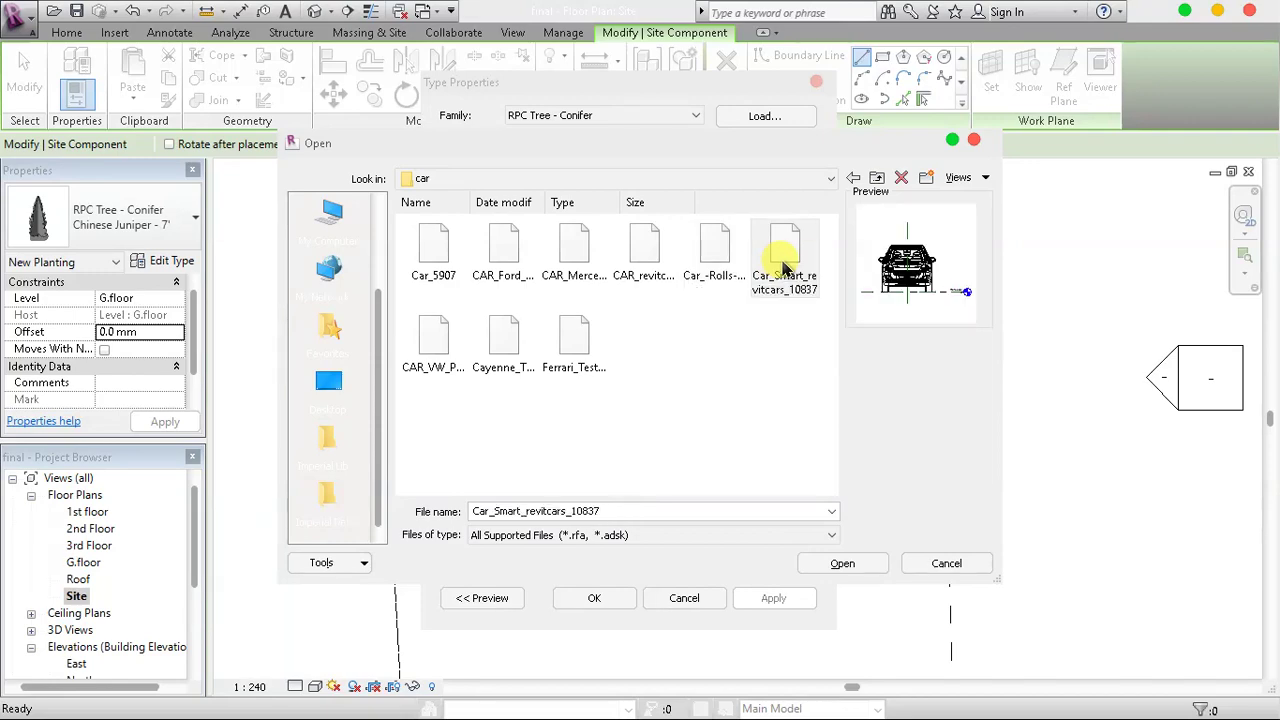
left_click(433, 340)
left_click(503, 345)
left_click(563, 368)
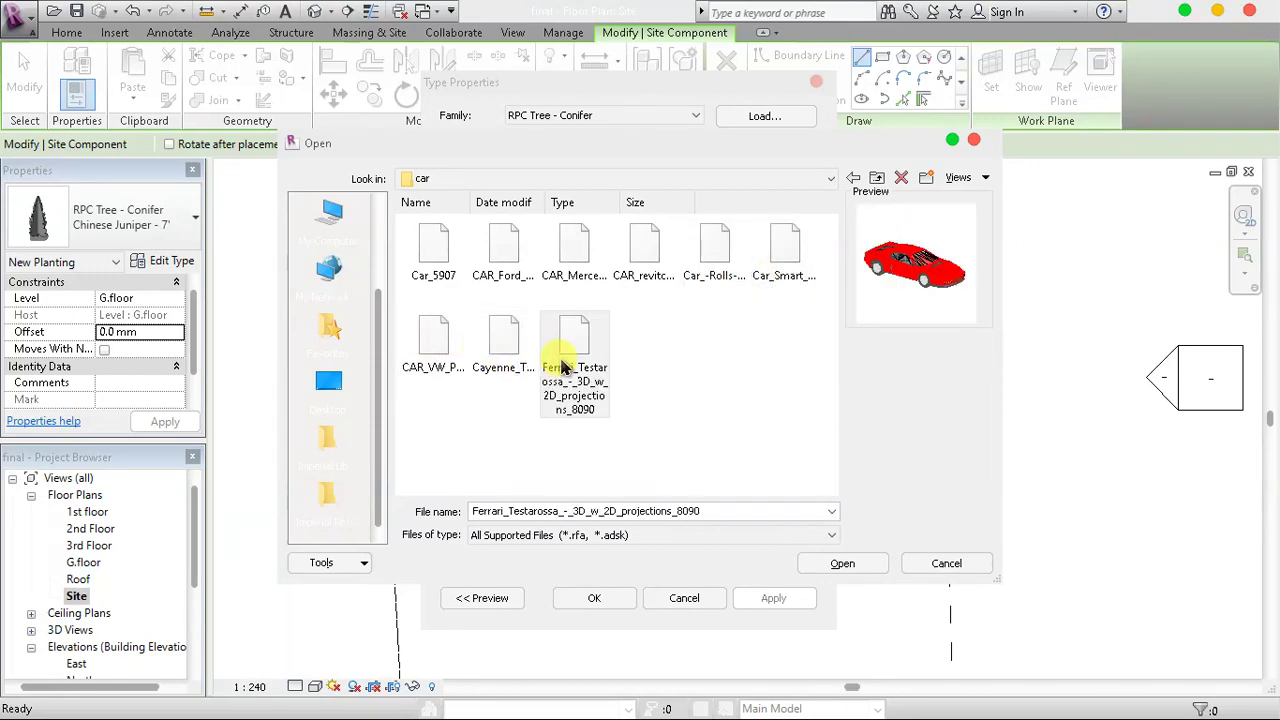
left_click(574, 258)
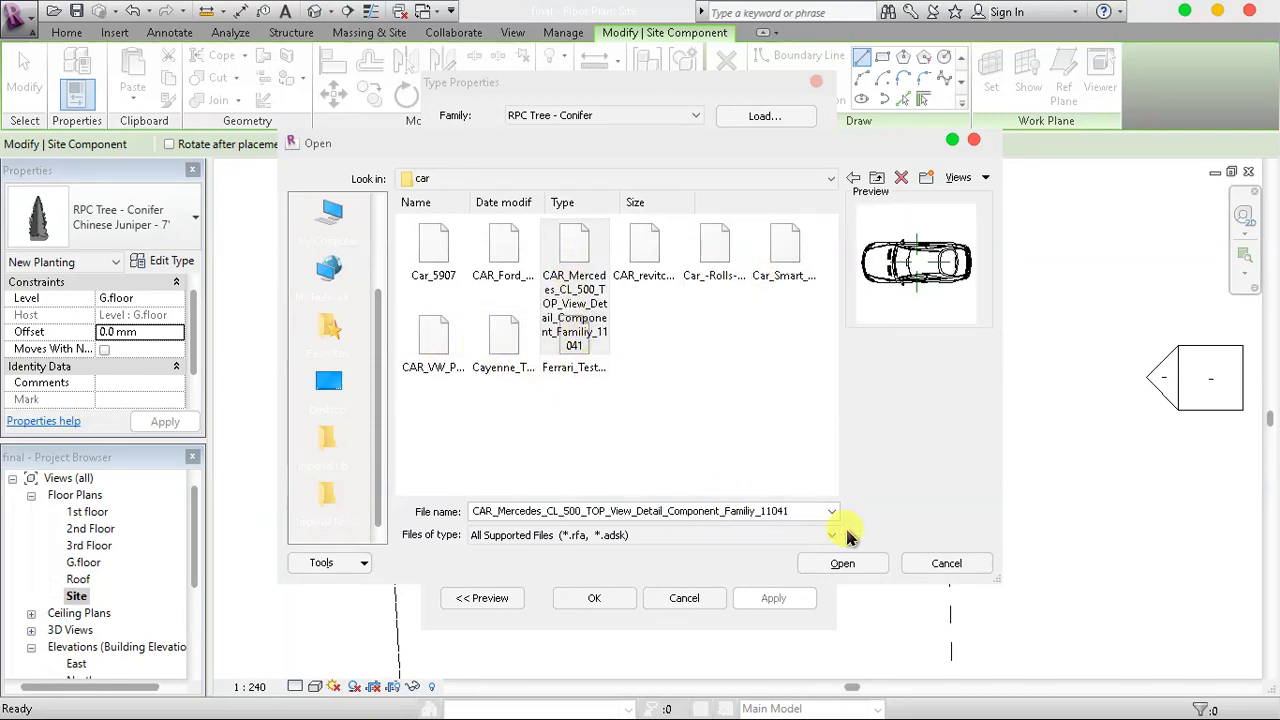
left_click(845, 563)
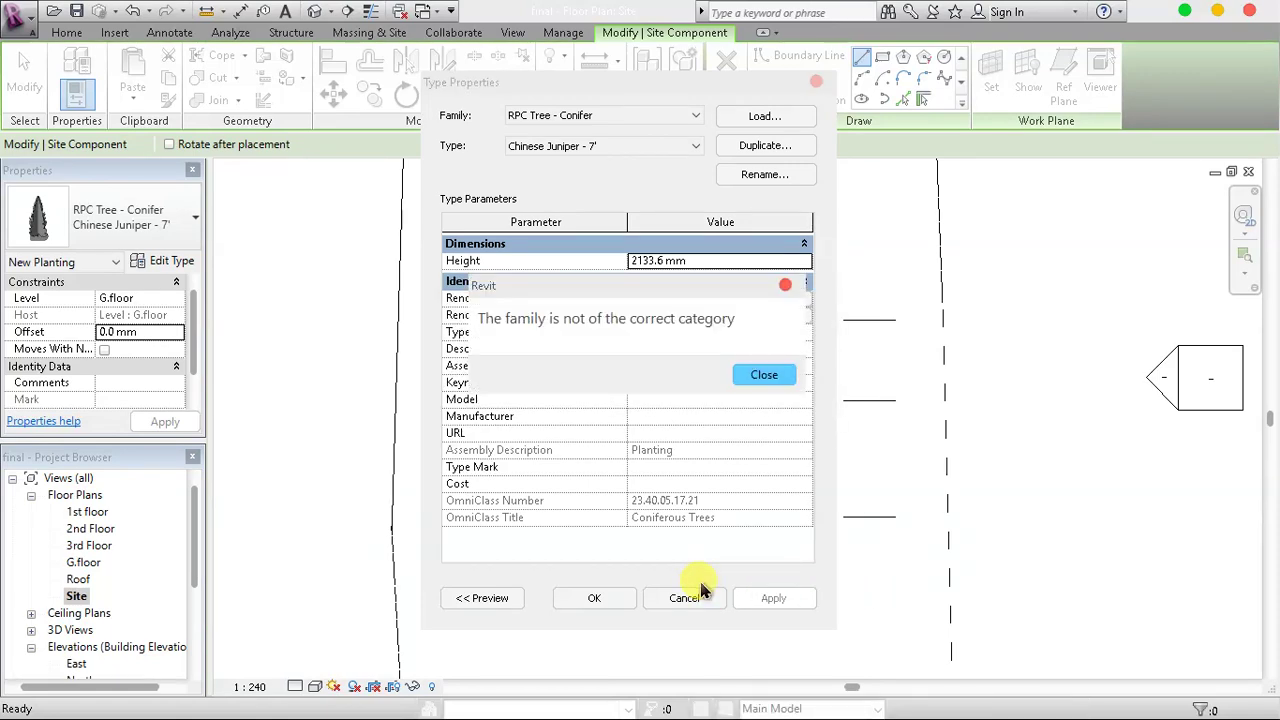
Dismiss the category error and look through the Site, Accessories and Mechanical Equipment library folders
left_click(768, 372)
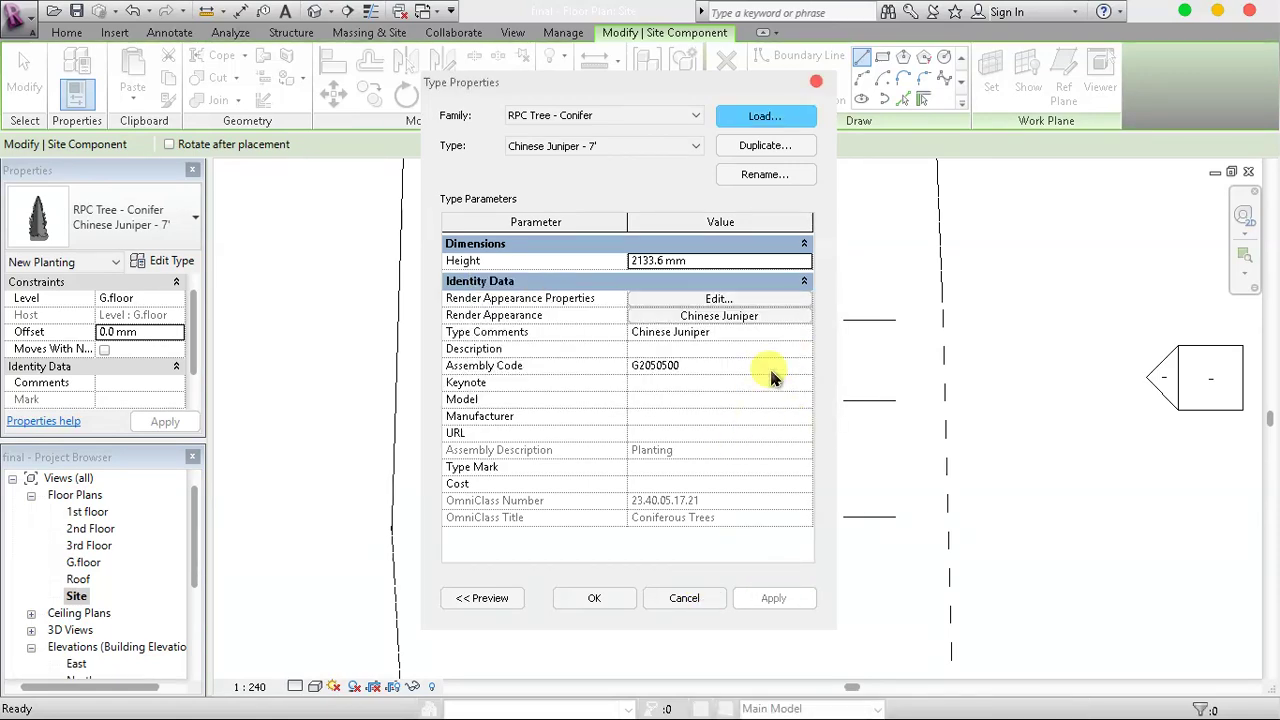
left_click(766, 117)
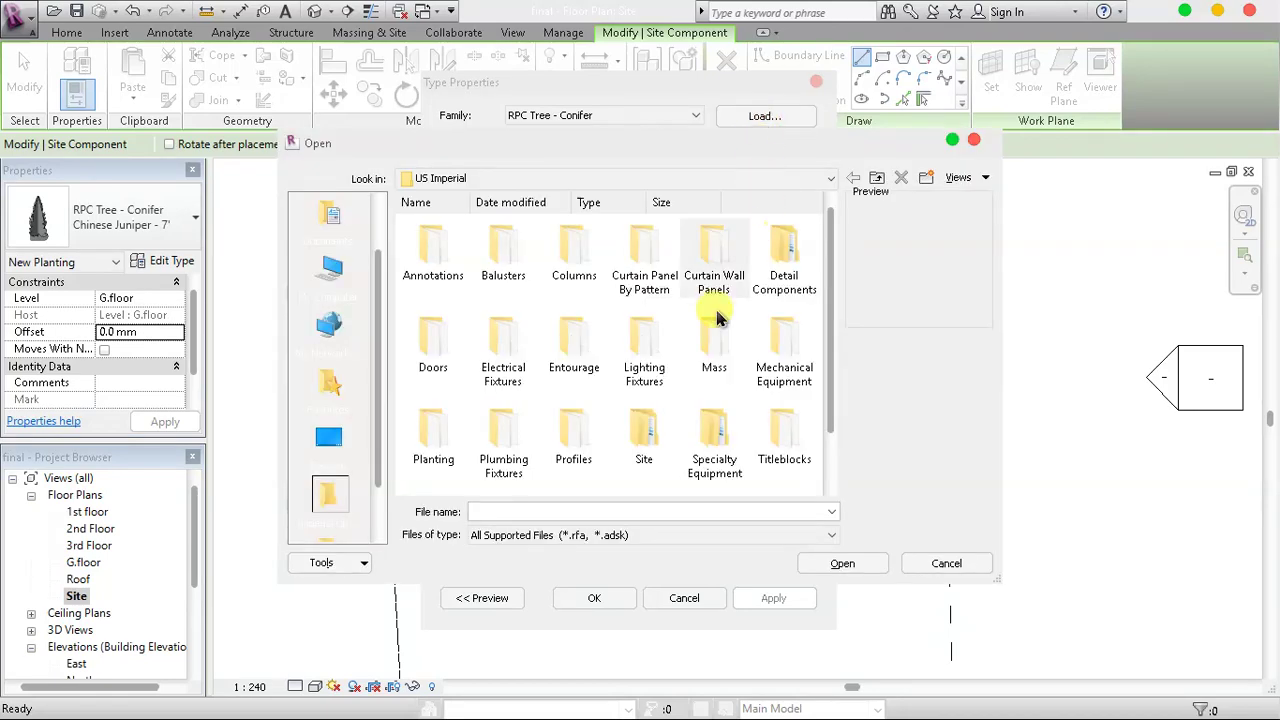
scroll(546, 318, "down", 1)
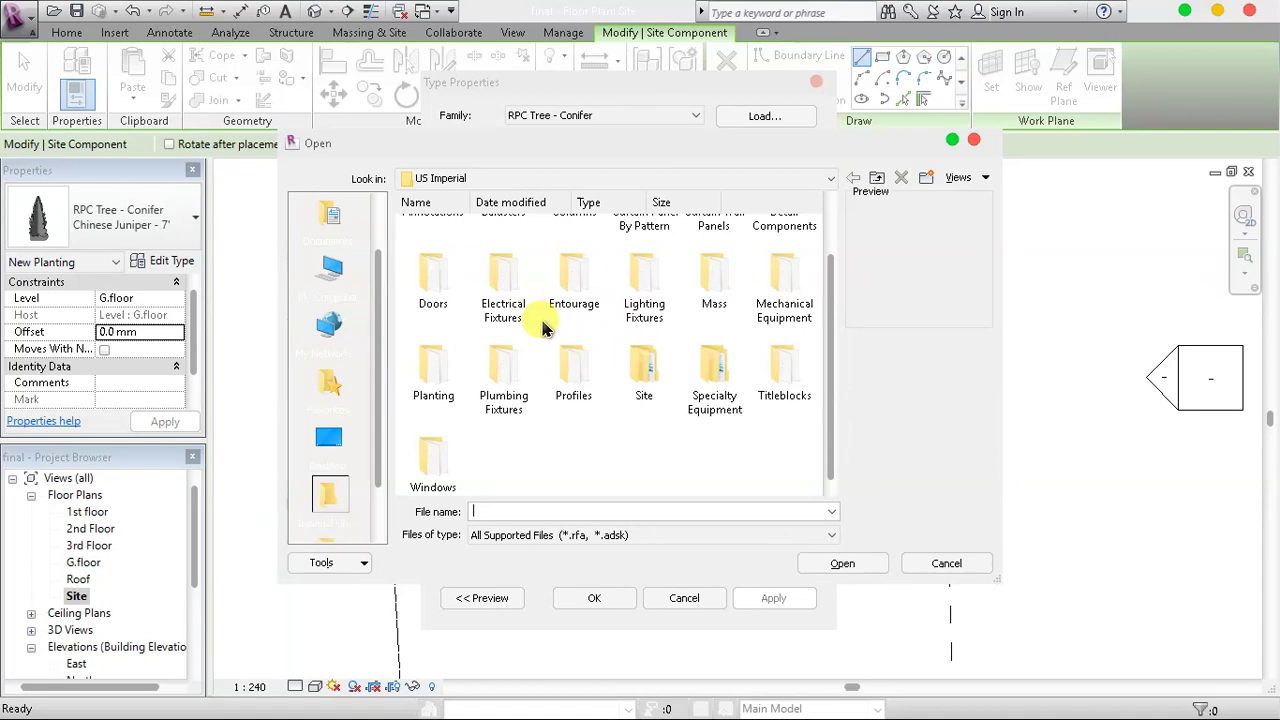
scroll(546, 325, "up", 1)
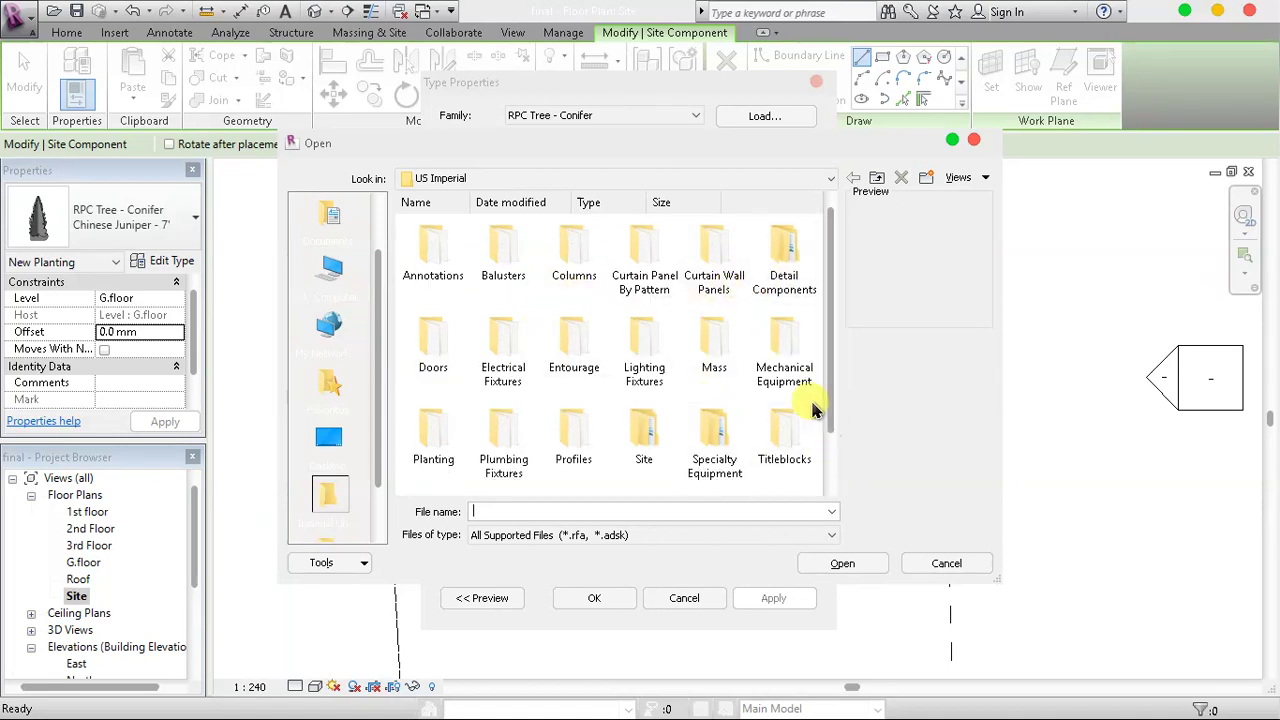
scroll(678, 407, "down", 1)
double_click(648, 378)
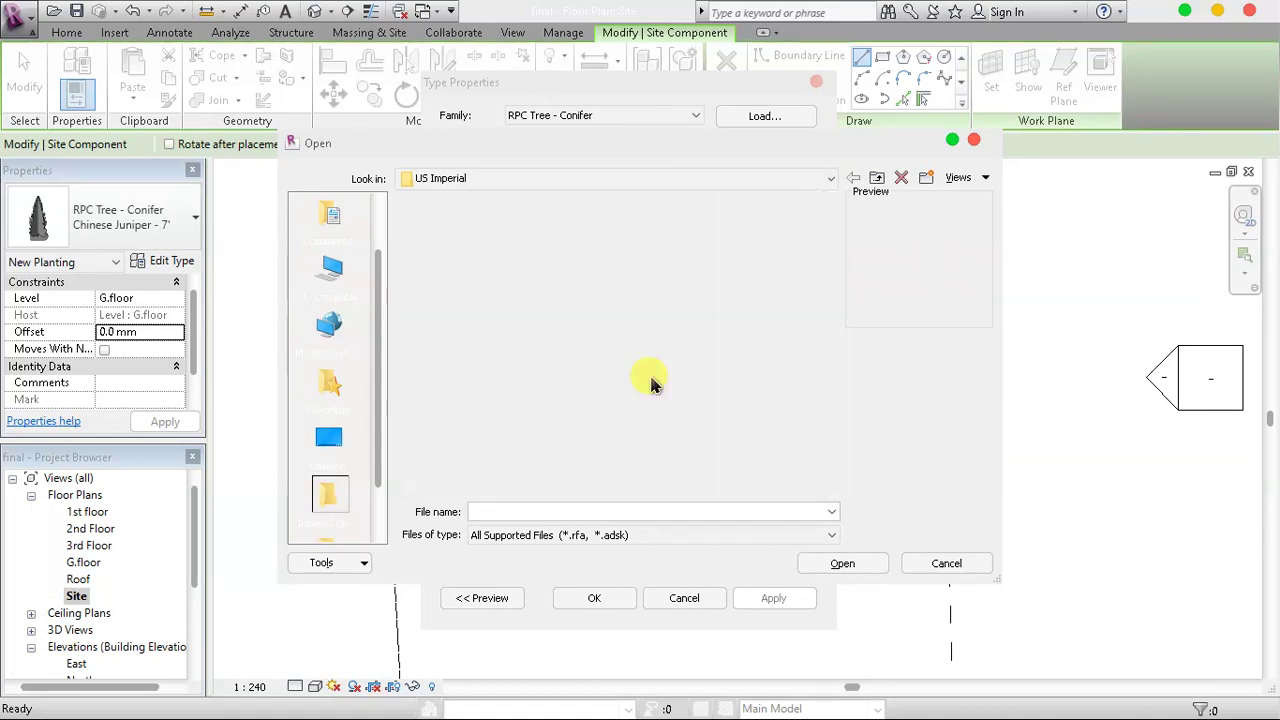
double_click(462, 268)
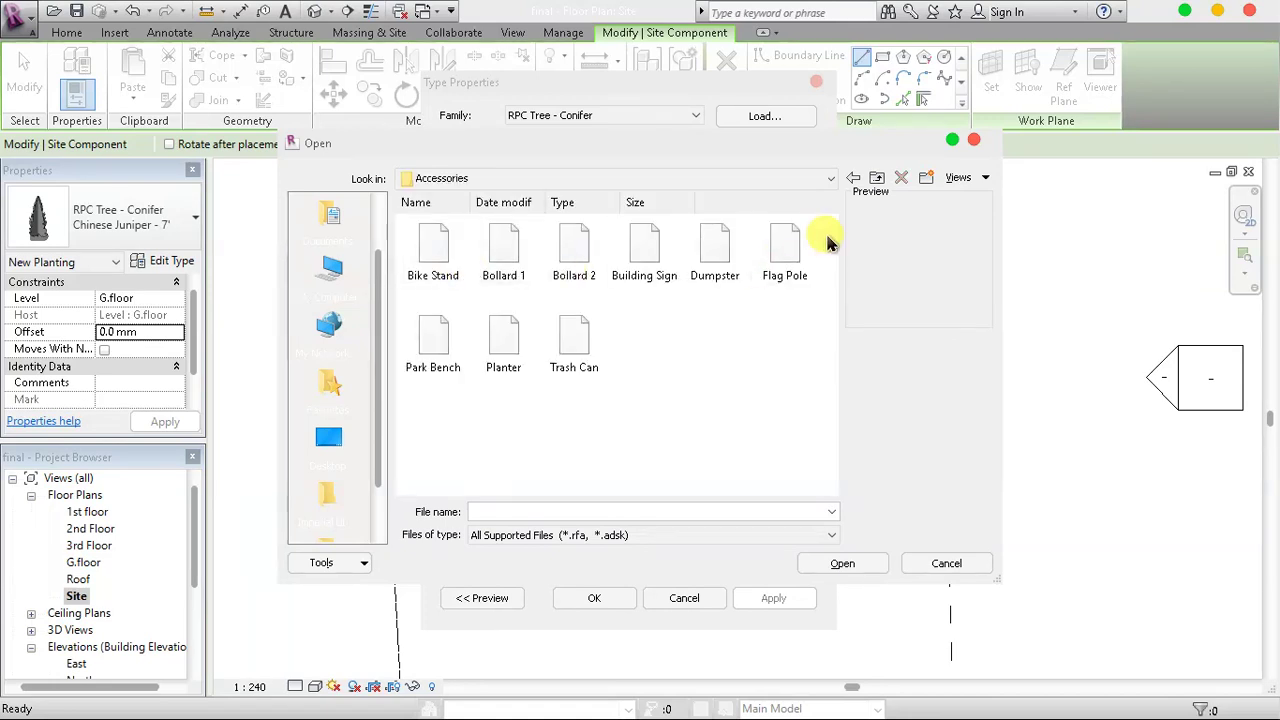
left_click(853, 178)
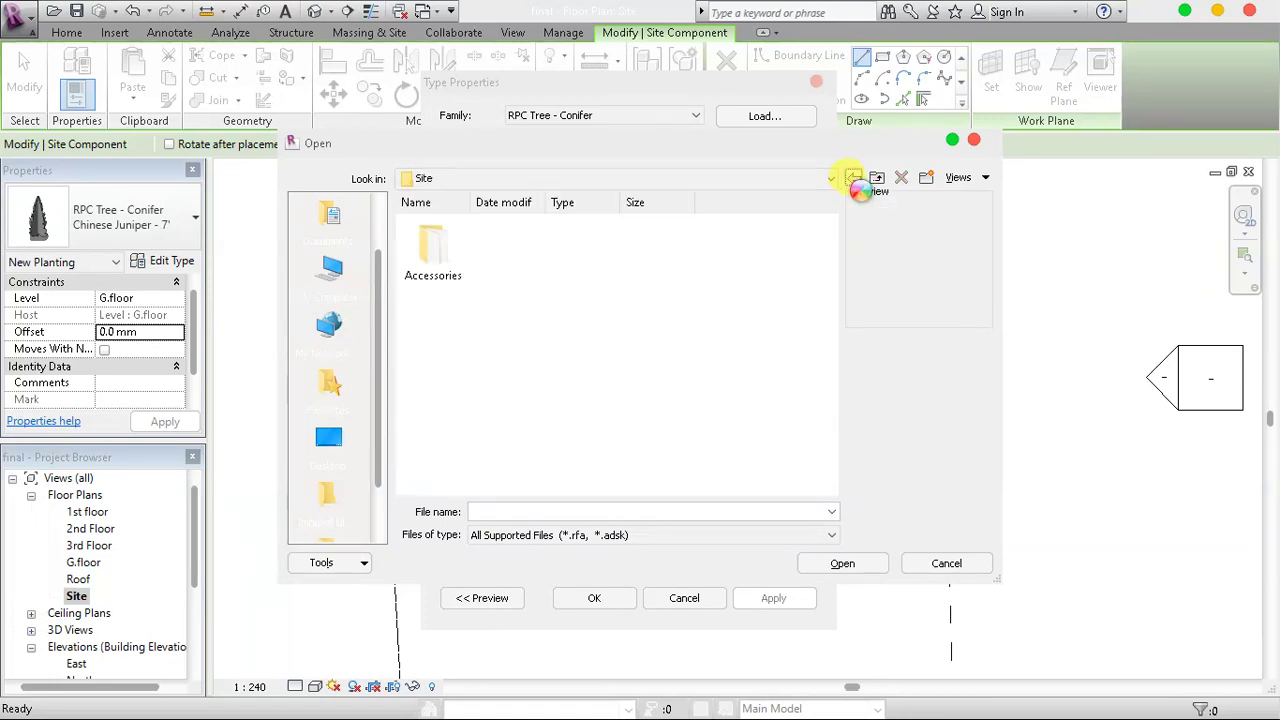
left_click(853, 178)
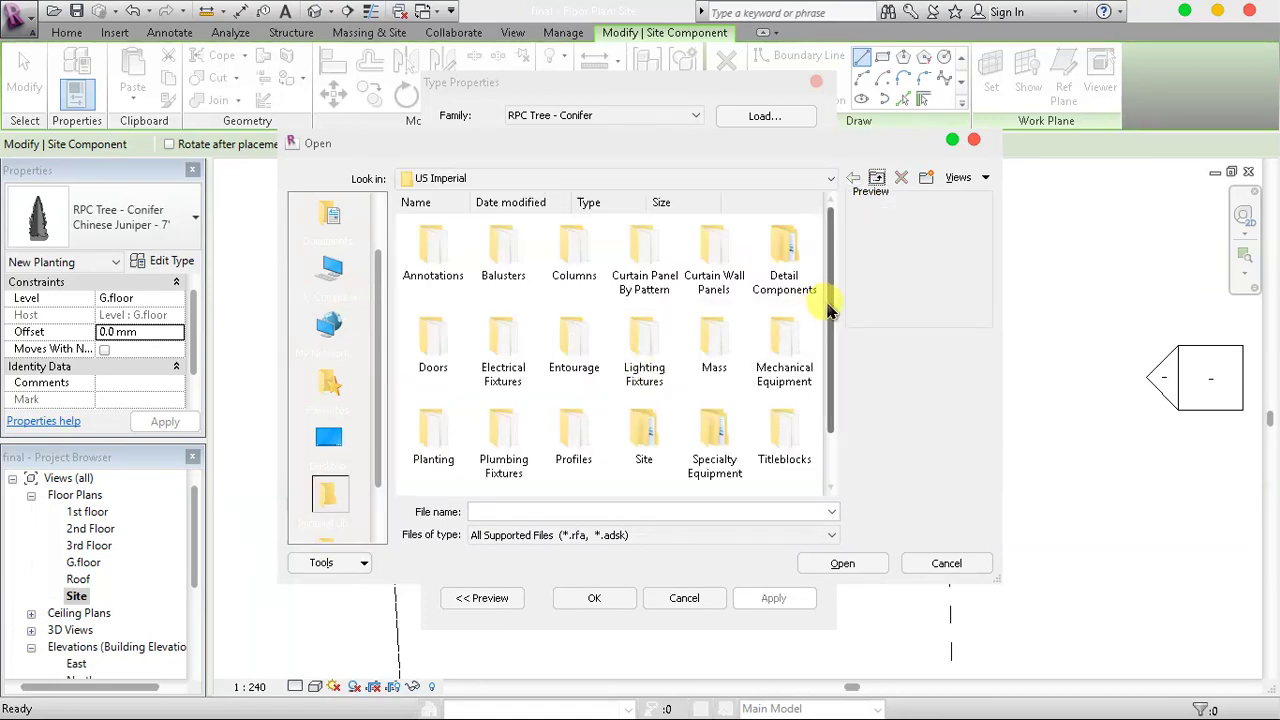
double_click(758, 350)
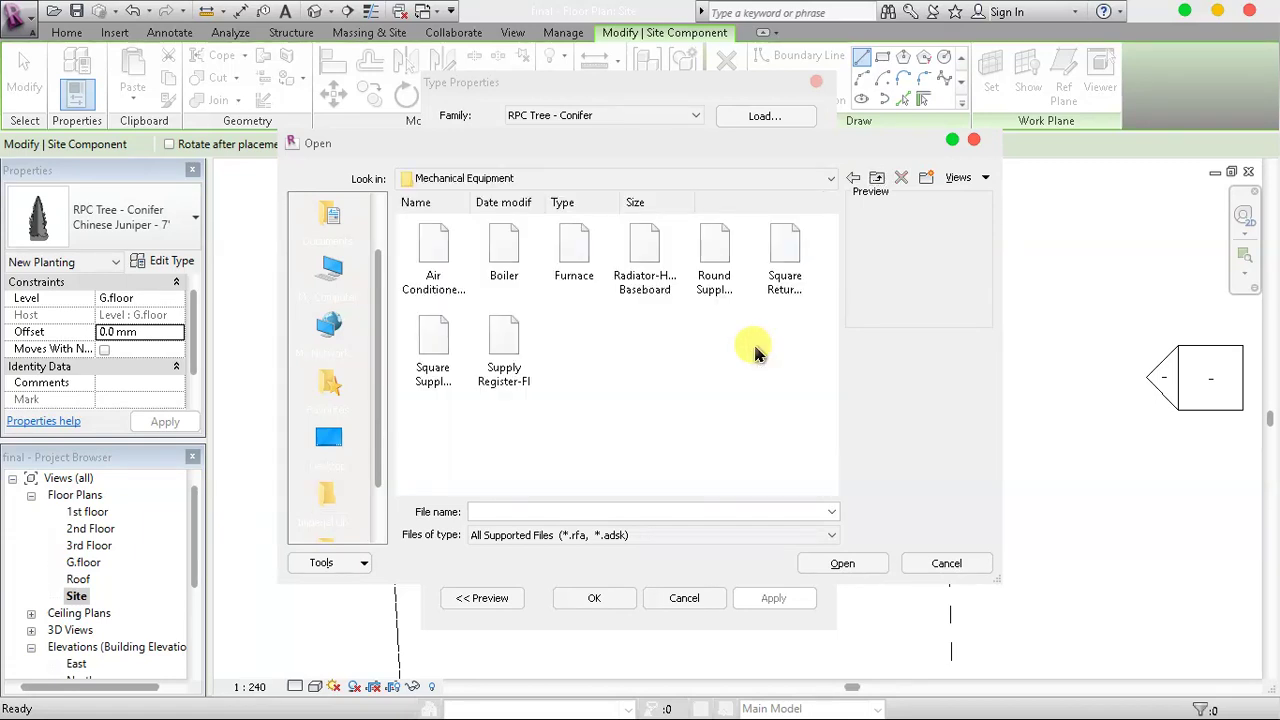
left_click(853, 178)
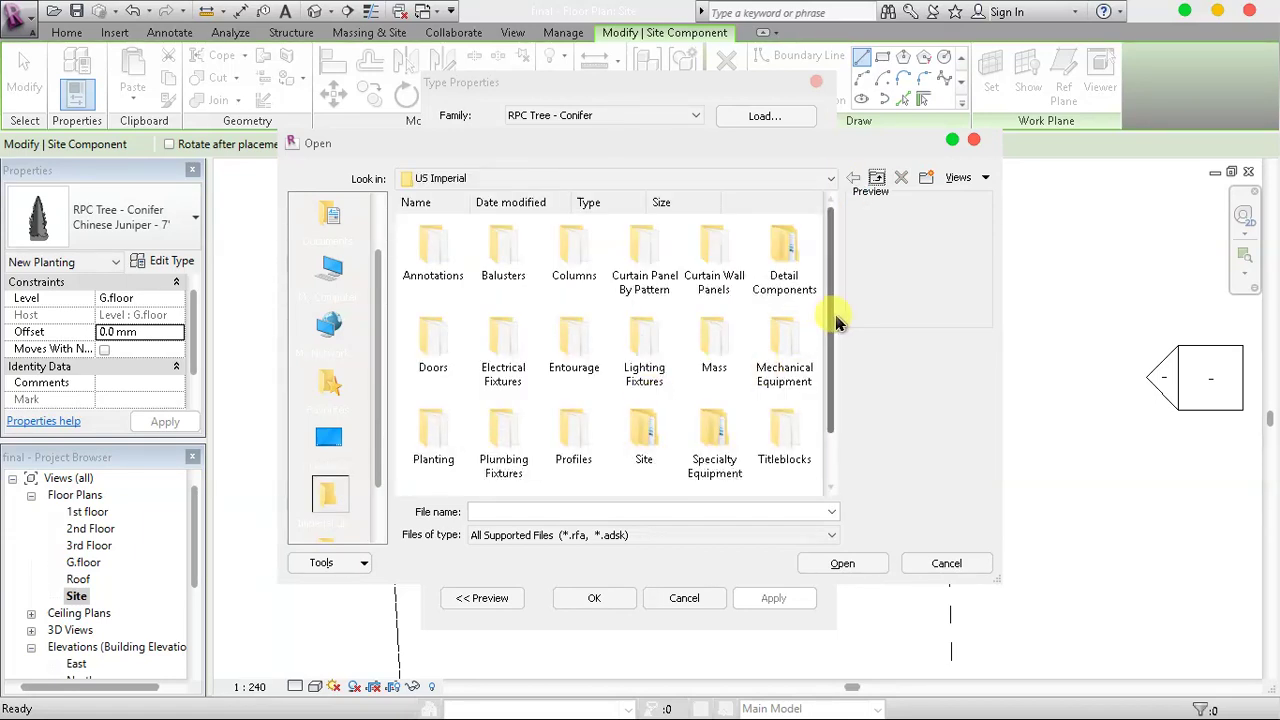
left_click_drag(835, 318, 835, 390)
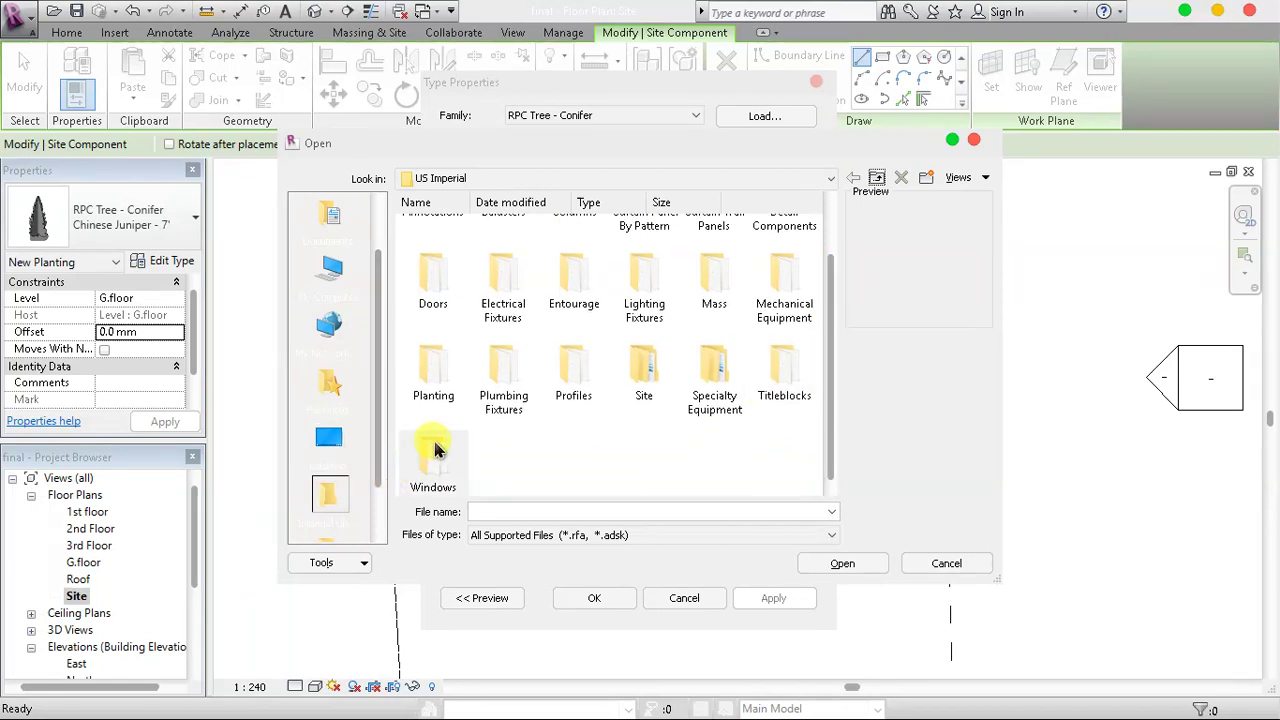
scroll(716, 372, "up", 2)
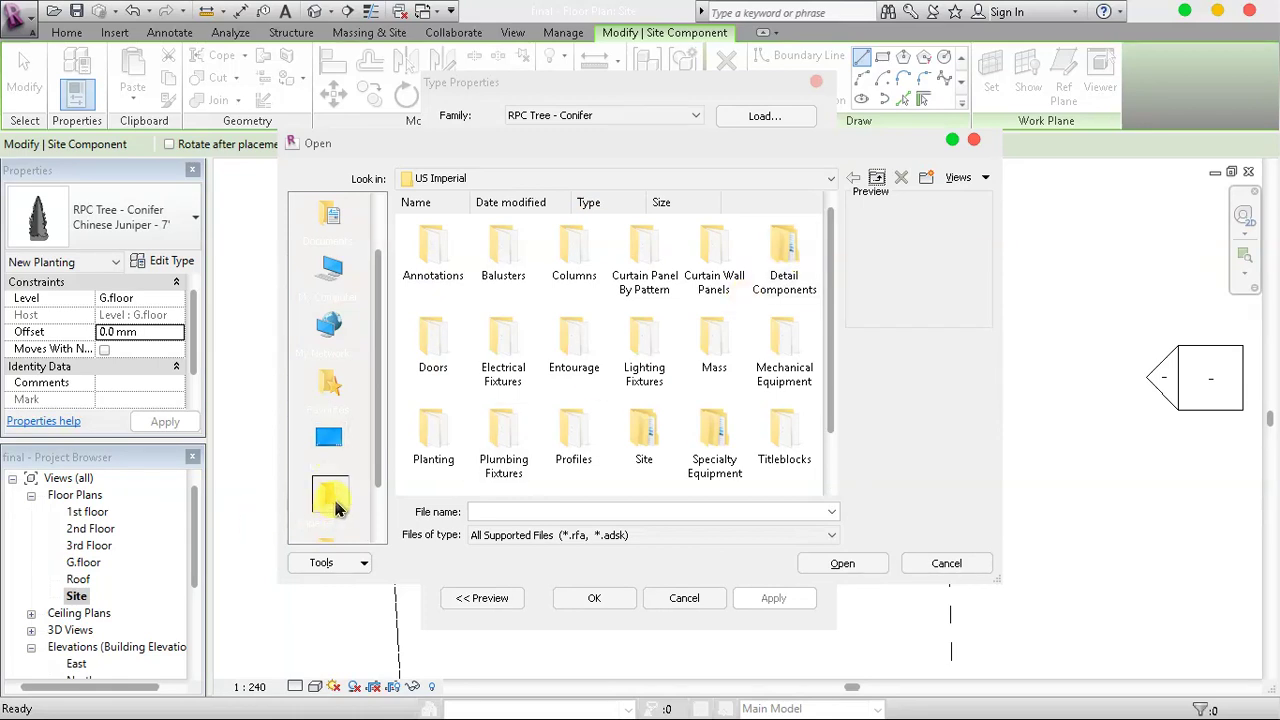
Navigate to C:\Autodesk Revit tutorial\revit materials\Mine Revit library\car
left_click(331, 266)
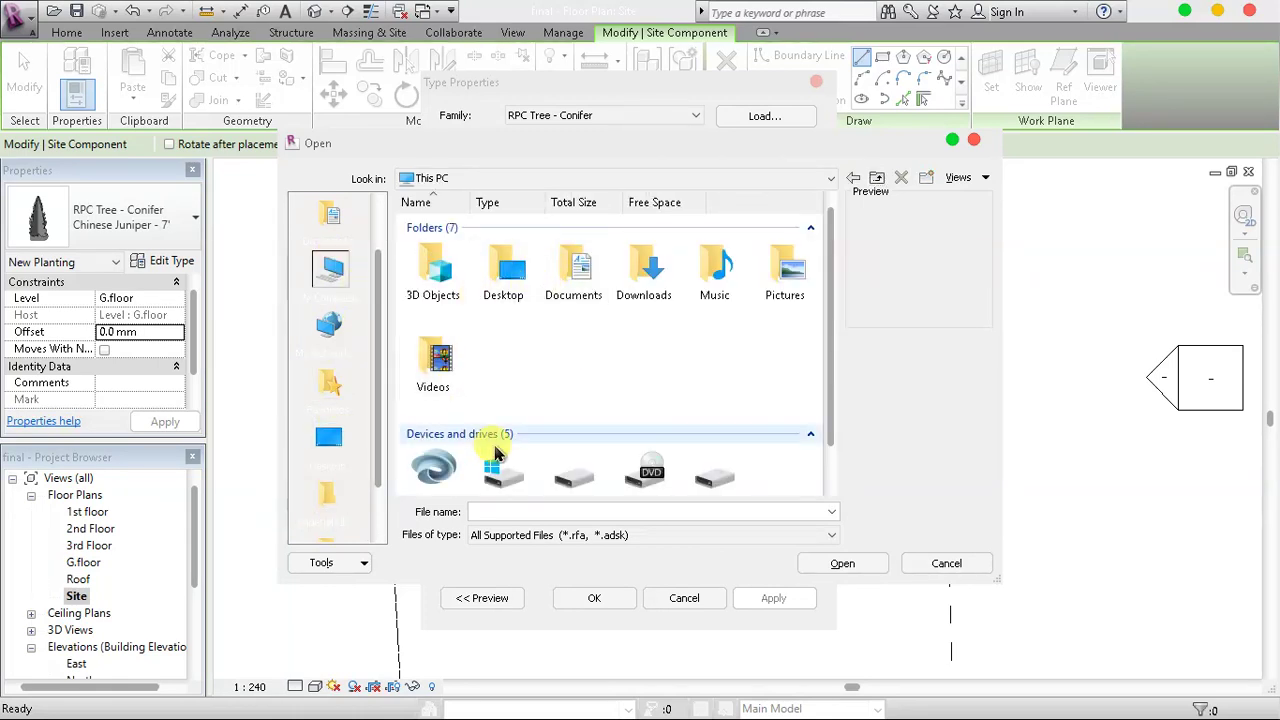
double_click(505, 445)
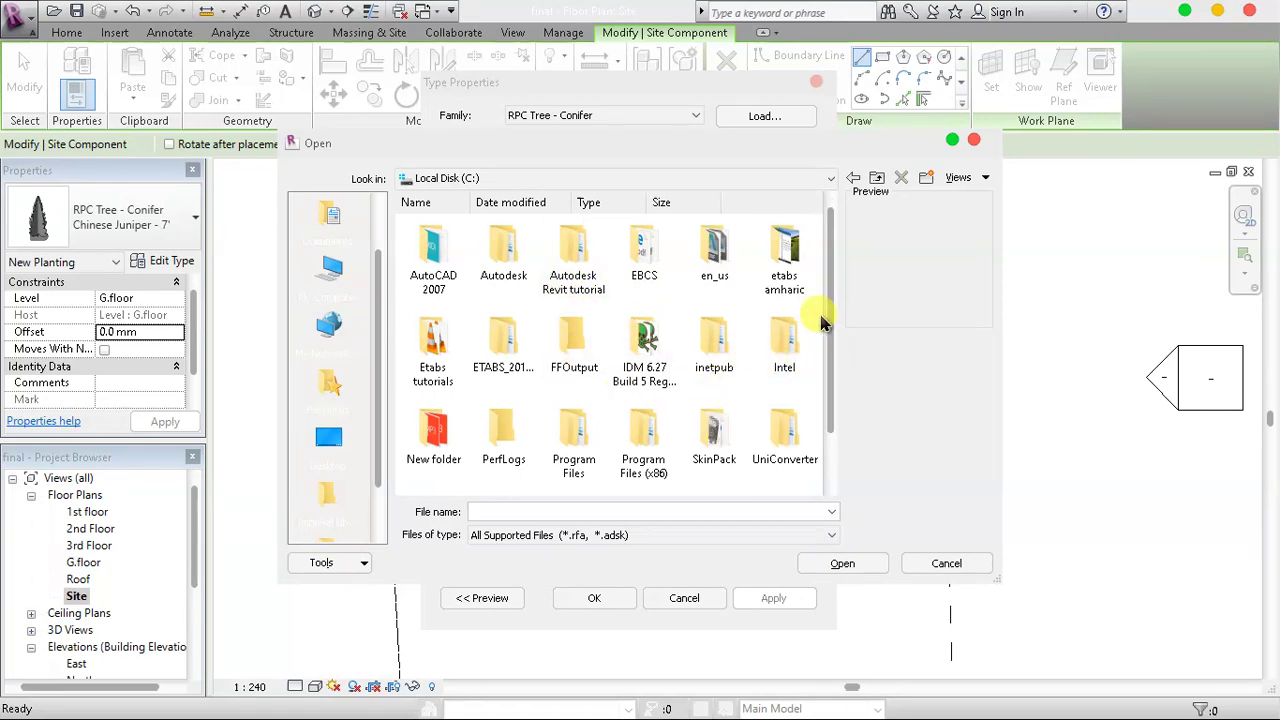
scroll(828, 333, "down", 1)
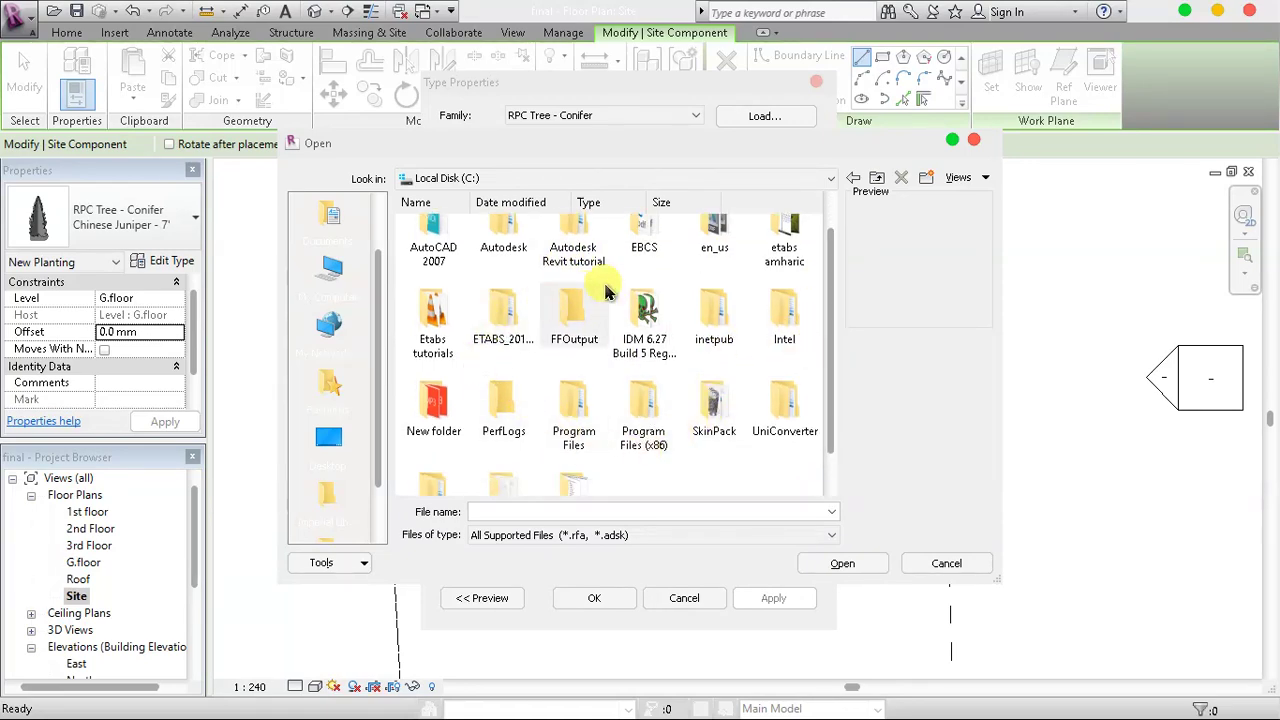
scroll(567, 352, "down", 1)
scroll(575, 310, "up", 2)
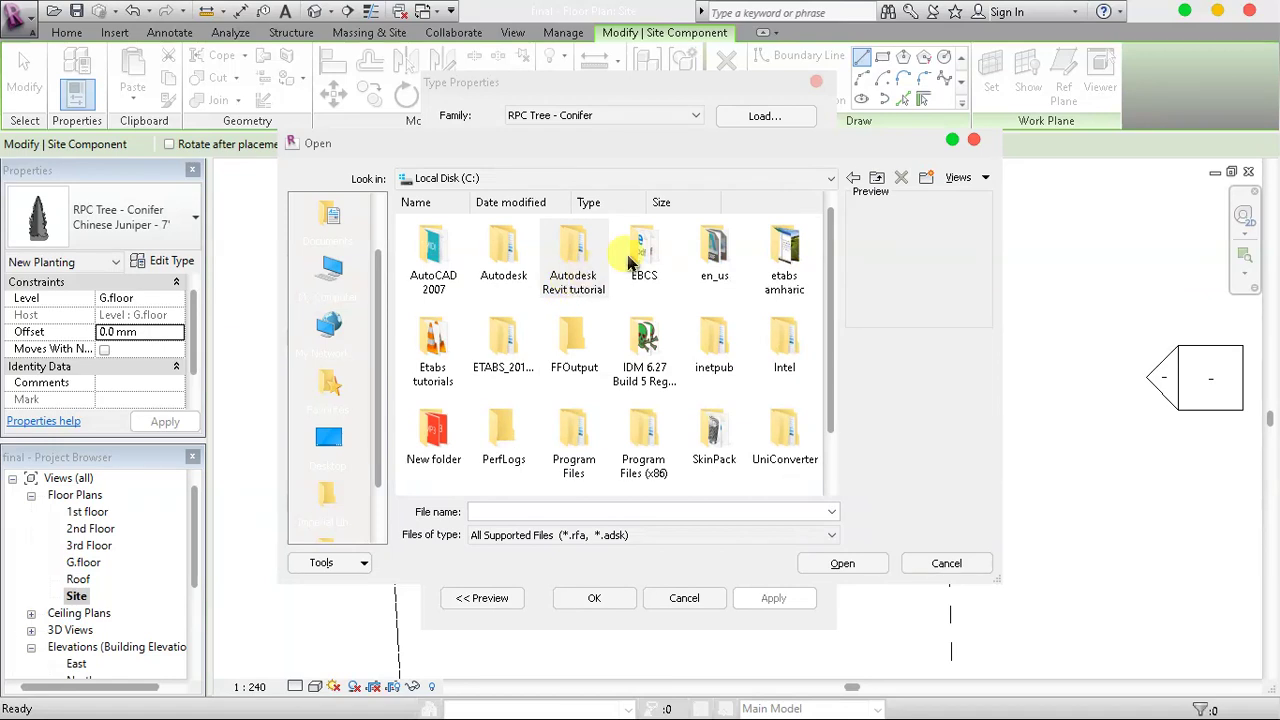
double_click(588, 277)
double_click(567, 262)
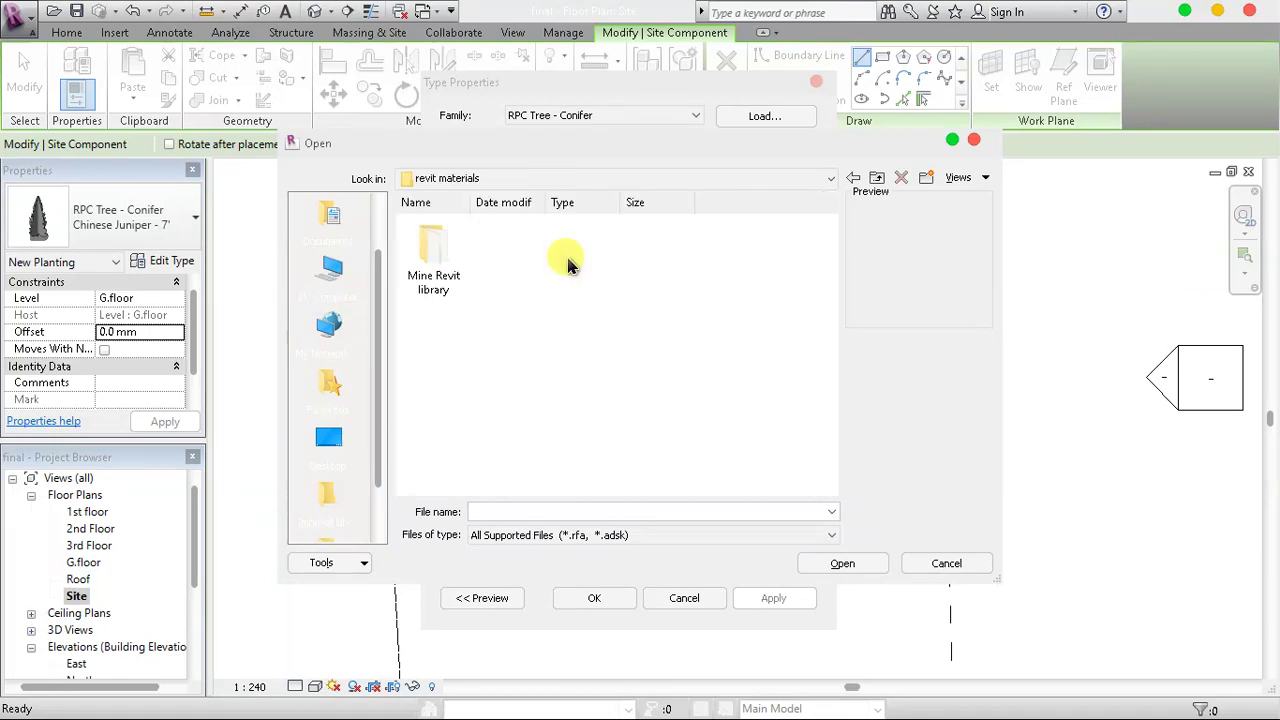
double_click(432, 255)
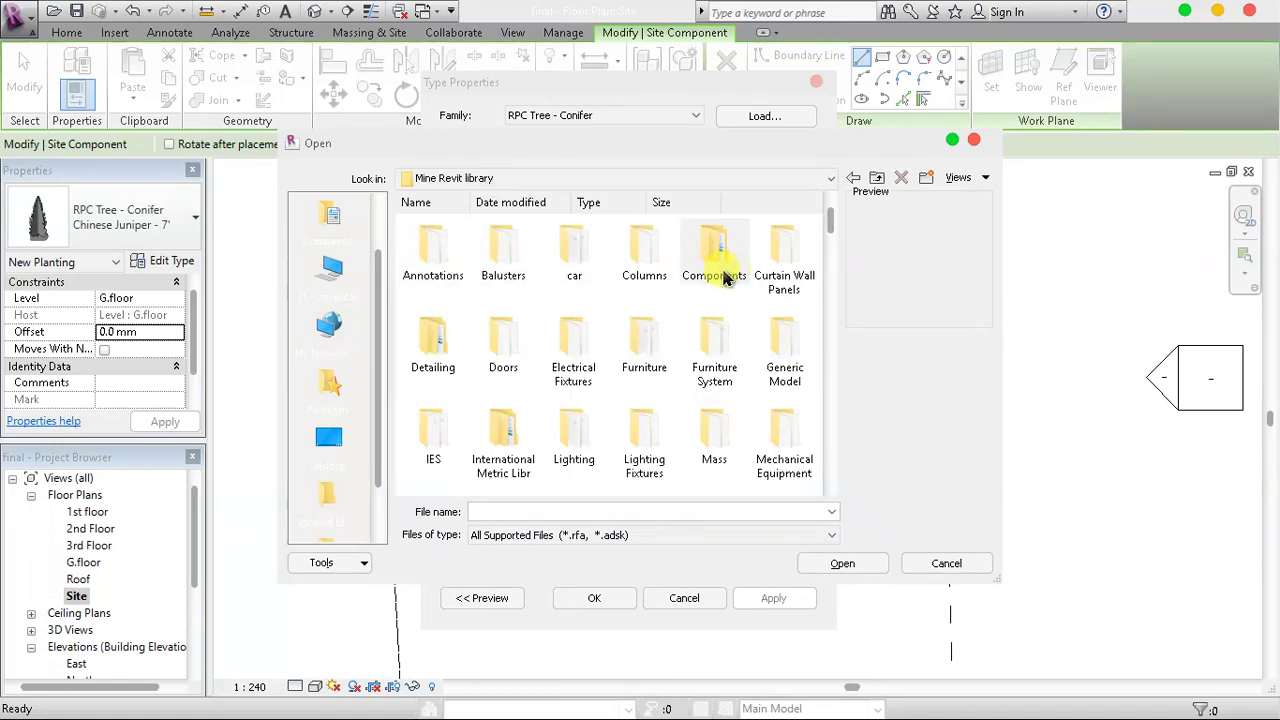
double_click(588, 273)
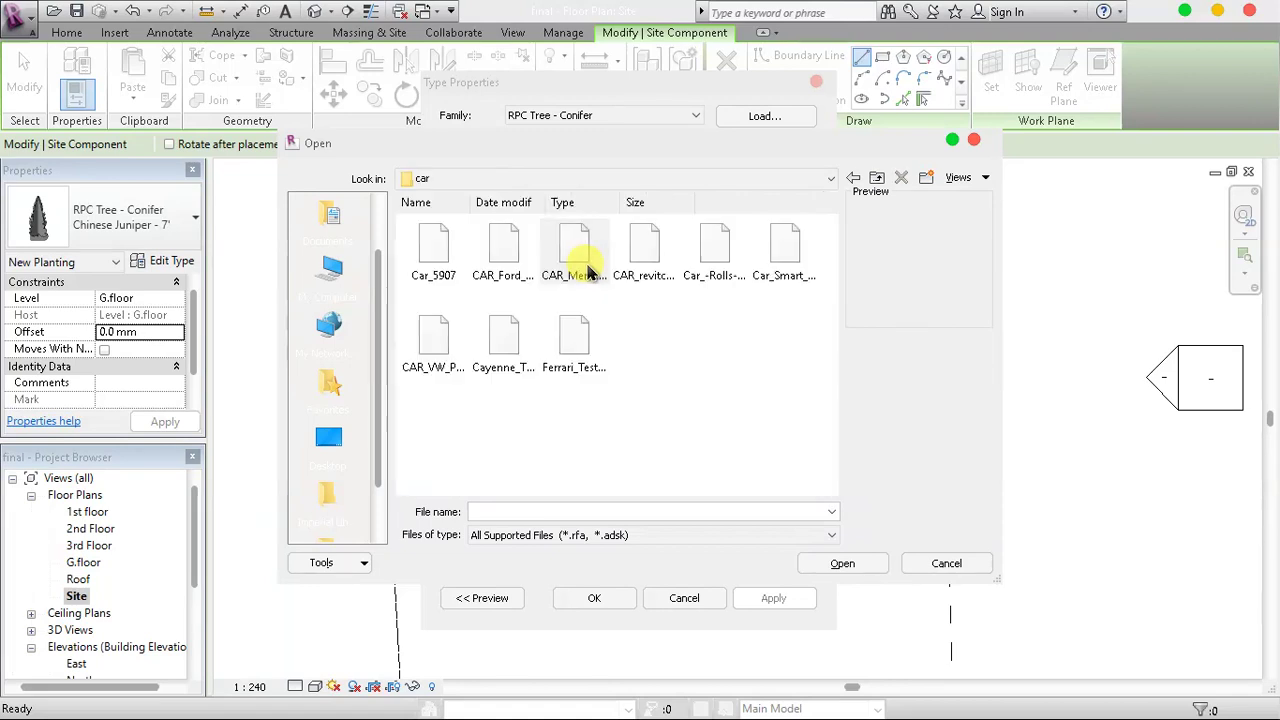
Preview the car families and load Car_5907 as the site component type
left_click(588, 268)
left_click(505, 255)
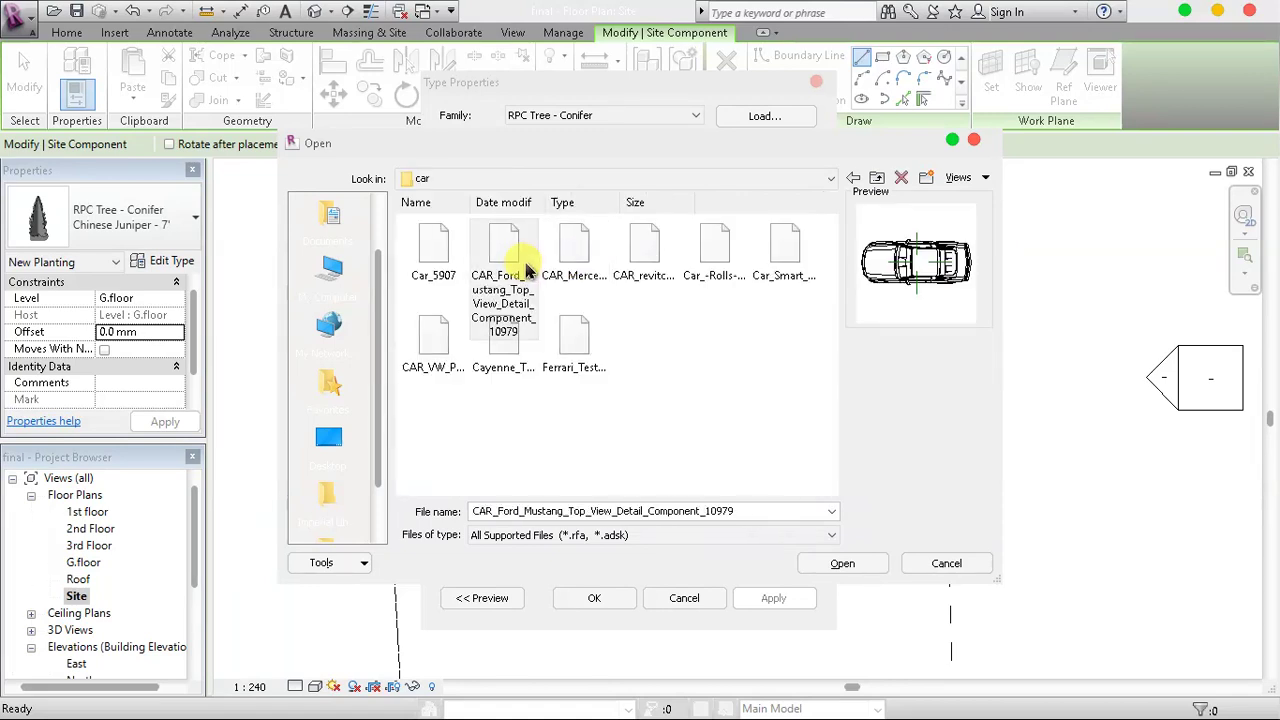
left_click(440, 265)
left_click(435, 338)
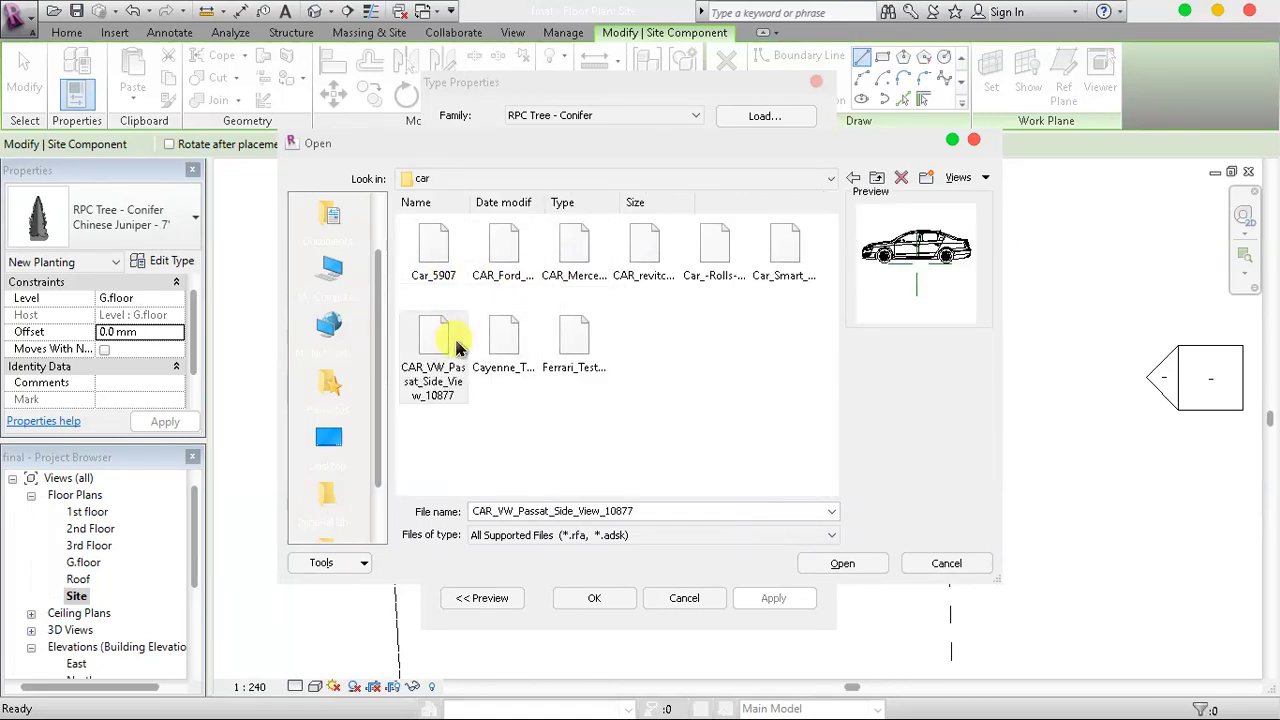
left_click(492, 355)
left_click(572, 340)
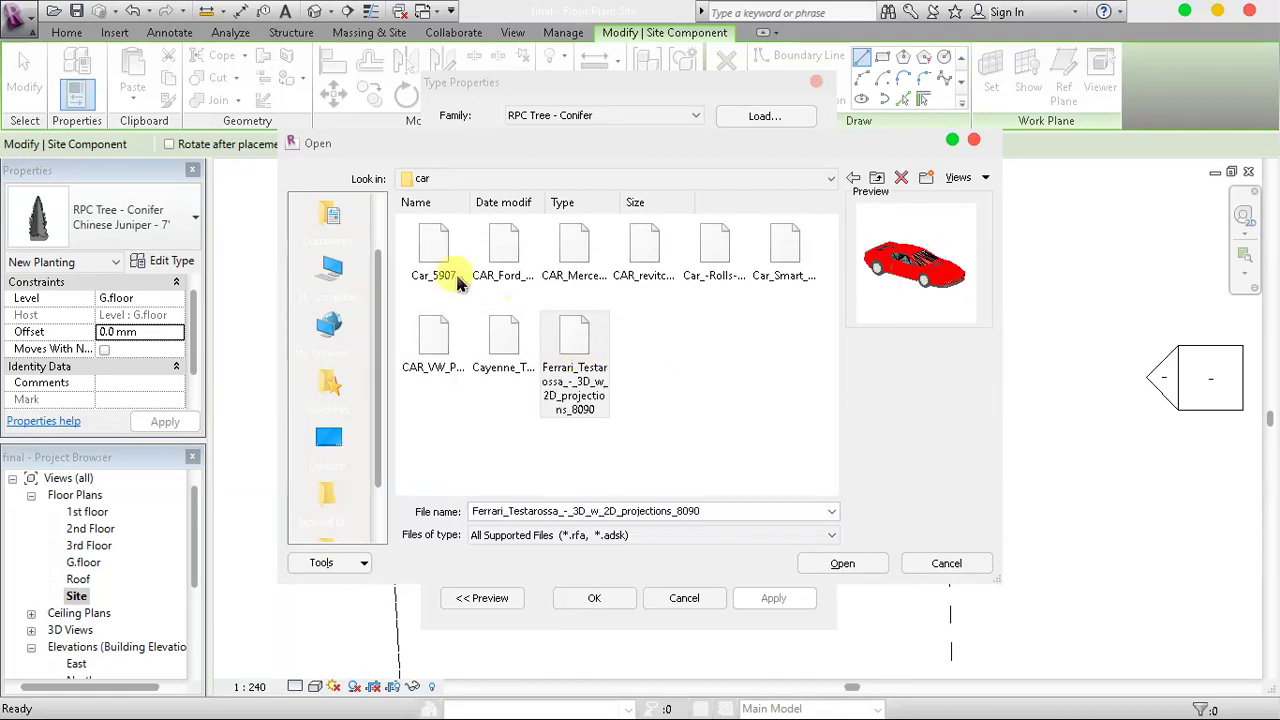
left_click(433, 258)
left_click(842, 563)
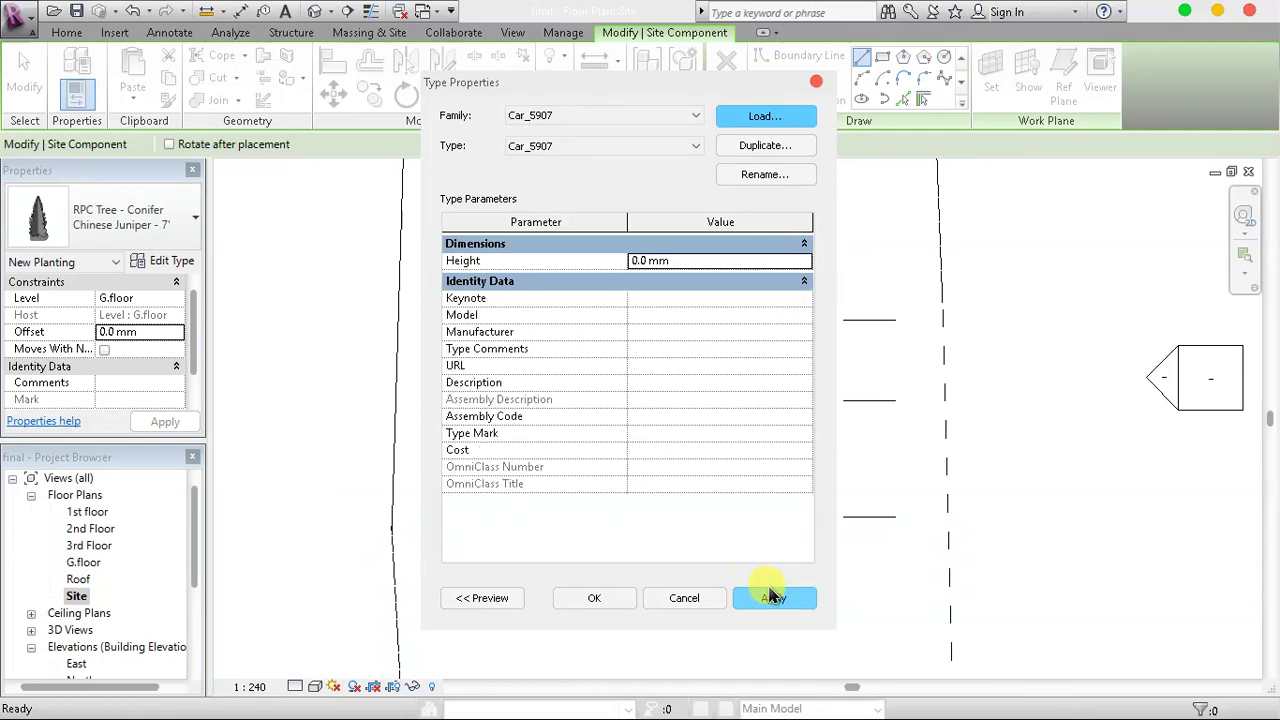
Place one Car_5907 between grids A and B just above grid 3, then end placement
left_click(602, 598)
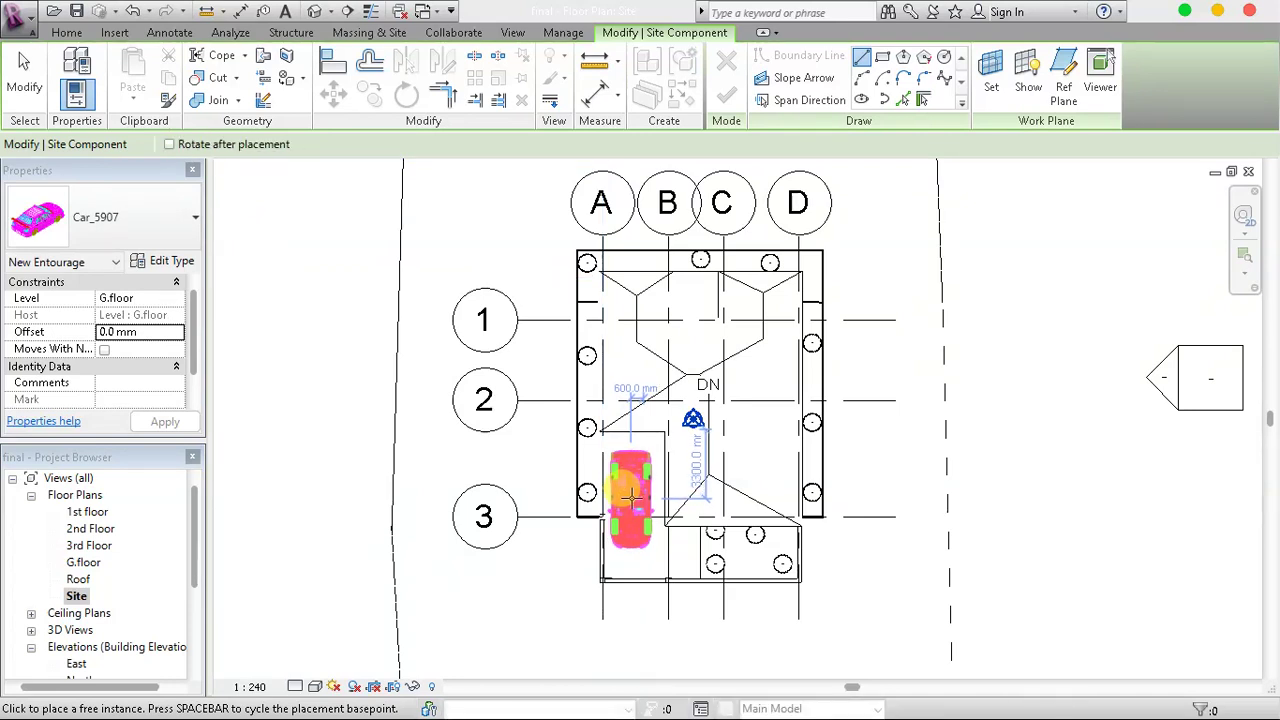
left_click(632, 497)
left_click(632, 497)
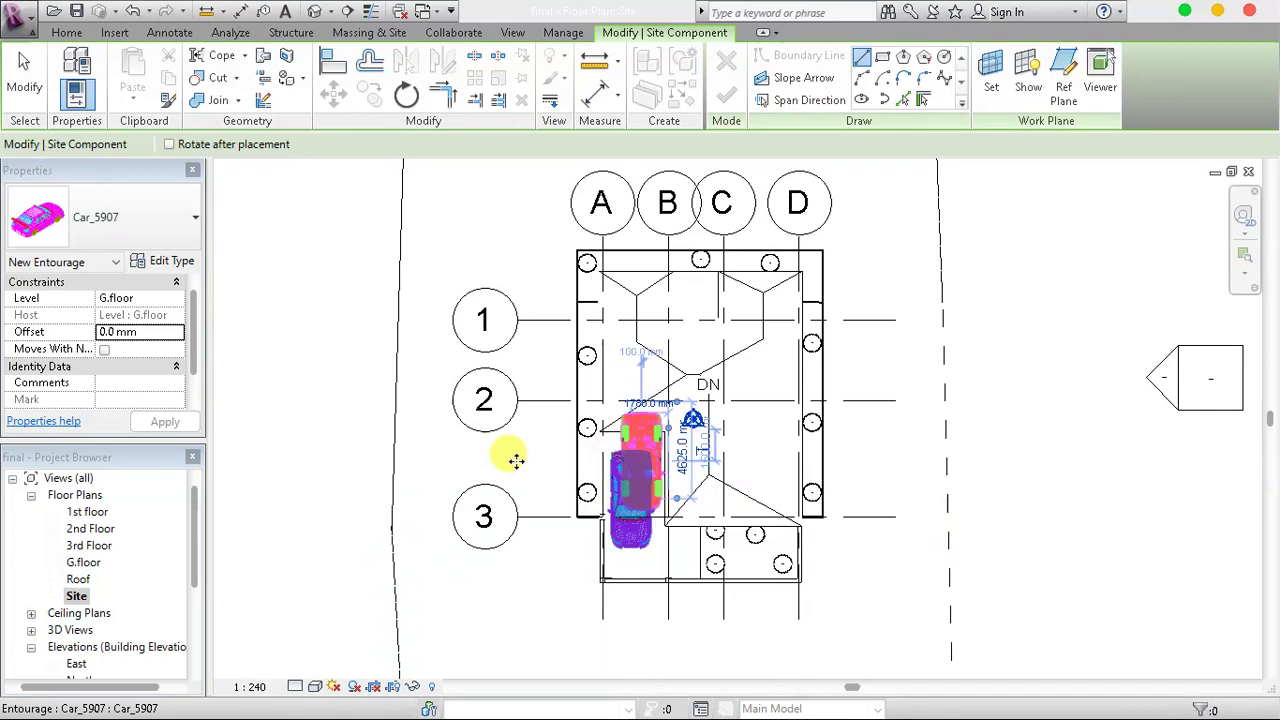
key("space")
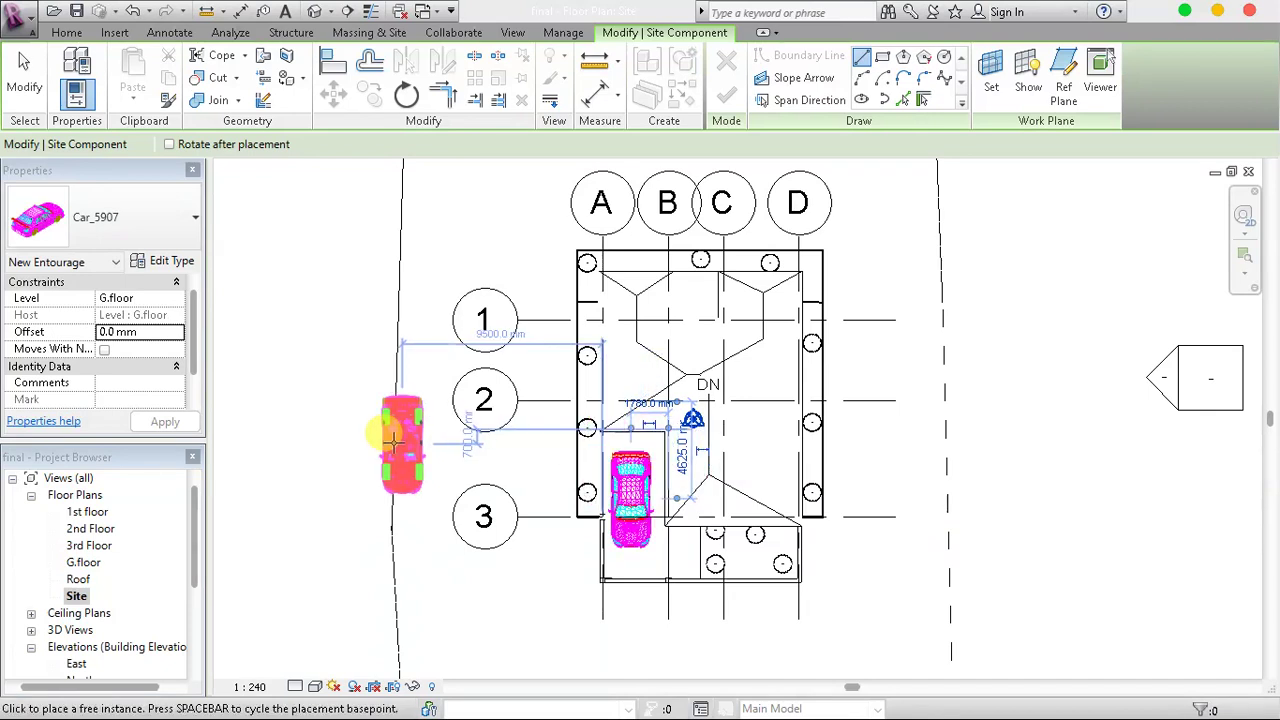
right_click(438, 446)
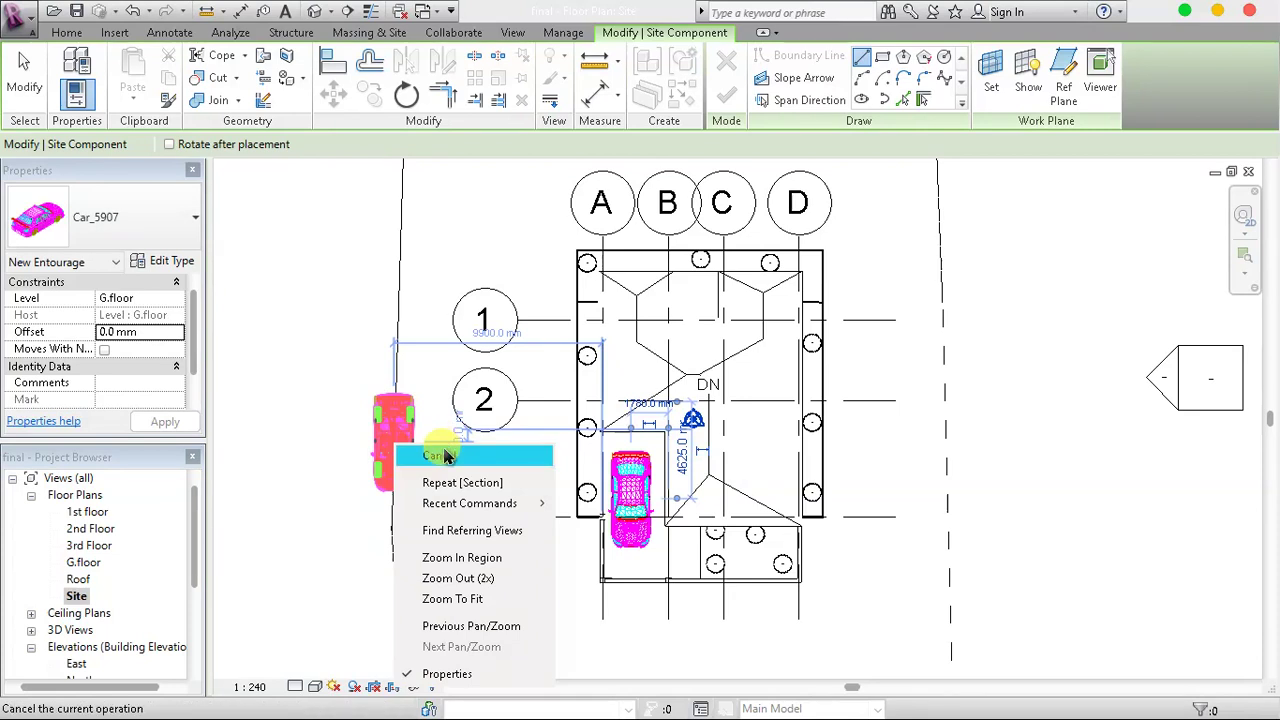
left_click(445, 456)
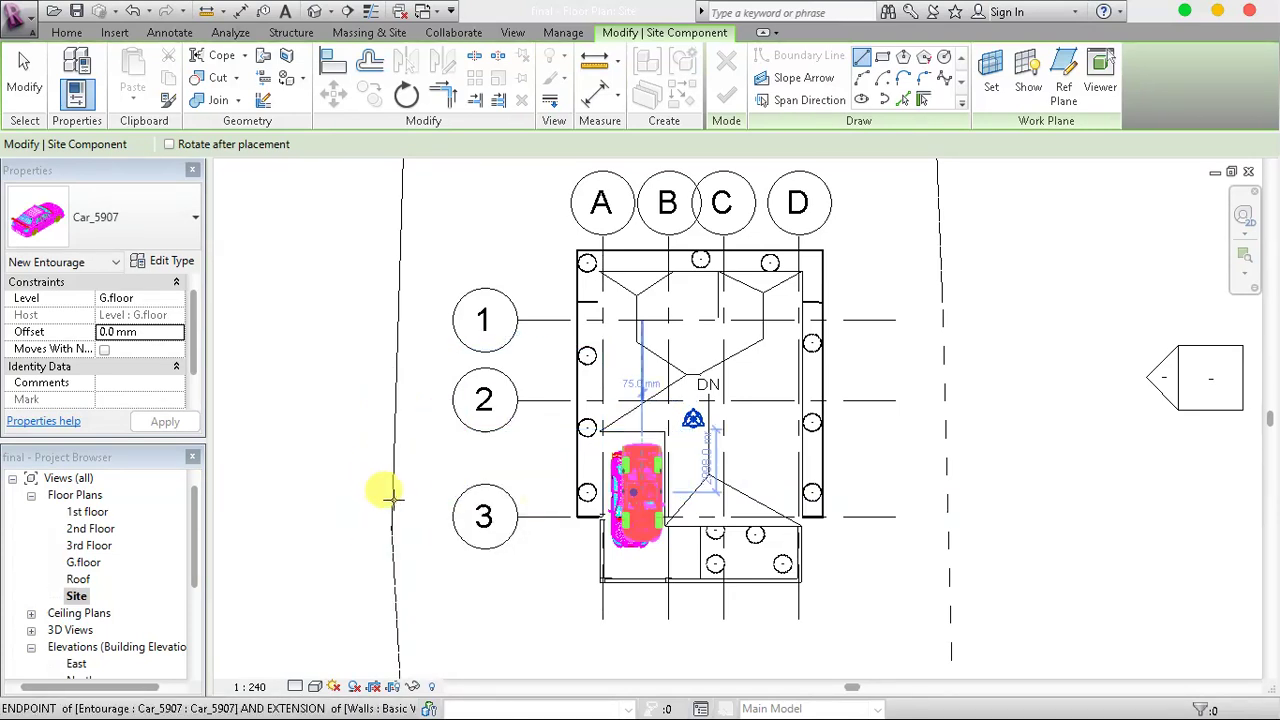
right_click(390, 495)
left_click(455, 178)
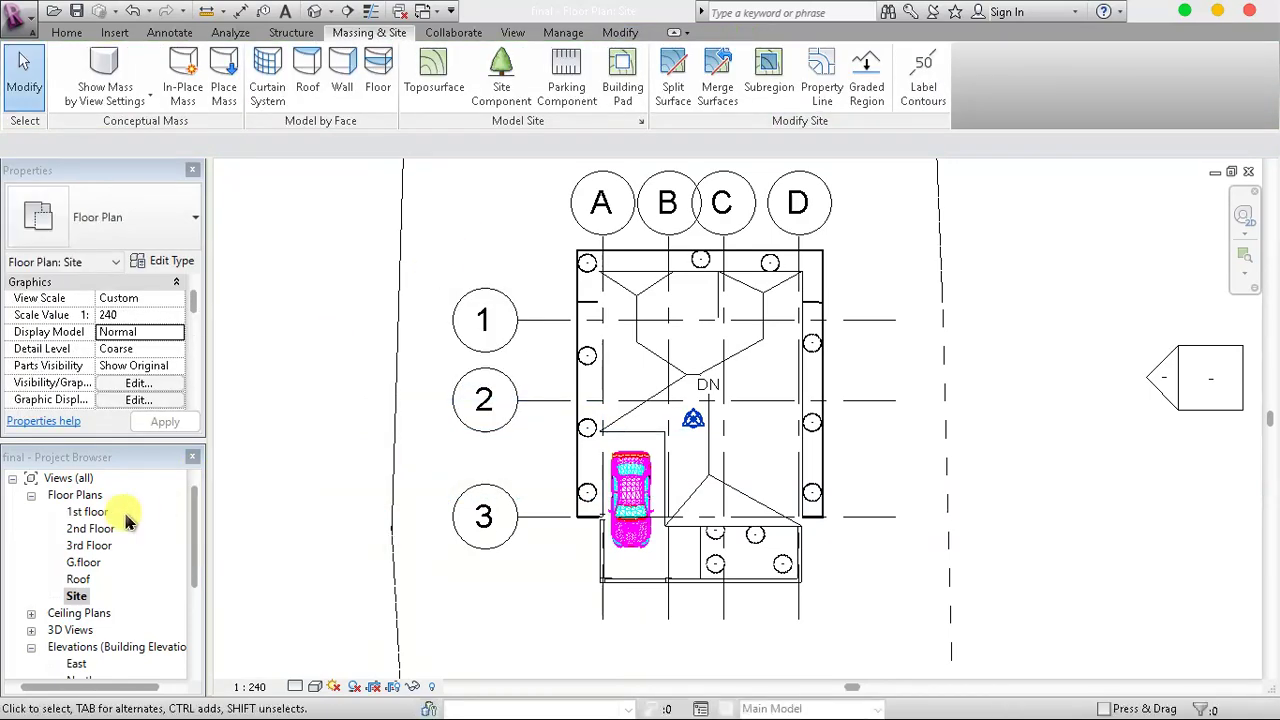
Open the G.floor plan and zoom out to see the whole ground floor with the parked car
double_click(84, 563)
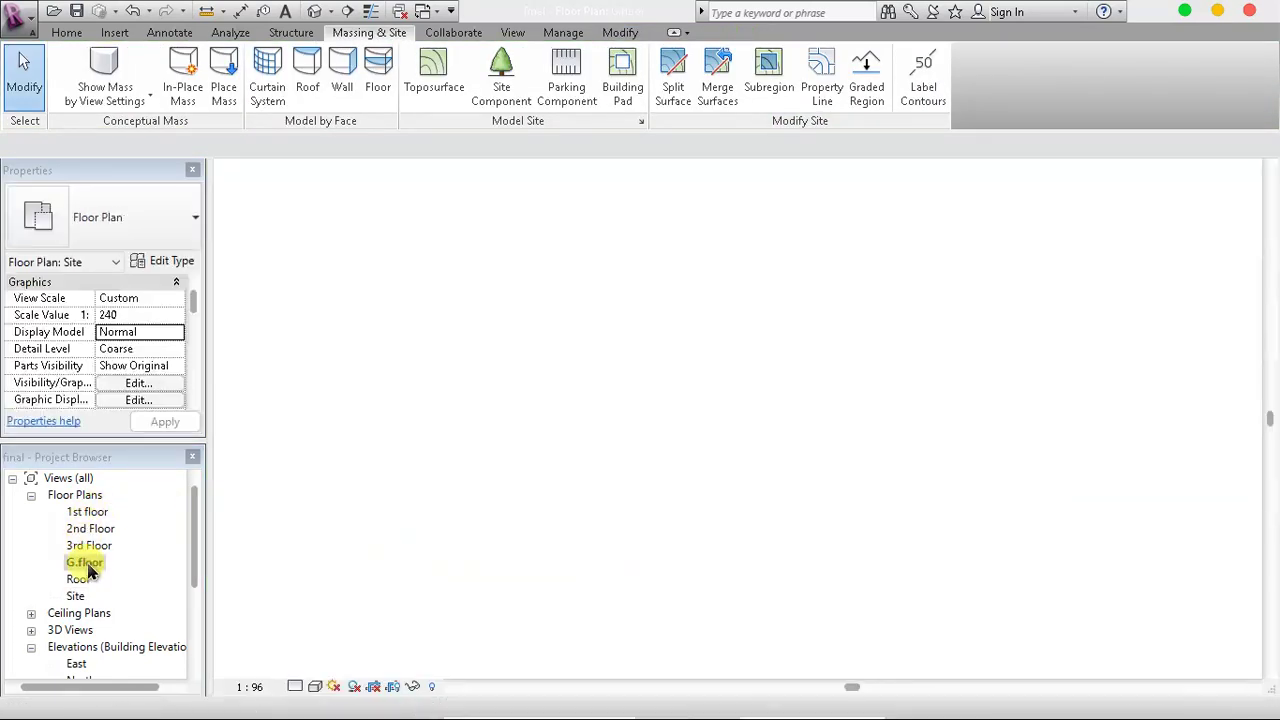
scroll(490, 438, "down", 2)
scroll(490, 445, "down", 5)
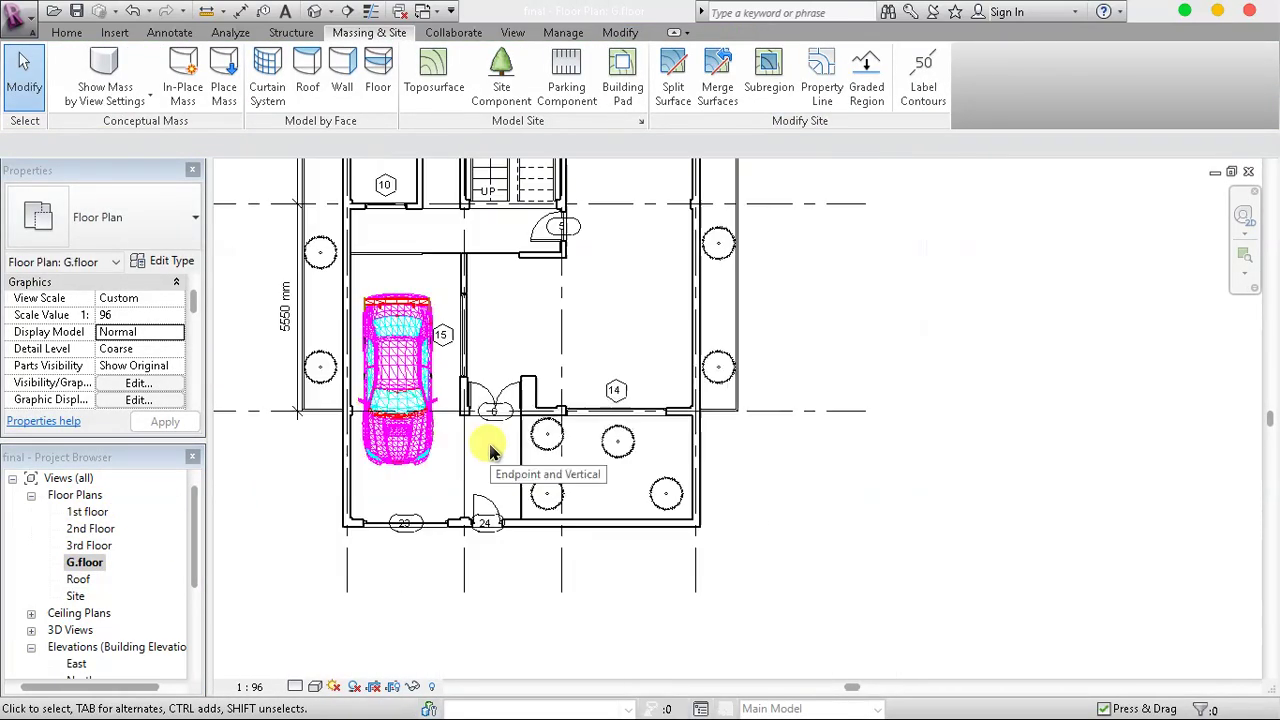
scroll(490, 450, "down", 2)
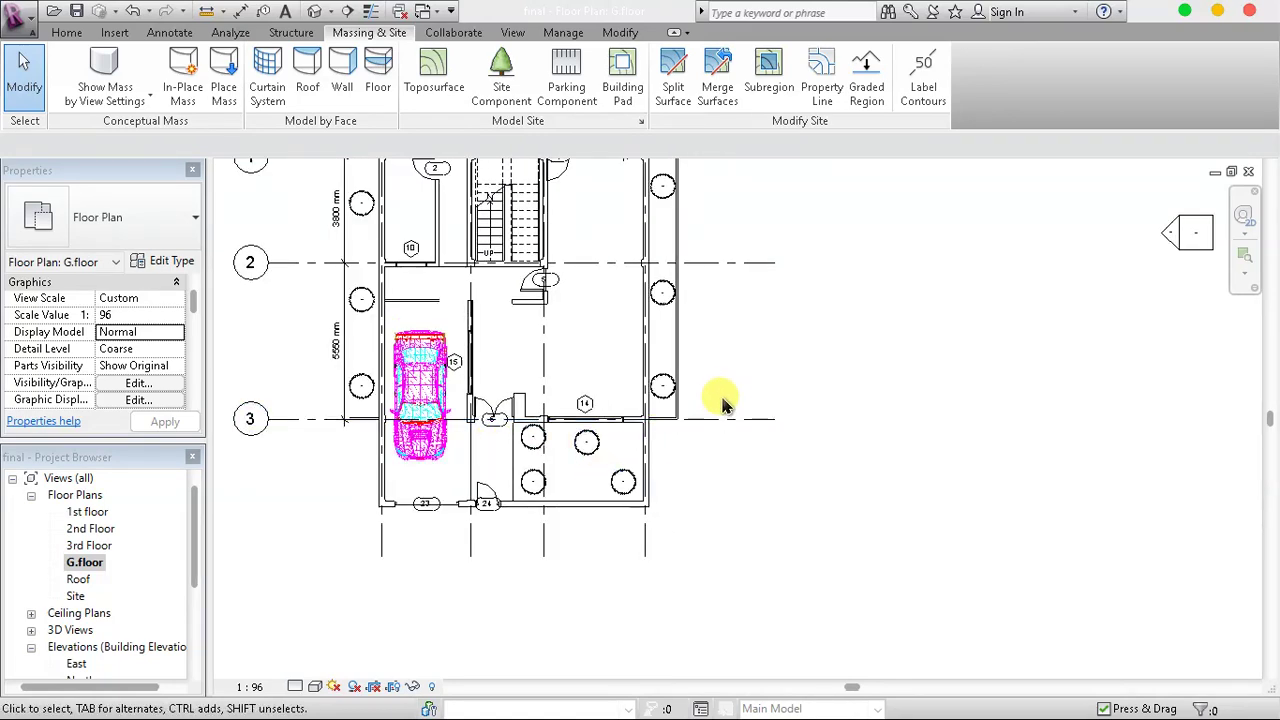
scroll(723, 405, "down", 2)
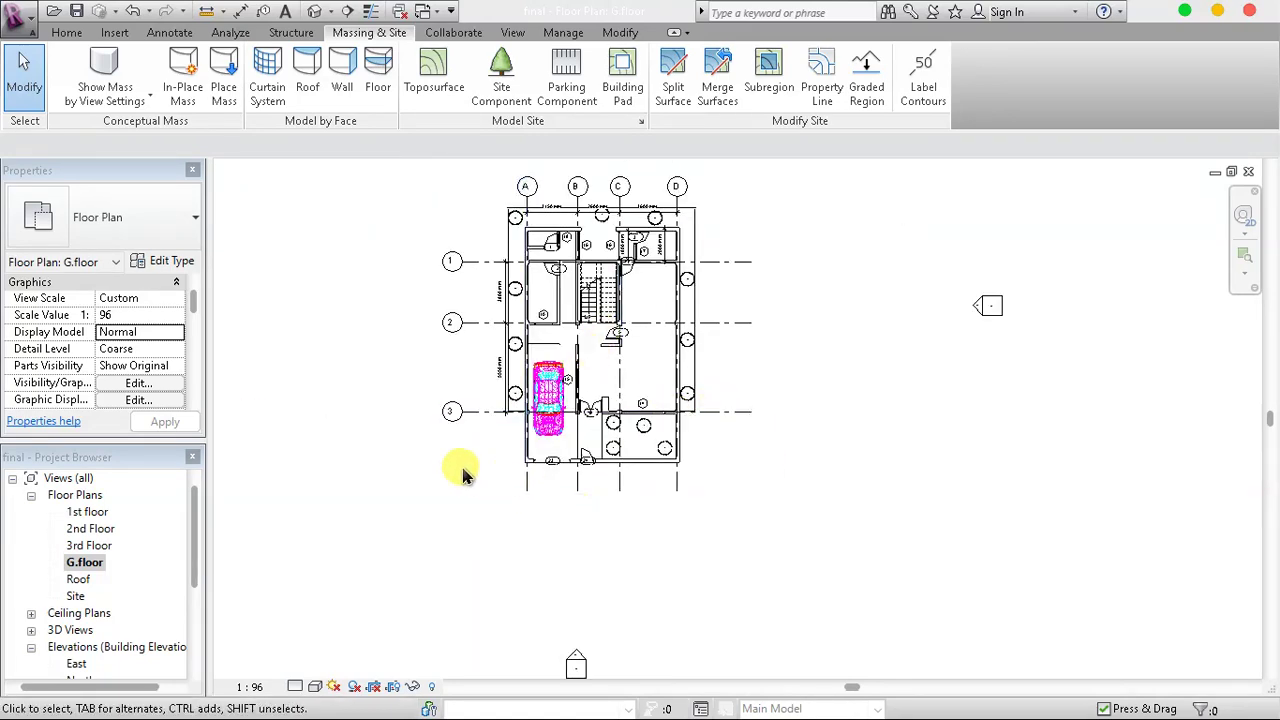
left_click(510, 32)
Open the default 3D view and orbit it to an isometric corner view via the ViewCube
left_click(338, 65)
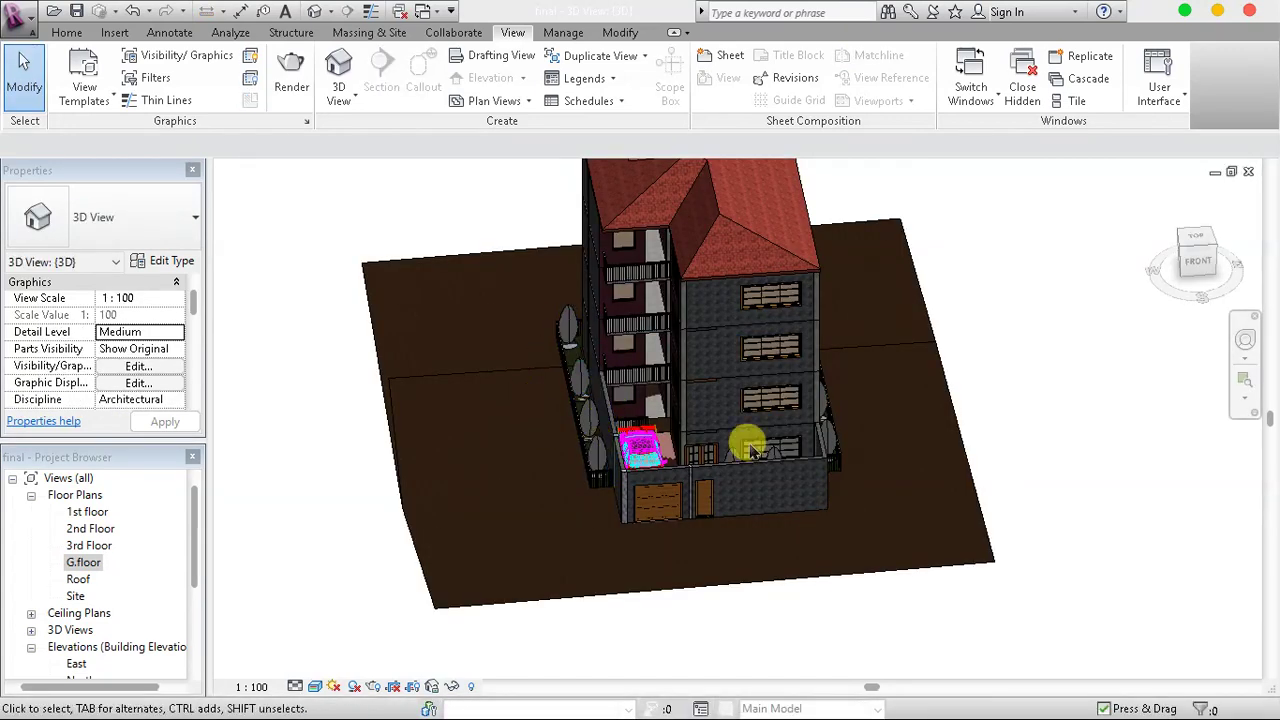
left_click(1182, 246)
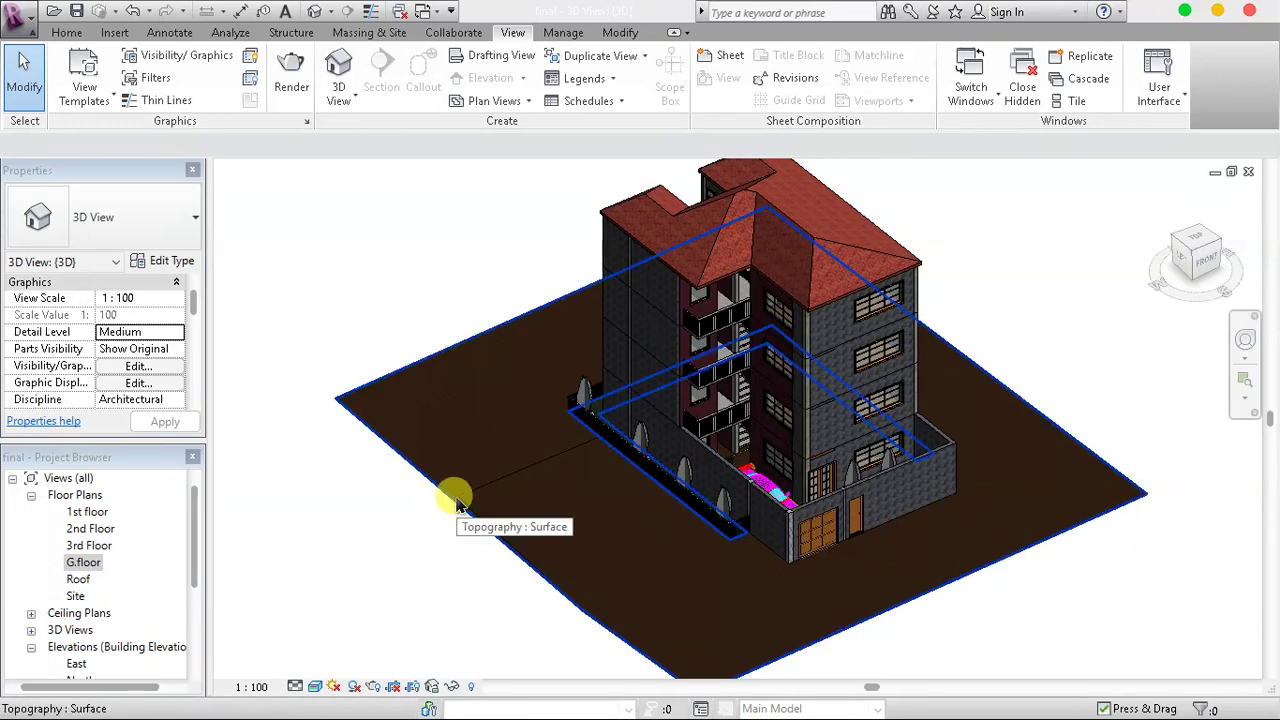
Select the topography, browse the Finish, Fabric, Siding and Stone materials, then close and deselect
left_click(453, 497)
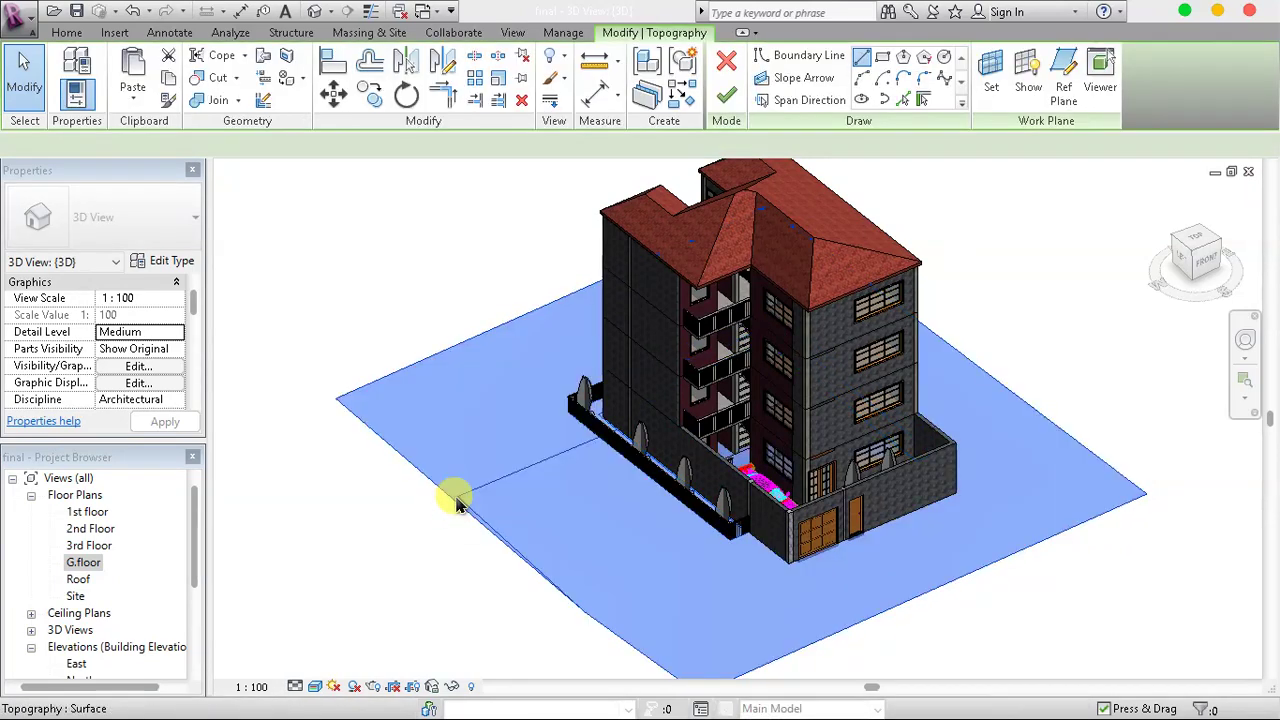
left_click(170, 297)
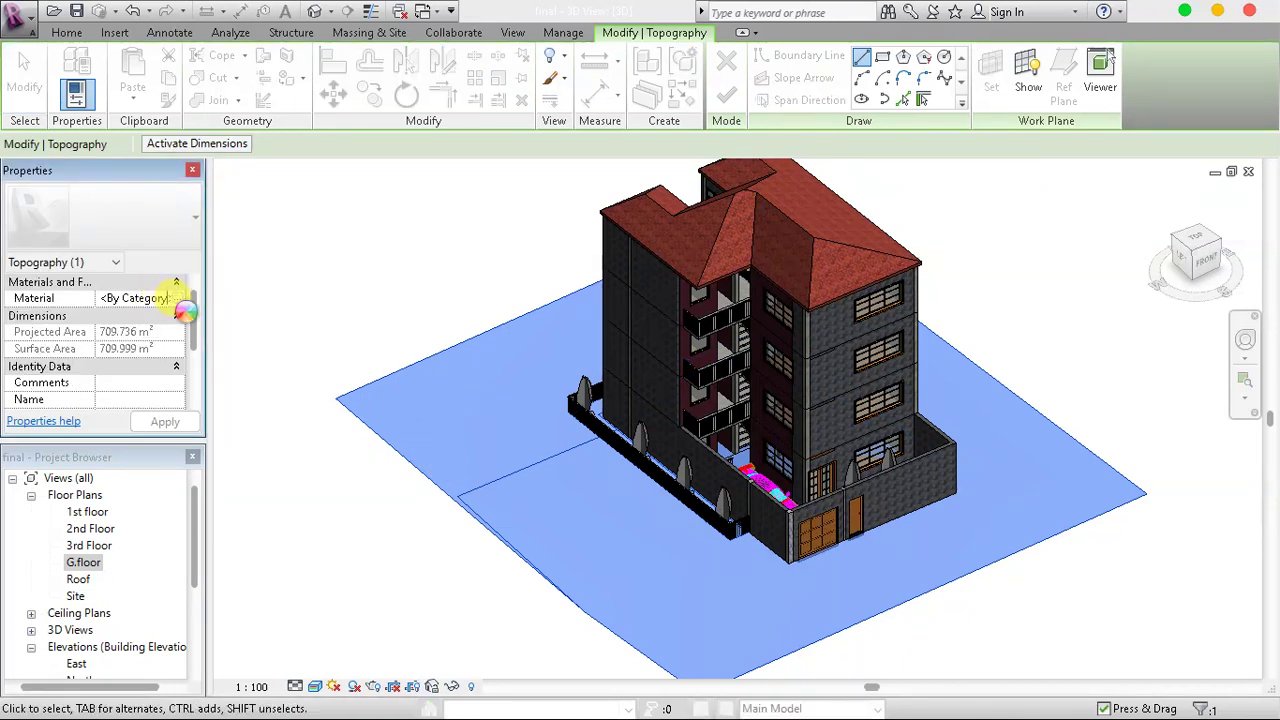
left_click(176, 299)
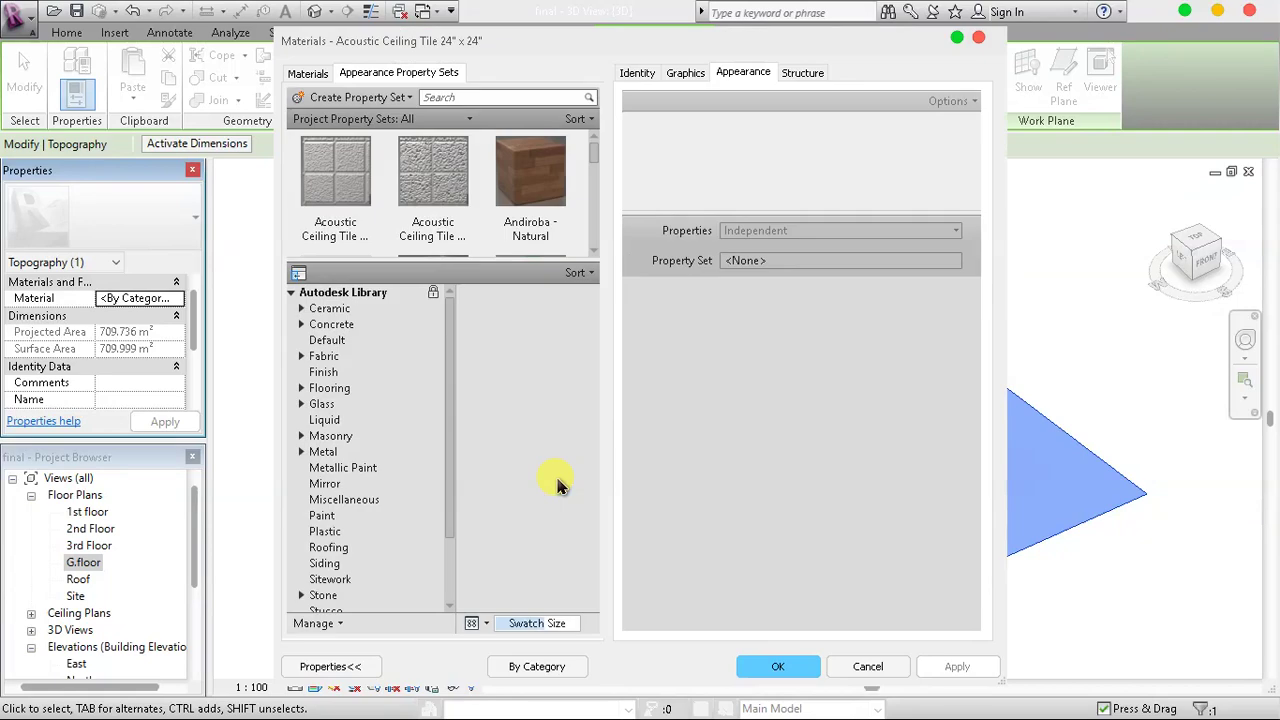
left_click(434, 374)
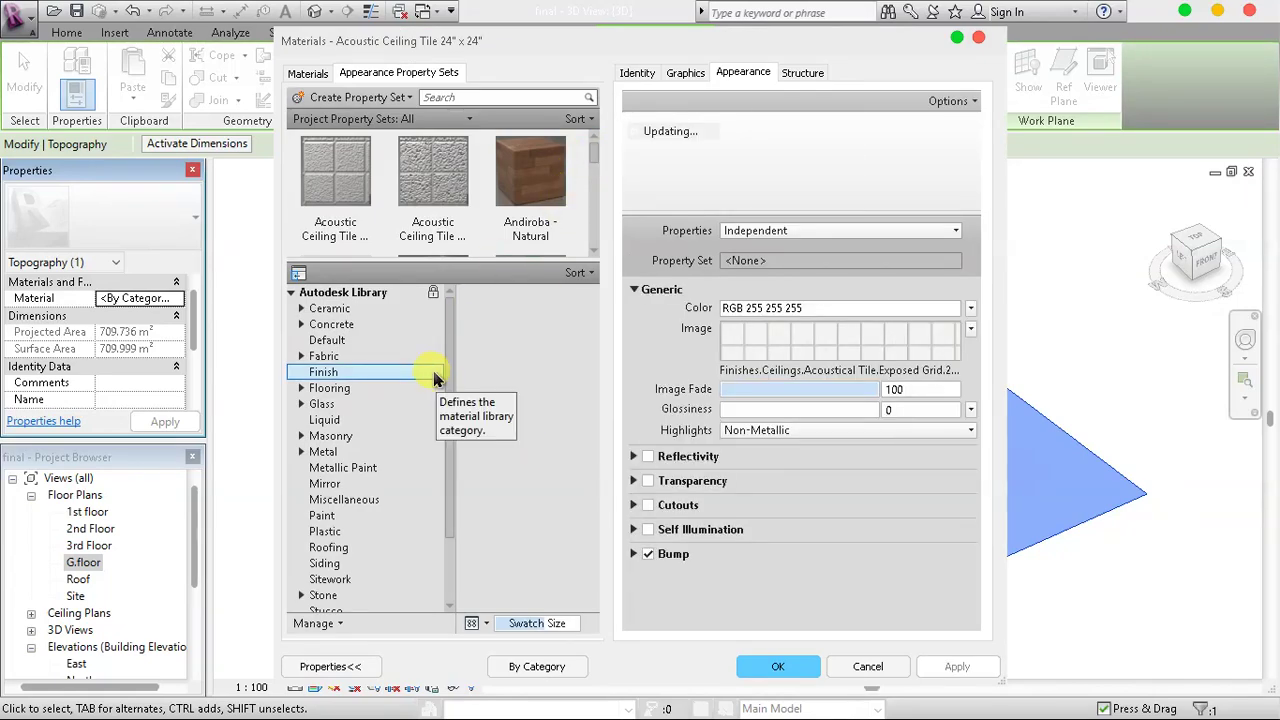
left_click(443, 357)
scroll(443, 420, "down", 3)
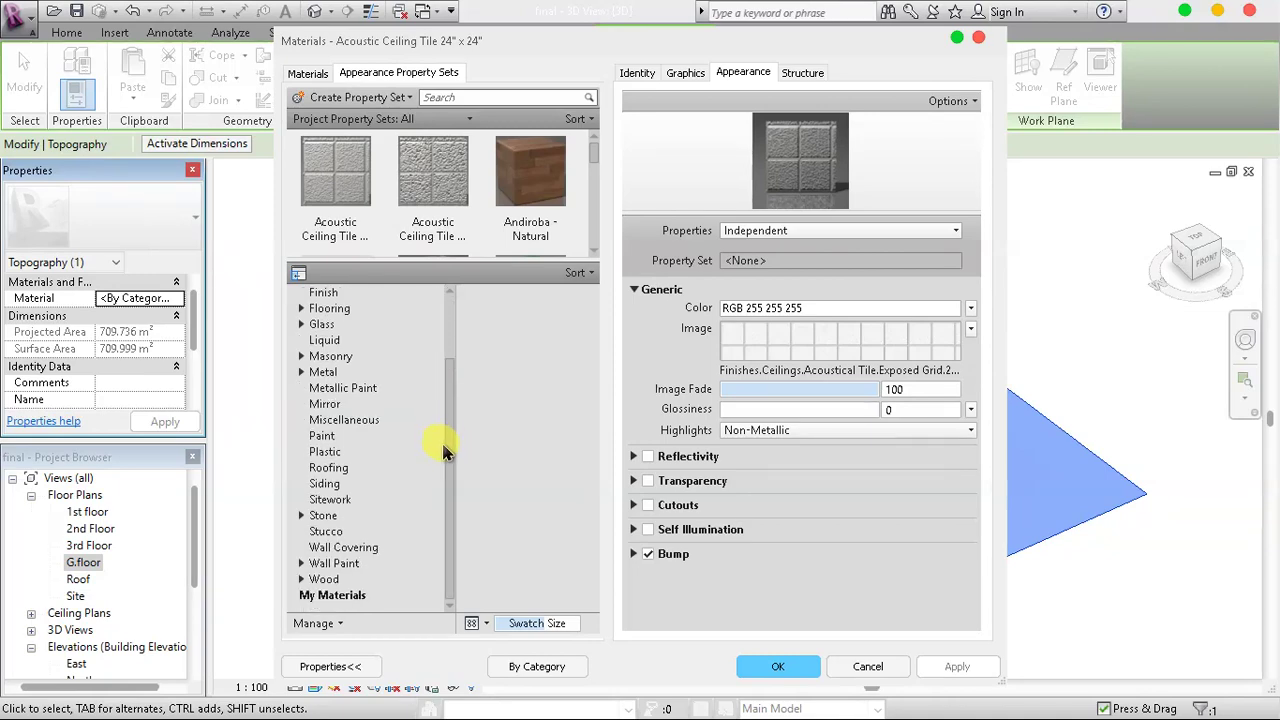
left_click(371, 485)
left_click_drag(371, 488, 335, 508)
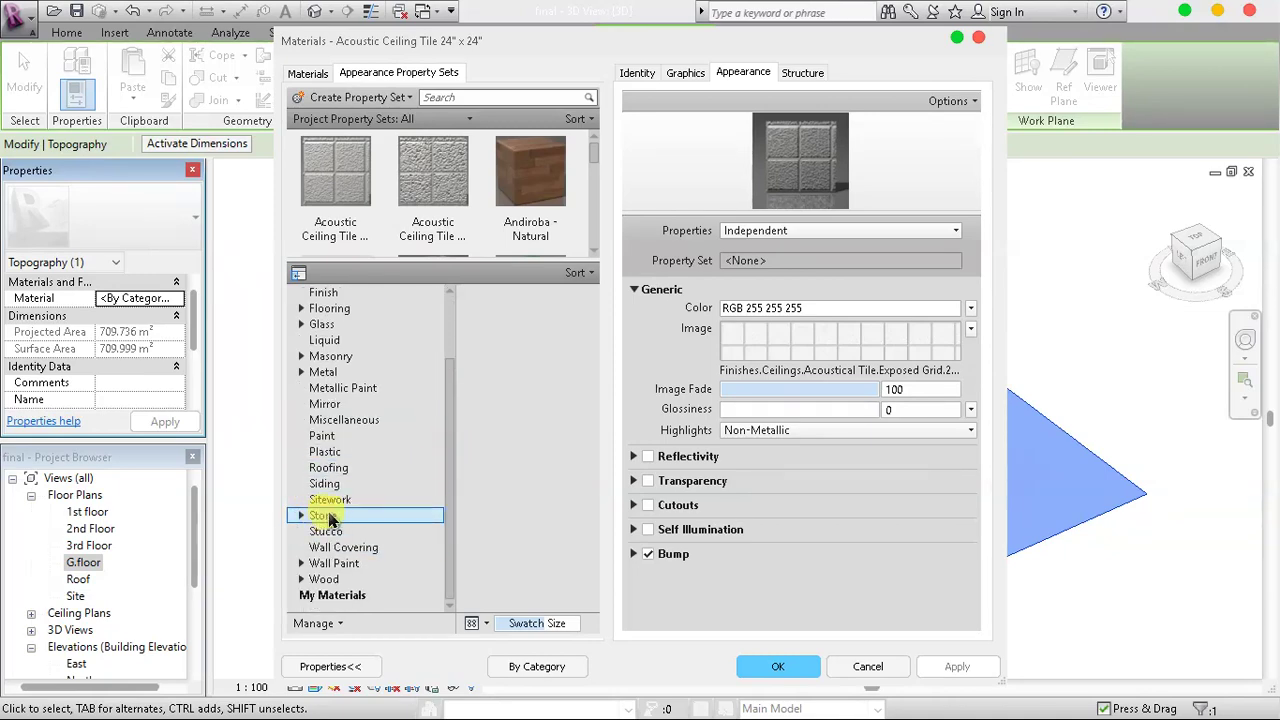
left_click(983, 40)
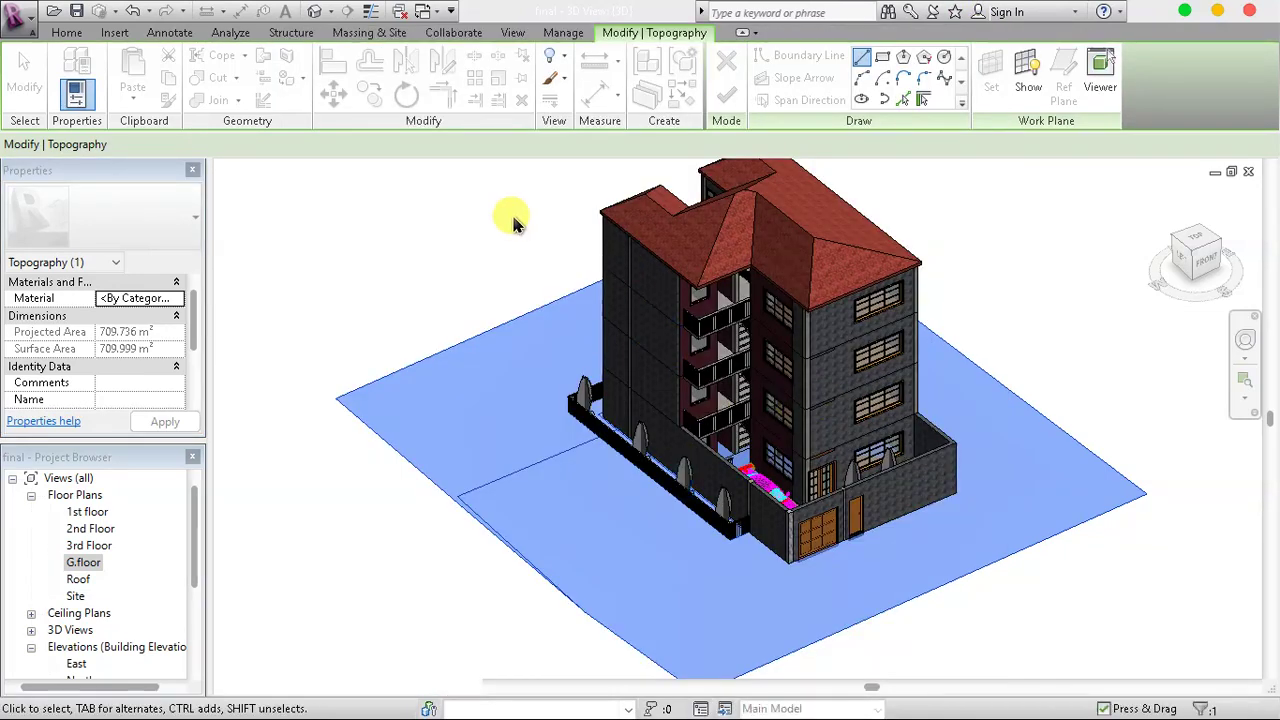
left_click(491, 193)
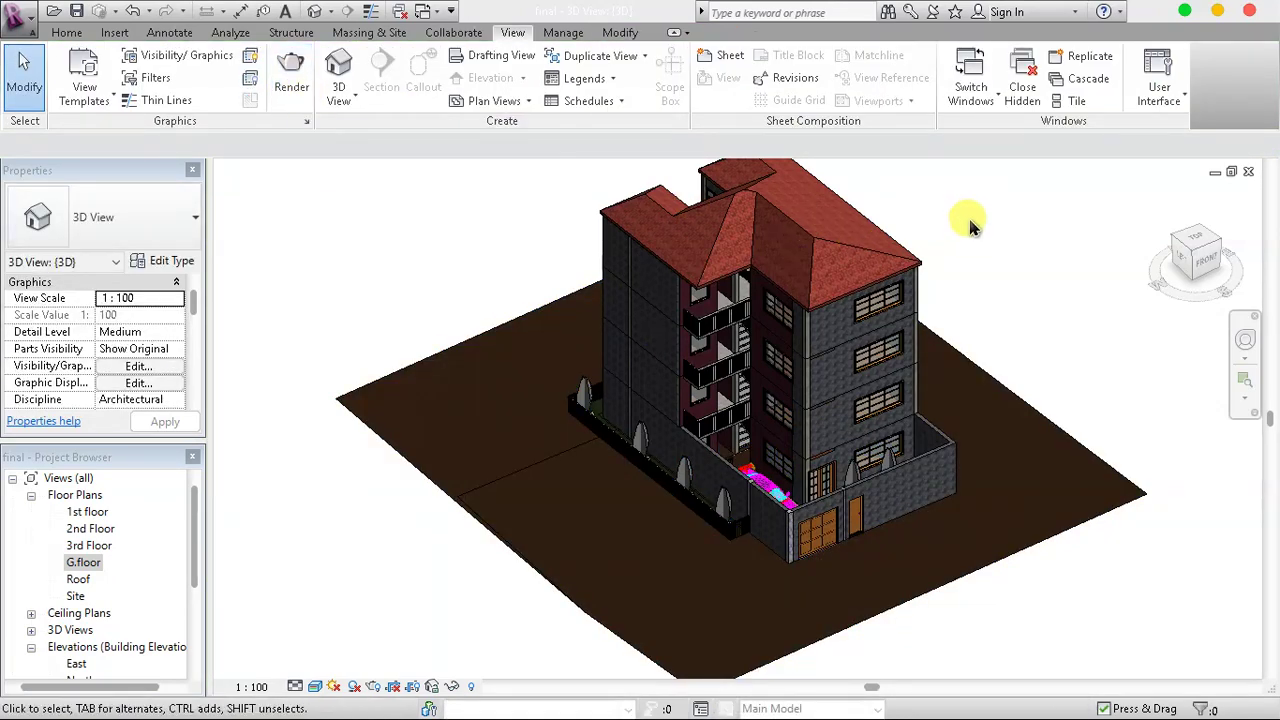
Zoom around the 3D view, then switch to the 1st floor plan and adjust the zoom
scroll(968, 220, "down", 2)
scroll(971, 161, "up", 1)
scroll(971, 161, "up", 3)
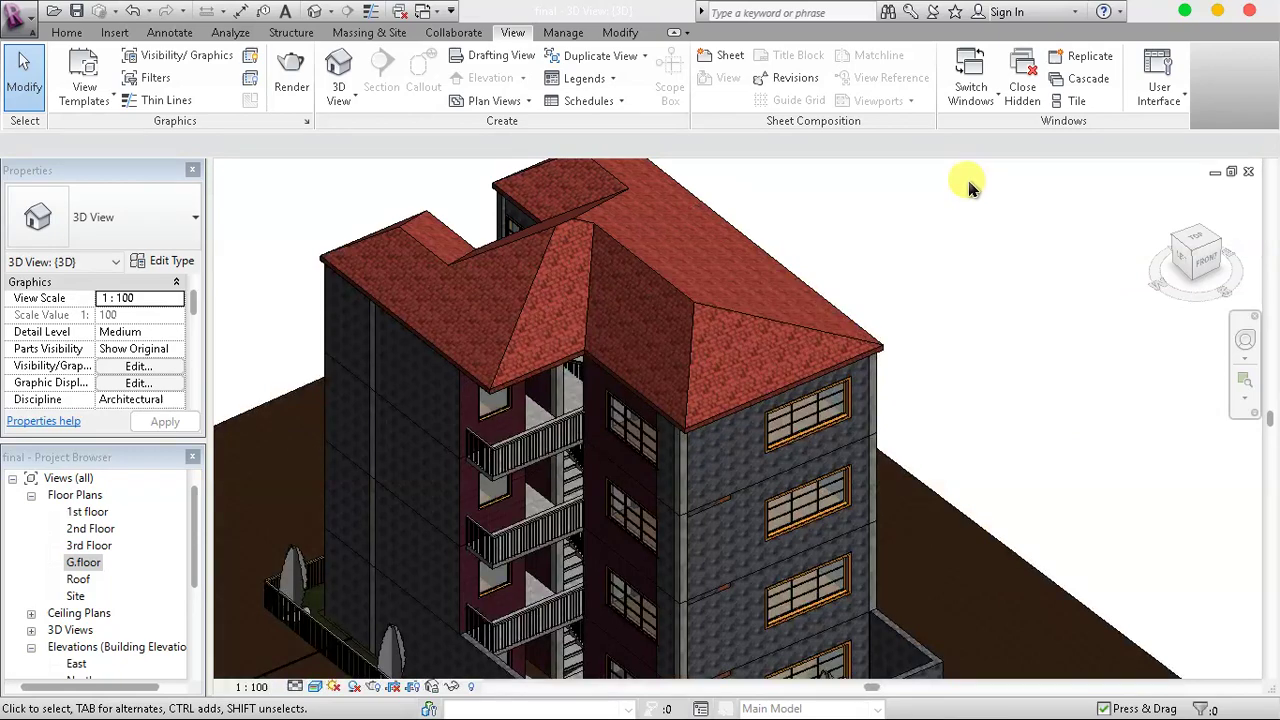
scroll(968, 186, "down", 2)
scroll(965, 182, "down", 1)
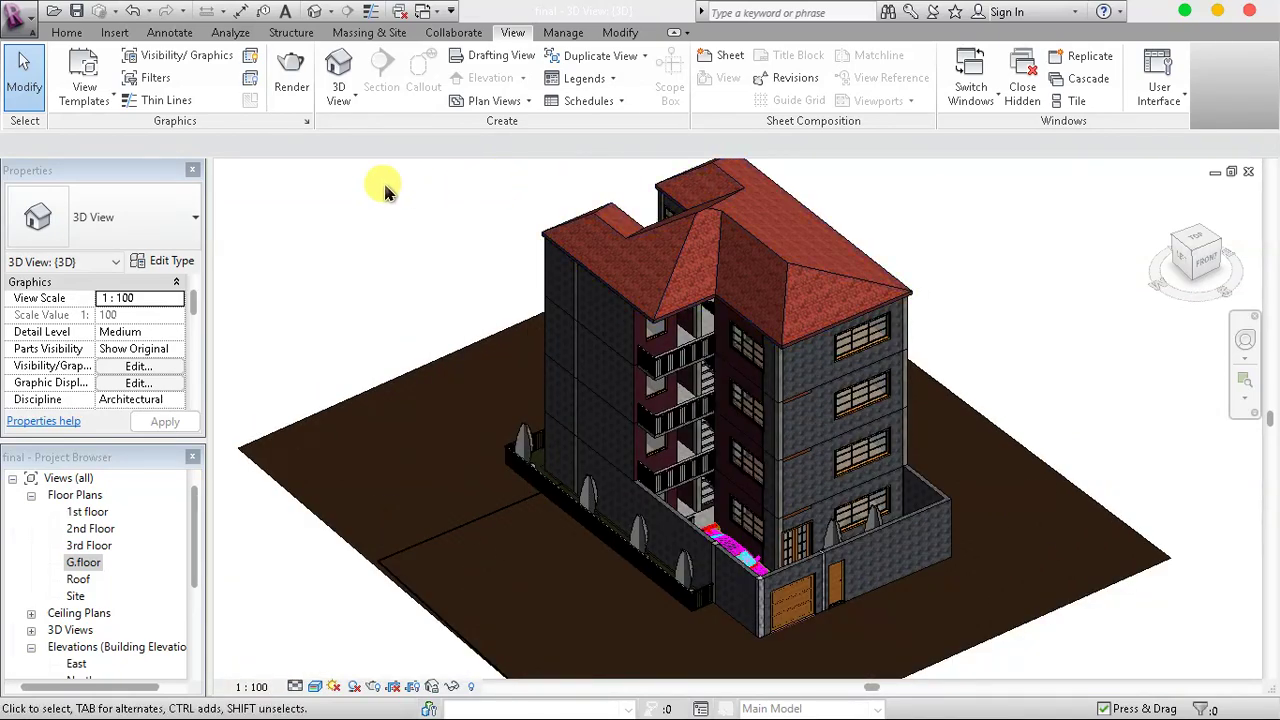
double_click(95, 512)
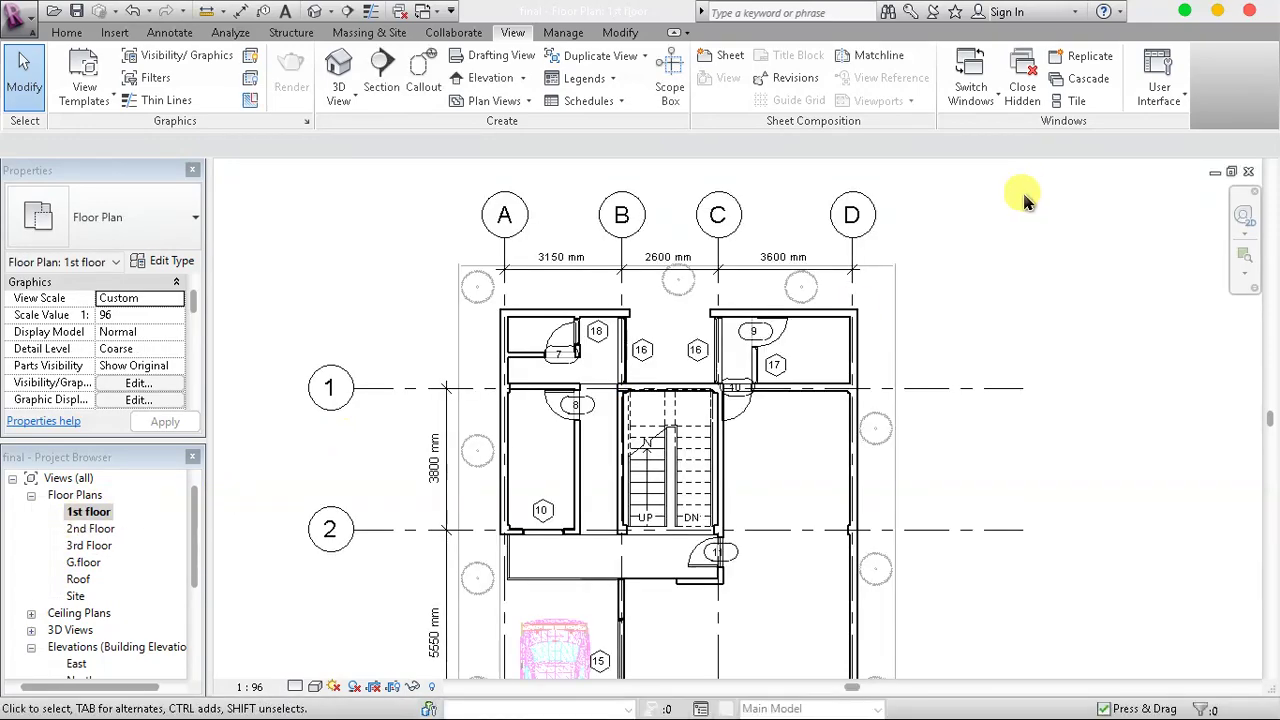
scroll(1014, 206, "down", 1)
scroll(1020, 222, "down", 1)
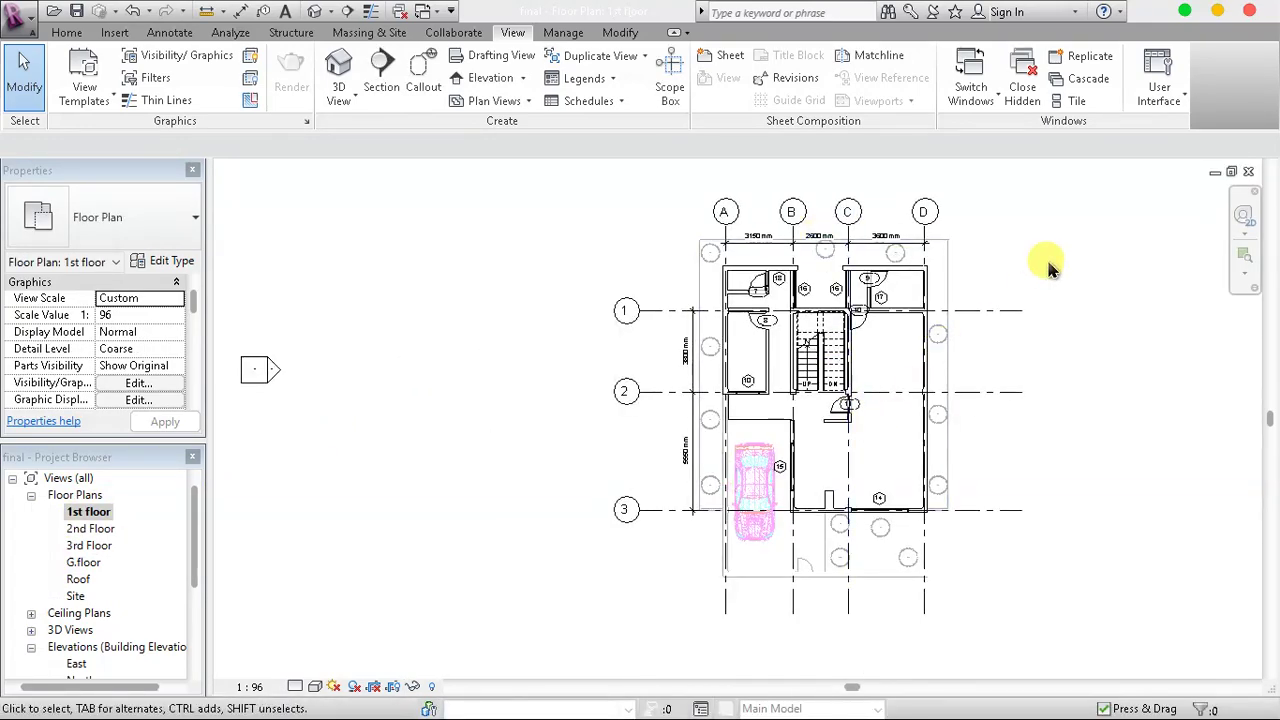
scroll(1048, 258, "up", 1)
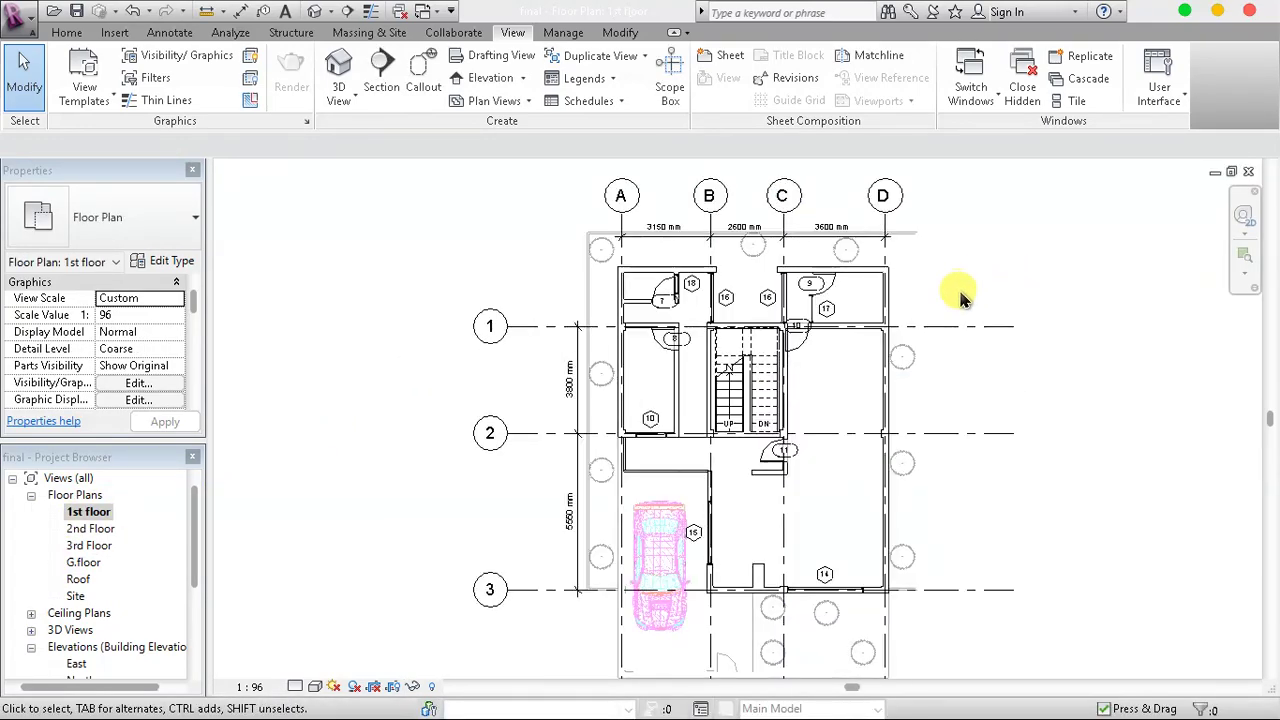
Draw a vertical building section near grid B from above the plan to below it
left_click(382, 72)
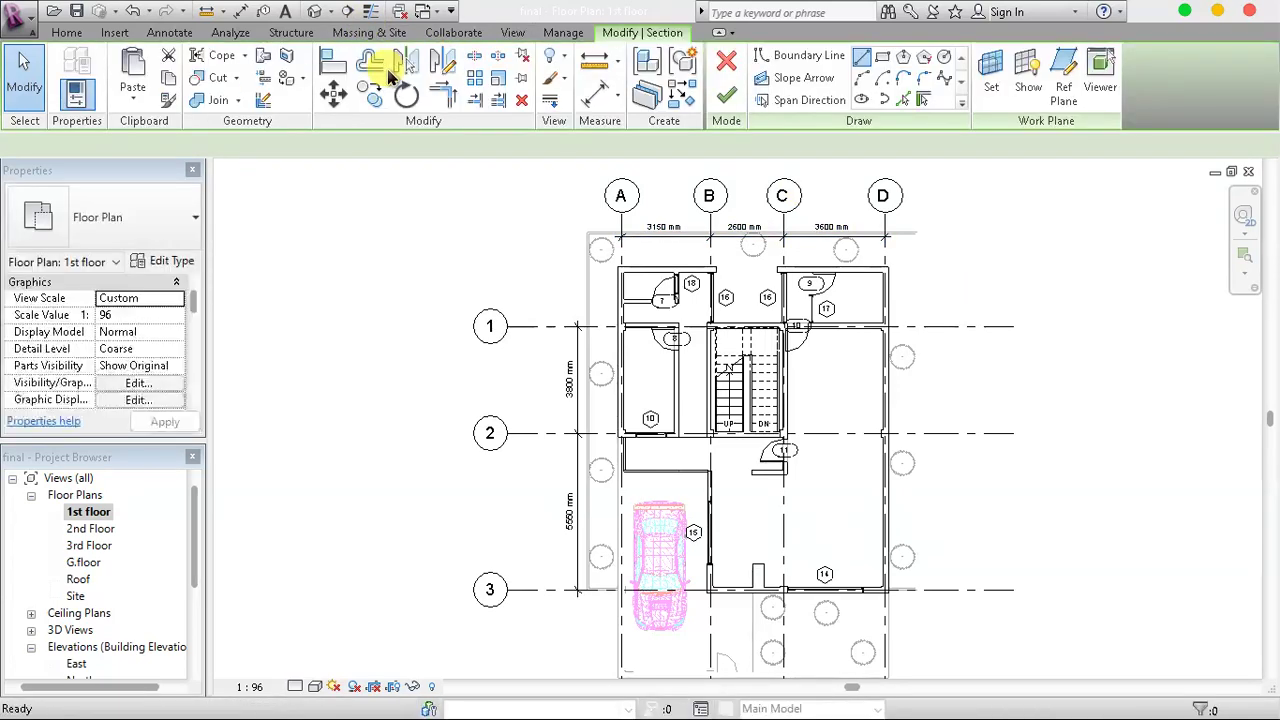
left_click(740, 170)
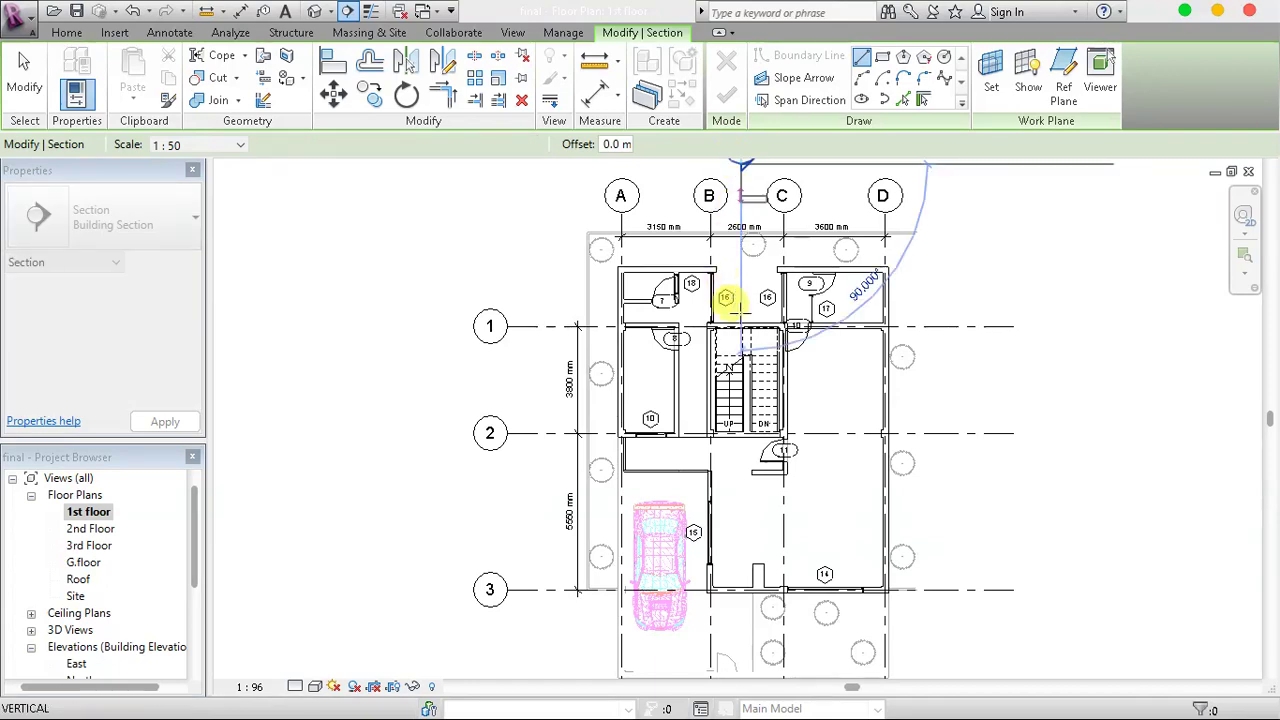
scroll(735, 345, "down", 2)
scroll(735, 345, "down", 1)
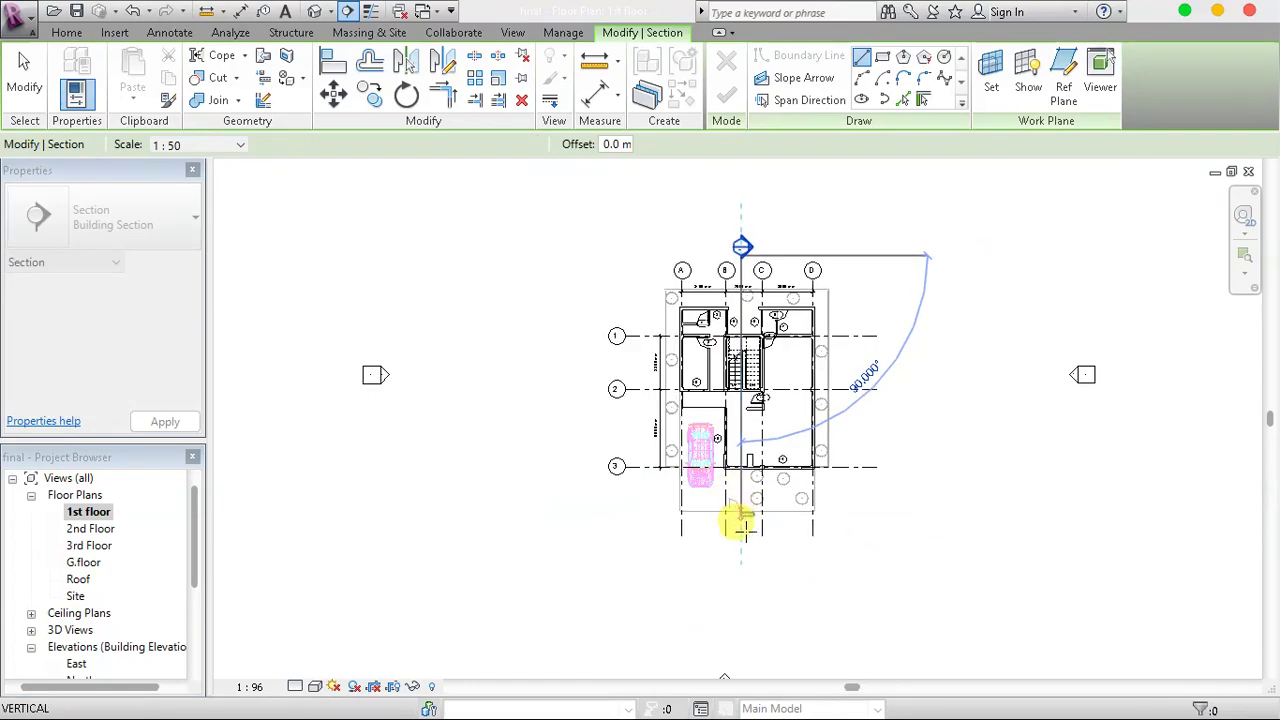
left_click(741, 545)
key("Escape")
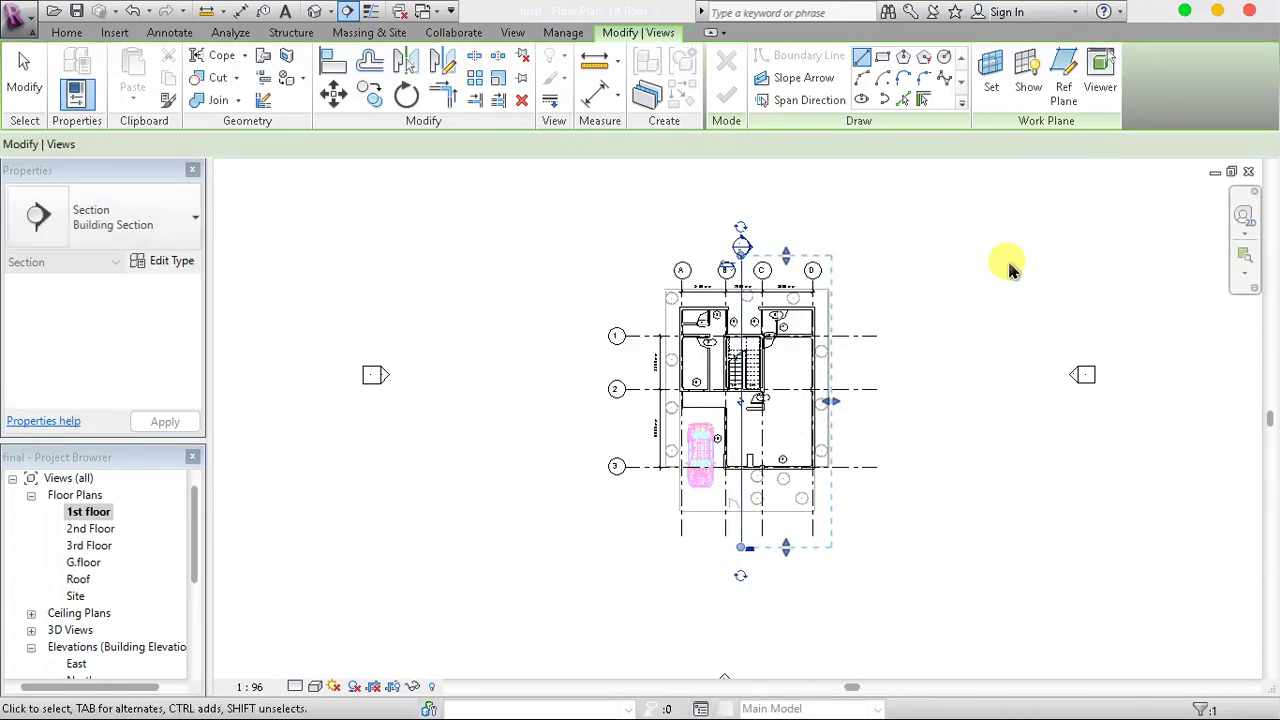
scroll(822, 378, "up", 3)
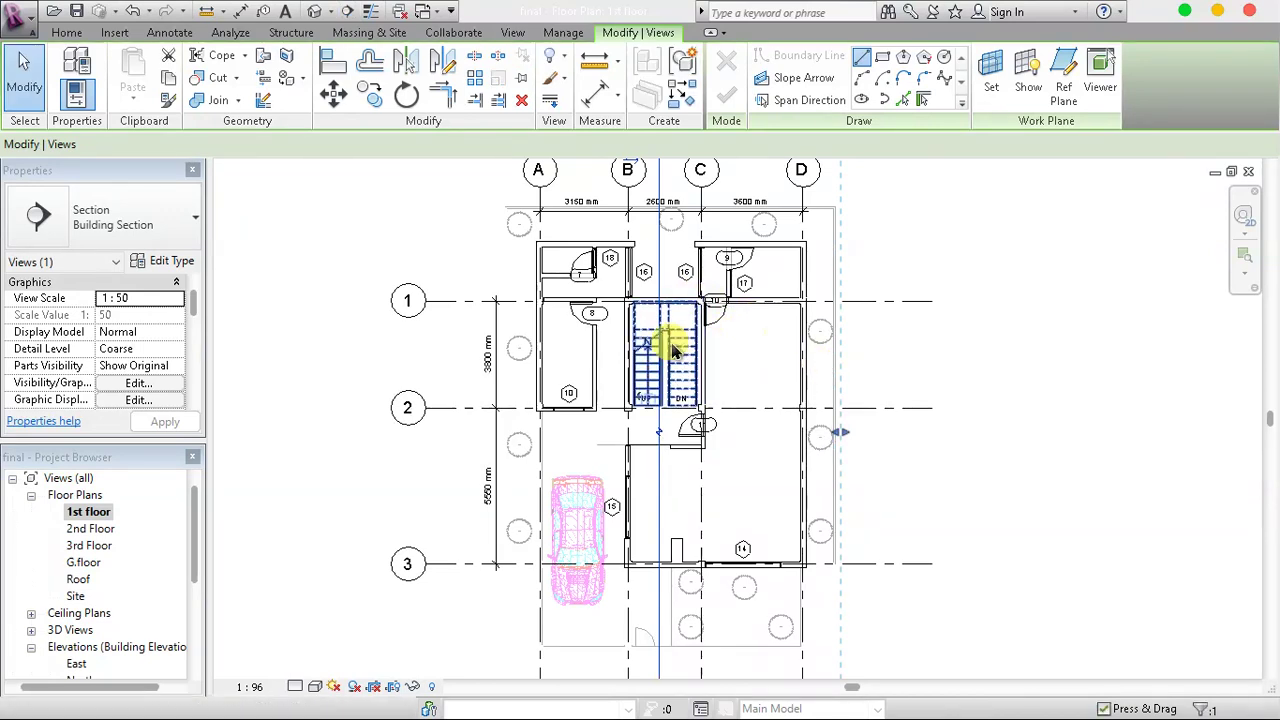
Draw a horizontal section across the plan from right to left, then discard it
right_click(1086, 322)
left_click(1115, 280)
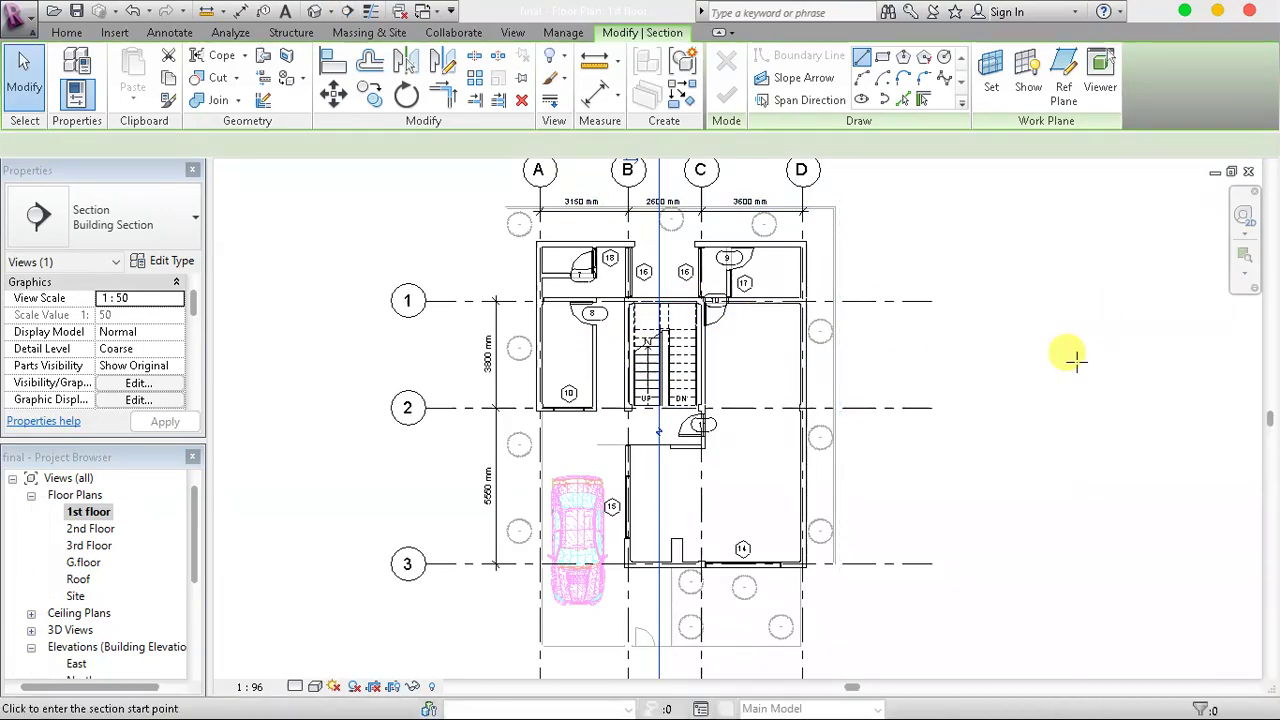
left_click(1080, 361)
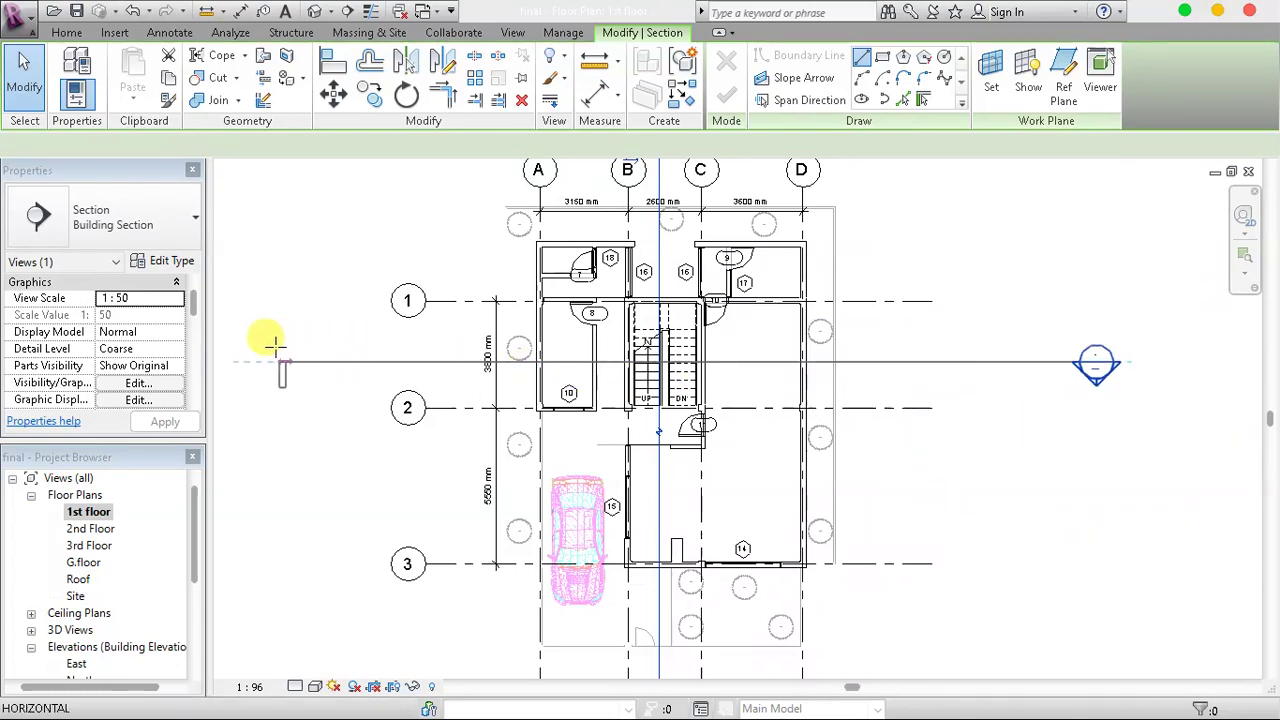
left_click(243, 348)
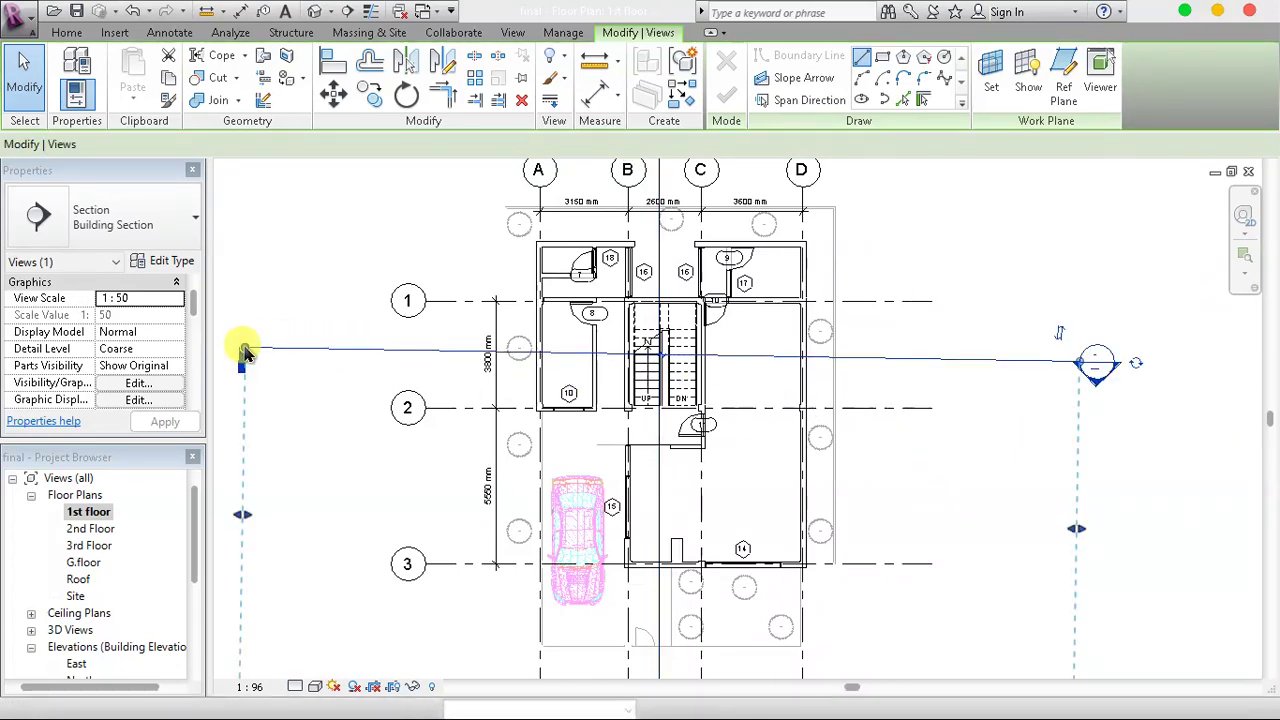
key("Escape")
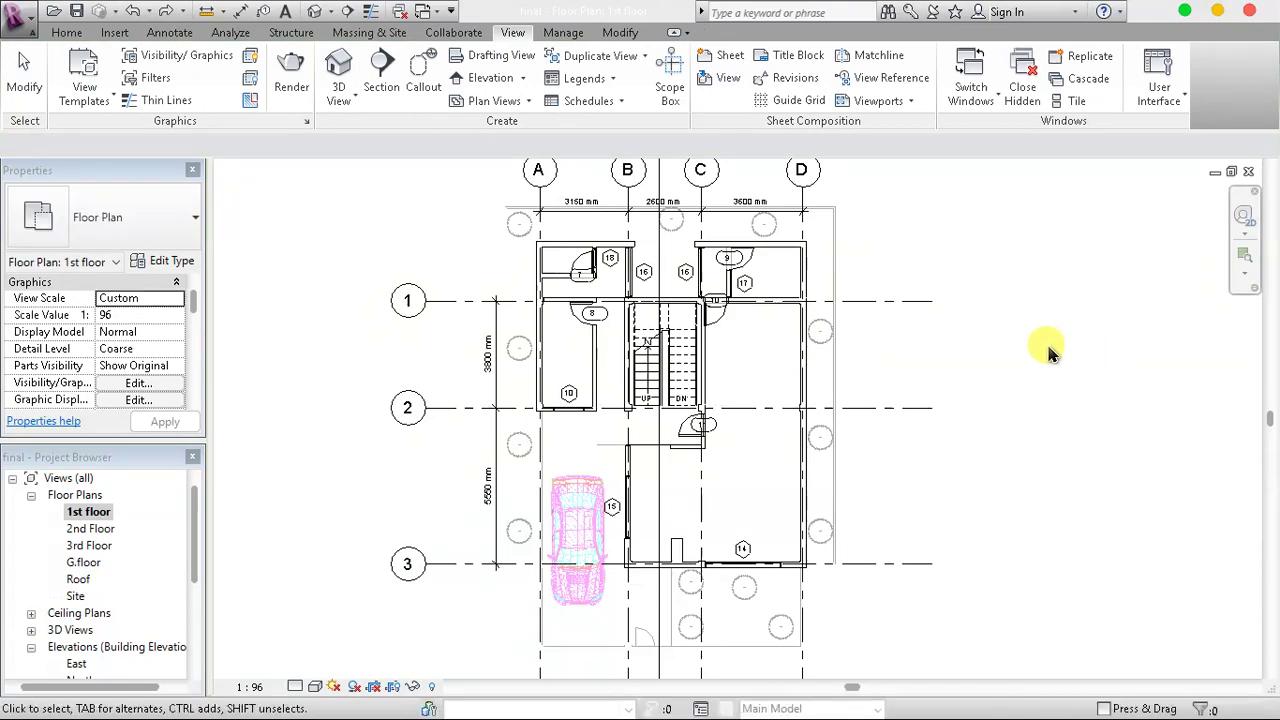
Draw Section 2 horizontally from right to left between grids 1 and 2
right_click(1028, 340)
left_click(1045, 348)
left_click(1065, 366)
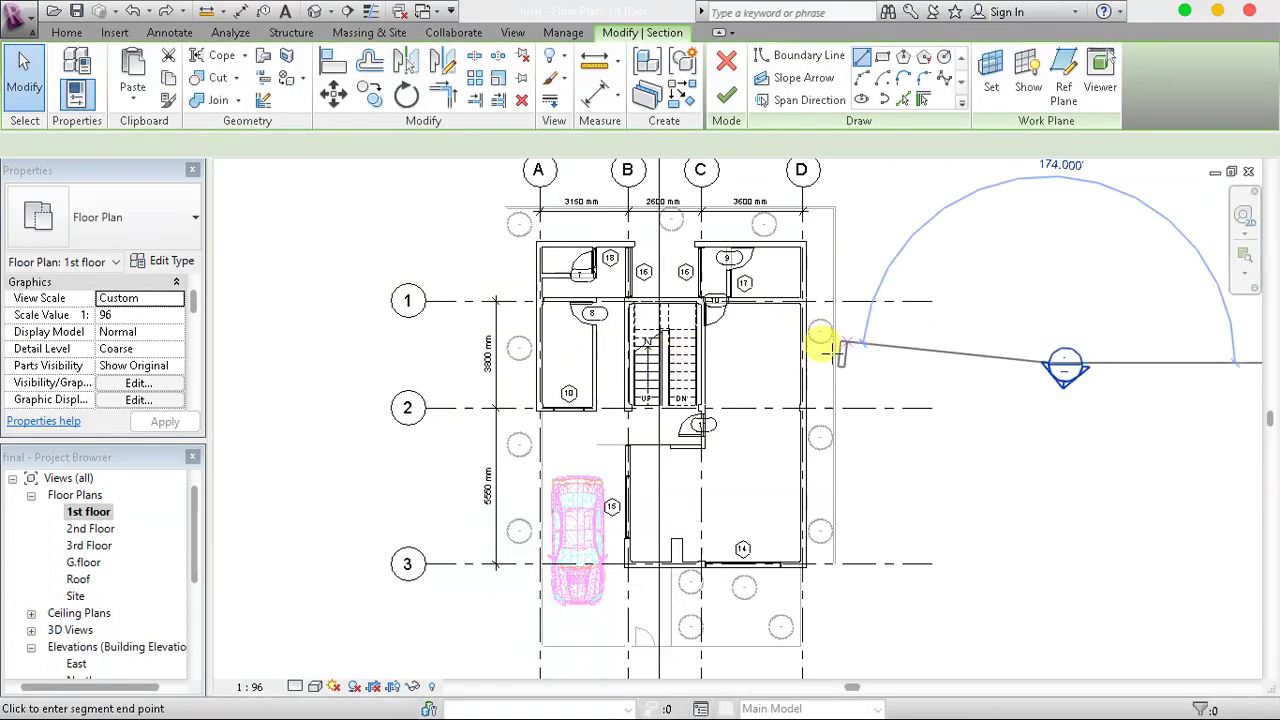
left_click(330, 347)
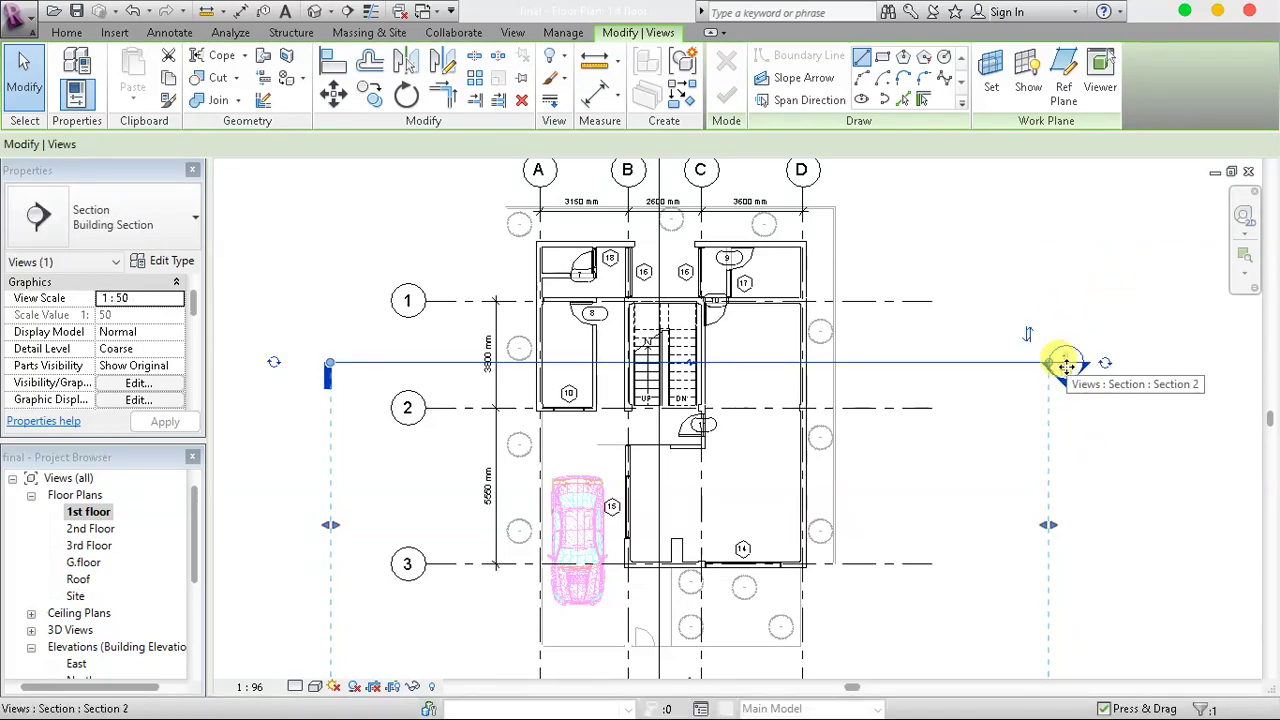
key("Escape")
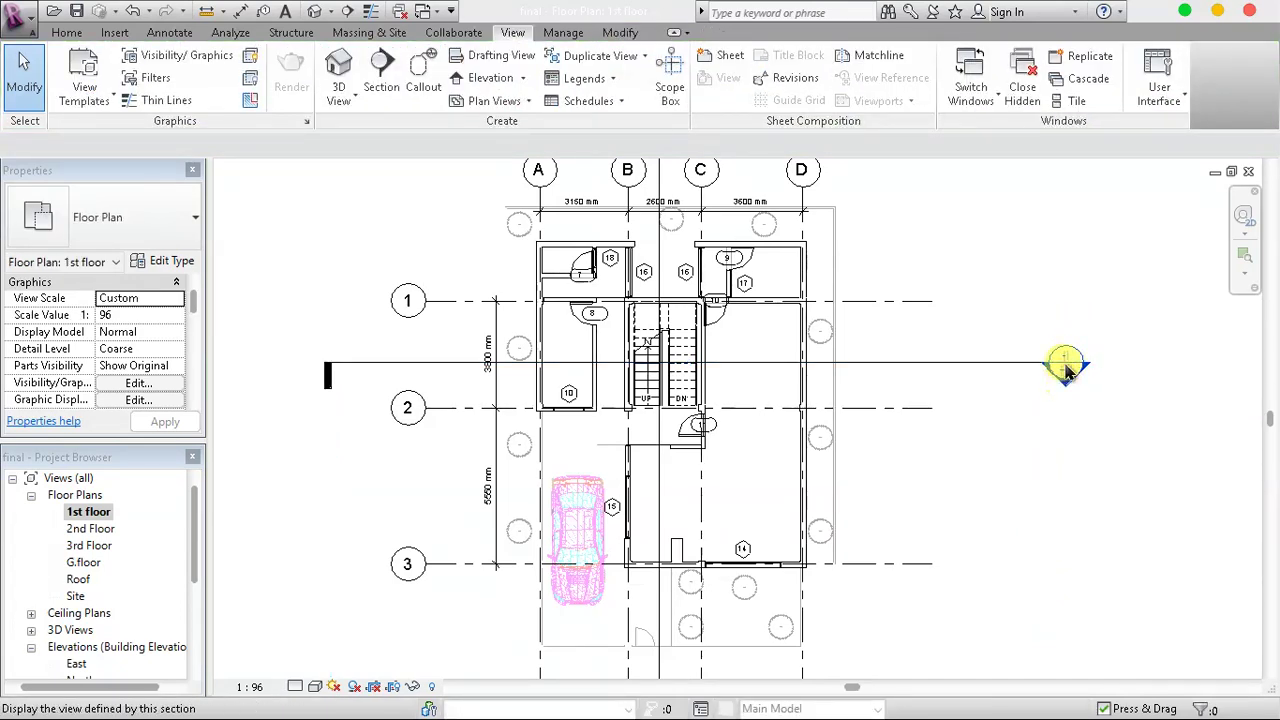
Flip Section 2 twice so it looks down the plan, then deselect it
left_click(994, 362)
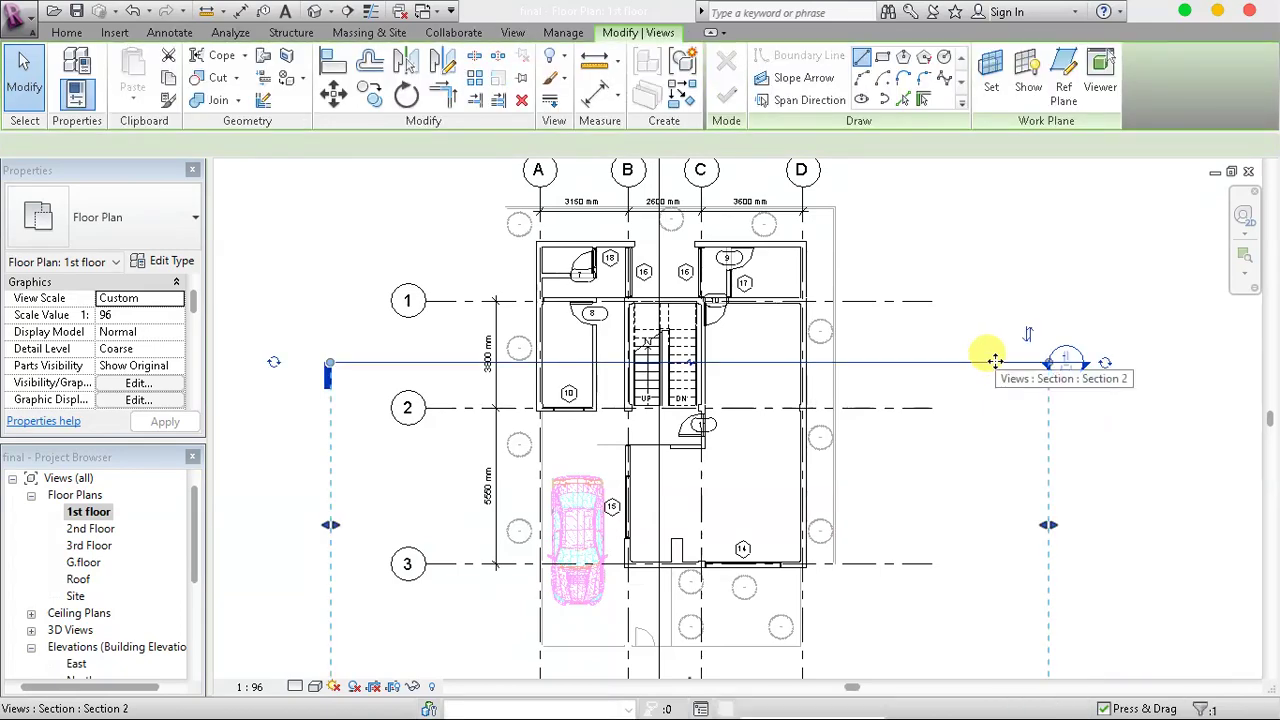
left_click(1029, 338)
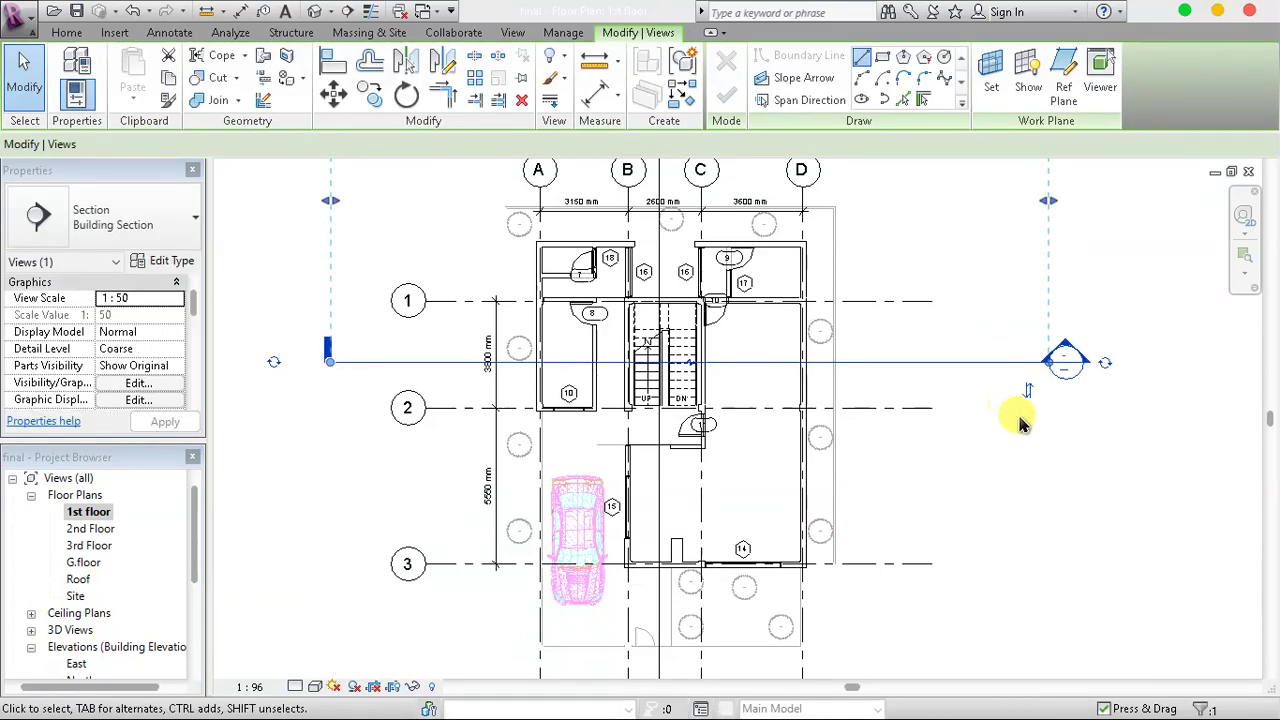
left_click(1028, 390)
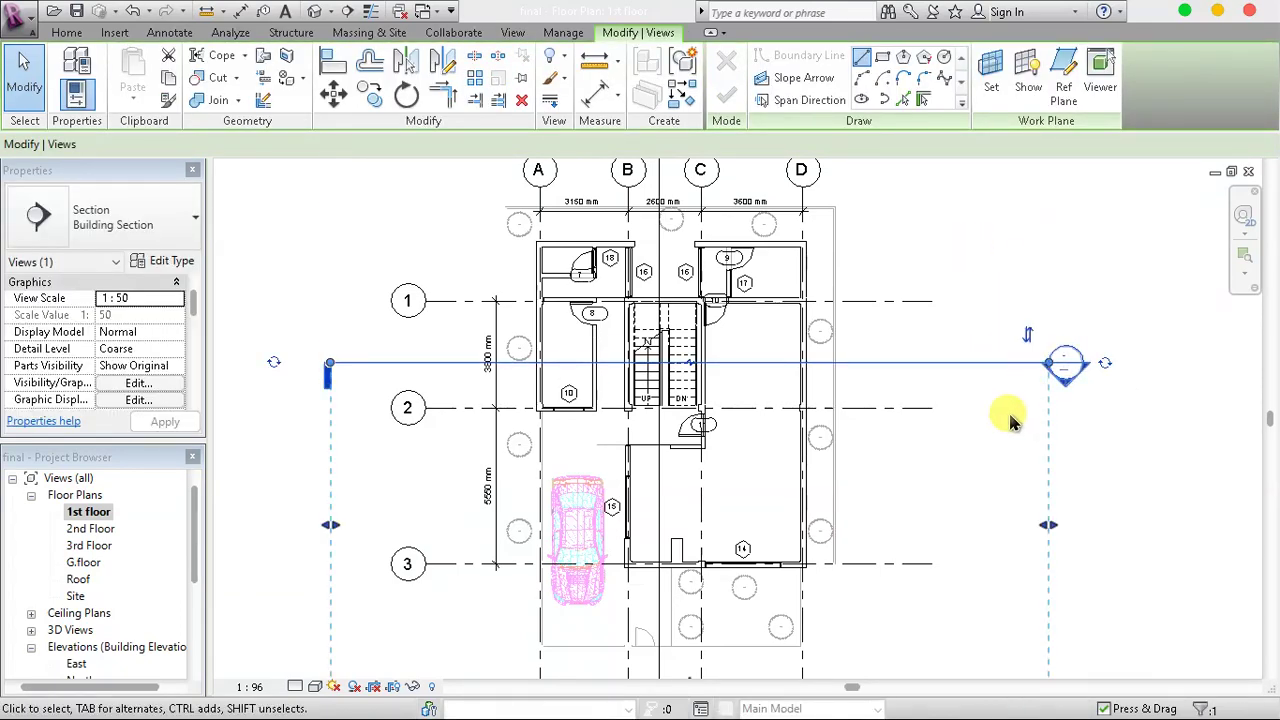
scroll(1008, 418, "down", 2)
scroll(780, 205, "up", 2)
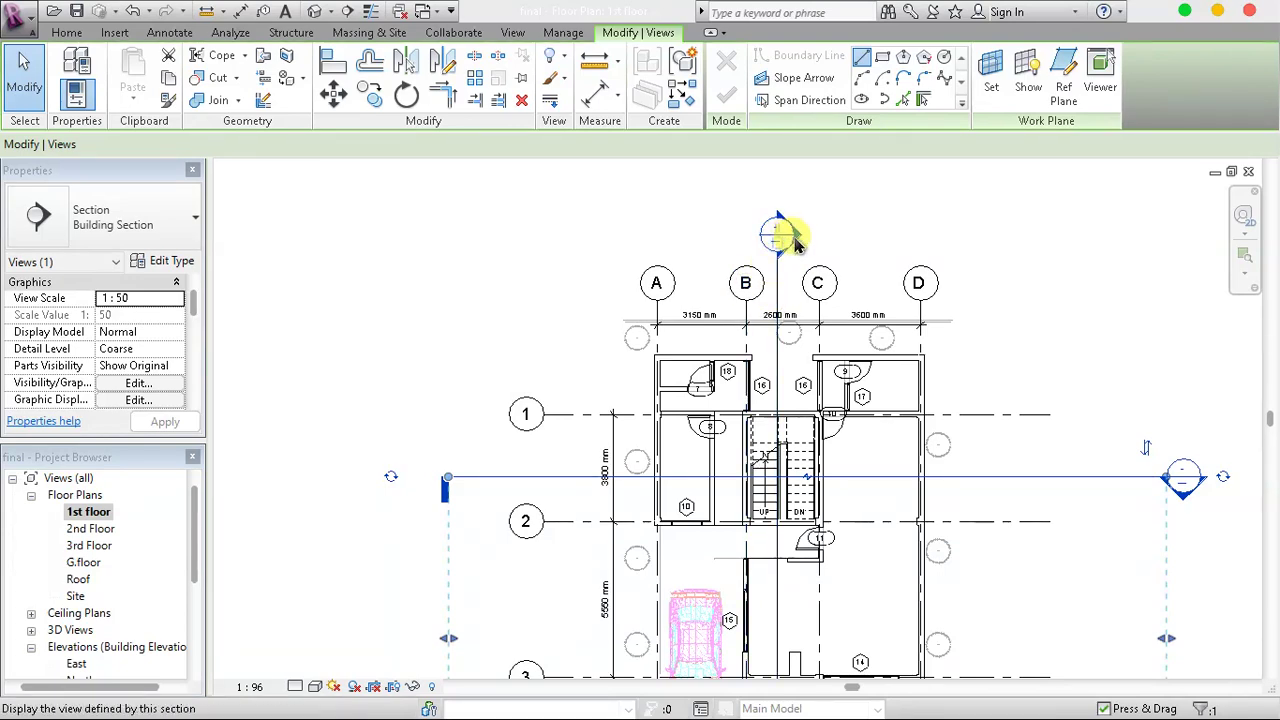
left_click(871, 214)
double_click(785, 233)
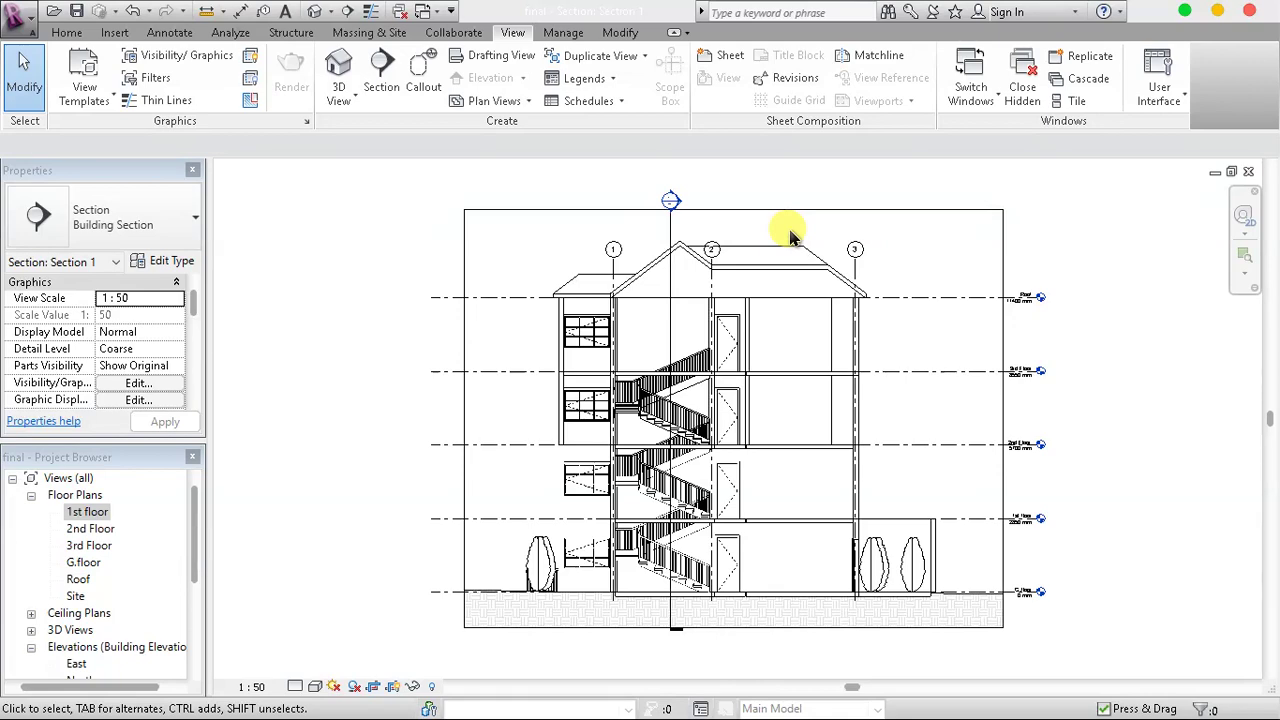
scroll(643, 372, "up", 1)
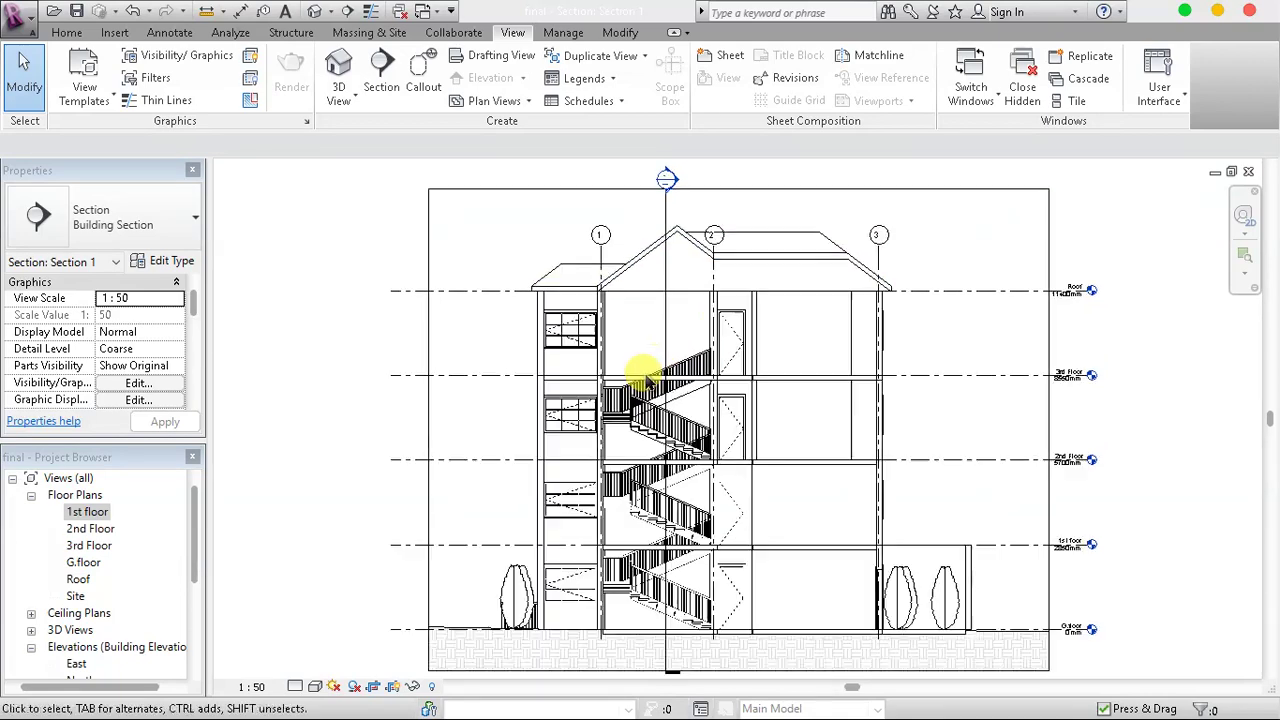
scroll(643, 372, "up", 1)
scroll(645, 378, "up", 1)
scroll(645, 380, "down", 2)
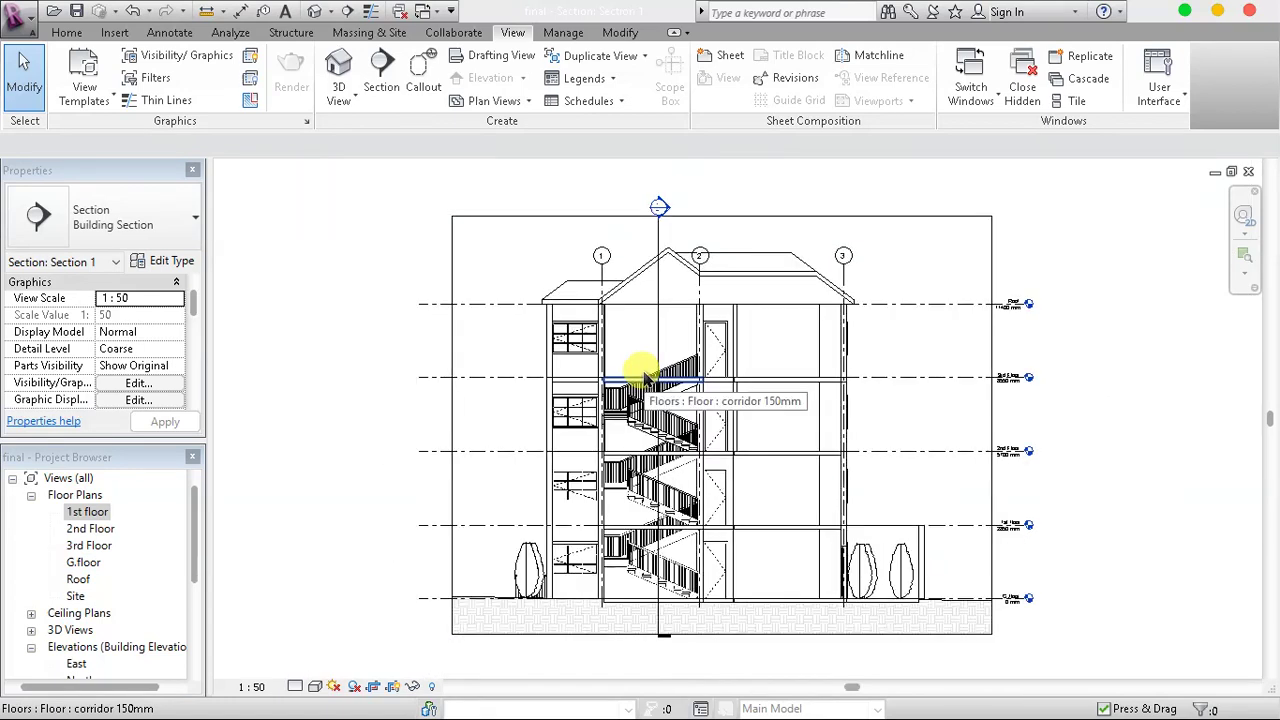
double_click(88, 511)
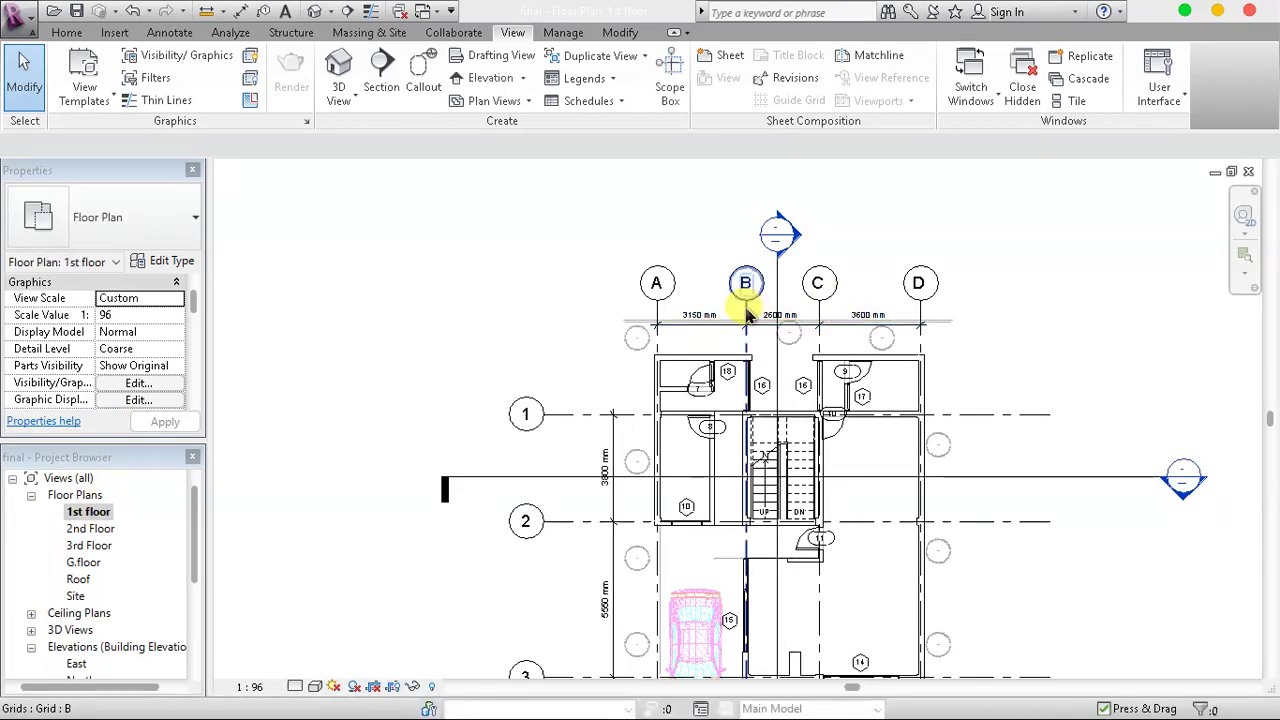
Open the East elevation and zoom in on the left roof eave at grid 3
scroll(742, 316, "down", 2)
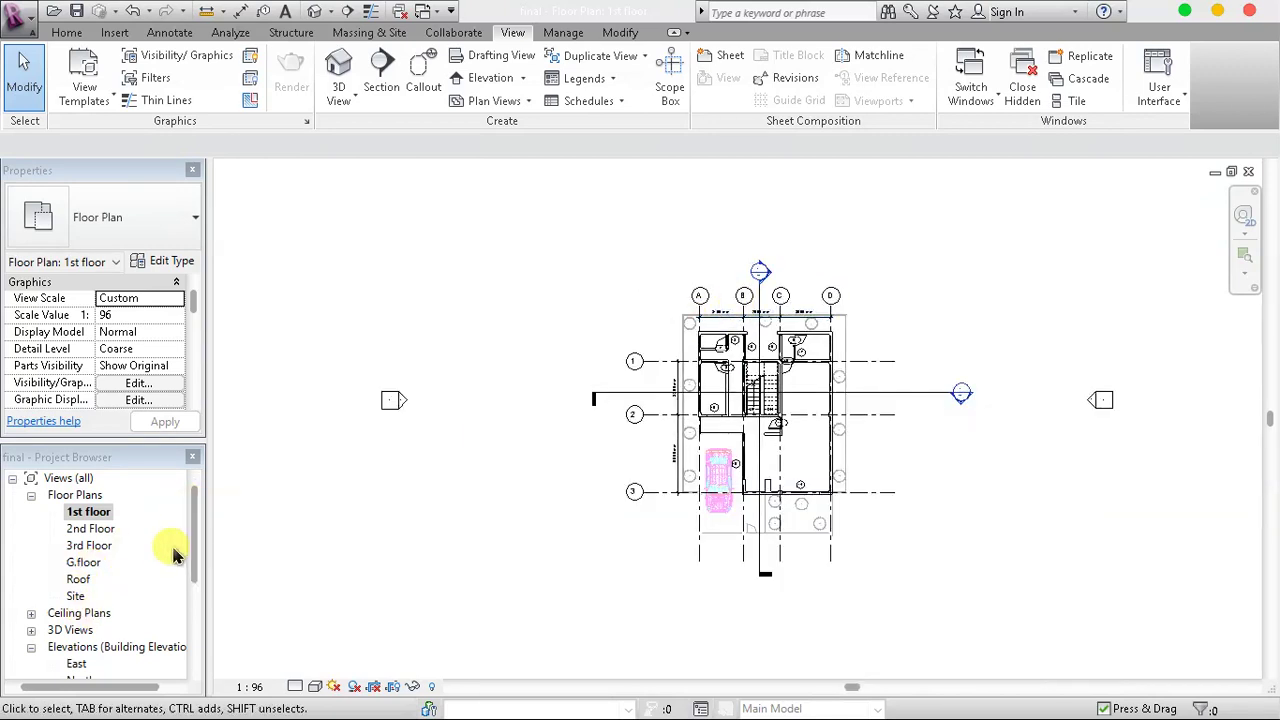
left_click_drag(196, 500, 193, 663)
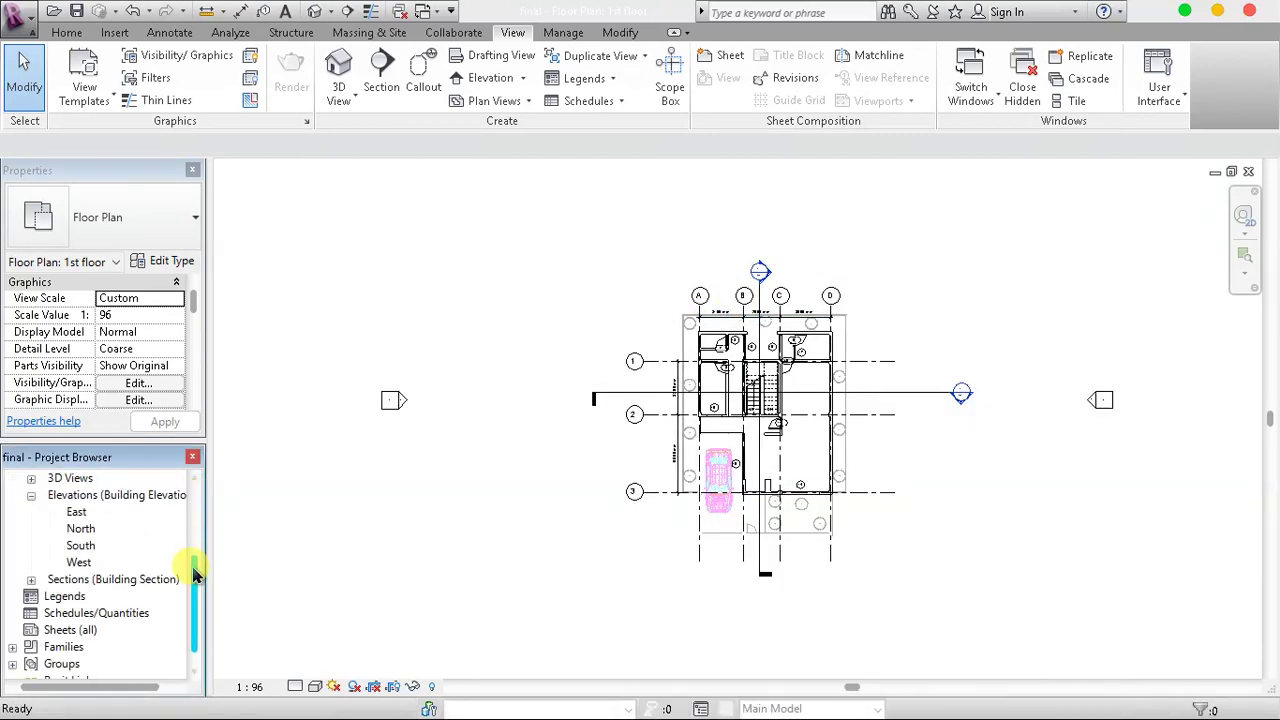
double_click(77, 512)
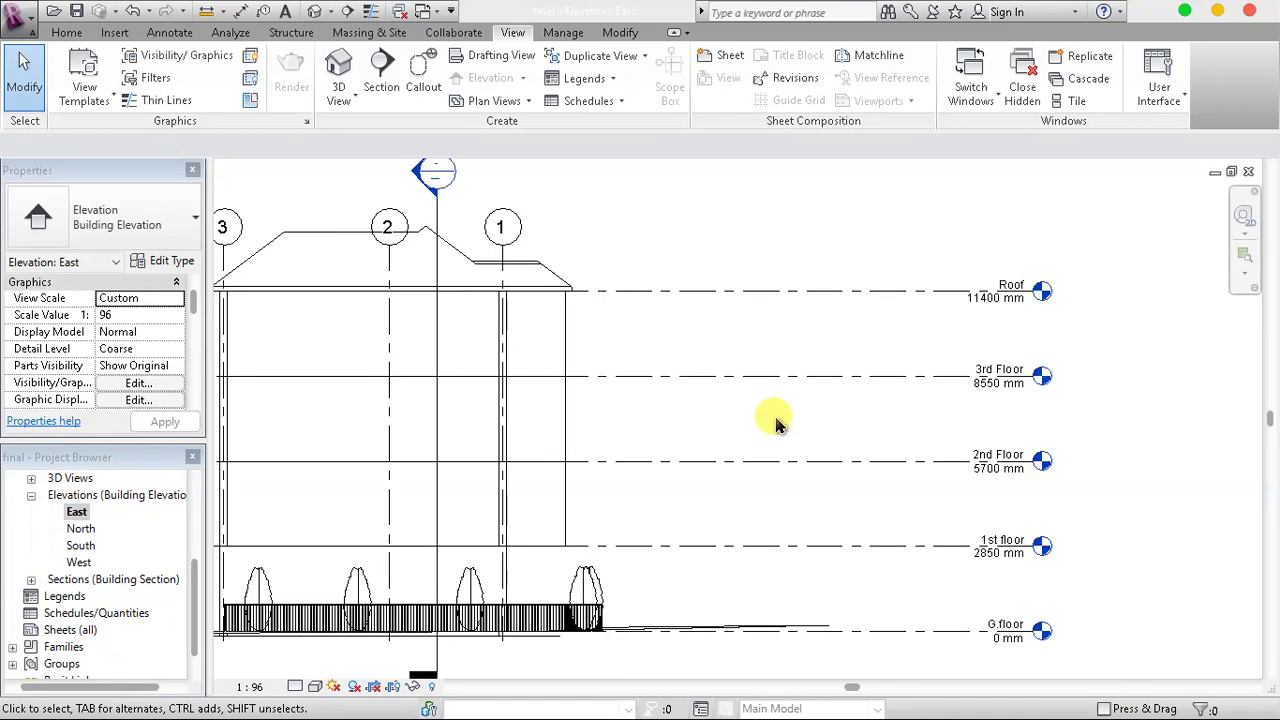
scroll(778, 430, "down", 1)
scroll(778, 430, "down", 1)
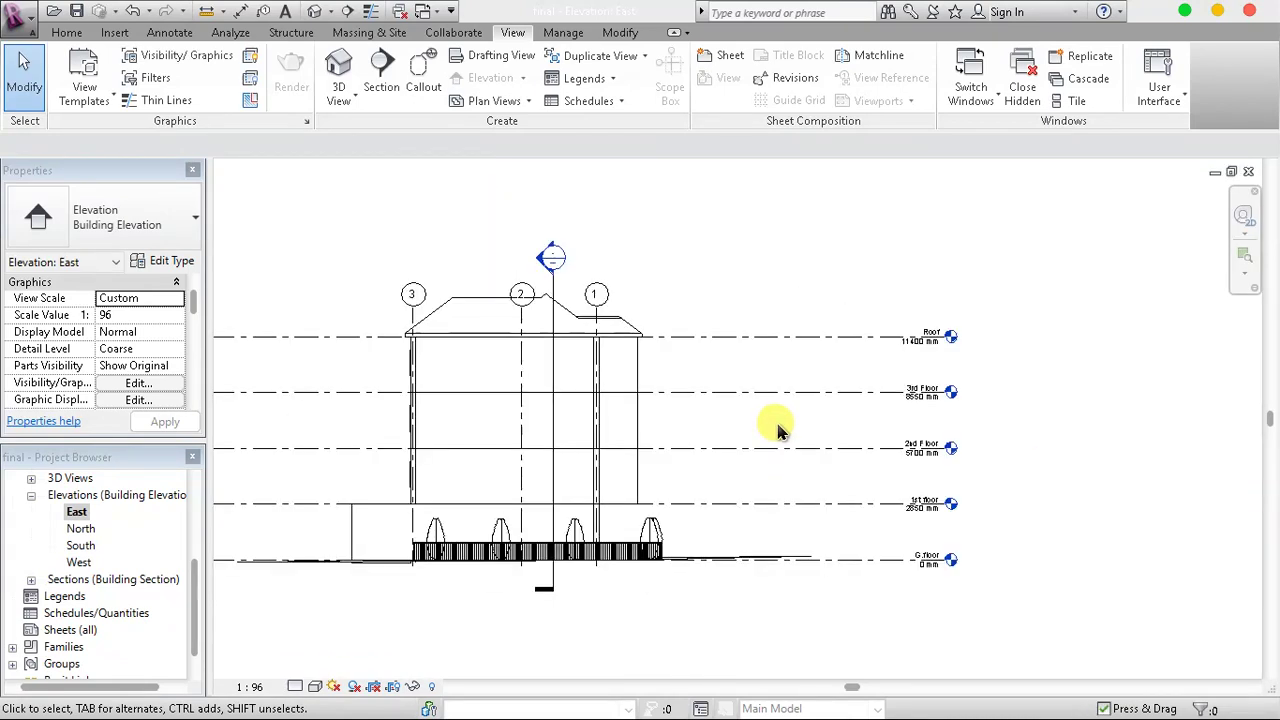
scroll(470, 328, "up", 1)
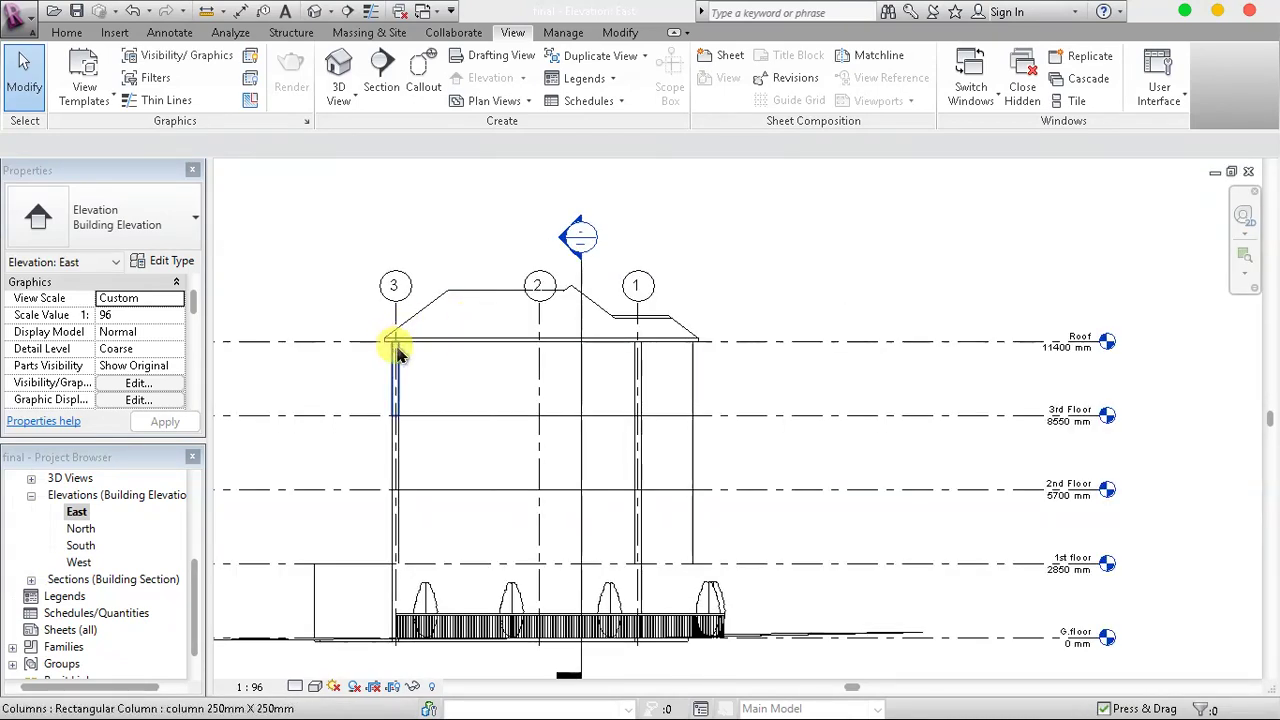
scroll(397, 350, "up", 2)
scroll(390, 338, "down", 1)
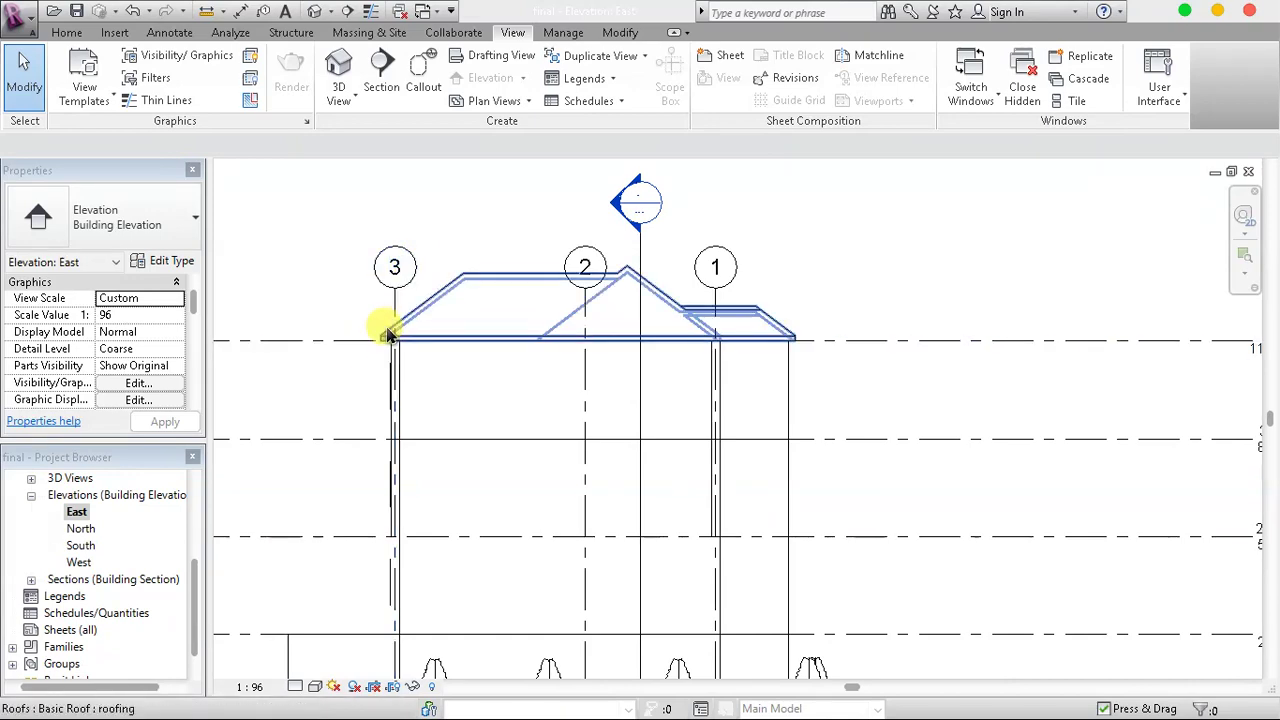
scroll(390, 338, "up", 1)
scroll(386, 329, "up", 1)
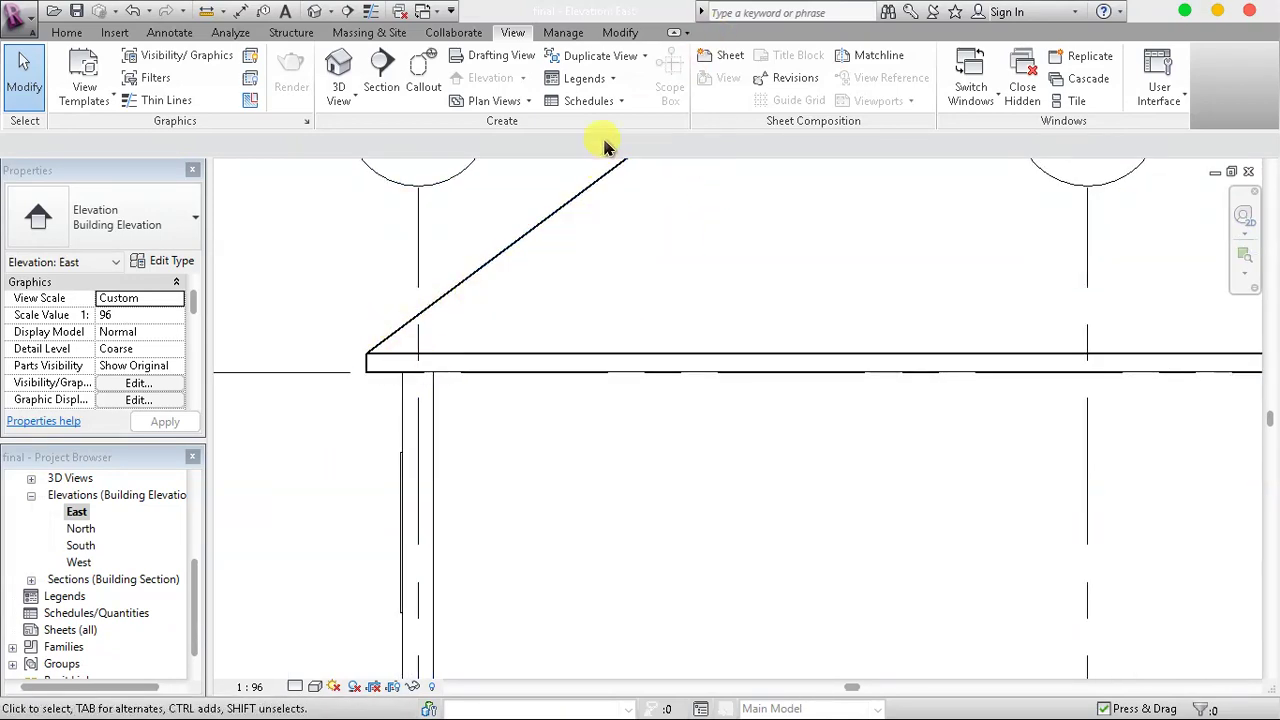
Start a callout, browse the Annotate, Manage and Collaborate tools, then cancel it
left_click(424, 80)
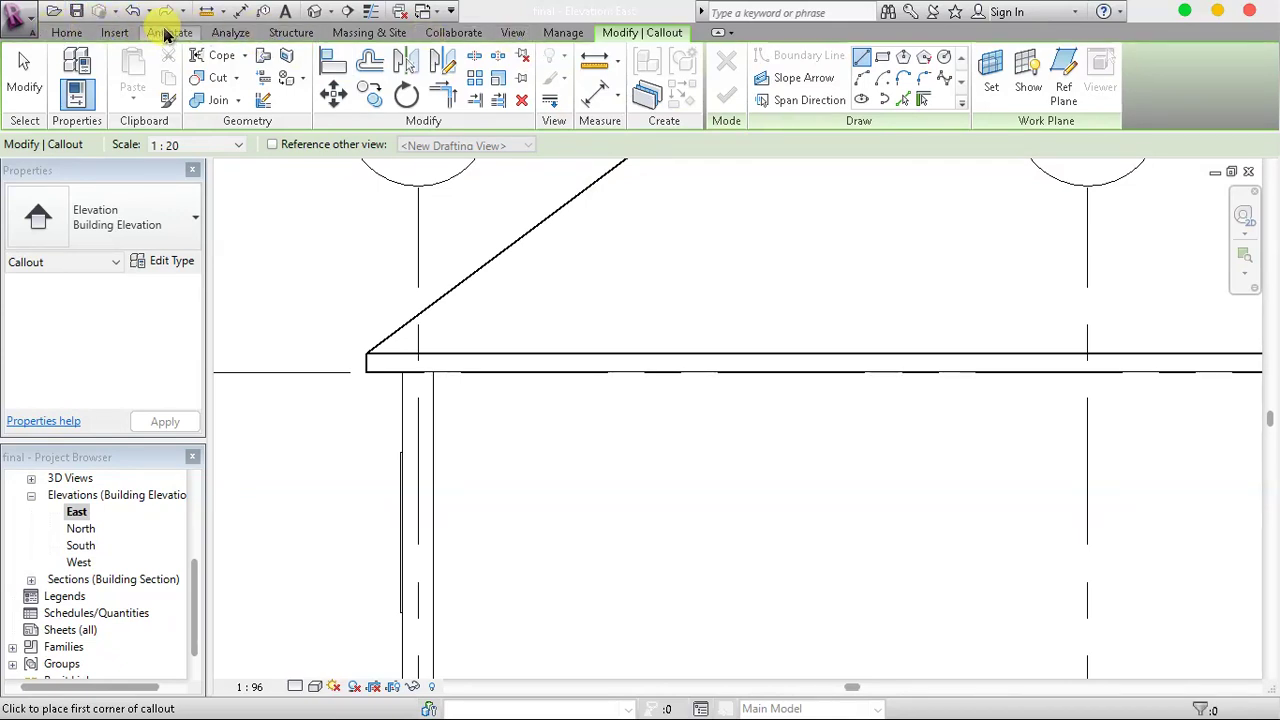
left_click(168, 33)
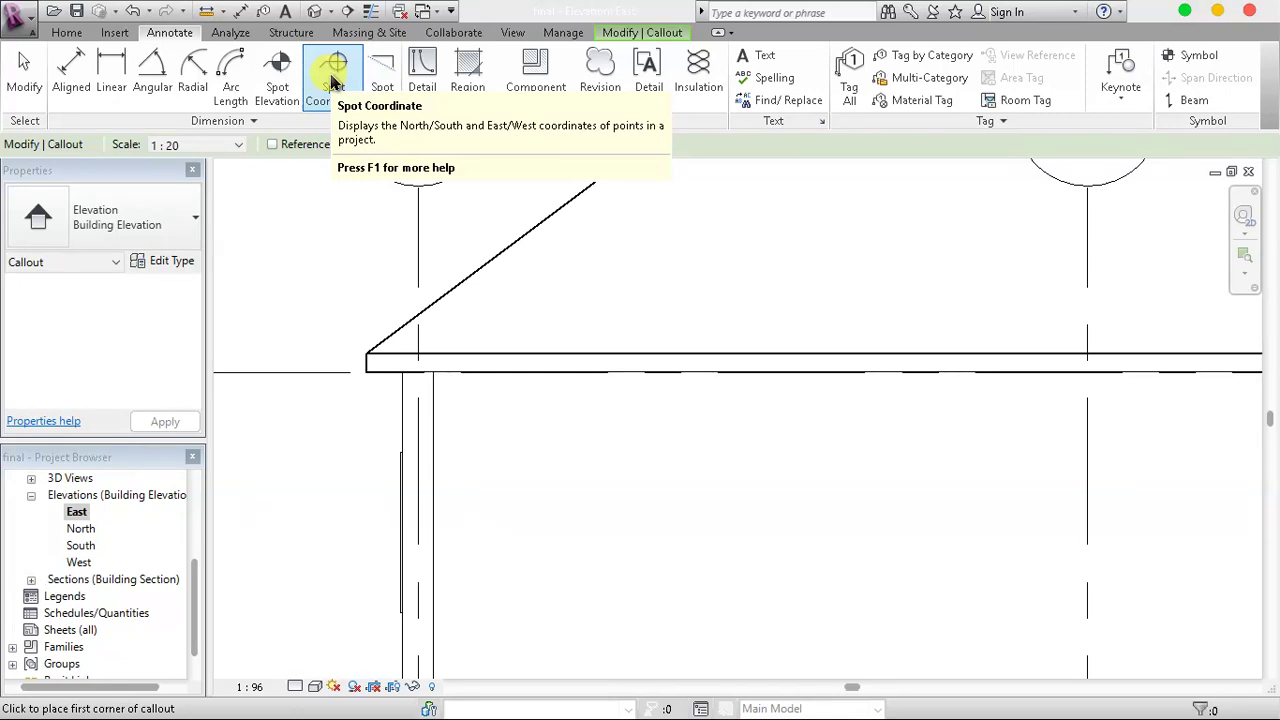
left_click(612, 32)
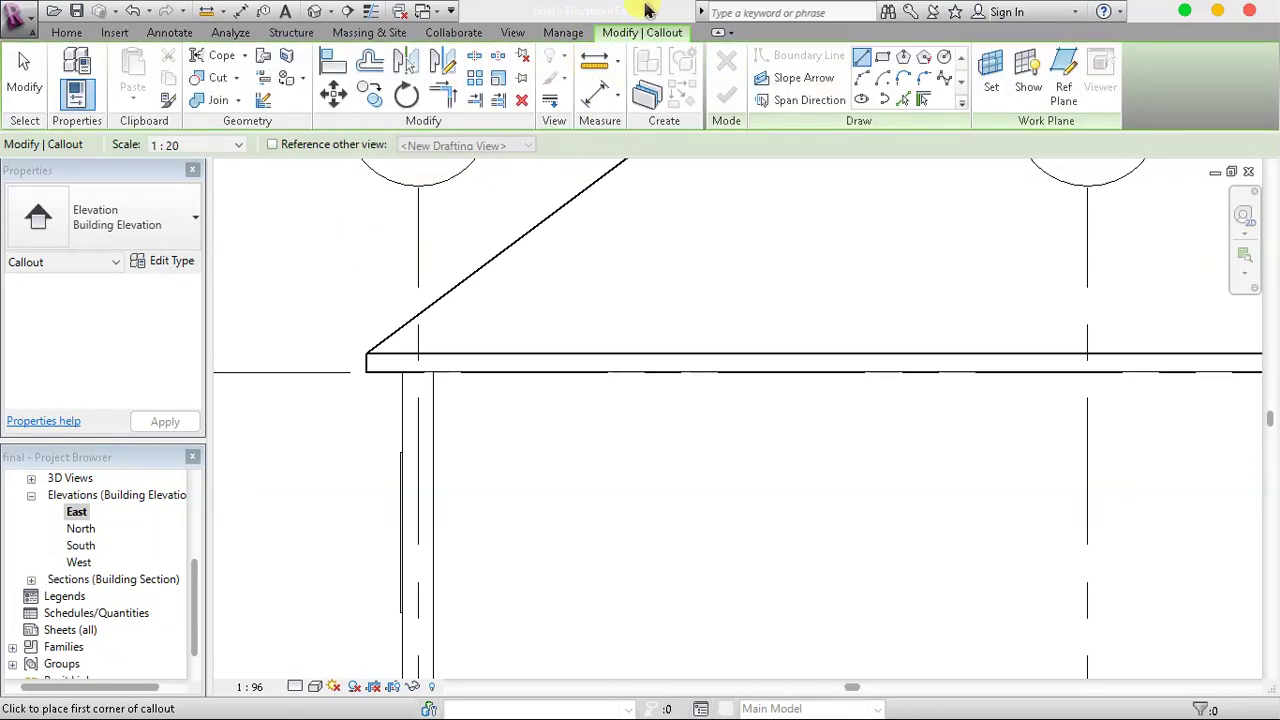
key("Escape")
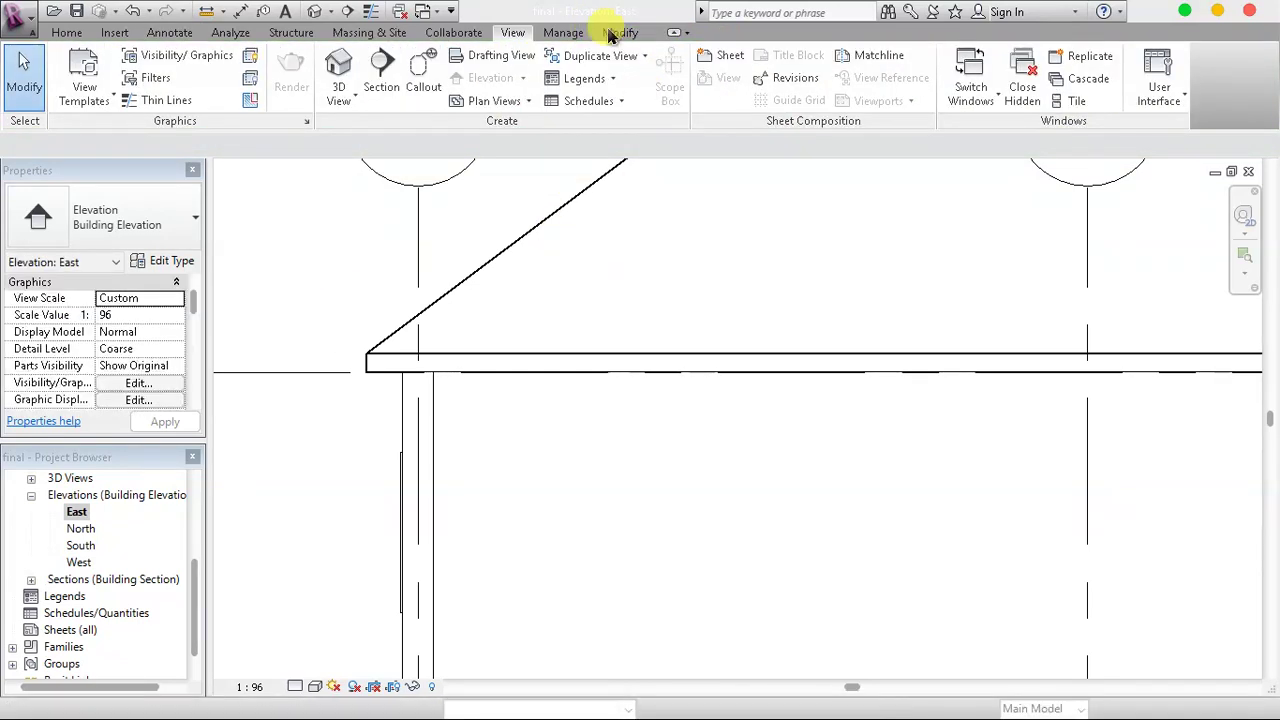
left_click(616, 32)
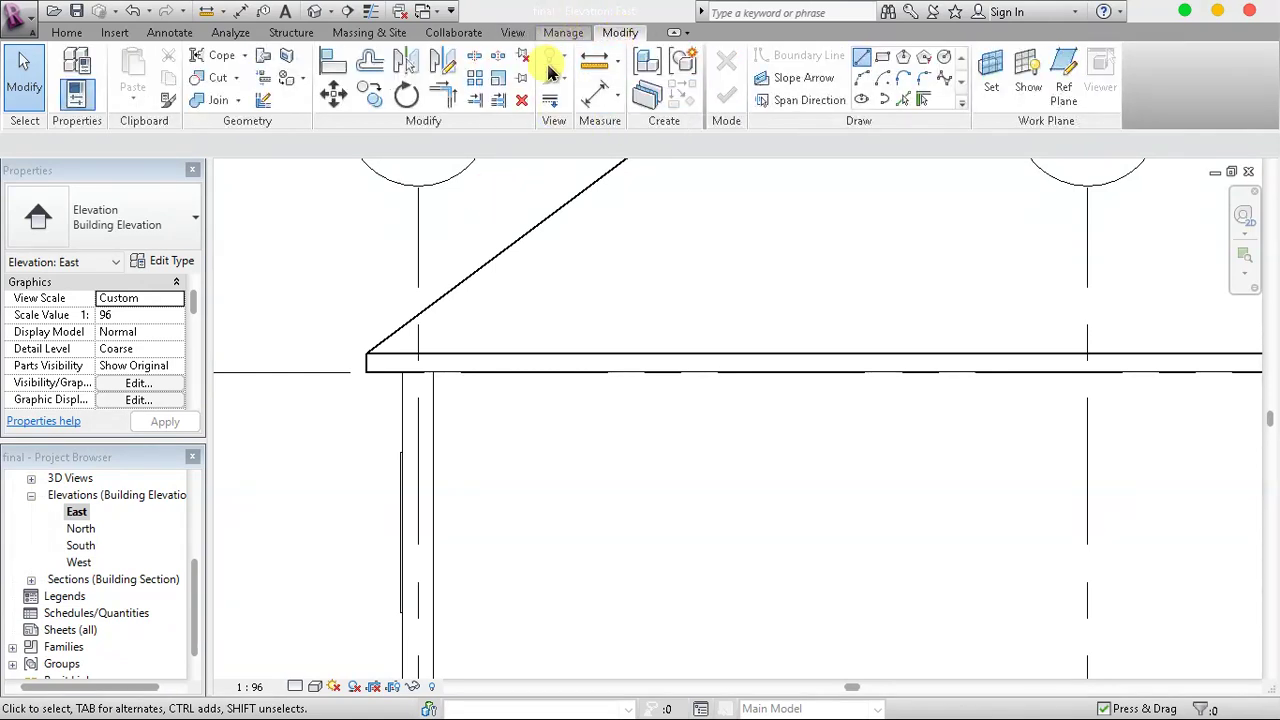
left_click(563, 32)
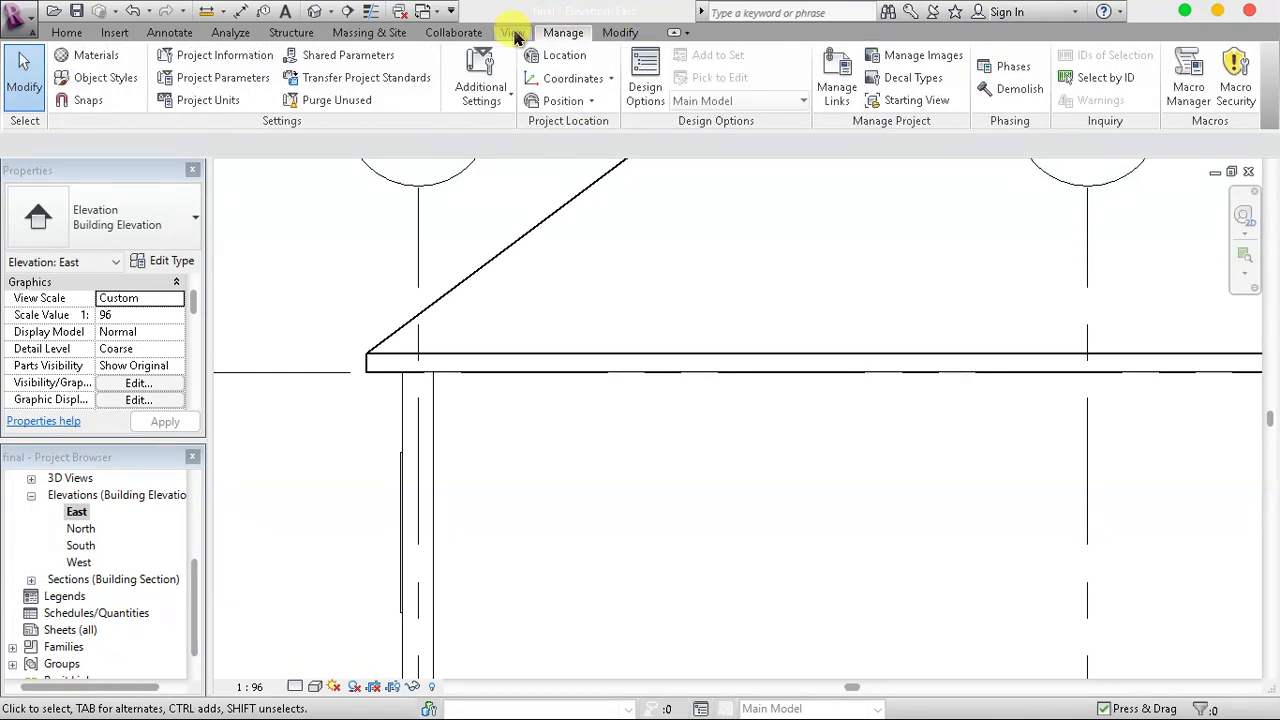
left_click(513, 33)
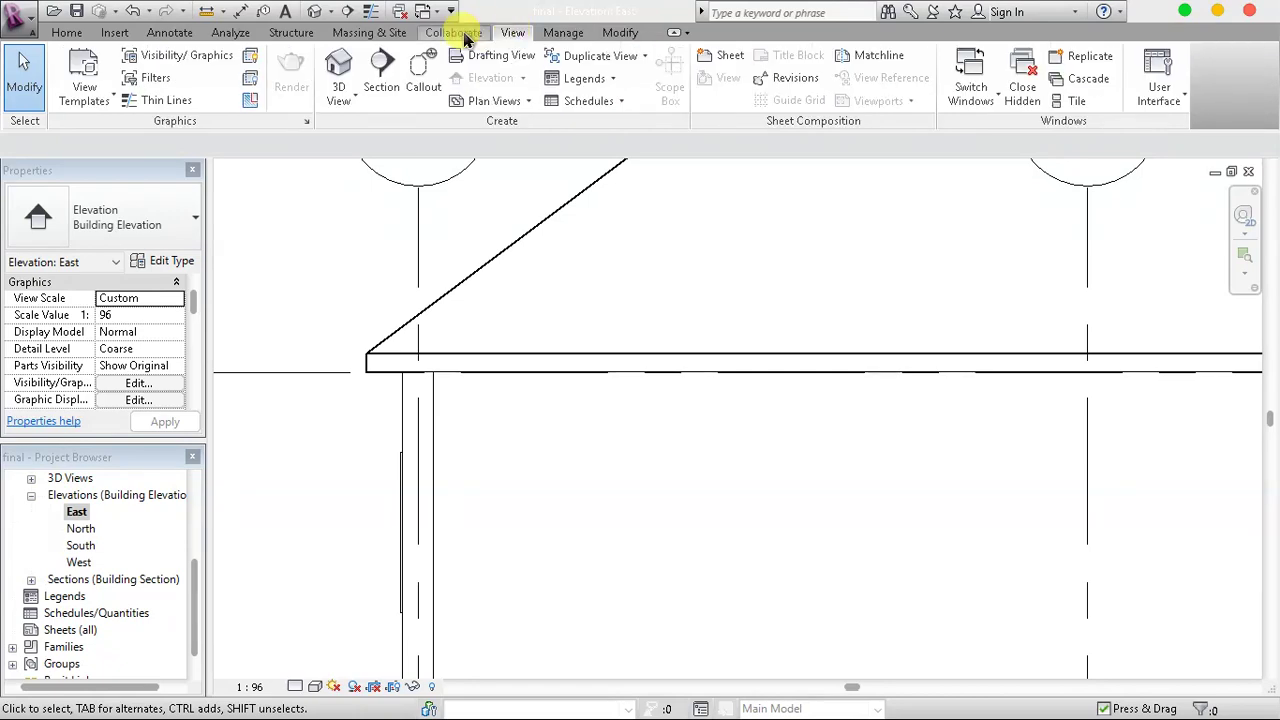
left_click(455, 33)
left_click(528, 34)
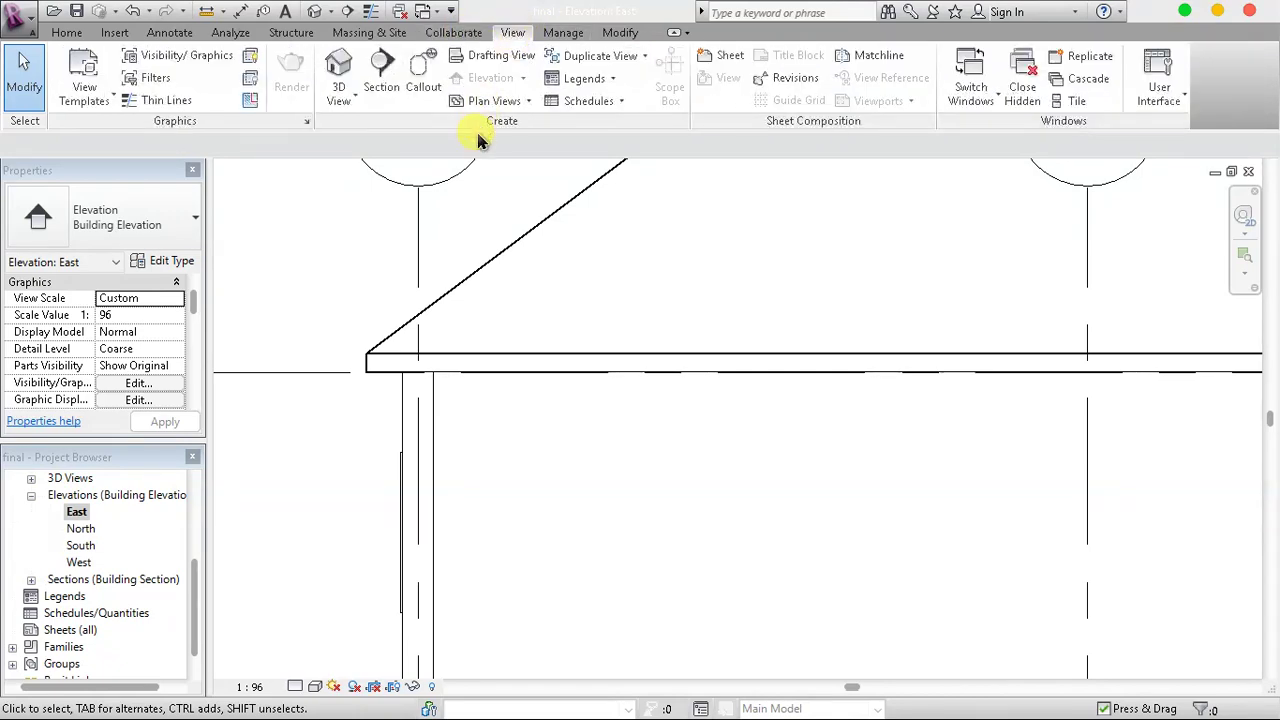
Draw a callout box around the left roof eave, creating the Callout of East view
left_click(410, 95)
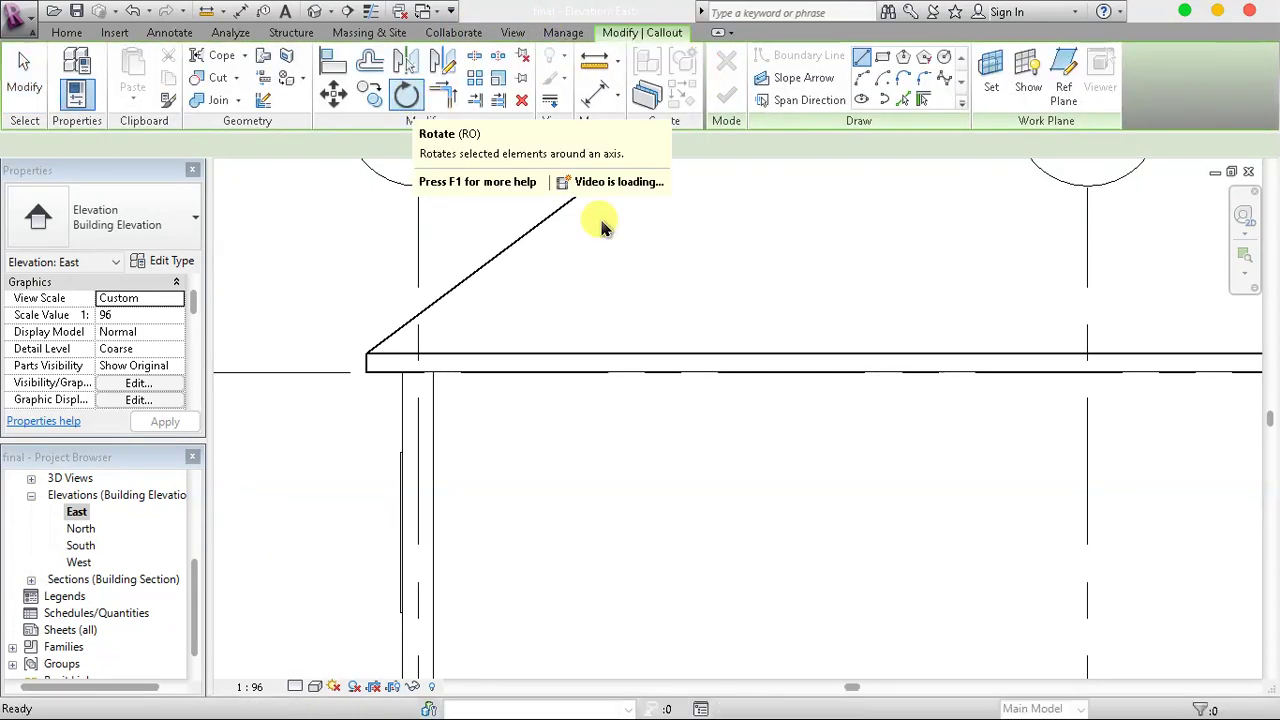
left_click(297, 276)
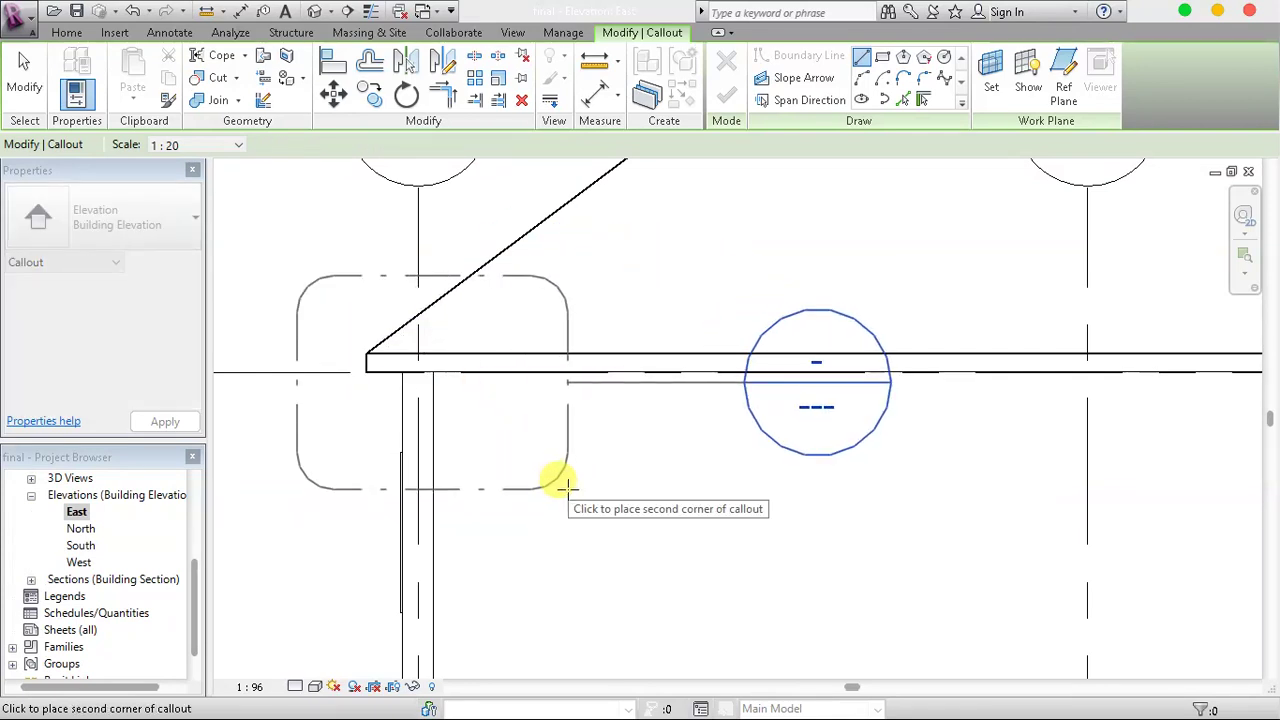
left_click(565, 487)
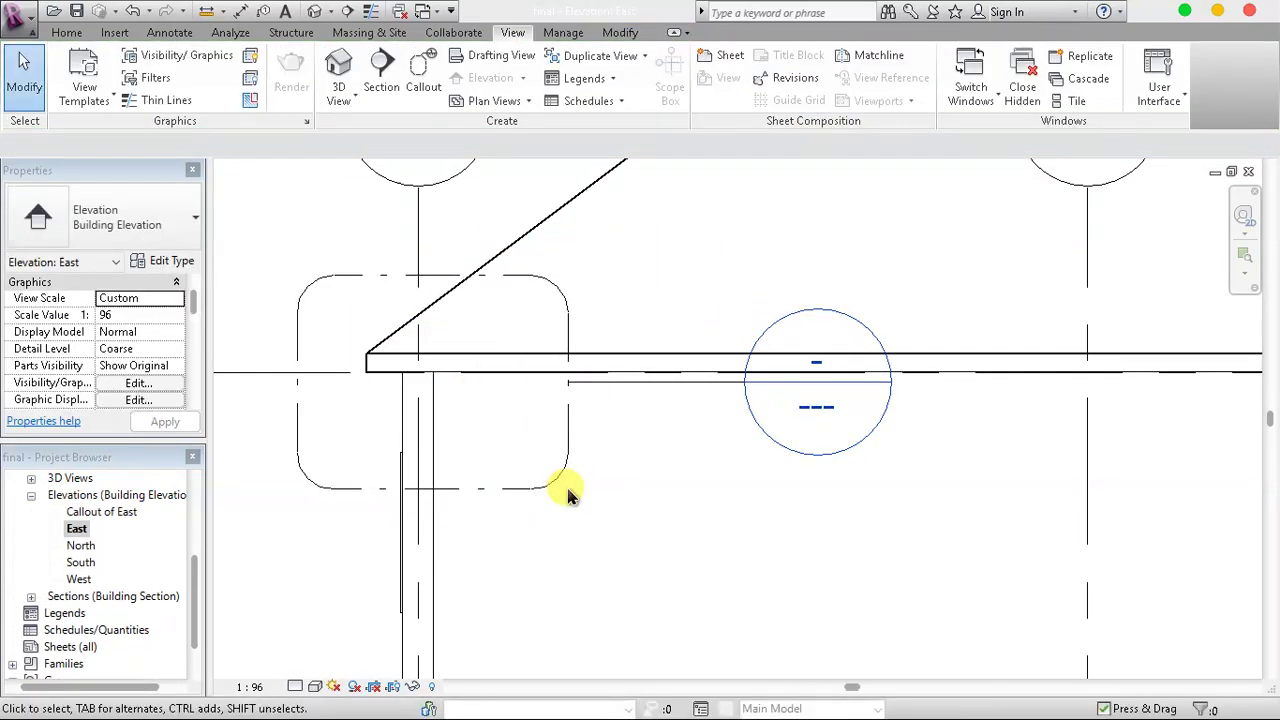
Check the eave in the Callout of East view at 1:20, then switch to the 1st floor plan
double_click(822, 406)
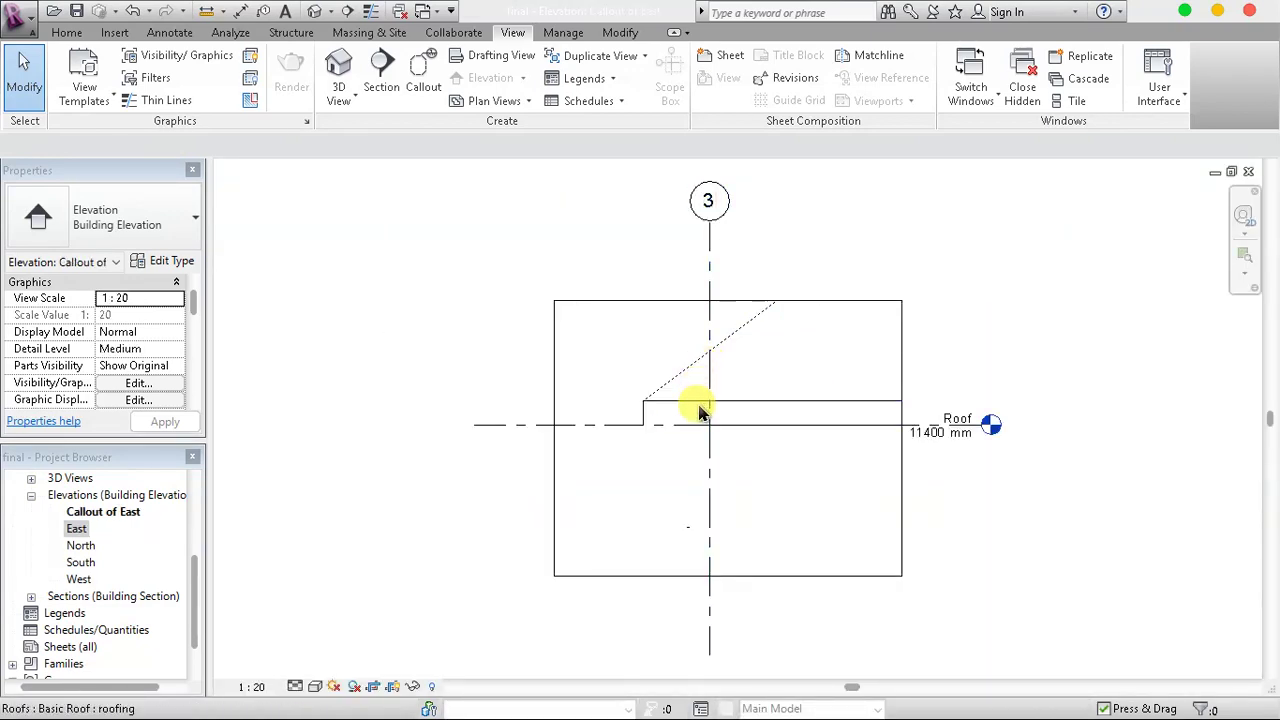
scroll(730, 440, "up", 2)
scroll(763, 475, "up", 1)
scroll(740, 460, "down", 1)
scroll(740, 460, "down", 3)
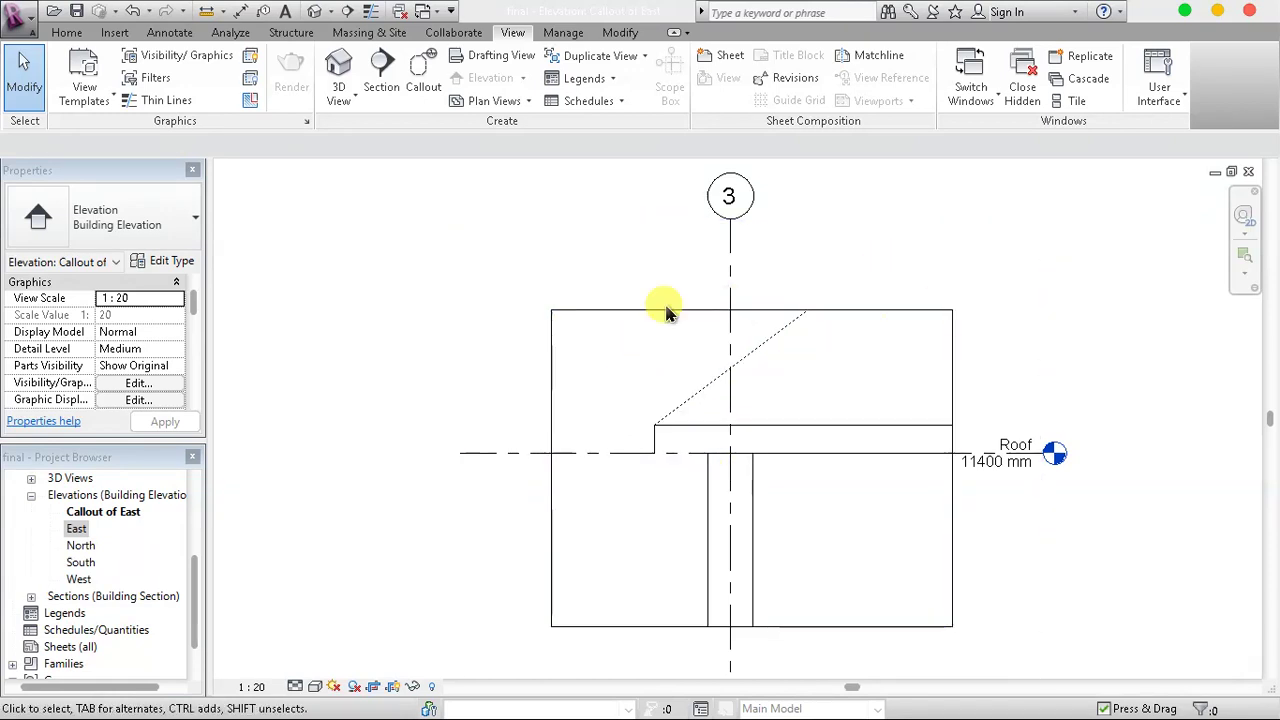
left_click_drag(194, 557, 194, 471)
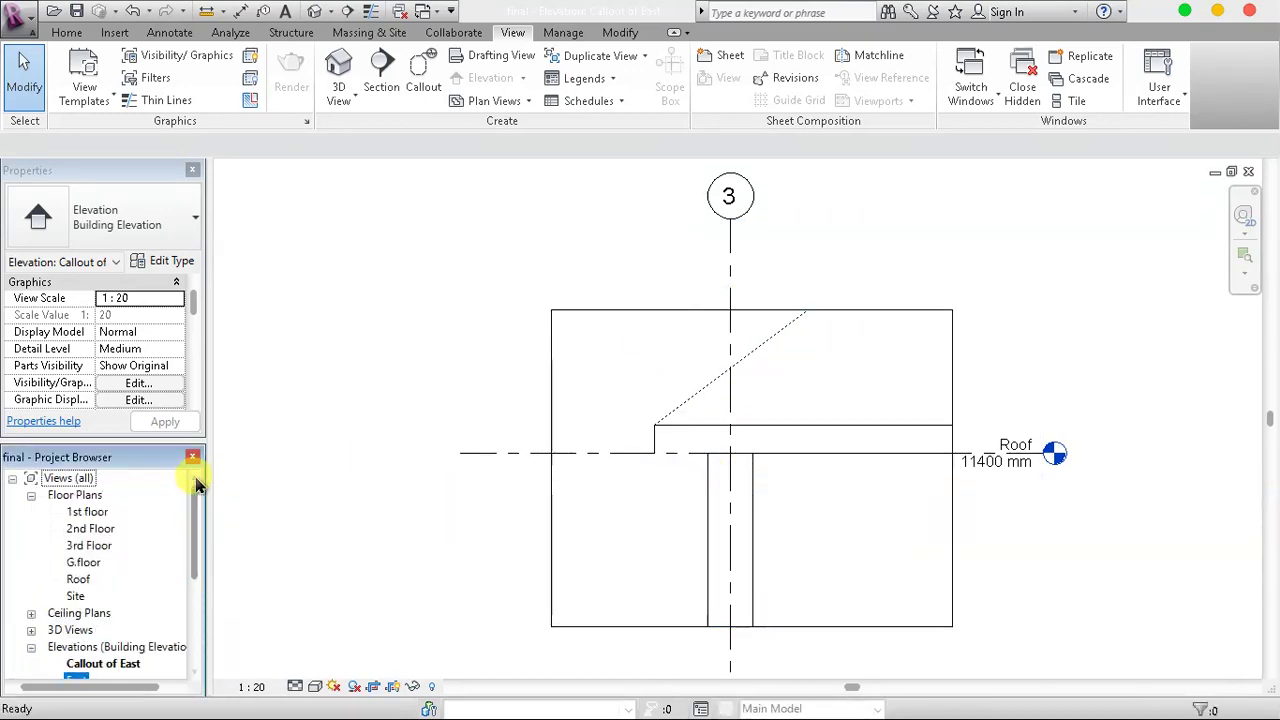
double_click(92, 512)
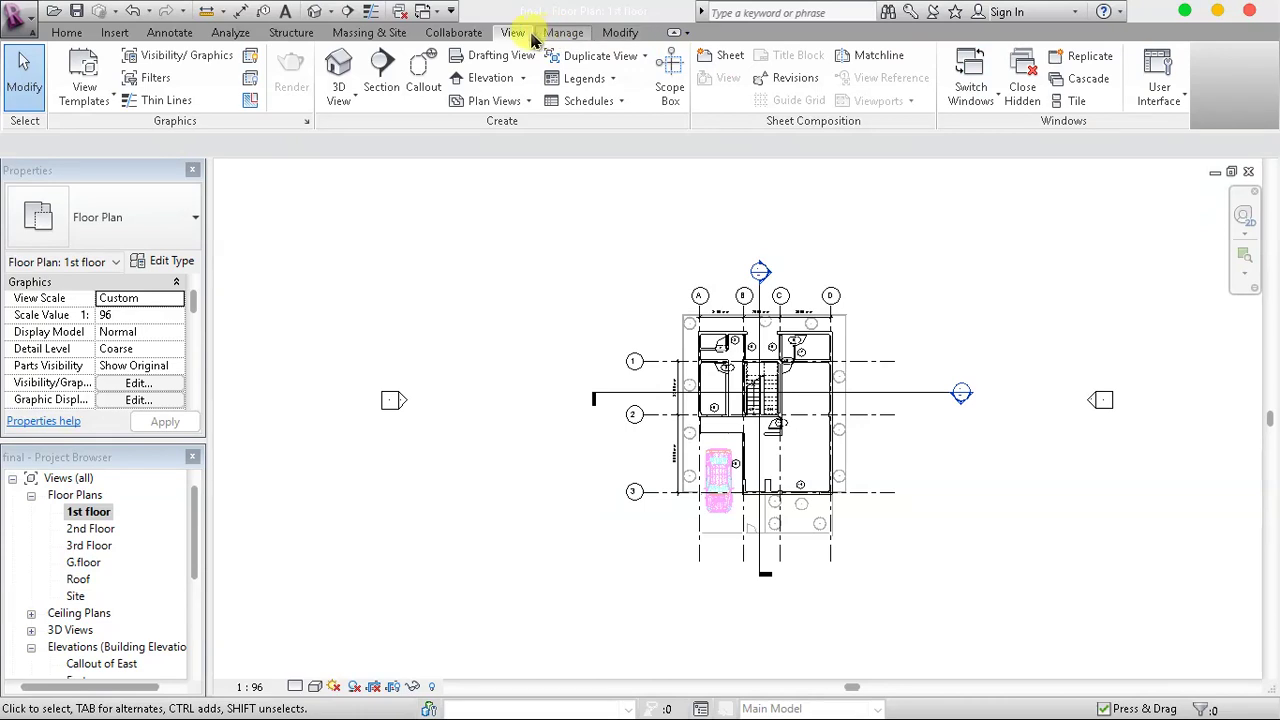
Display the default 3D view of the building from the 1st floor plan
left_click(624, 34)
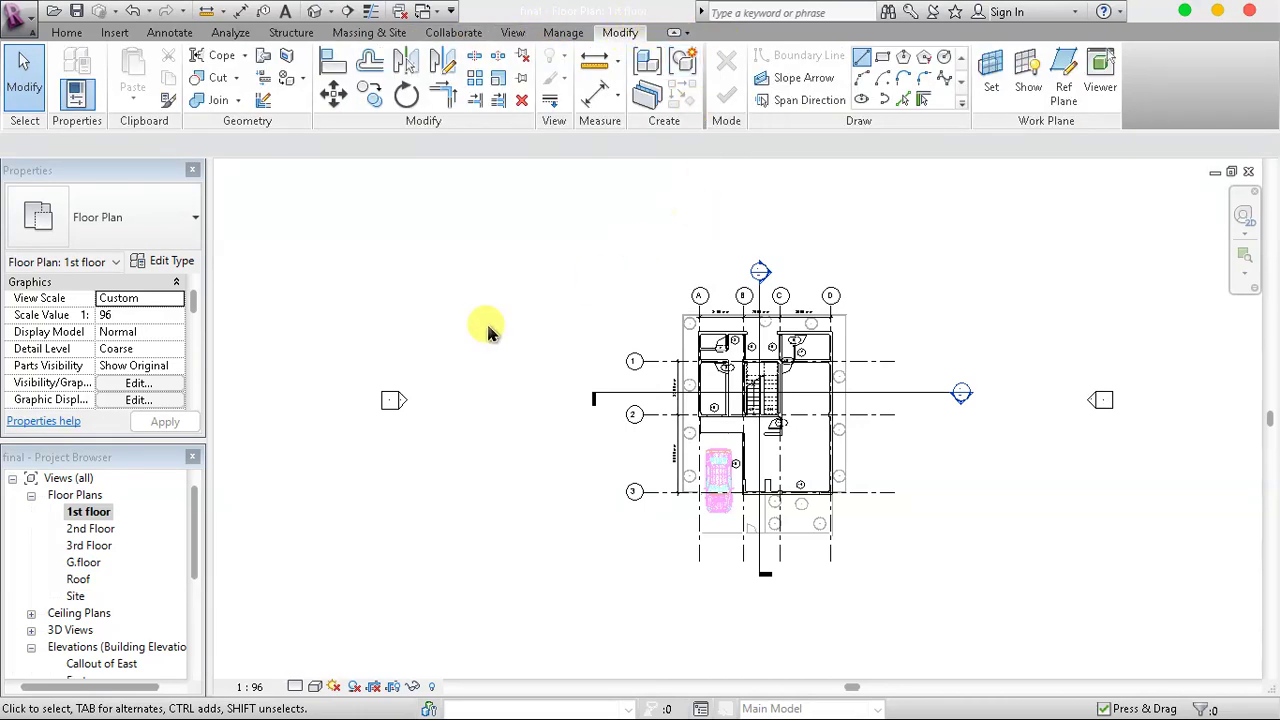
left_click(192, 510)
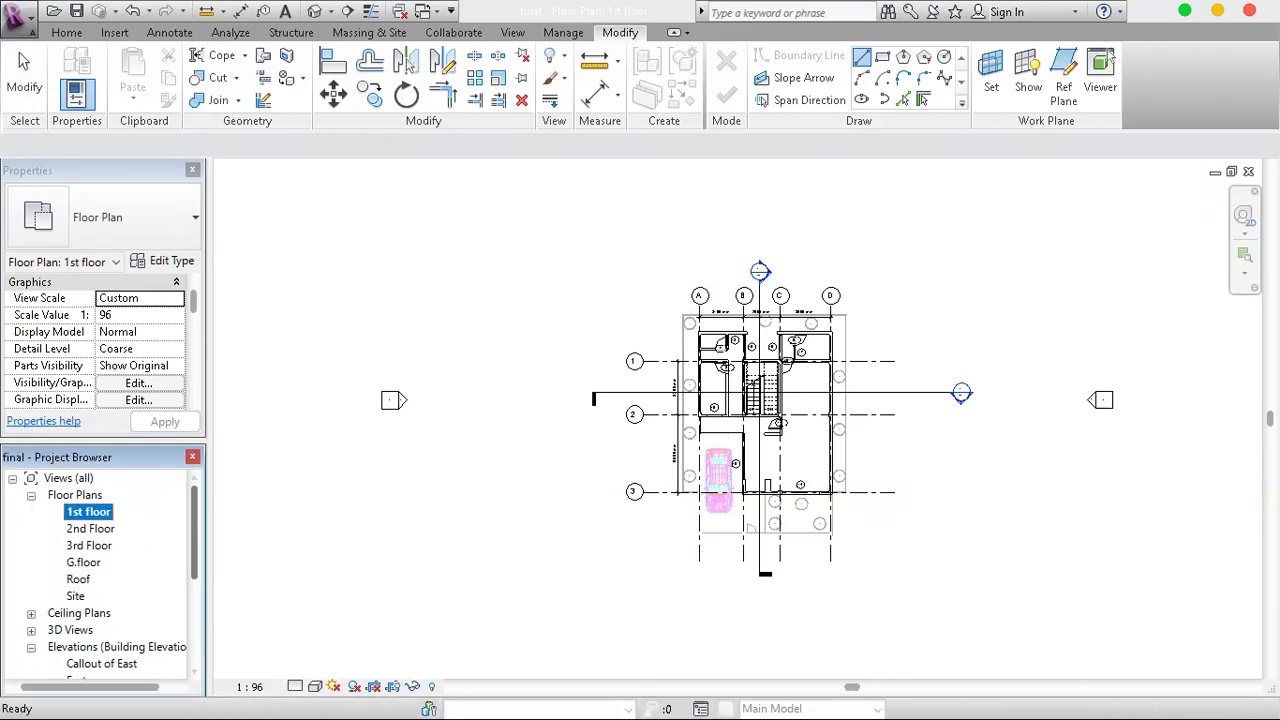
left_click(515, 34)
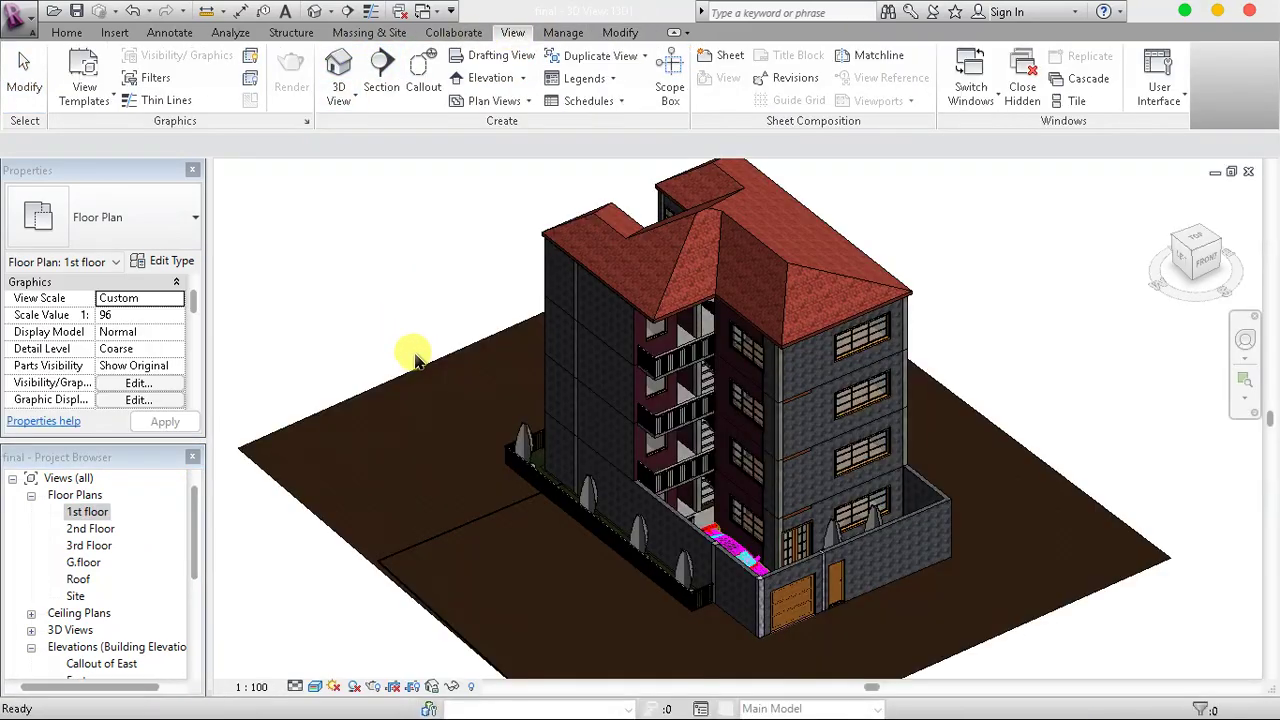
Open the Site floor plan and zoom out to show the whole site at 1:240
scroll(408, 320, "down", 2)
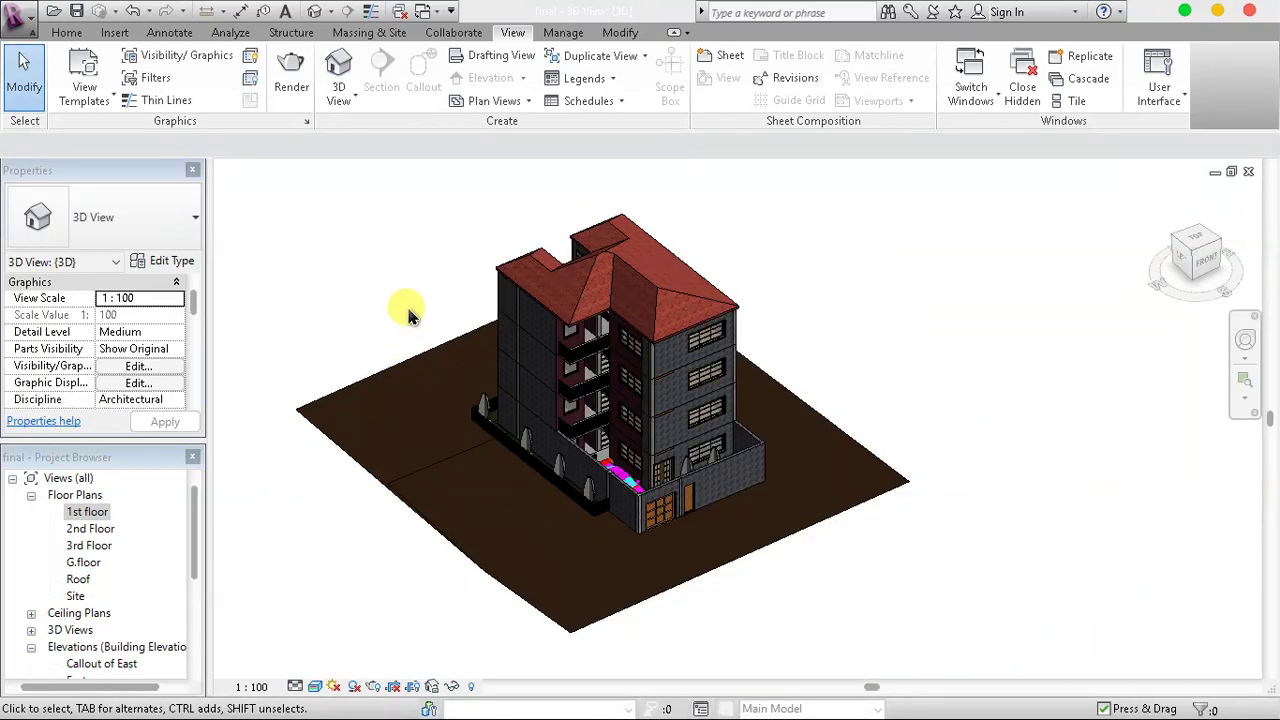
scroll(851, 363, "down", 2)
double_click(77, 597)
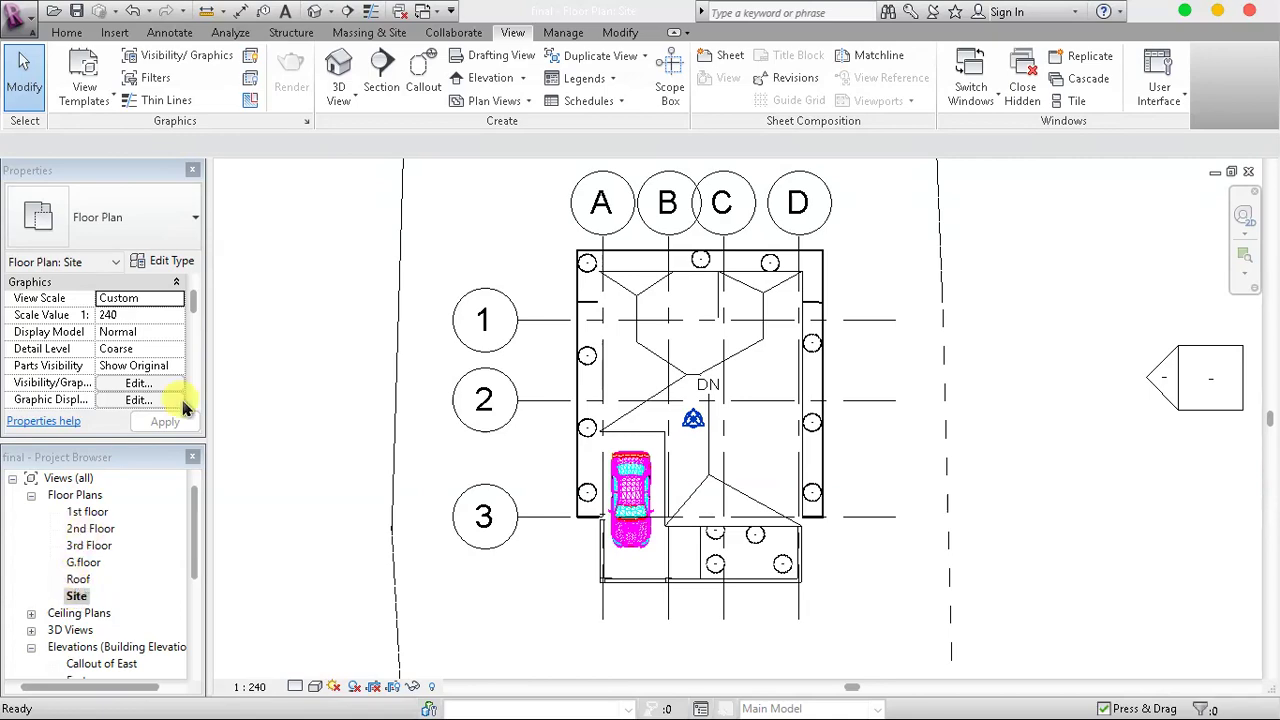
scroll(884, 585, "down", 1)
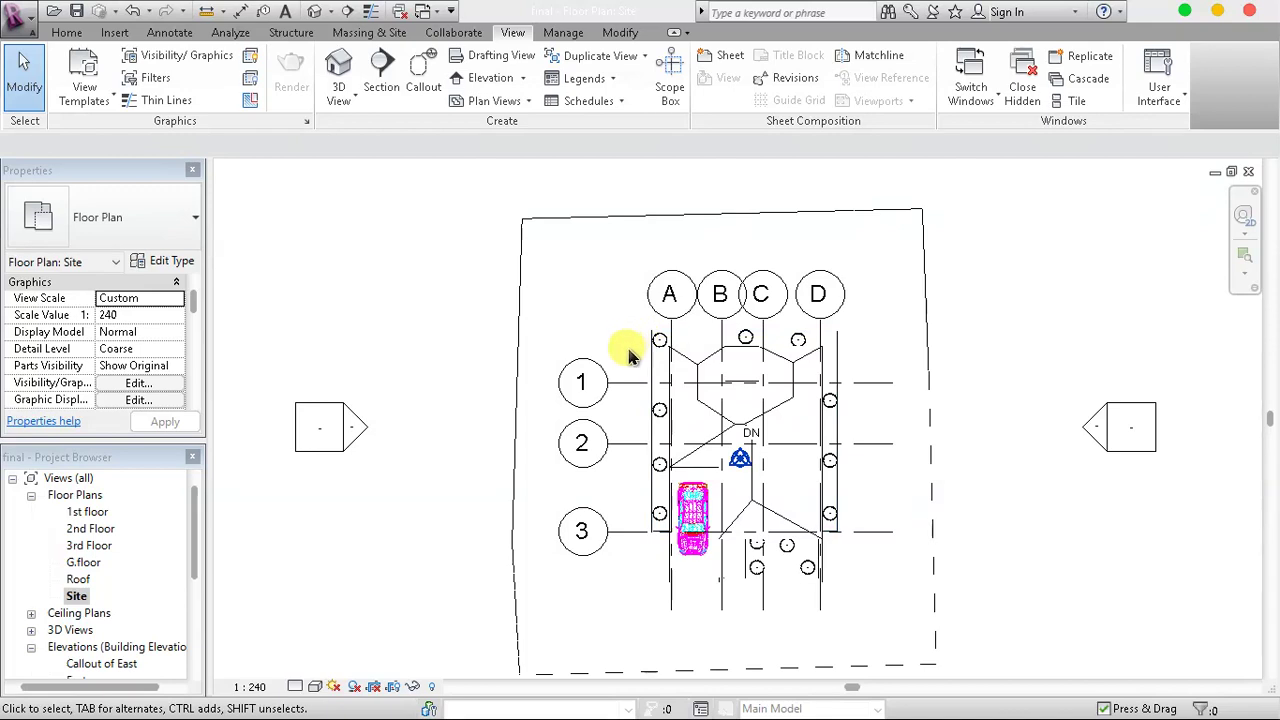
scroll(627, 345, "down", 1)
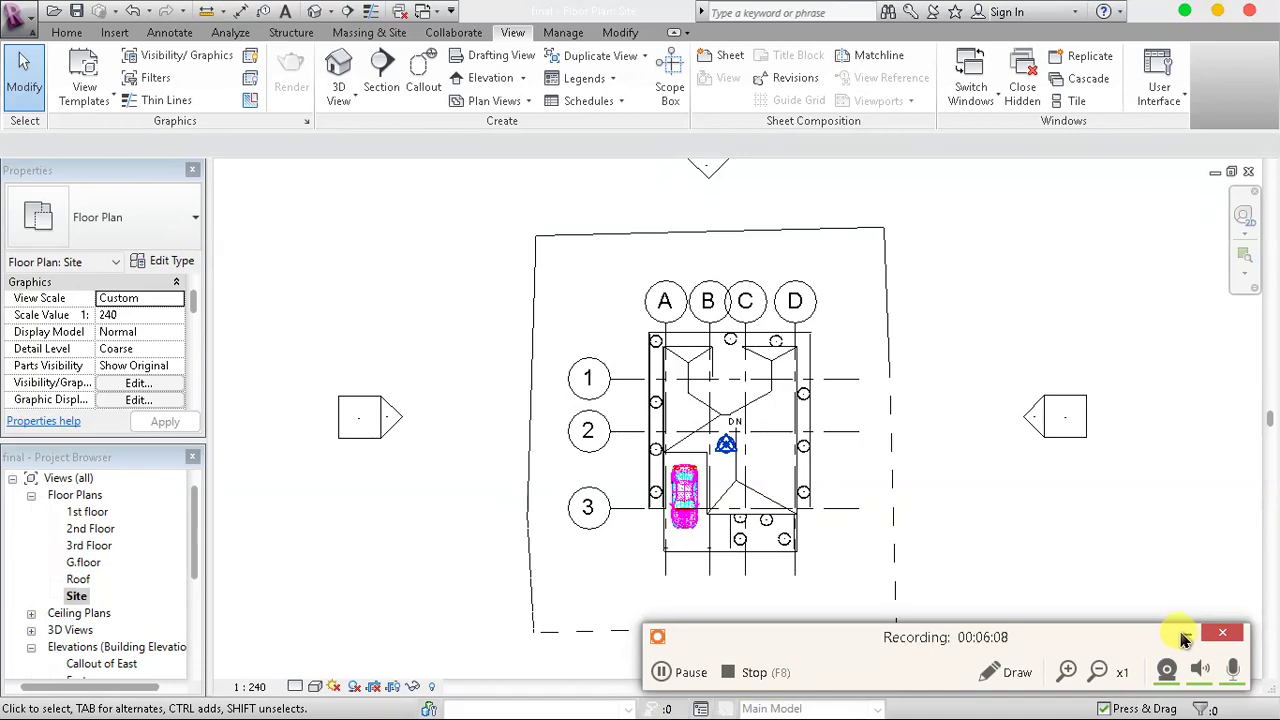
key("alt+Tab")
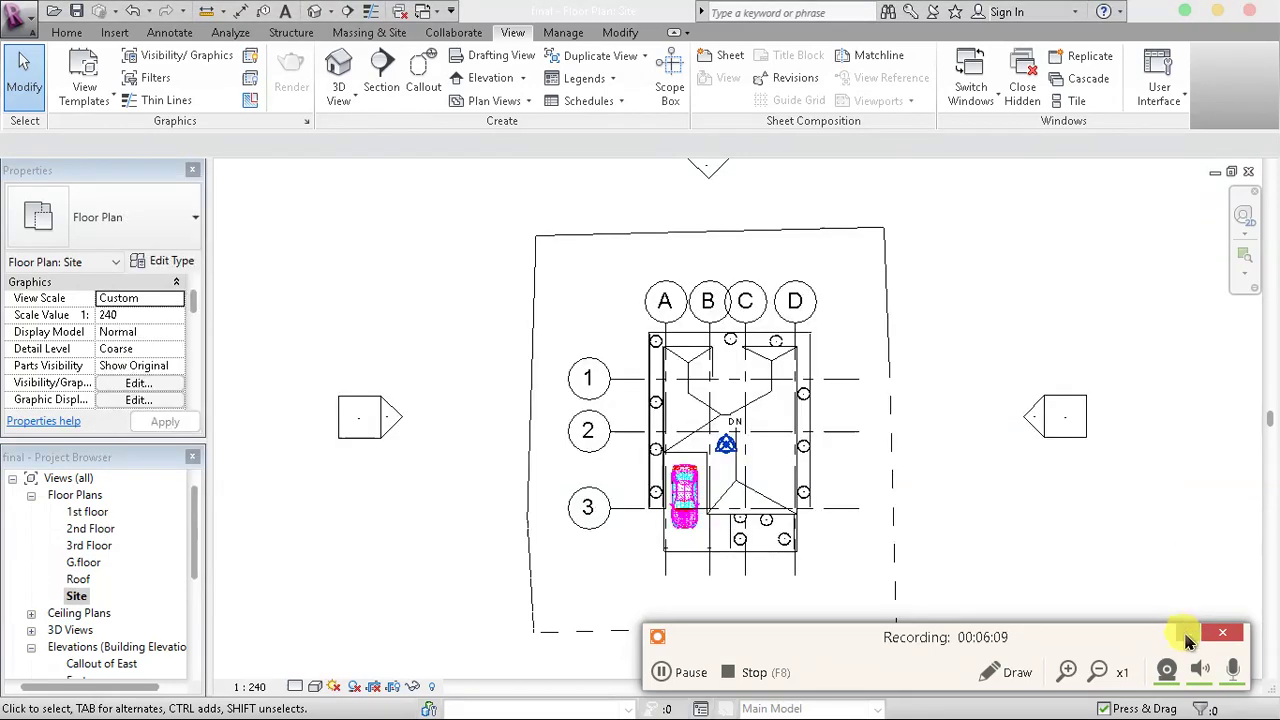
Place a perspective camera view aimed at the building near grid A
left_click(1183, 638)
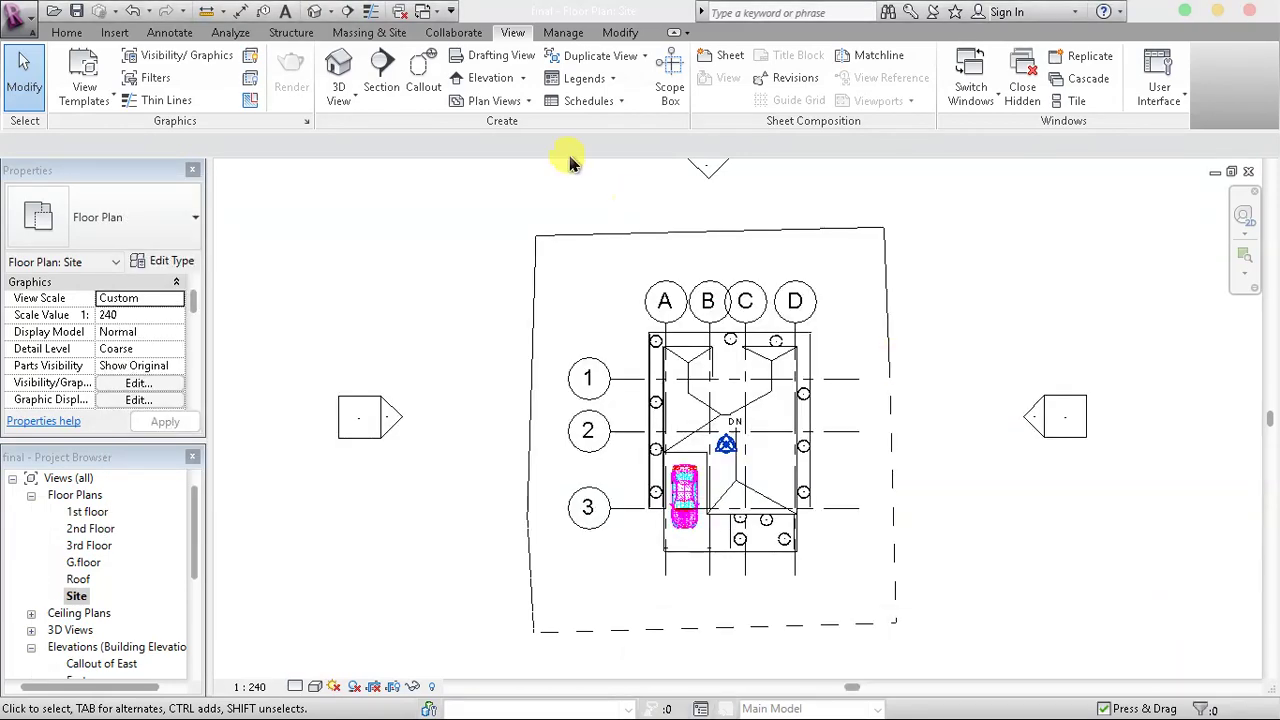
left_click(338, 98)
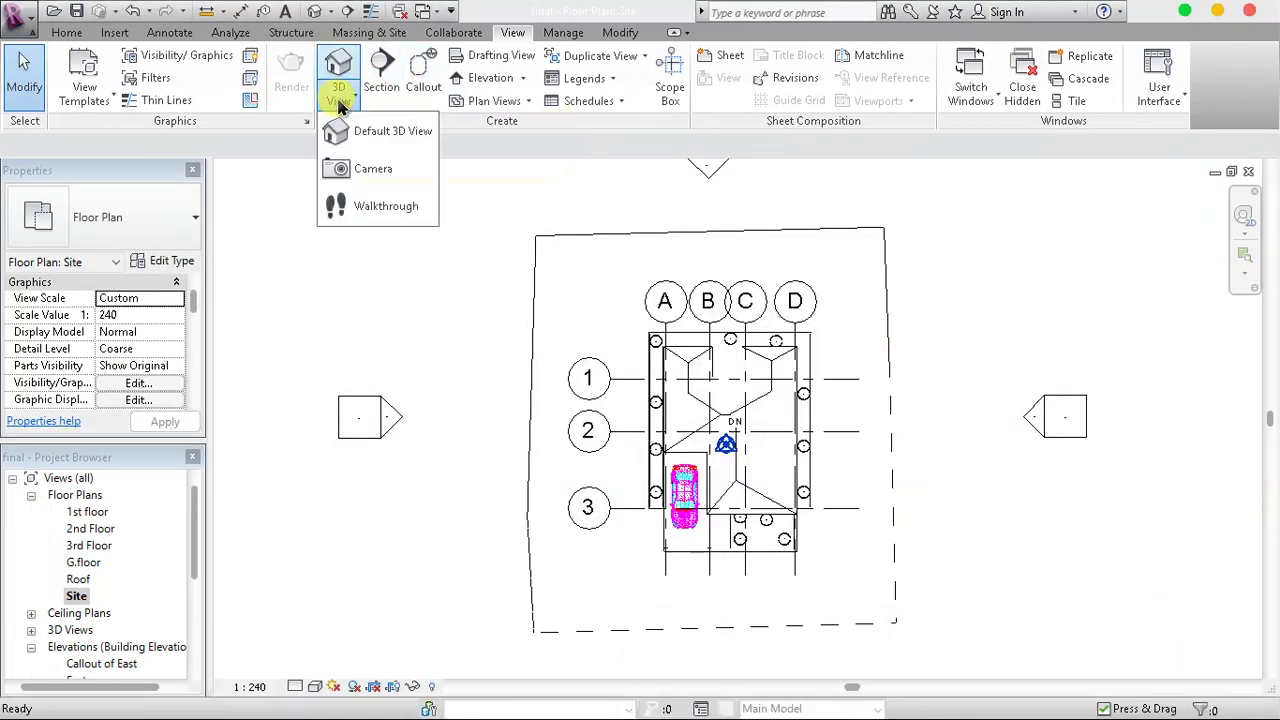
left_click(375, 170)
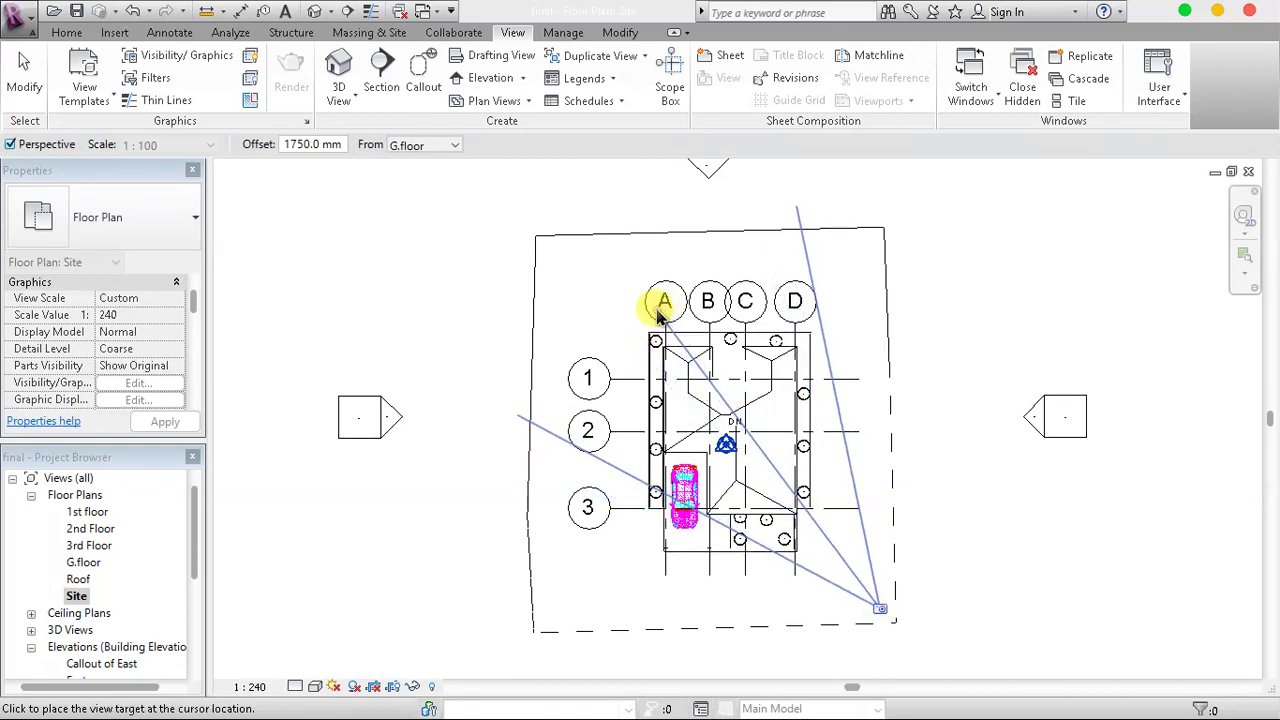
left_click(658, 314)
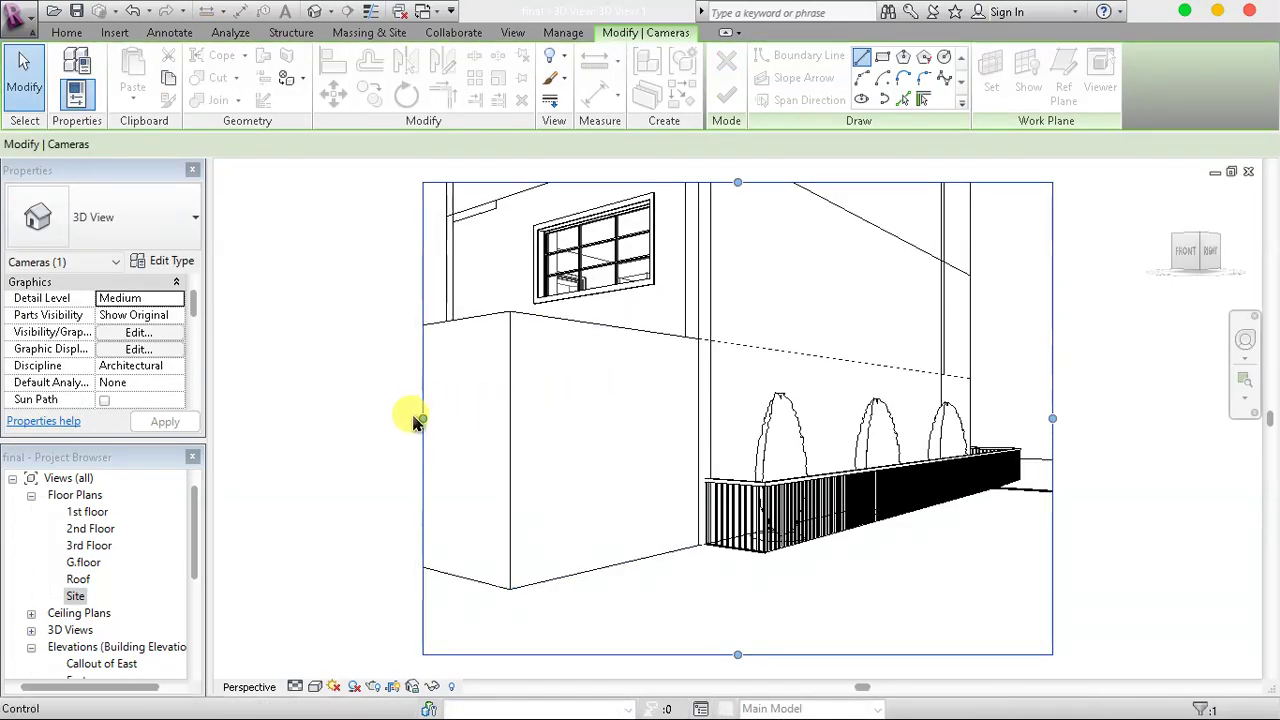
Enlarge the camera crop left, right and upward until the whole building fits
left_click_drag(423, 416, 279, 418)
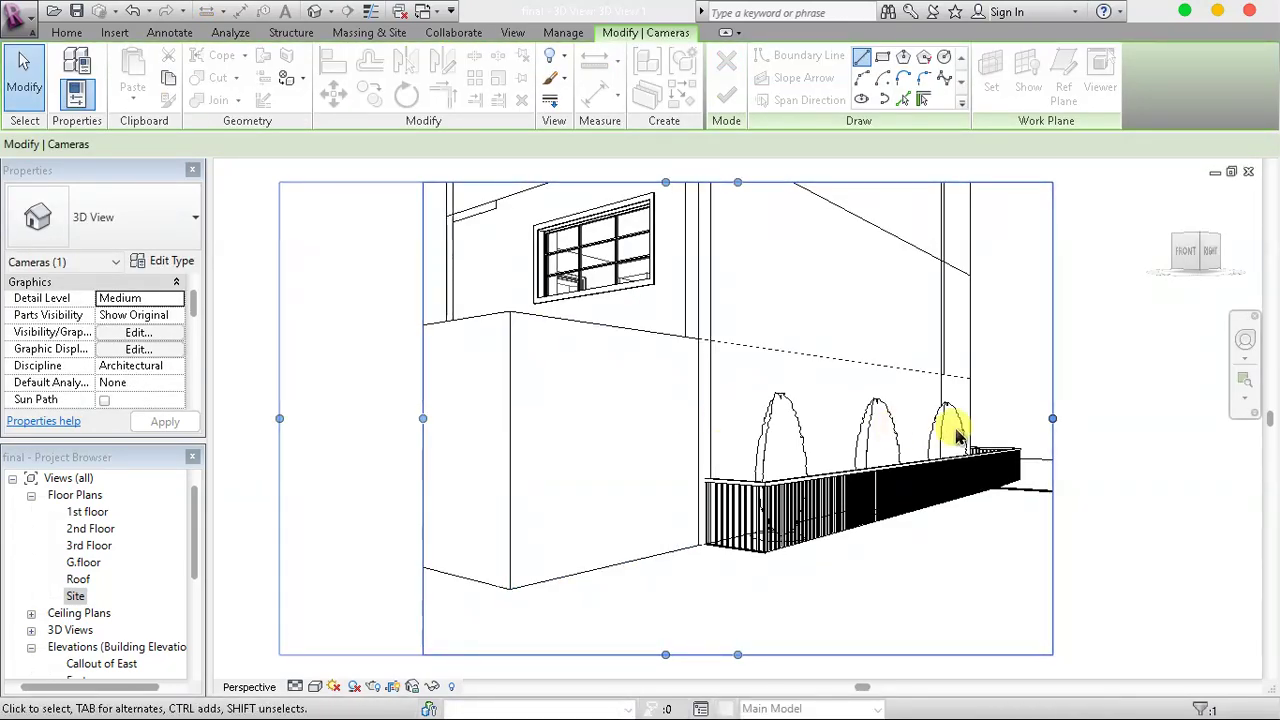
left_click_drag(1052, 416, 1197, 417)
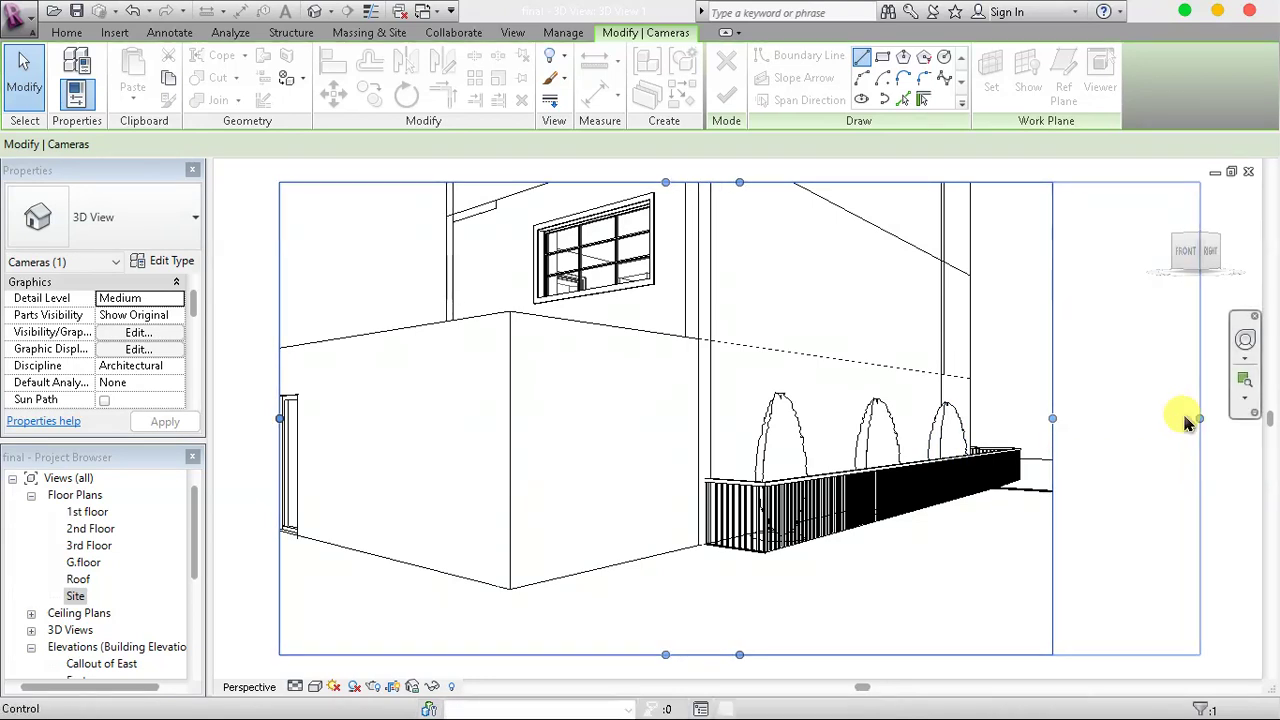
scroll(860, 530, "down", 4)
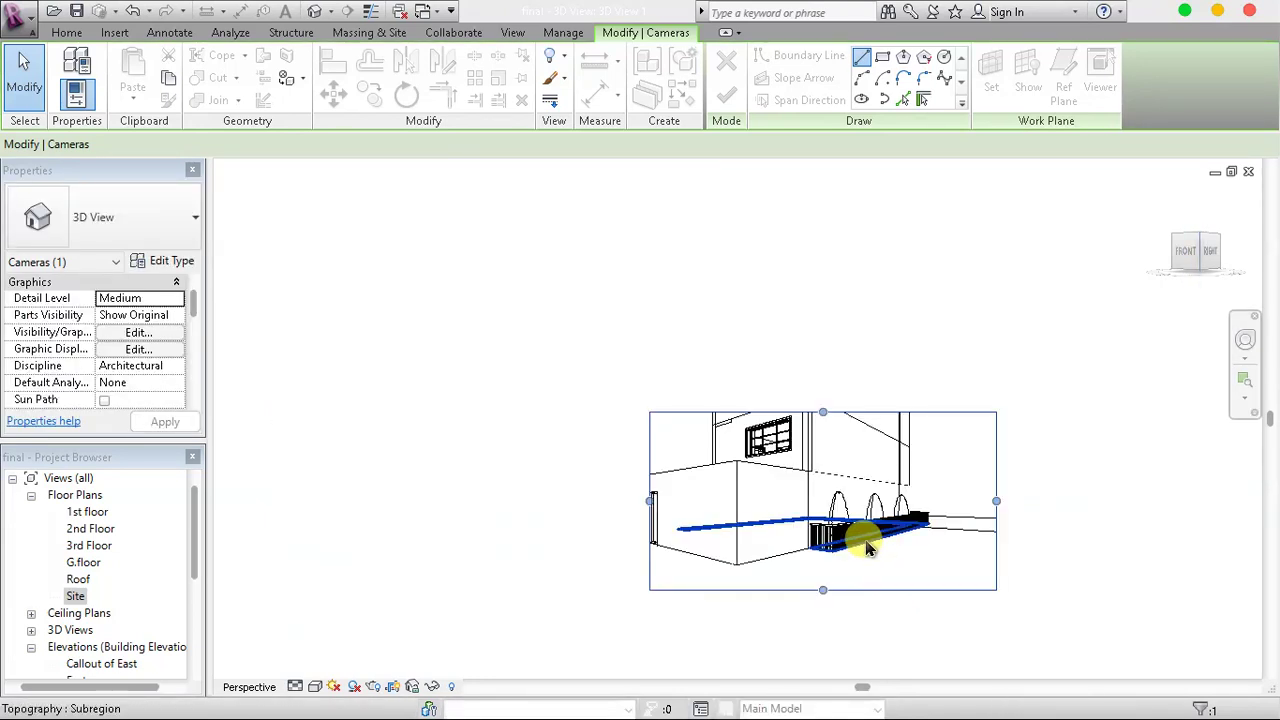
left_click_drag(829, 430, 829, 262)
left_click_drag(679, 423, 523, 423)
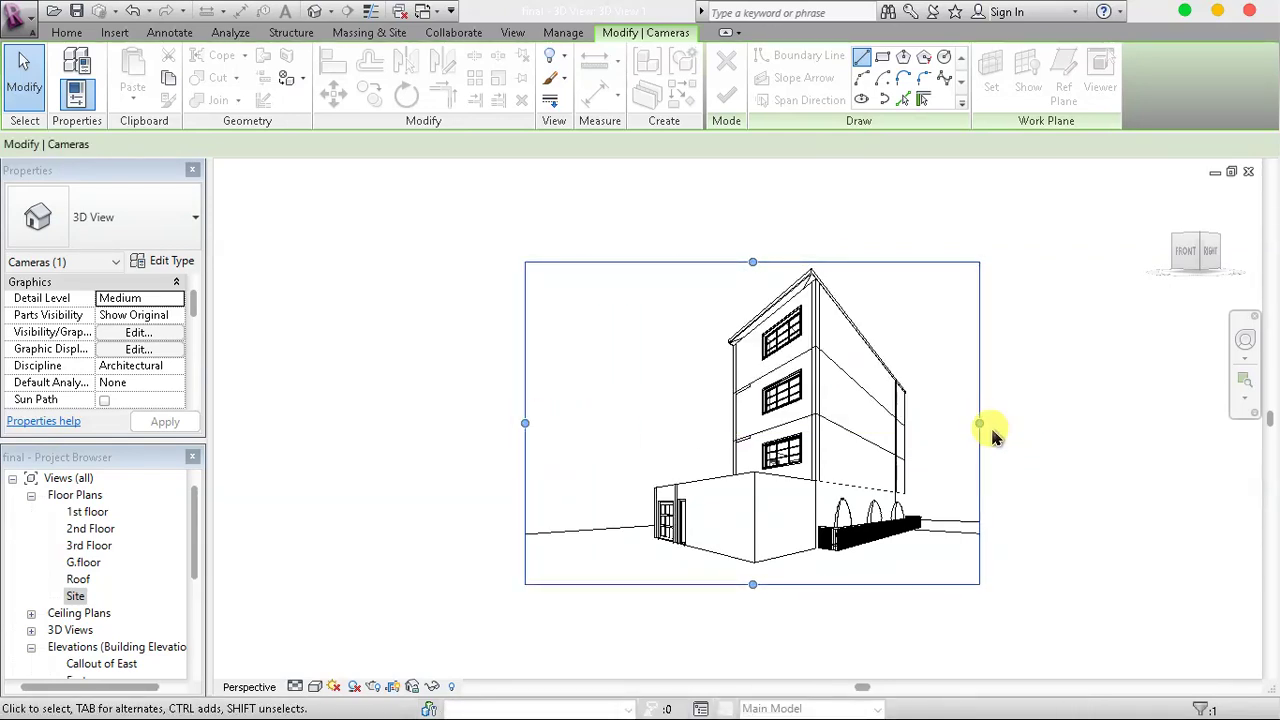
left_click_drag(980, 423, 1075, 422)
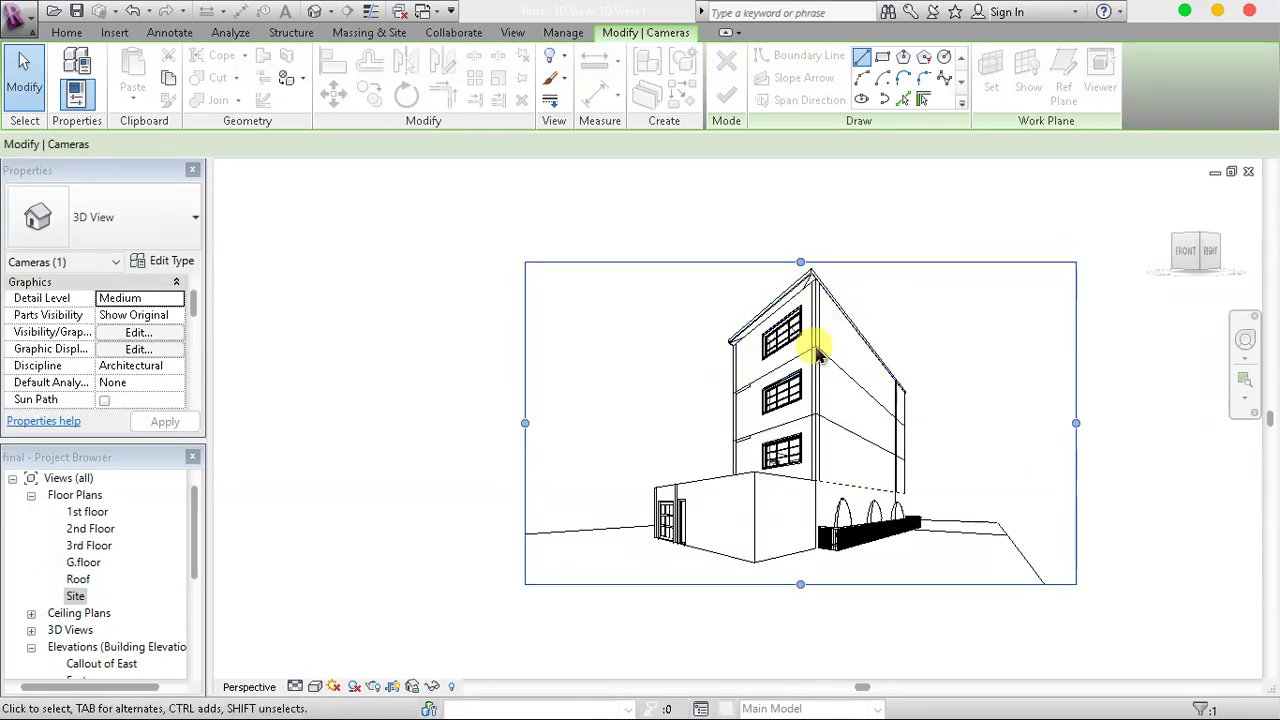
Switch the camera view's visual style to Realistic
left_click(314, 686)
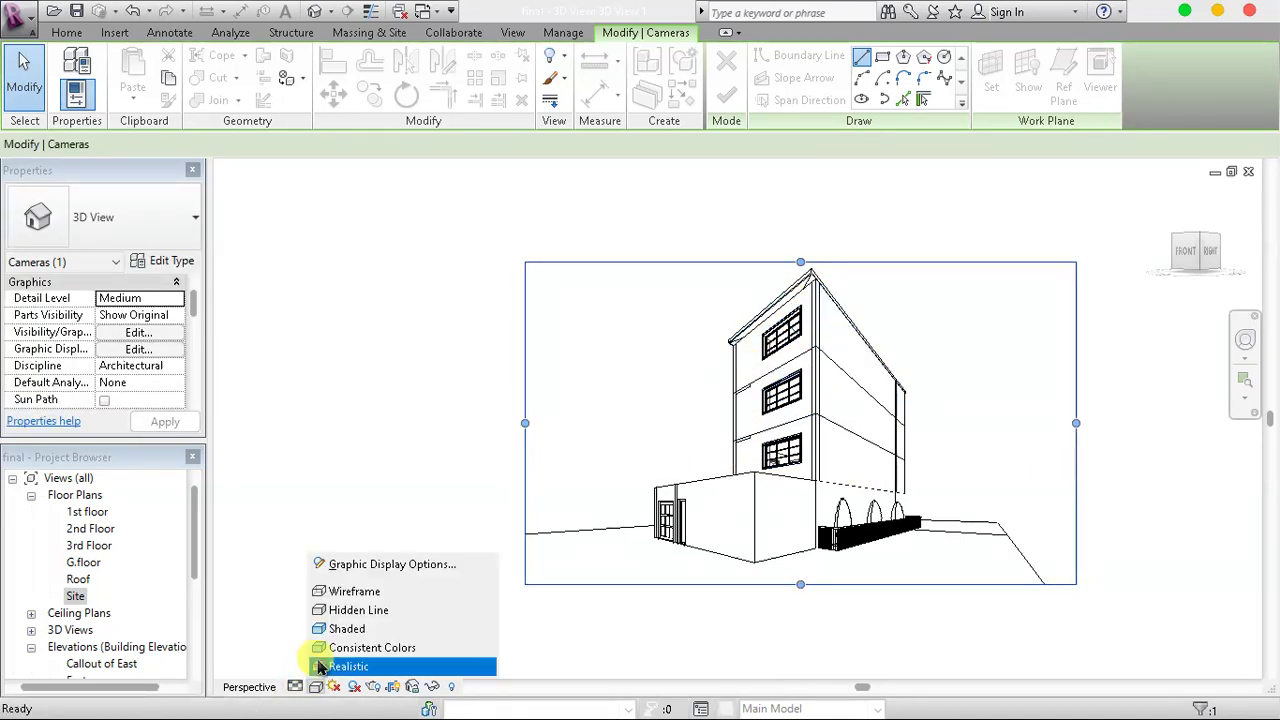
left_click(345, 610)
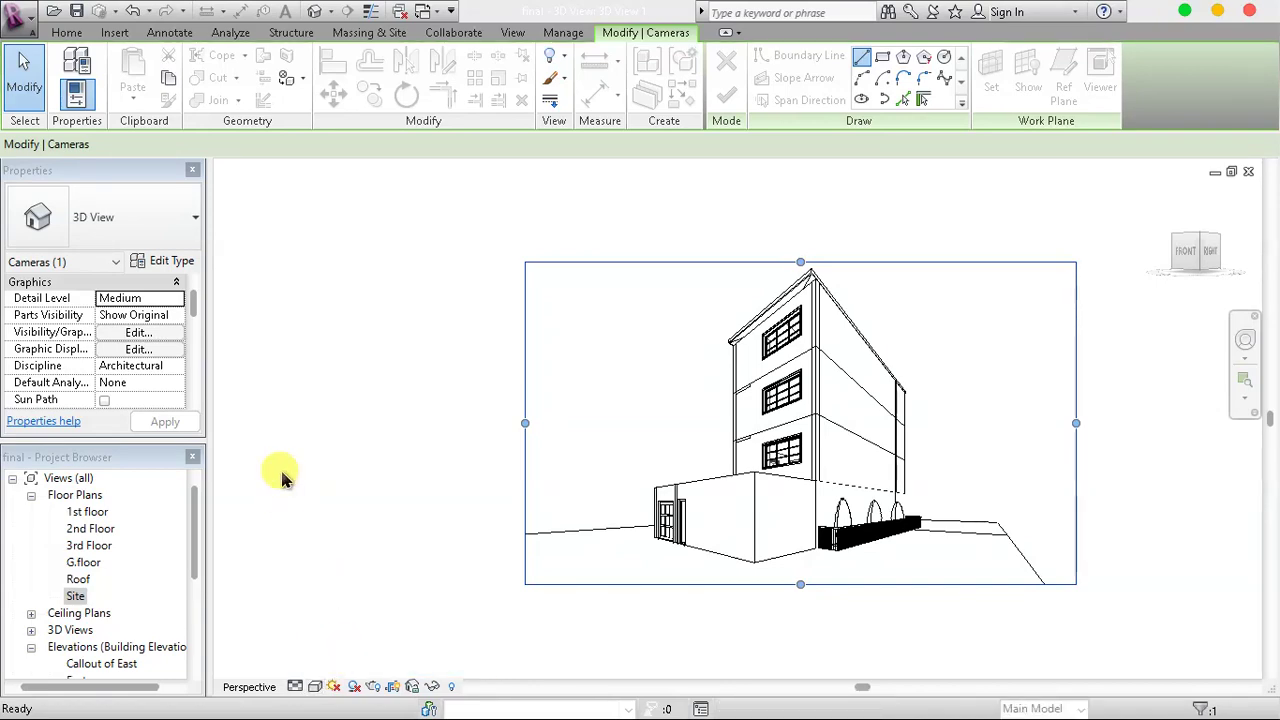
left_click(282, 477)
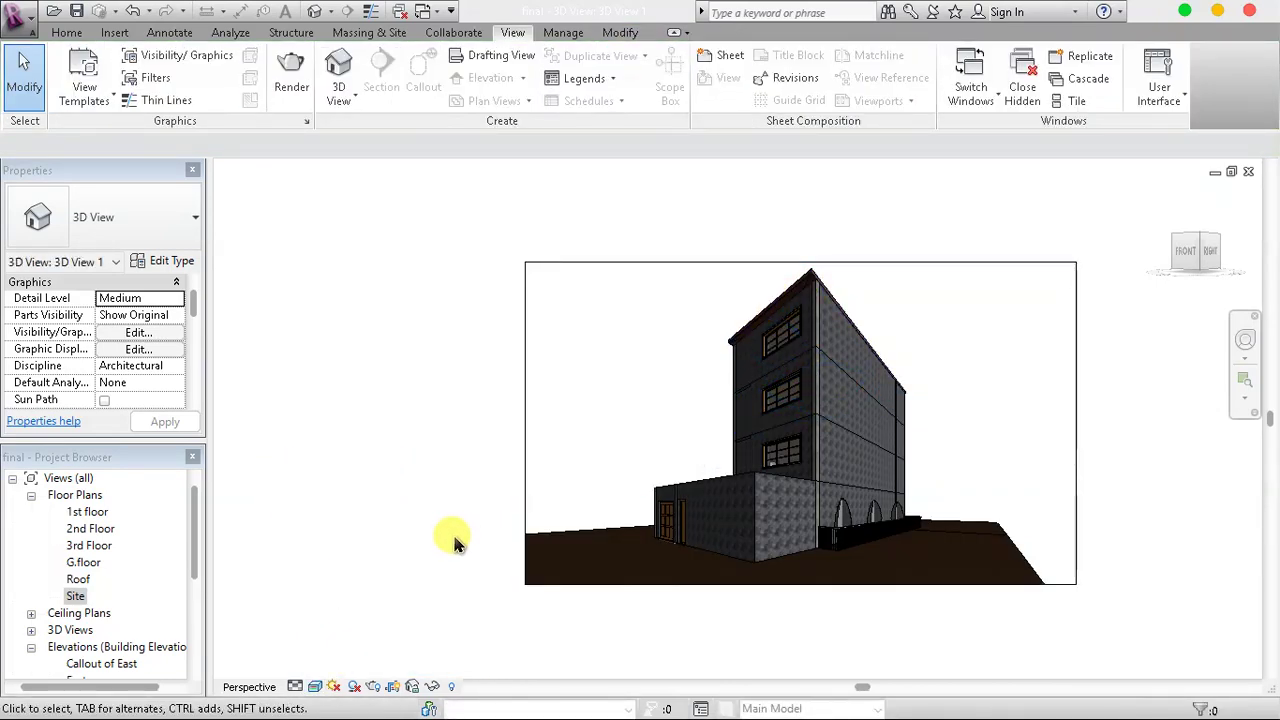
Show the default {3D} view, orbited and zoomed onto the building's front corner
left_click(313, 20)
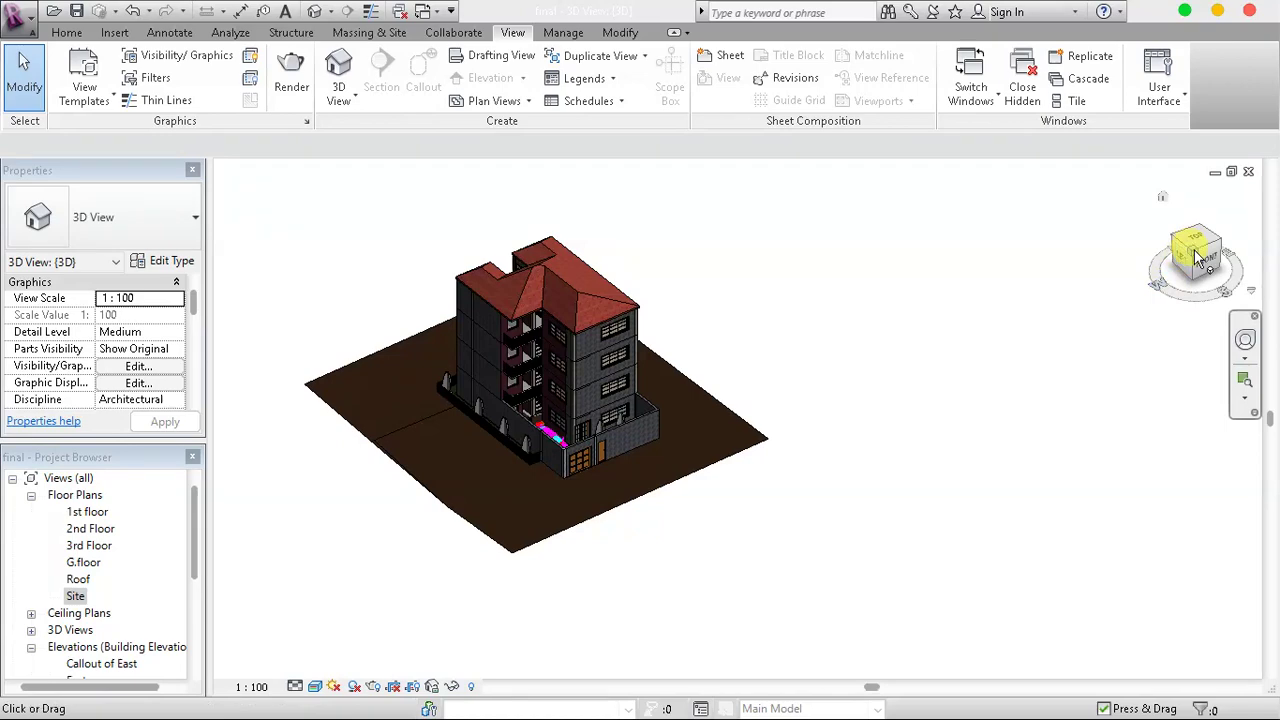
left_click_drag(1200, 255, 1140, 220)
scroll(383, 183, "up", 1)
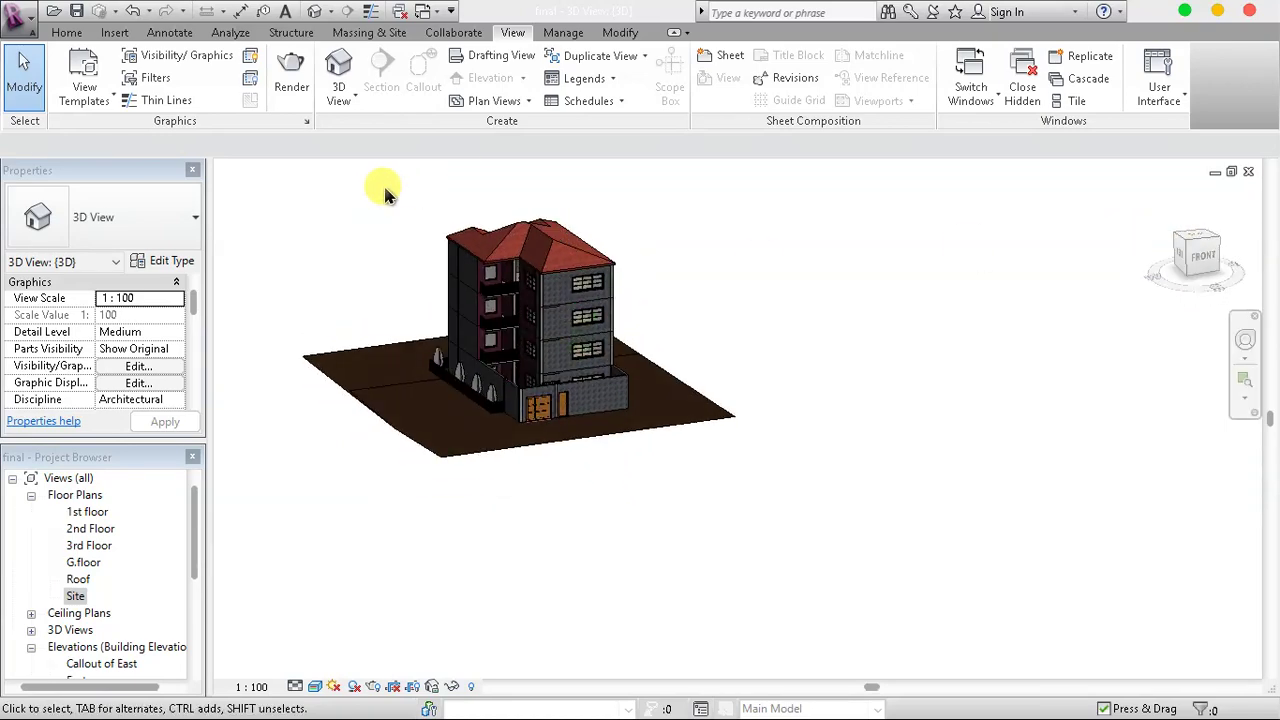
scroll(383, 183, "up", 3)
scroll(405, 238, "down", 1)
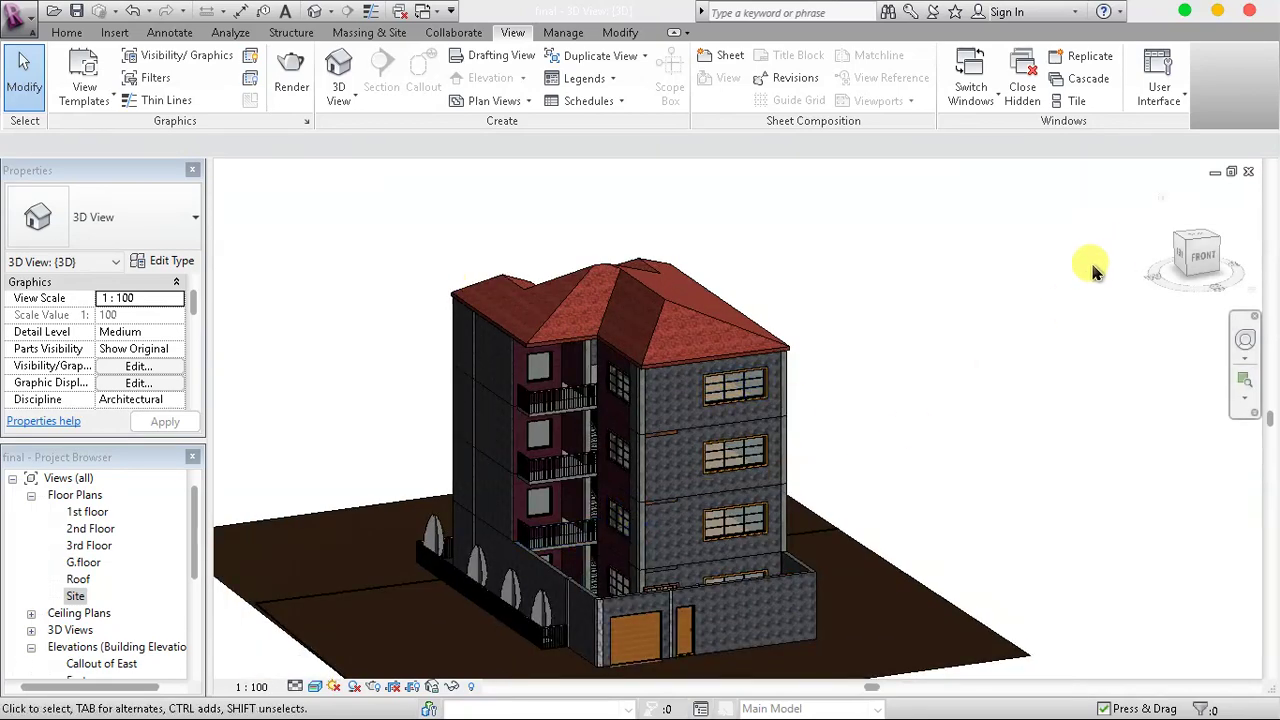
Set render quality to Medium in the Rendering settings, after trying High and Best
left_click(291, 75)
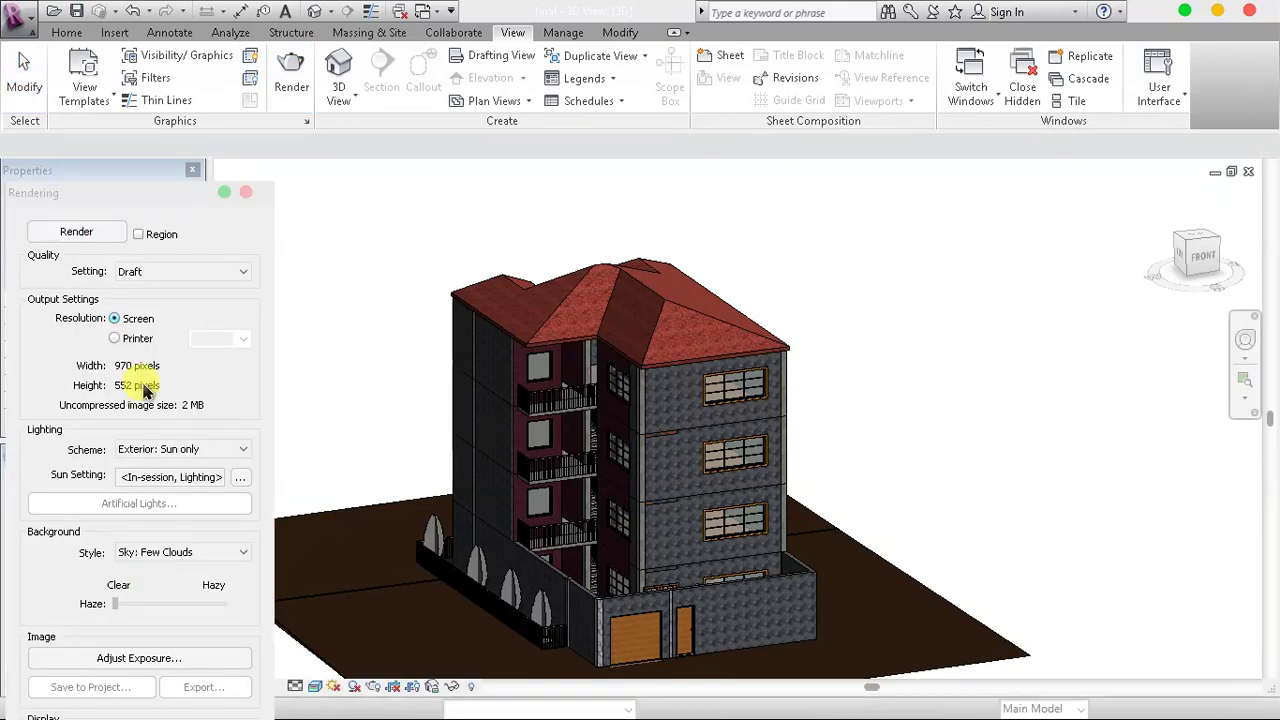
left_click(243, 272)
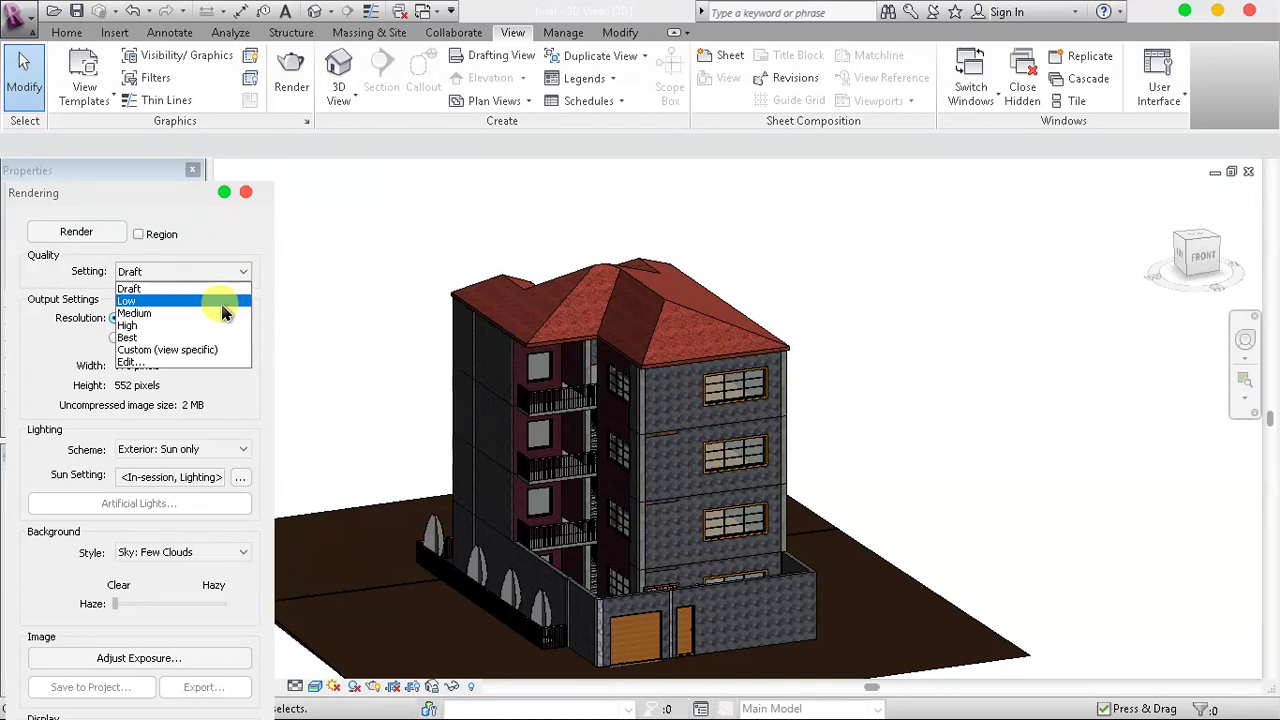
left_click(201, 325)
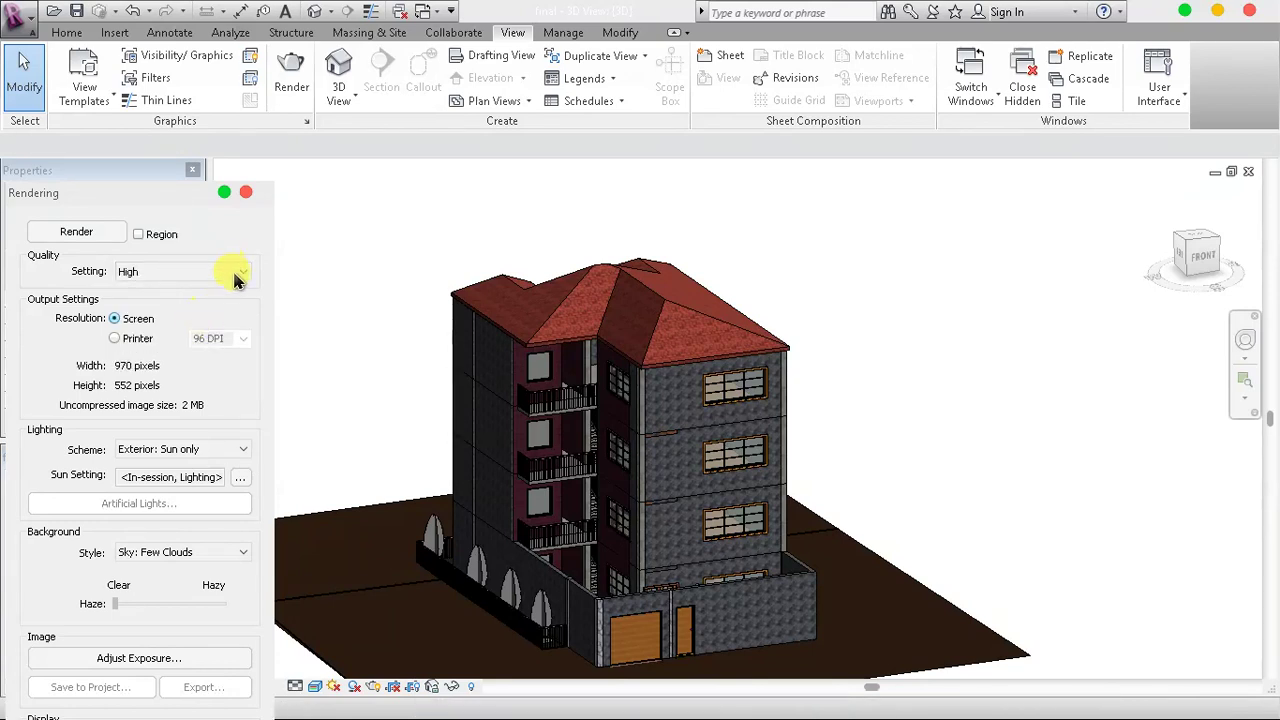
left_click(192, 272)
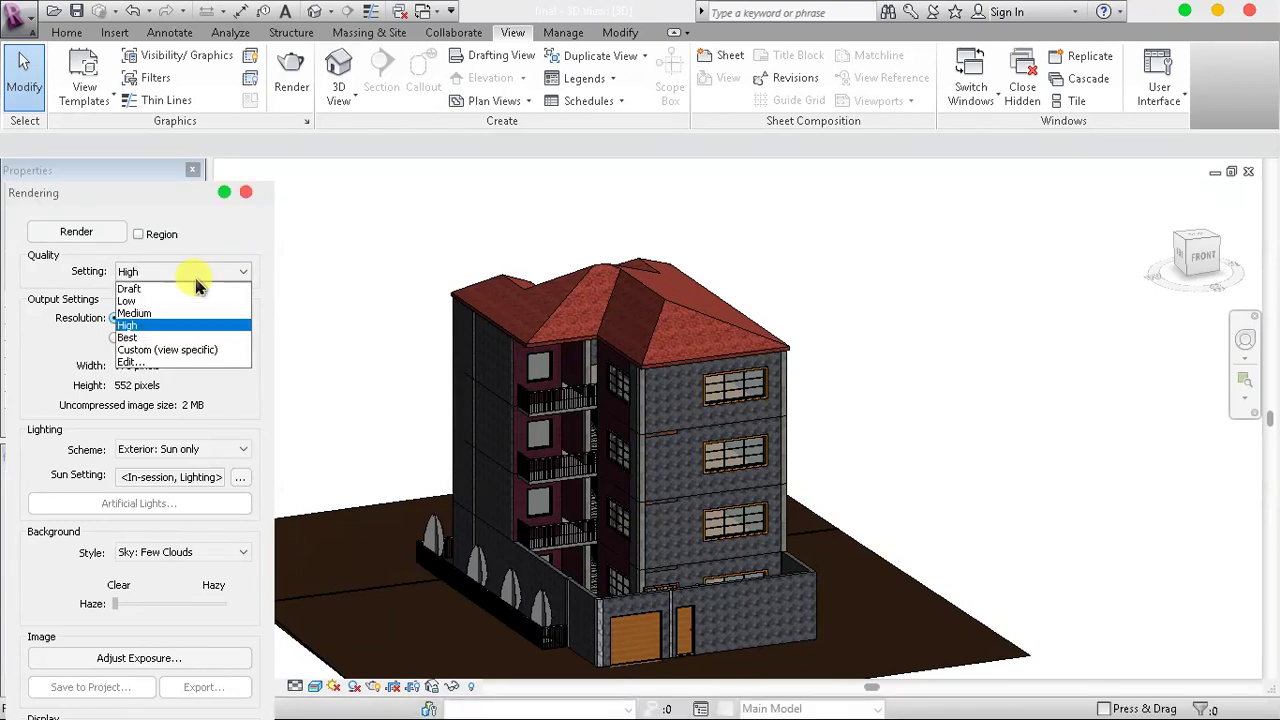
left_click(160, 338)
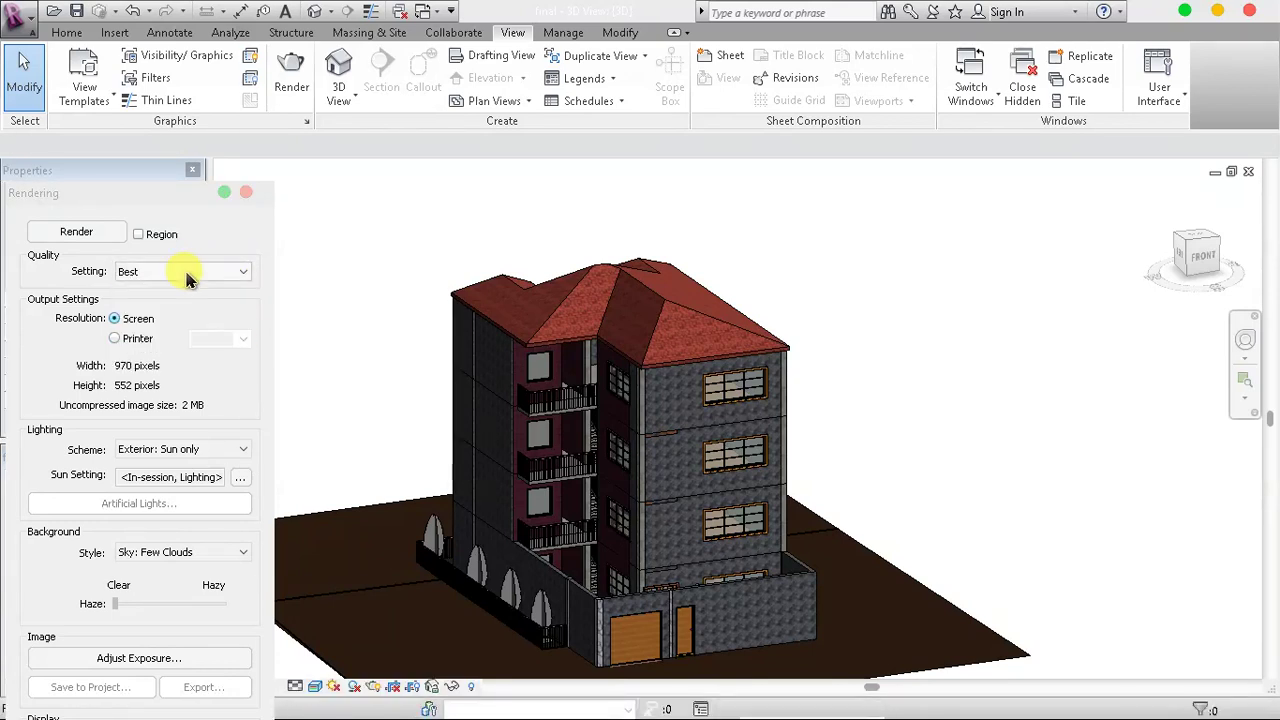
left_click(190, 275)
left_click(153, 312)
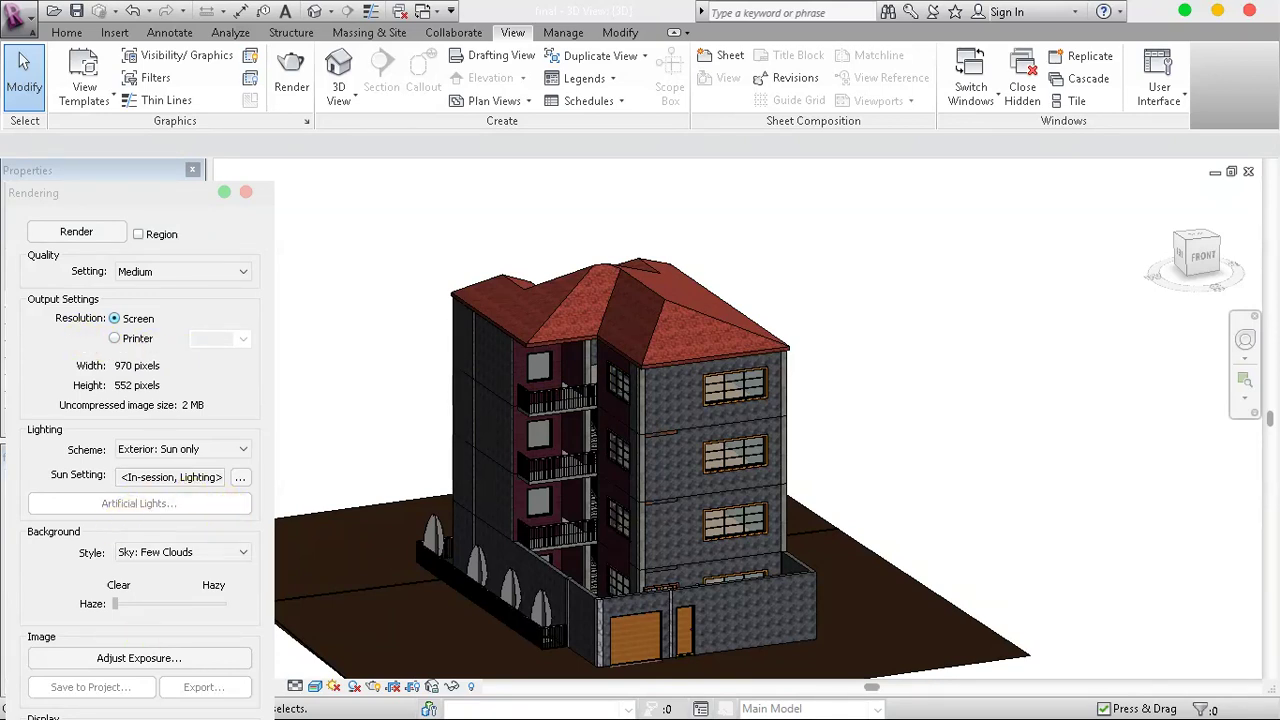
Close the blank bottom pane and set the background style to Sky: Very Cloudy
left_click(1222, 67)
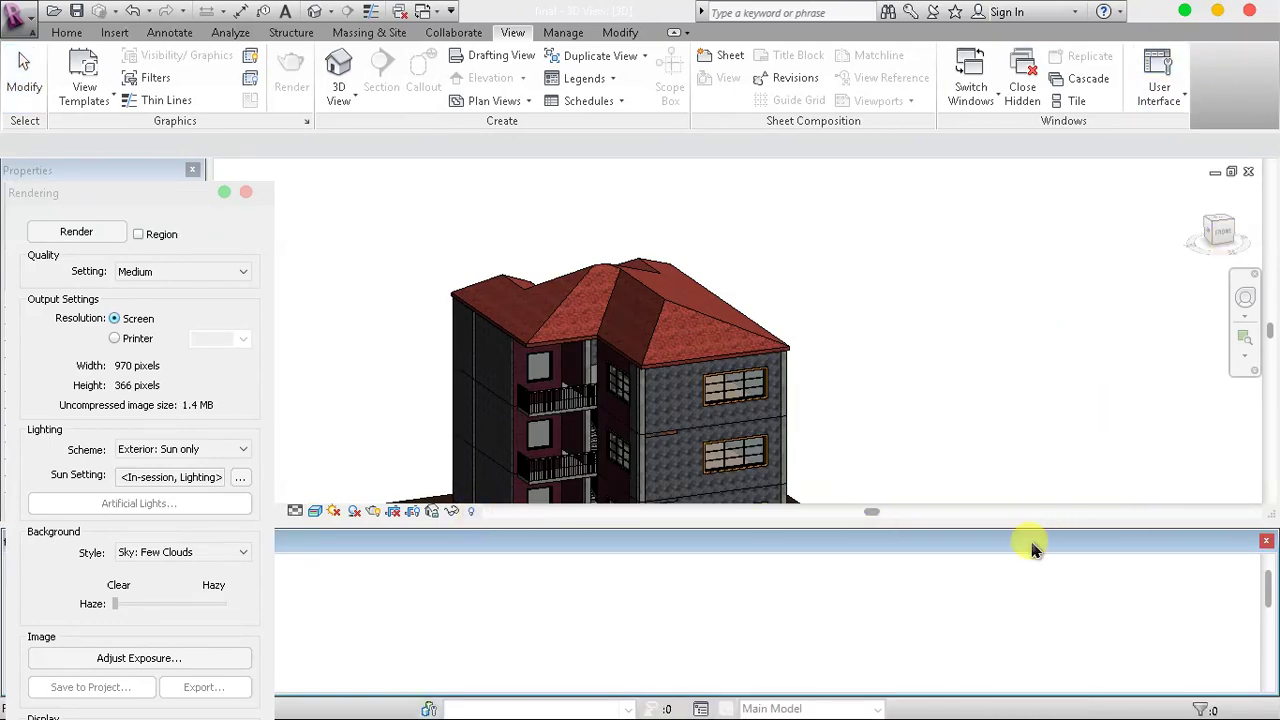
left_click(1266, 541)
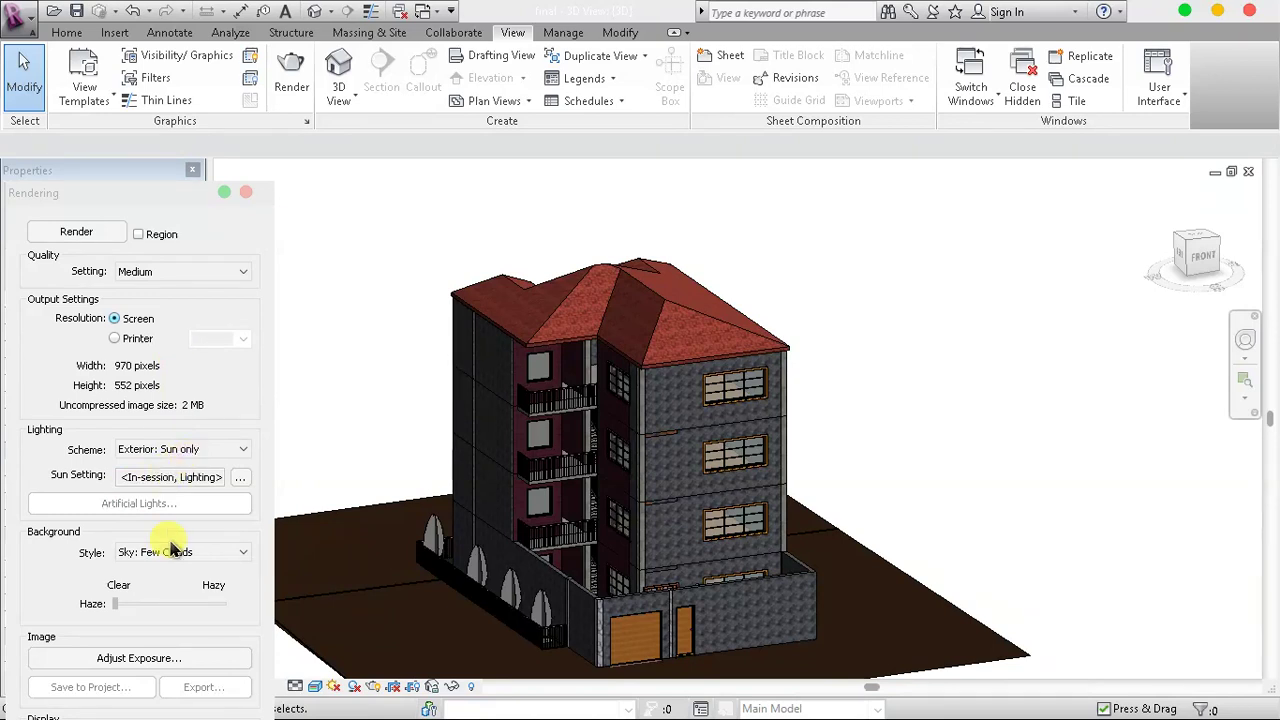
left_click(237, 553)
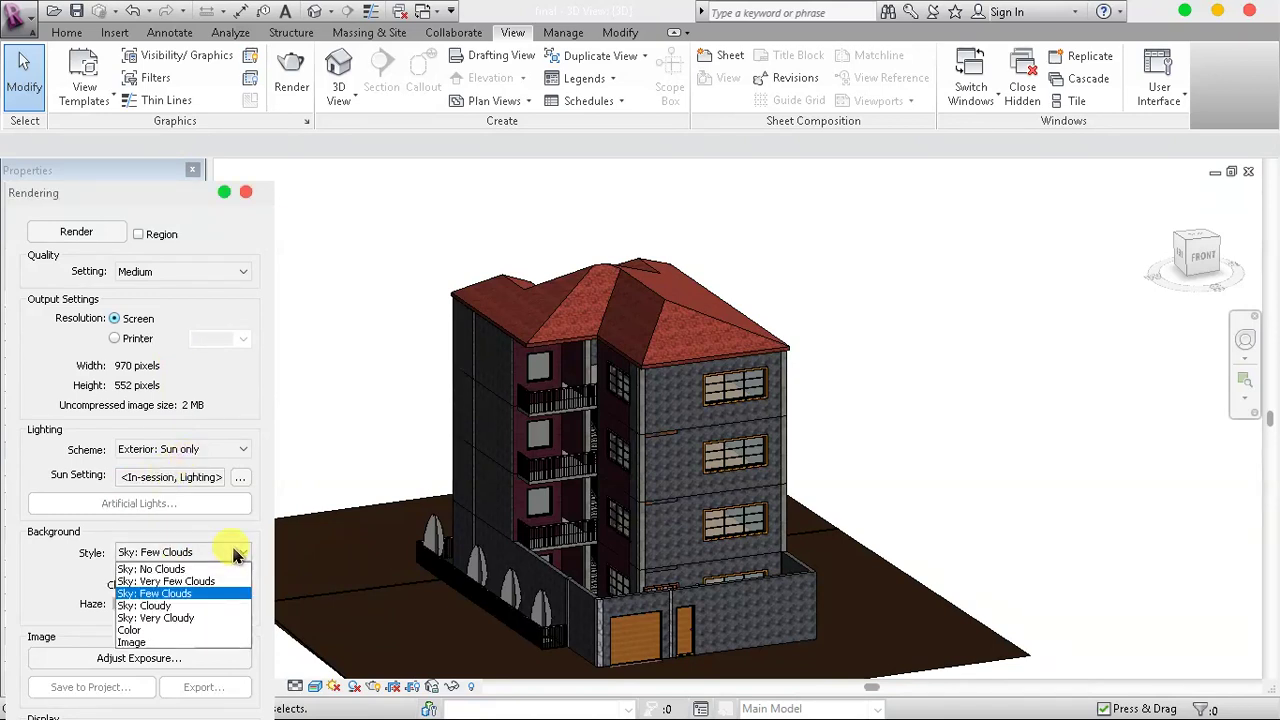
left_click(185, 611)
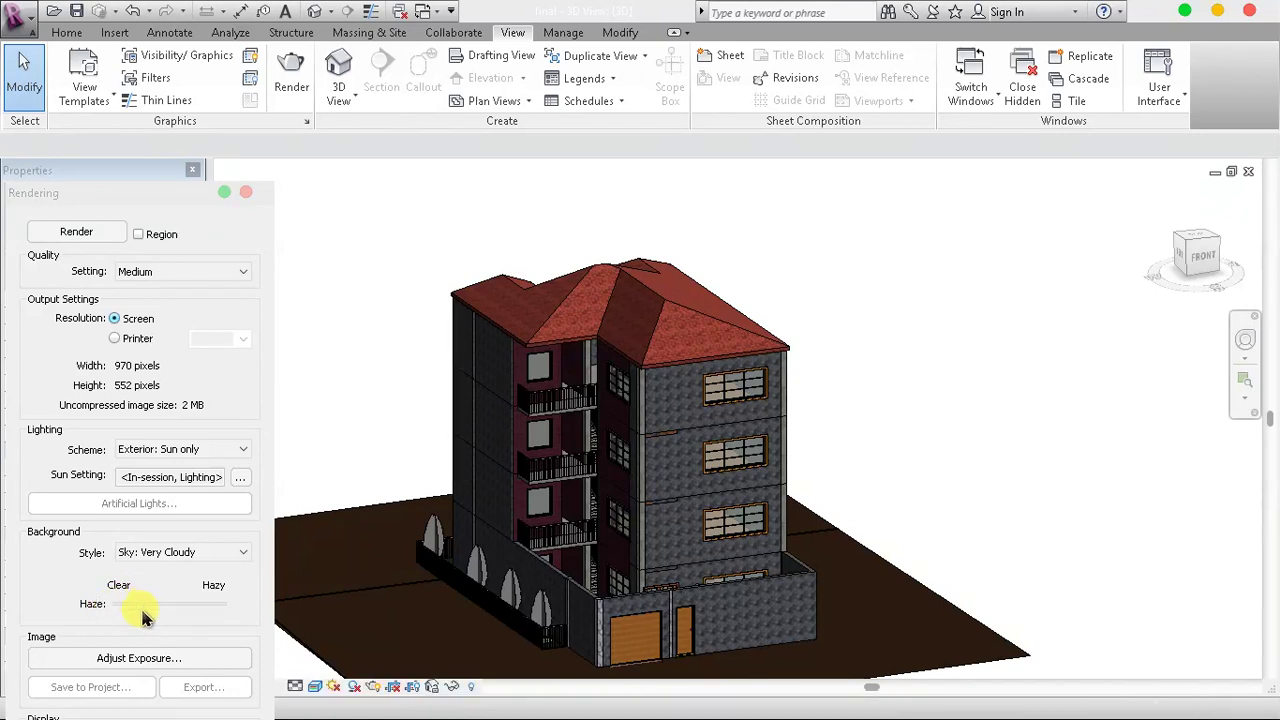
Render the 3D view, zoom to inspect the result, then enable Region rendering
left_click(90, 232)
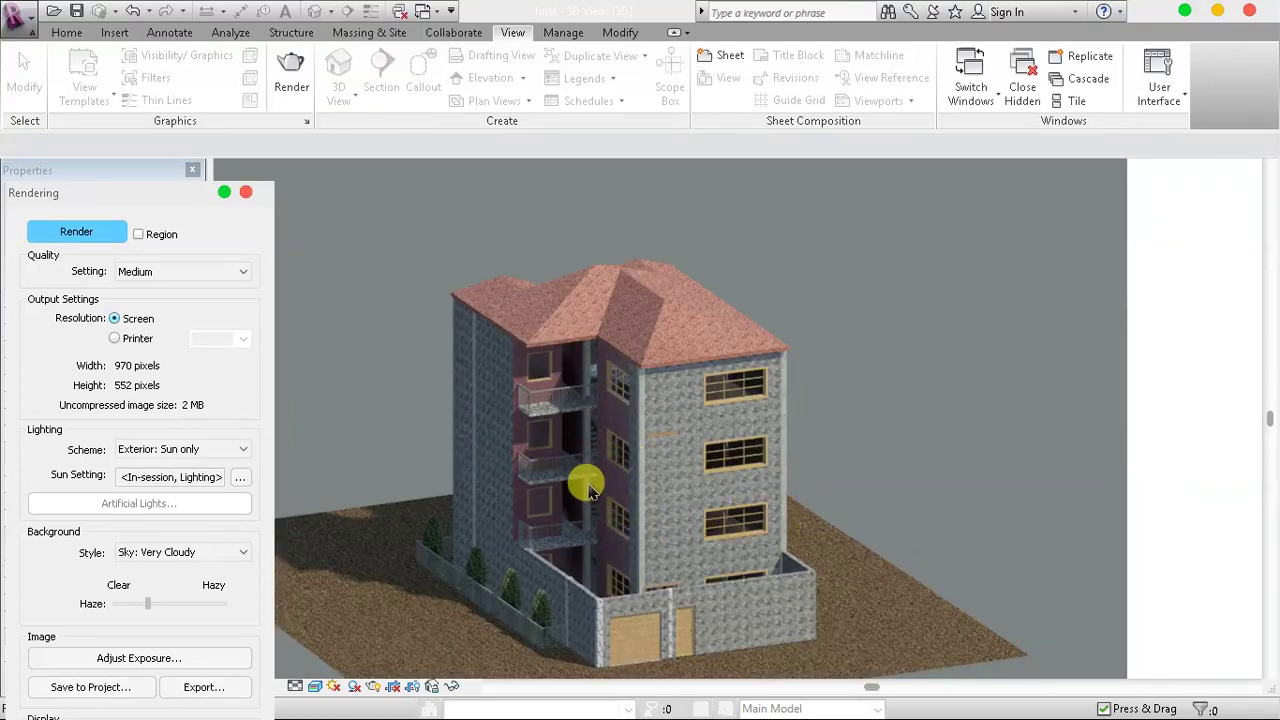
scroll(590, 478, "up", 2)
scroll(586, 482, "up", 2)
scroll(587, 486, "down", 1)
scroll(587, 486, "down", 2)
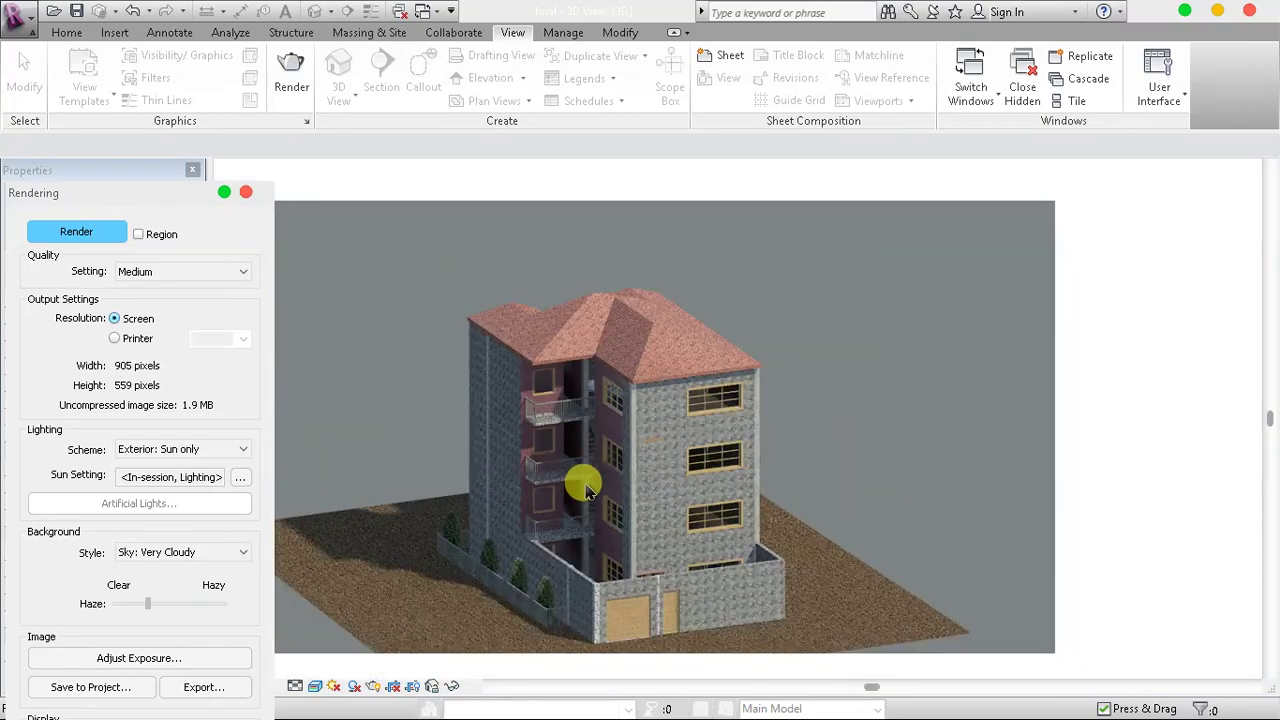
scroll(645, 477, "down", 1)
scroll(655, 480, "up", 2)
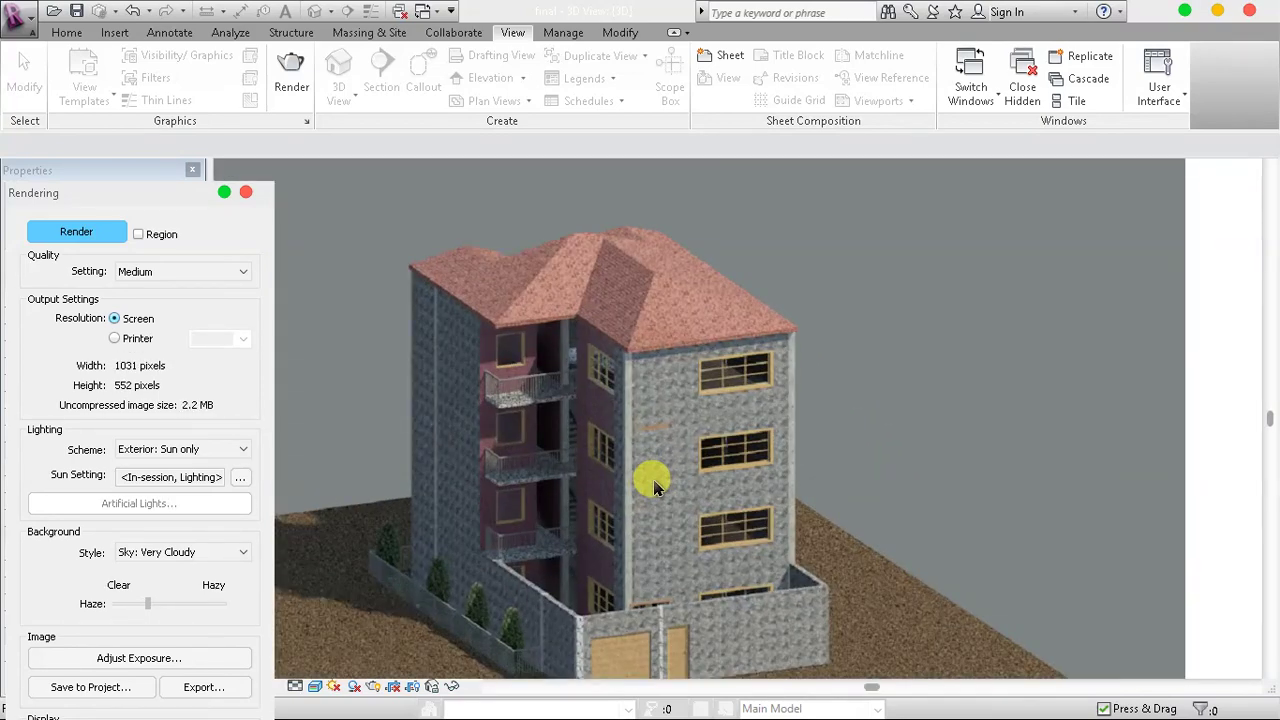
scroll(655, 487, "down", 2)
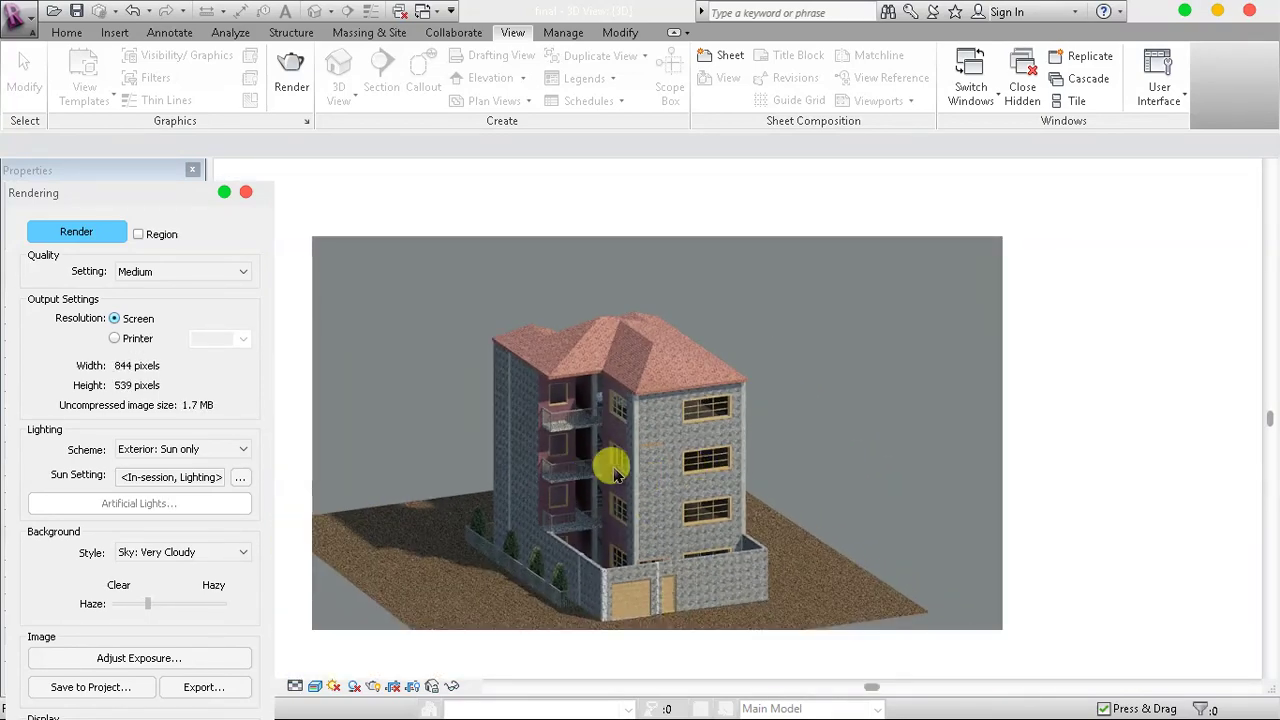
right_click(558, 398)
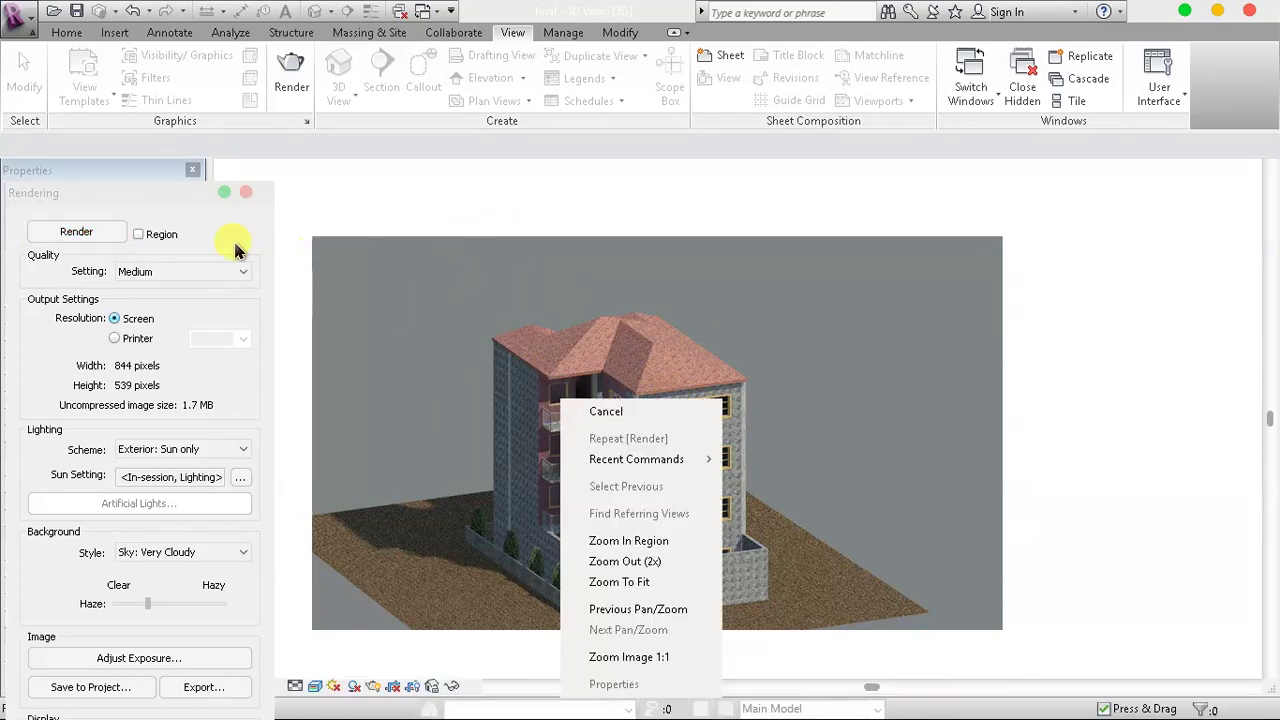
left_click(201, 240)
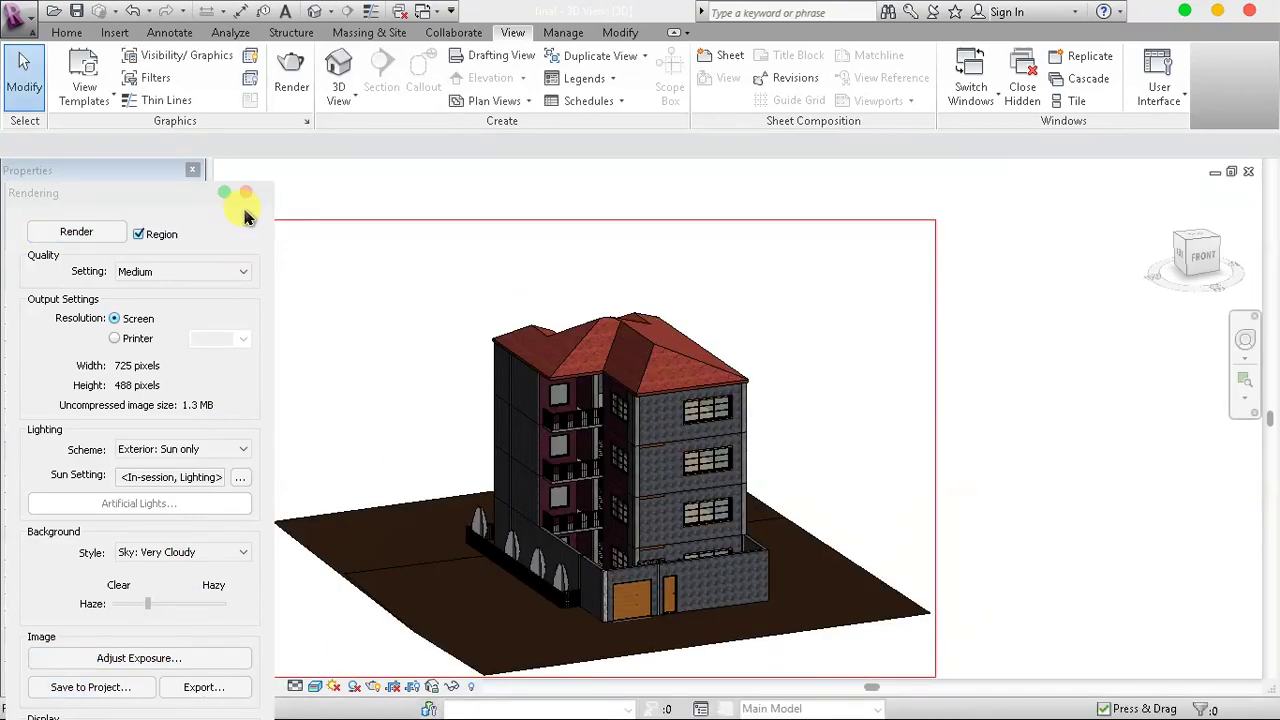
Start saving the rendered image as JPEG, then cancel without saving
left_click(201, 688)
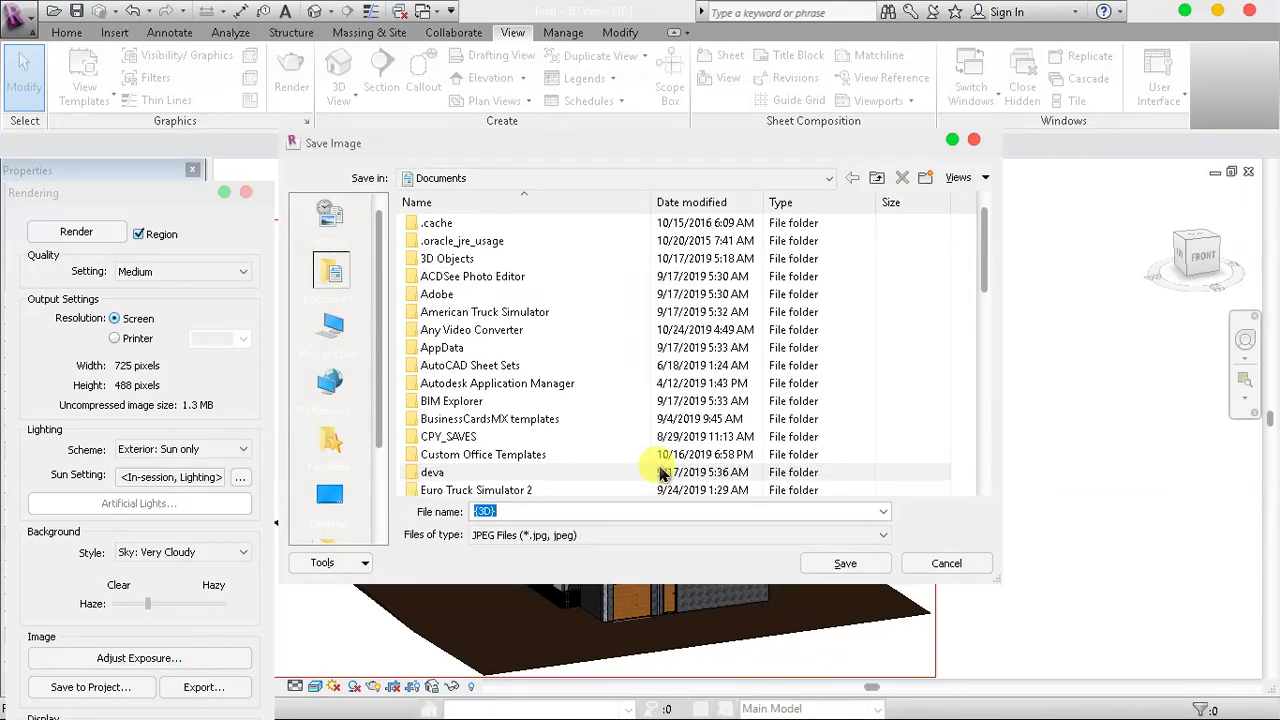
left_click(630, 540)
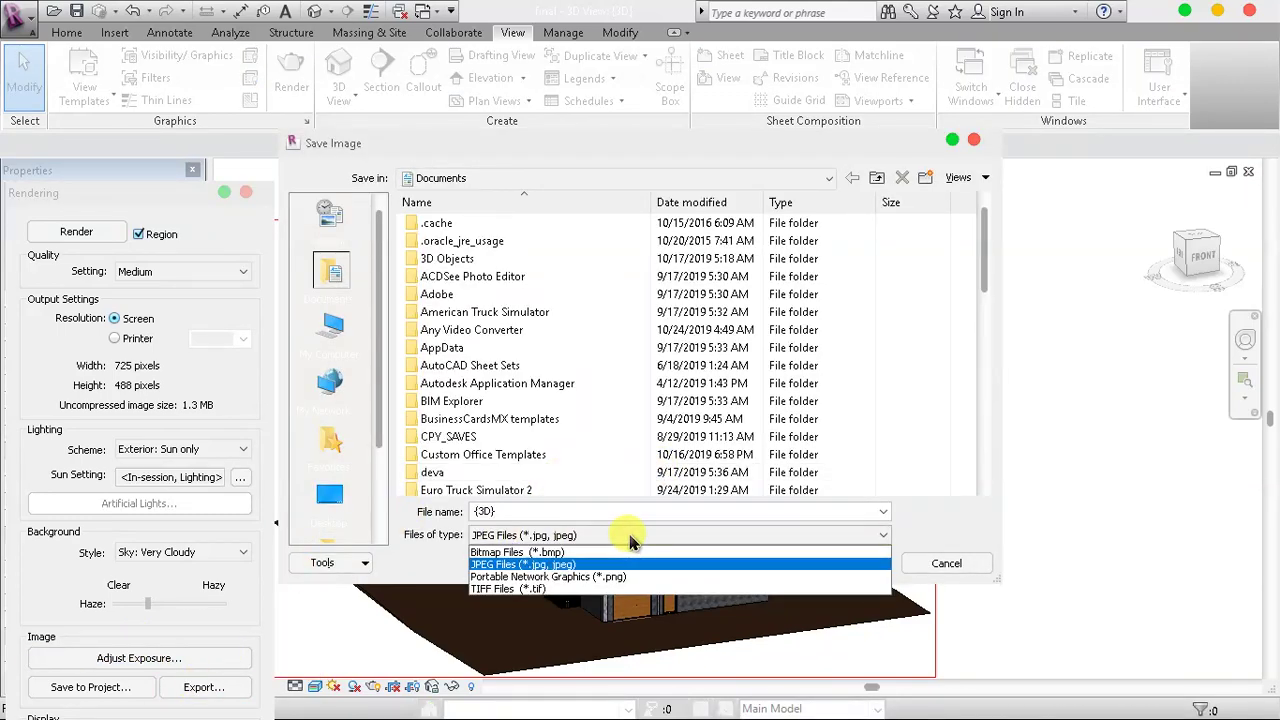
left_click(630, 540)
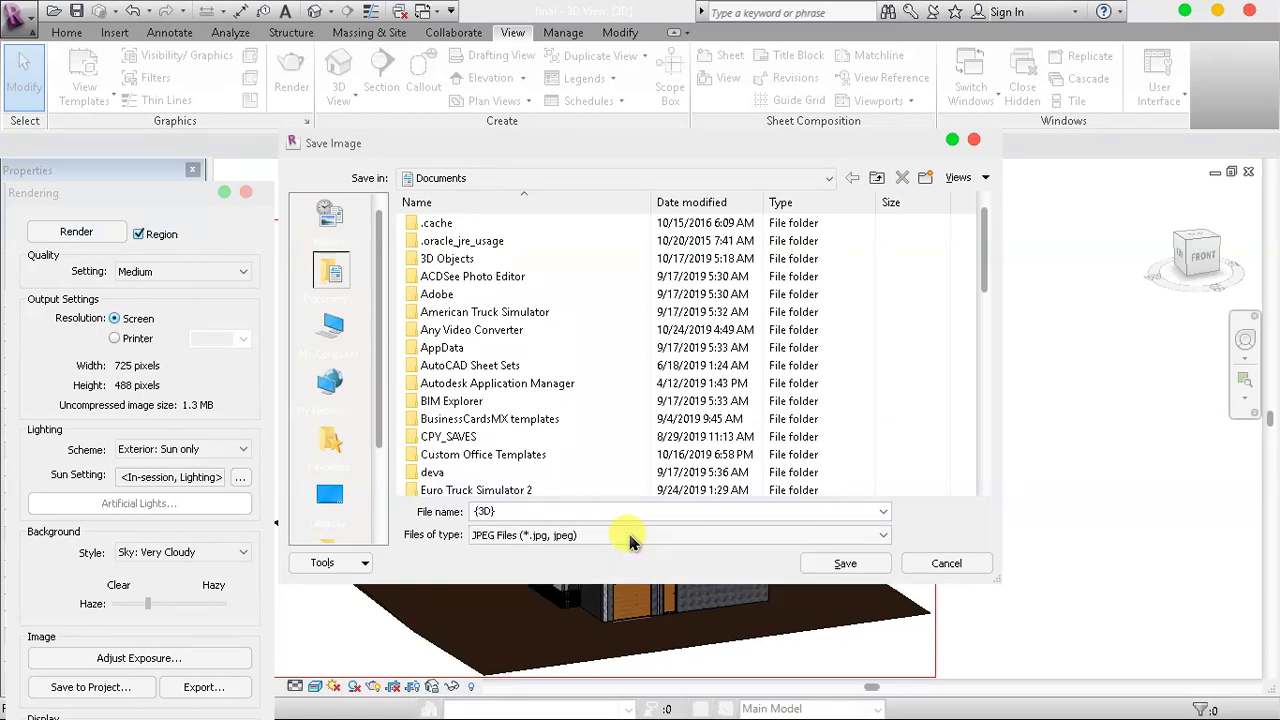
left_click(958, 563)
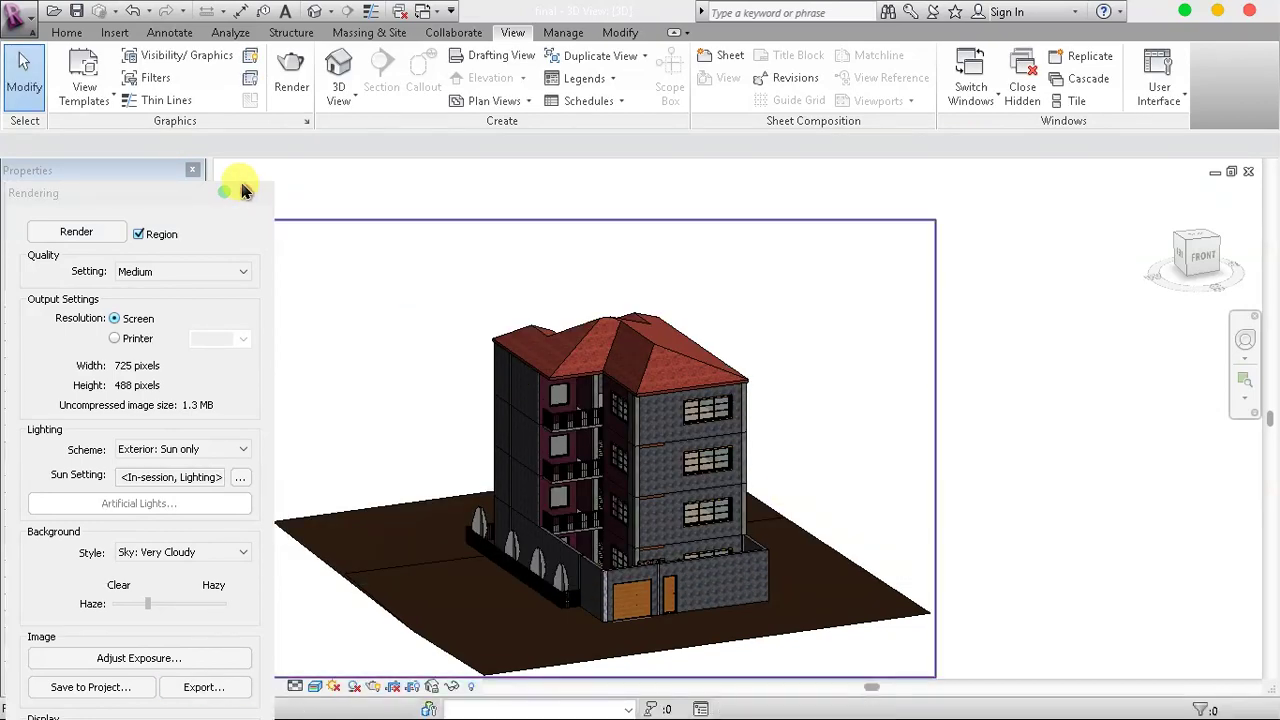
Select the render region, close the Rendering settings and clear the selection
left_click(694, 220)
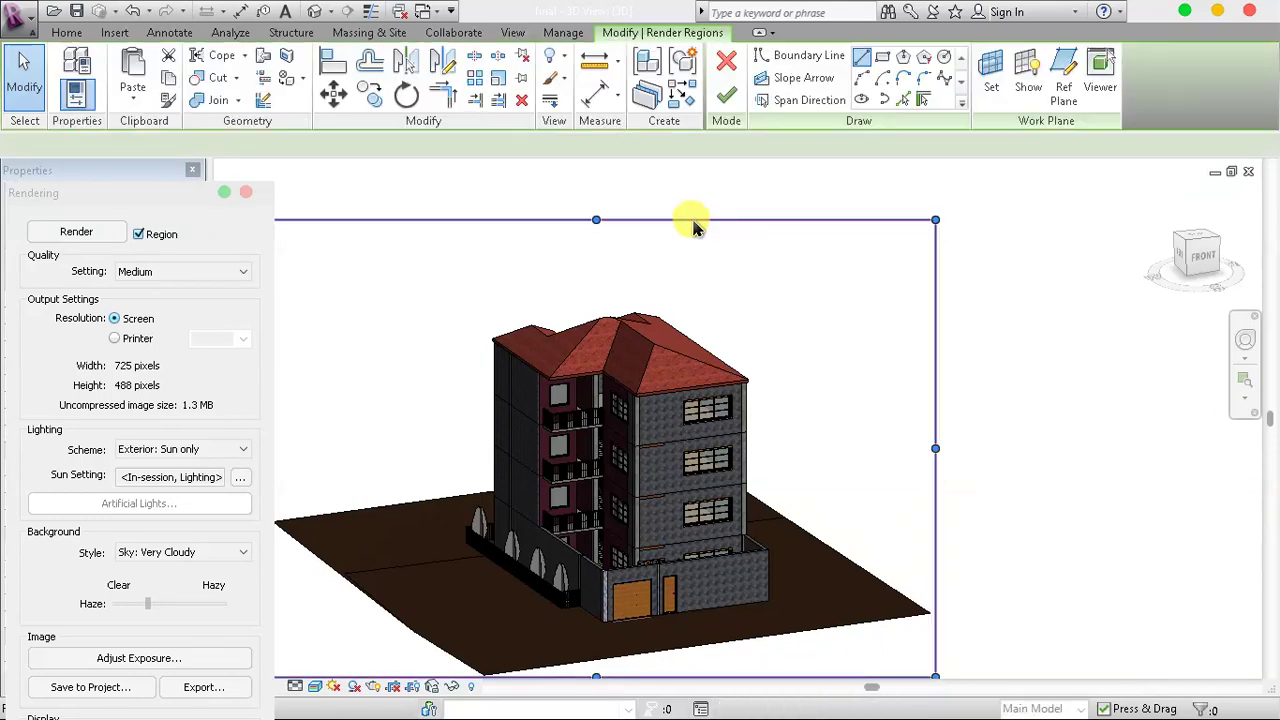
left_click(252, 194)
key("Escape")
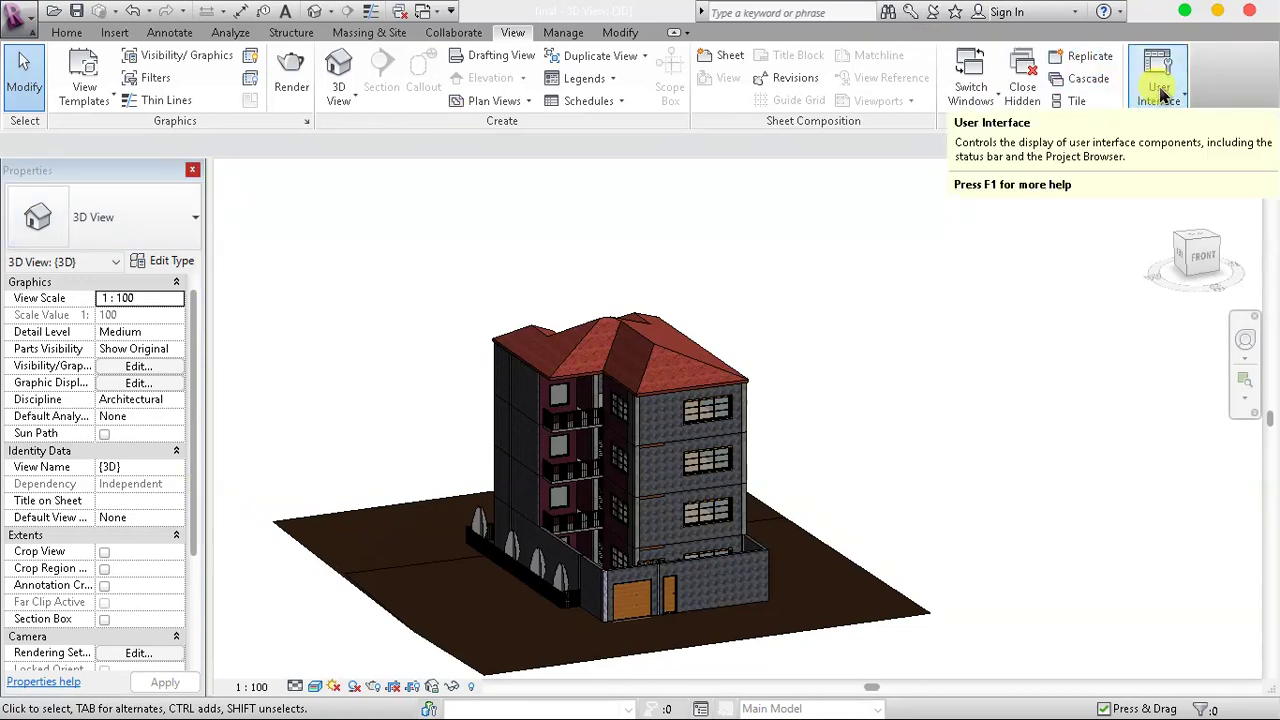
Turn on the Project Browser from the User Interface list
left_click(1160, 85)
left_click(1165, 167)
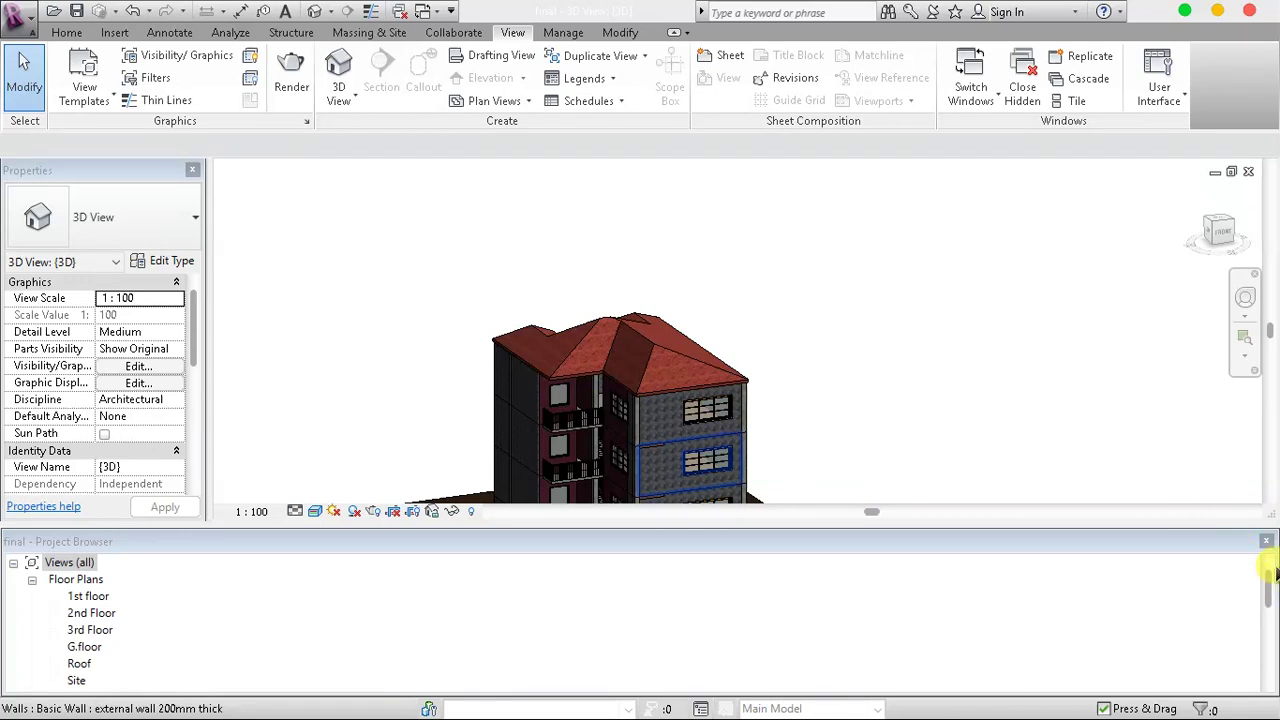
left_click(1203, 548)
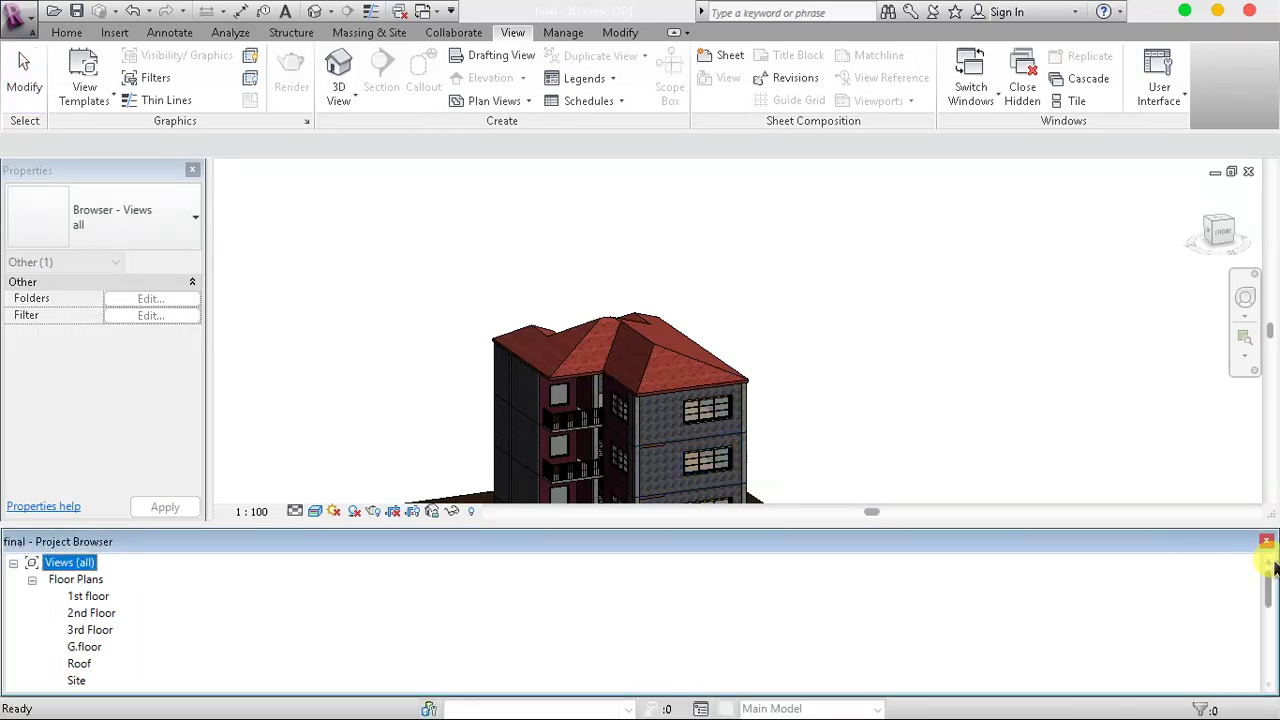
Dock the Project Browser beneath Properties and narrow the left panels
left_click_drag(1266, 562, 200, 562)
mouse_move(372, 543)
left_mouse_down()
mouse_move(531, 325)
mouse_move(146, 492)
left_mouse_up()
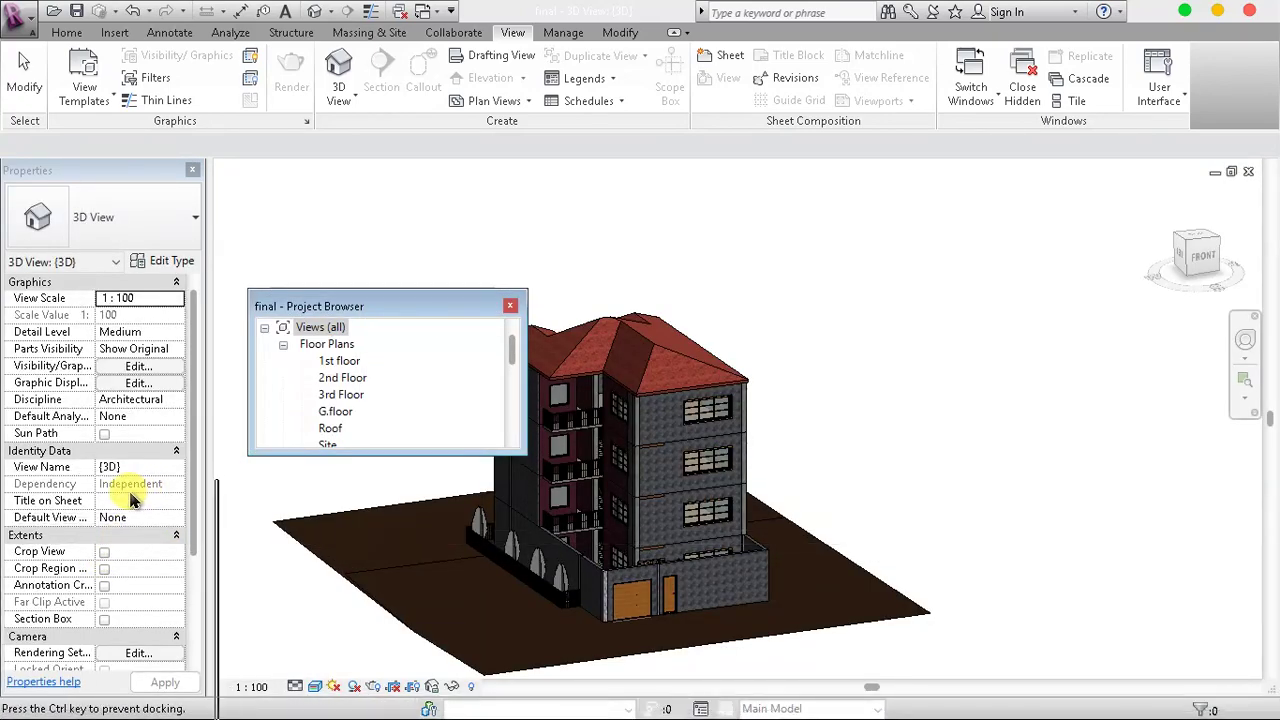
left_click_drag(146, 492, 113, 506)
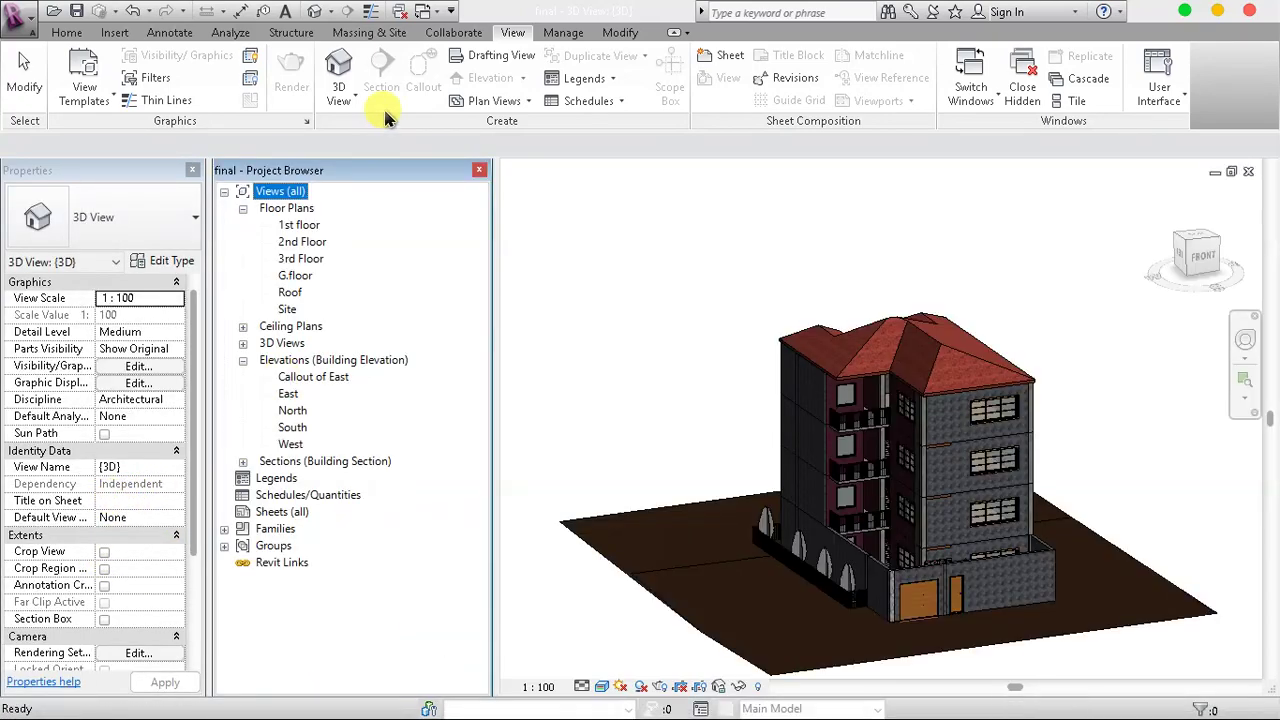
left_click_drag(390, 172, 90, 480)
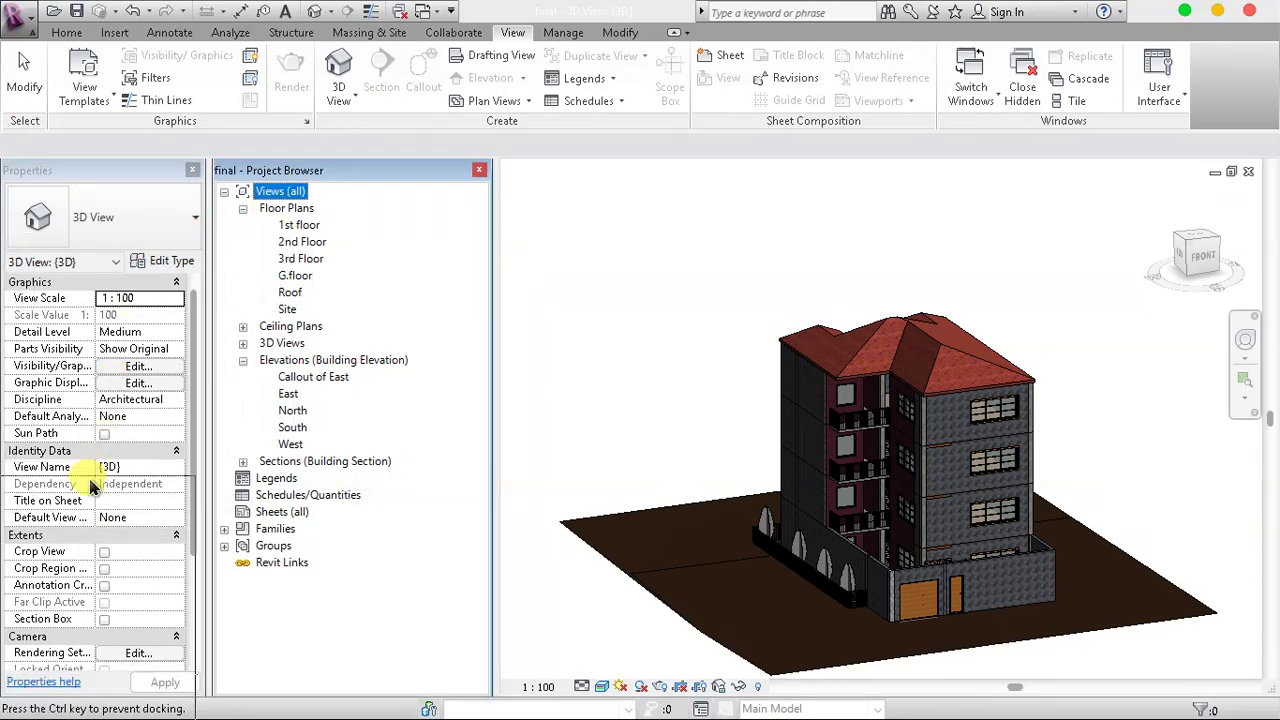
mouse_move(400, 172)
left_mouse_down()
mouse_move(152, 160)
mouse_move(149, 148)
left_mouse_up()
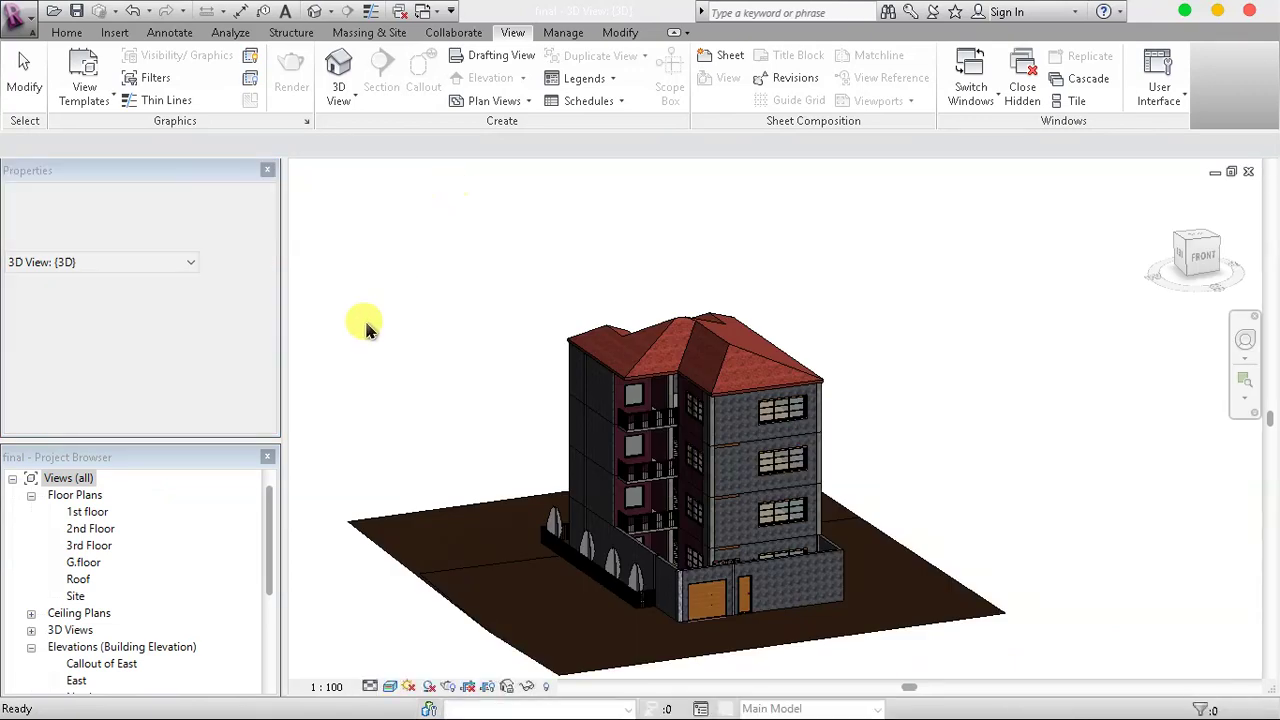
left_click_drag(283, 300, 222, 302)
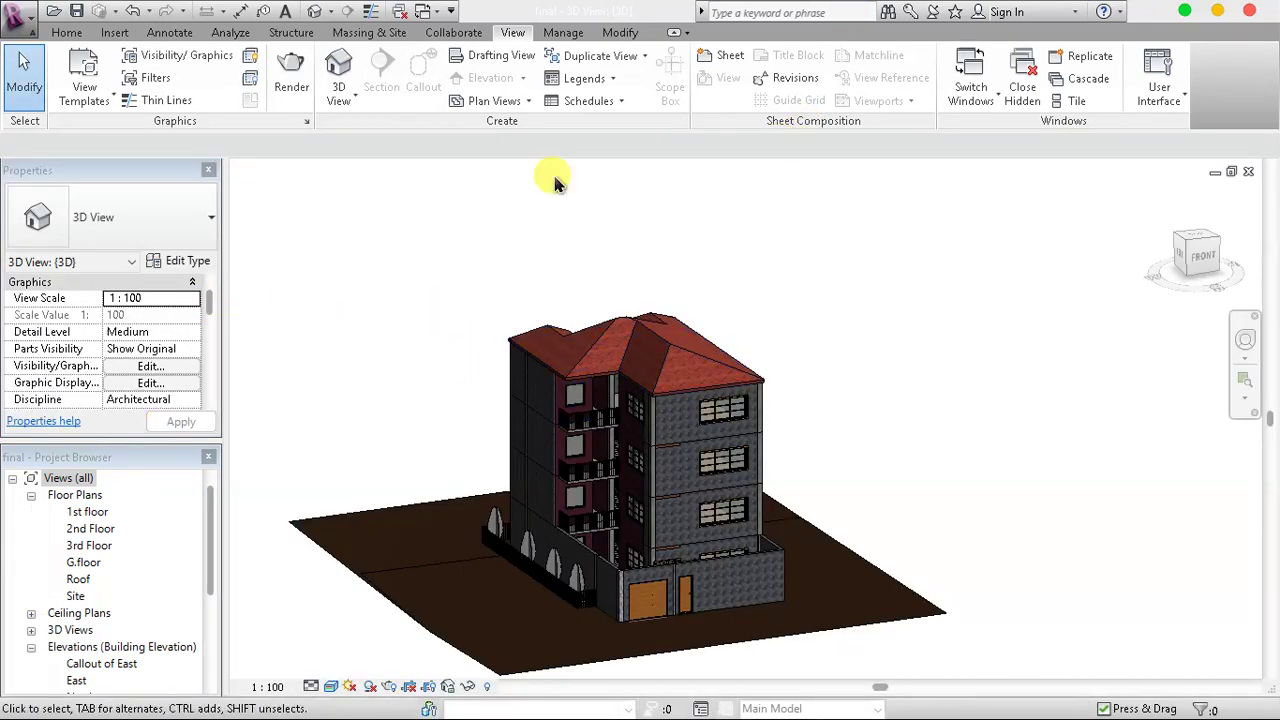
Open the East elevation view and scroll through it
left_click_drag(214, 509, 100, 565)
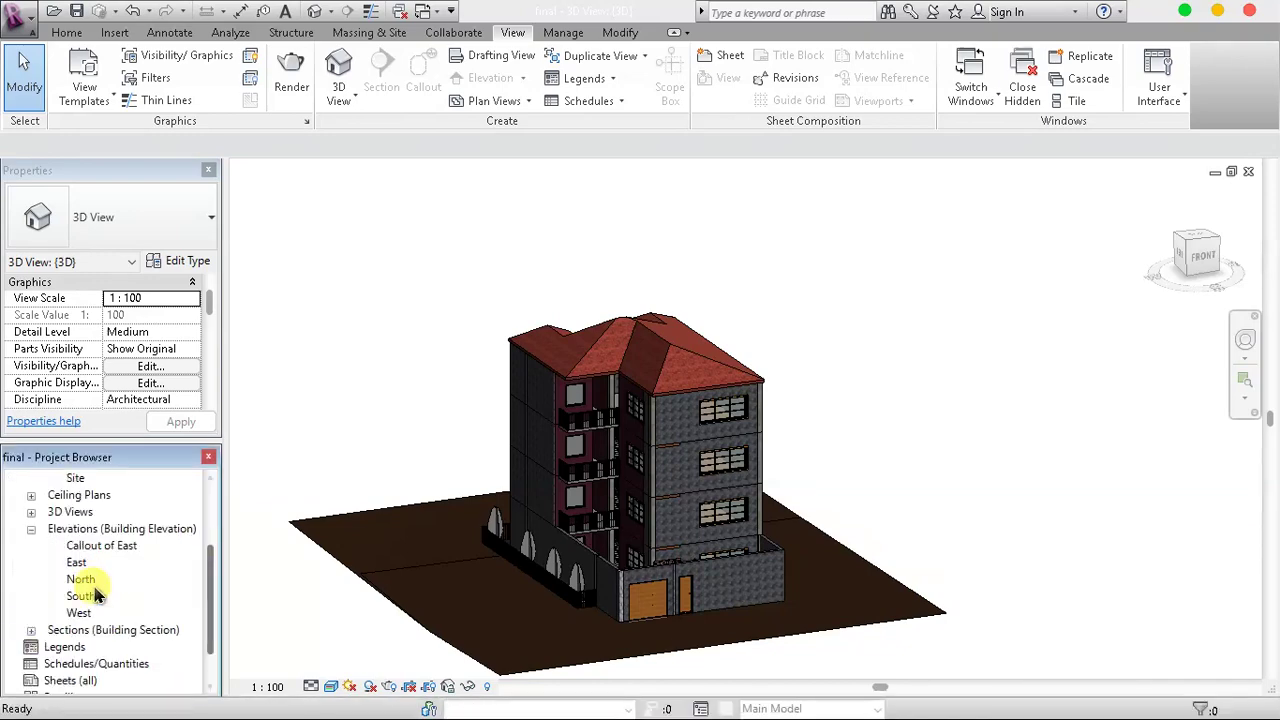
double_click(77, 562)
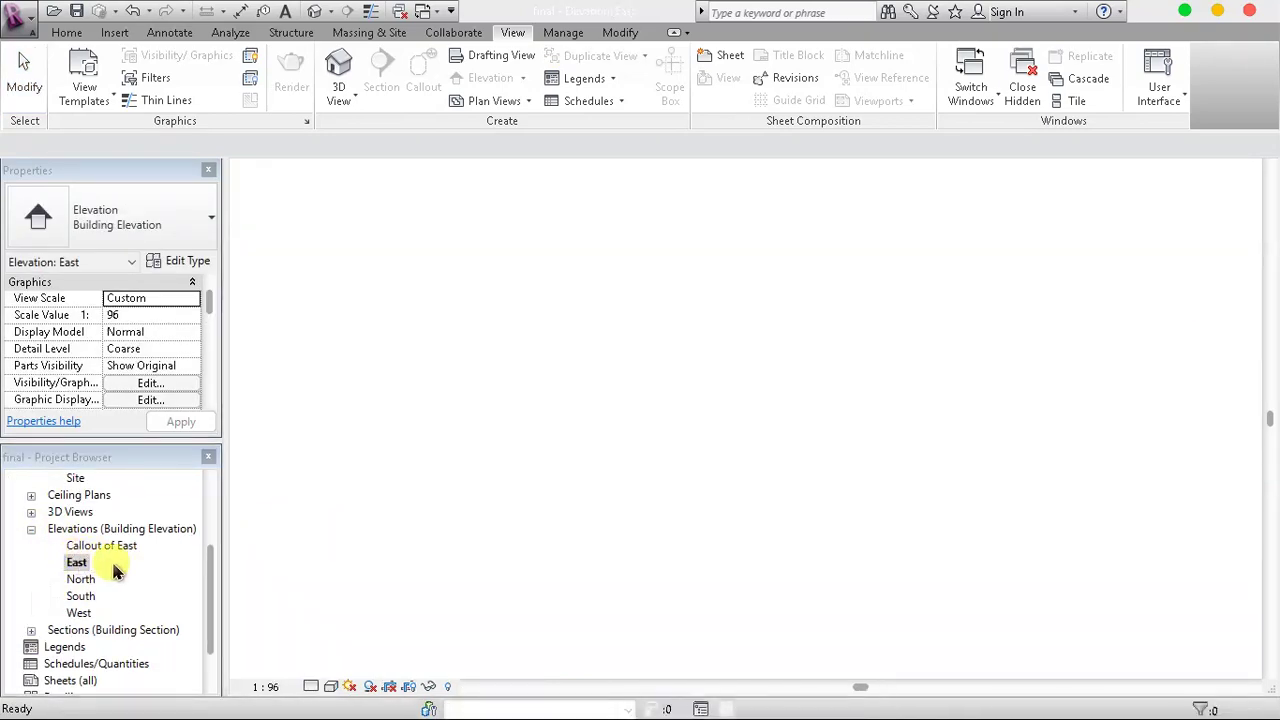
scroll(608, 280, "down", 3)
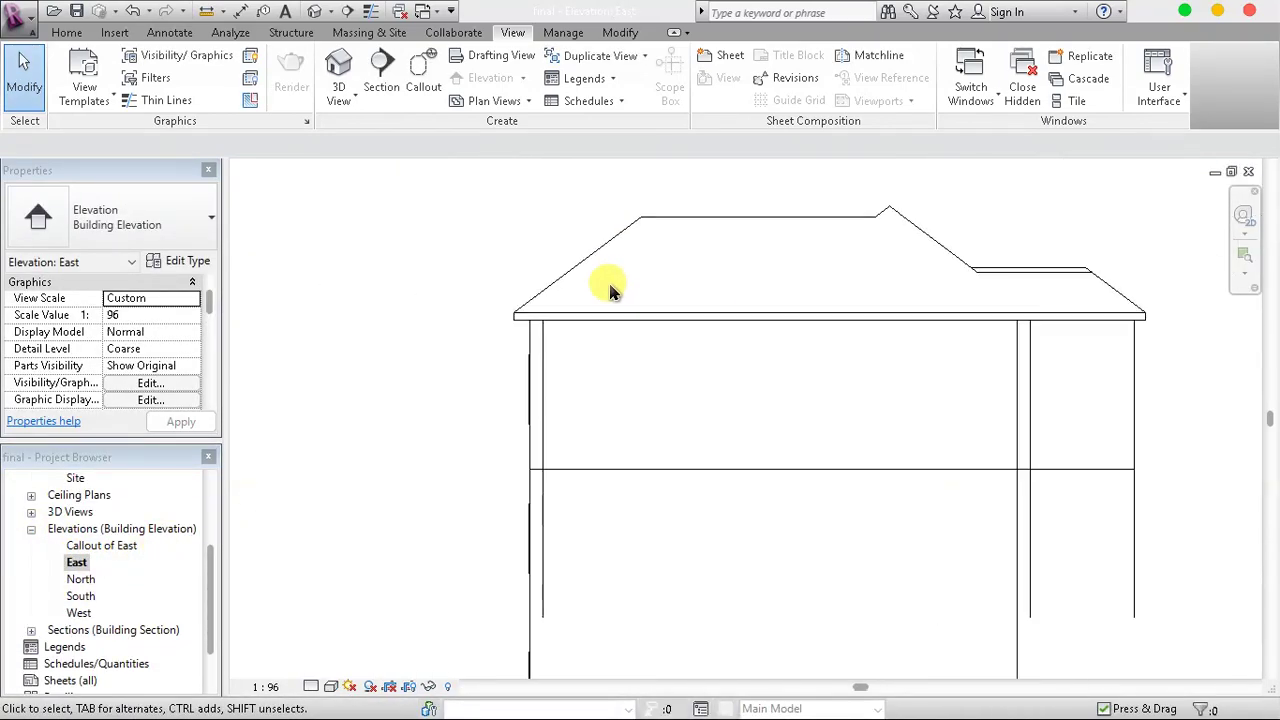
scroll(610, 286, "down", 2)
scroll(609, 288, "down", 2)
scroll(609, 300, "down", 1)
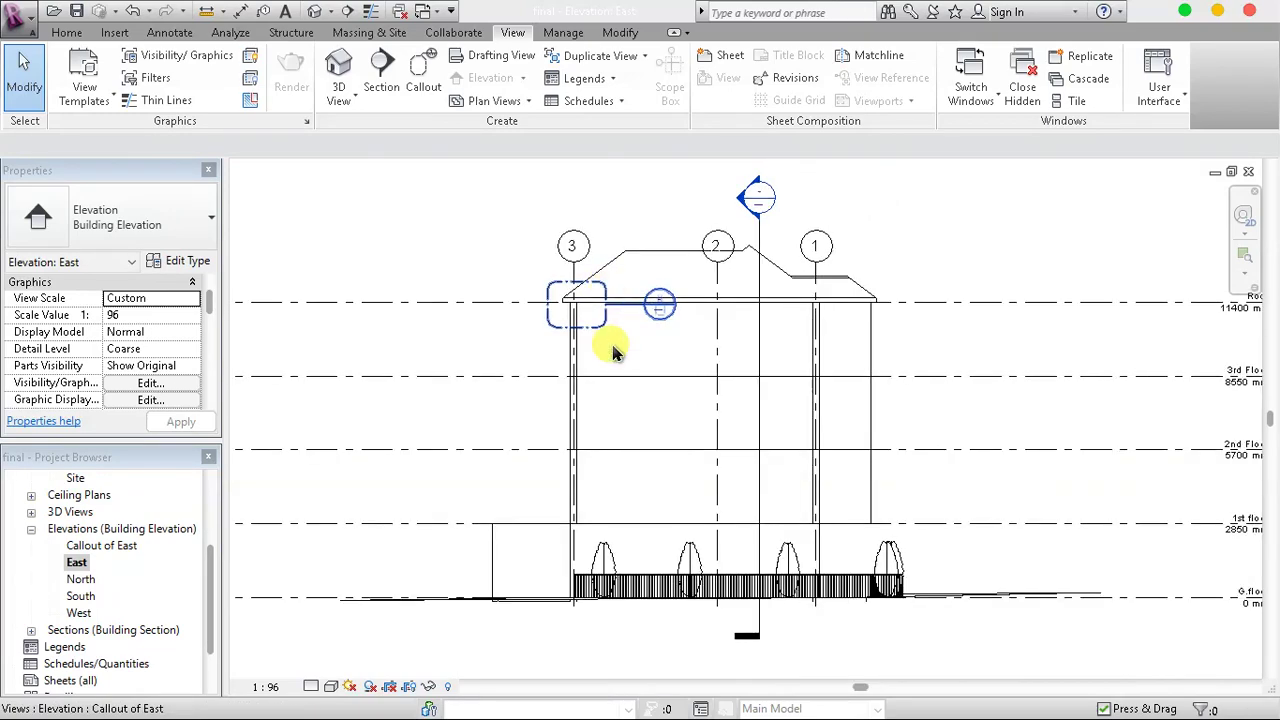
scroll(517, 587, "up", 2)
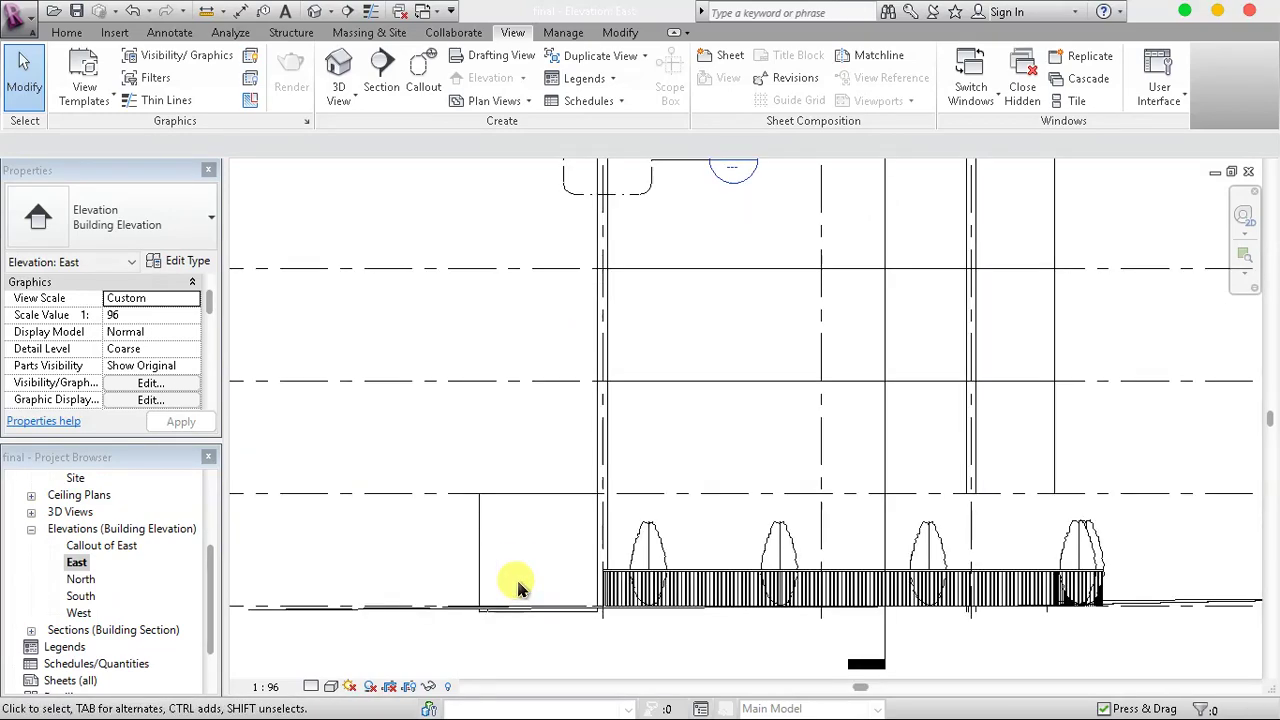
View the North, South and West elevations, then open Section 2 from its marker
double_click(82, 582)
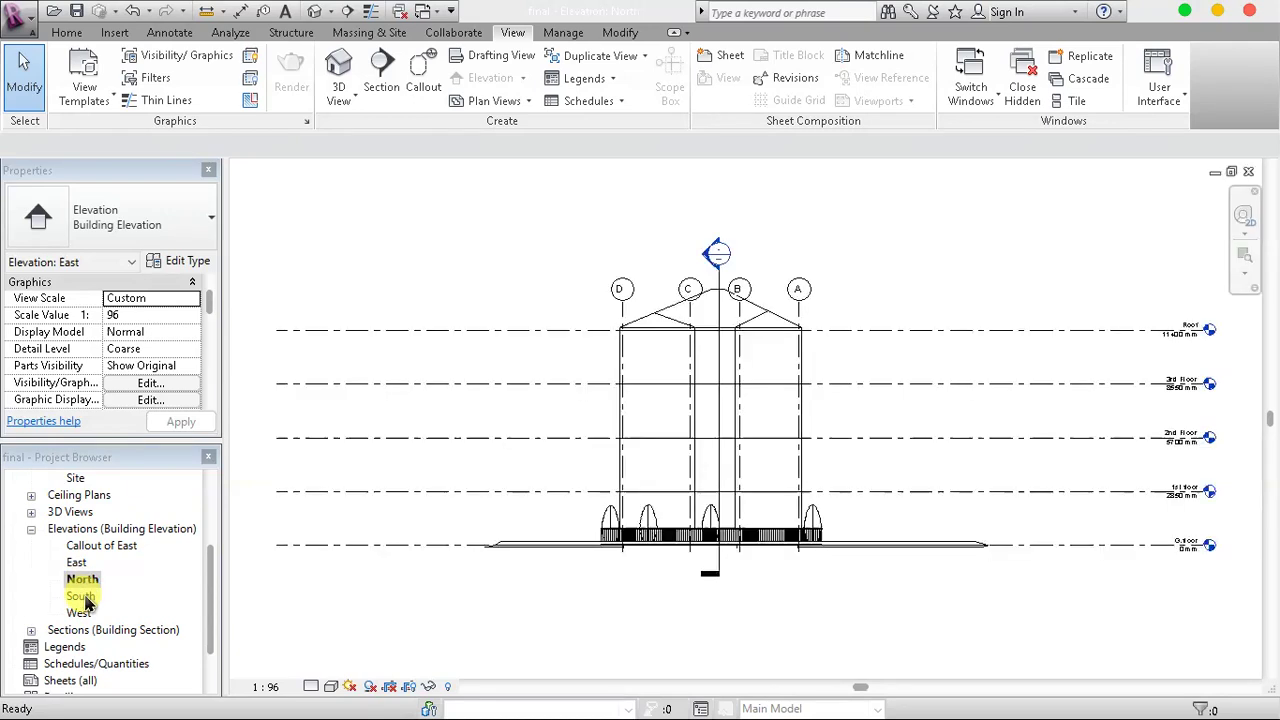
double_click(84, 597)
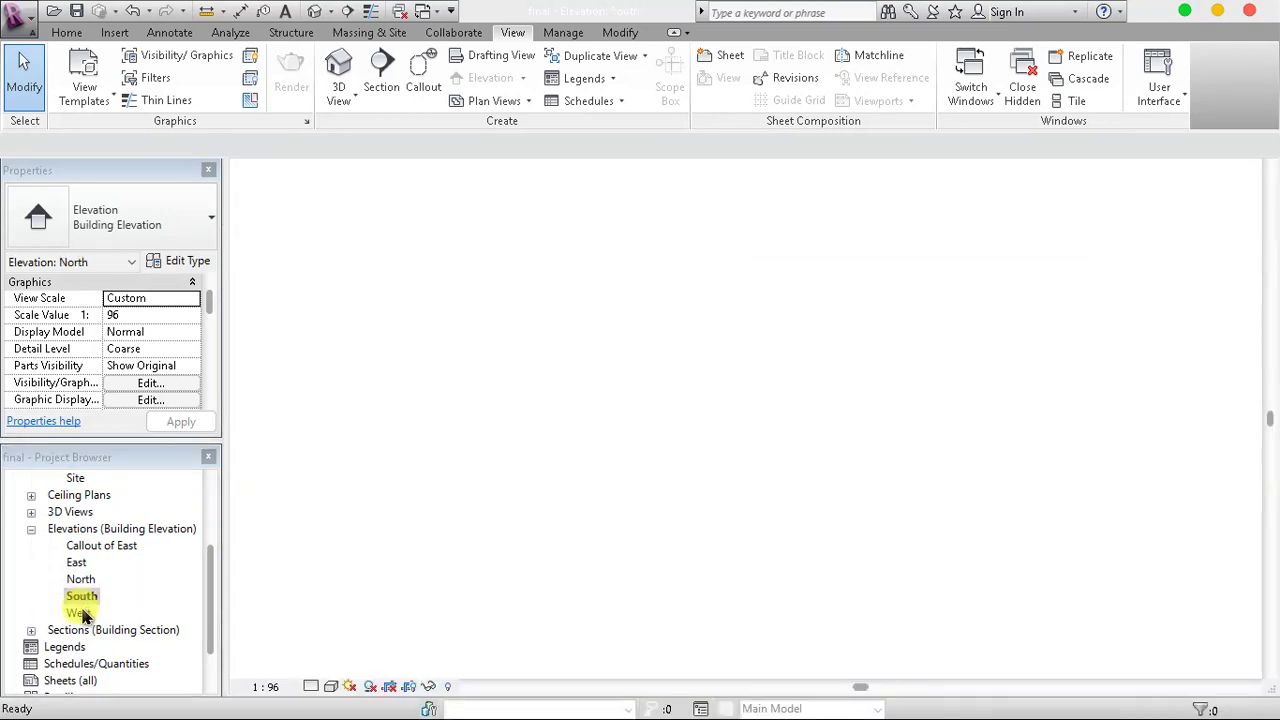
scroll(800, 365, "up", 2)
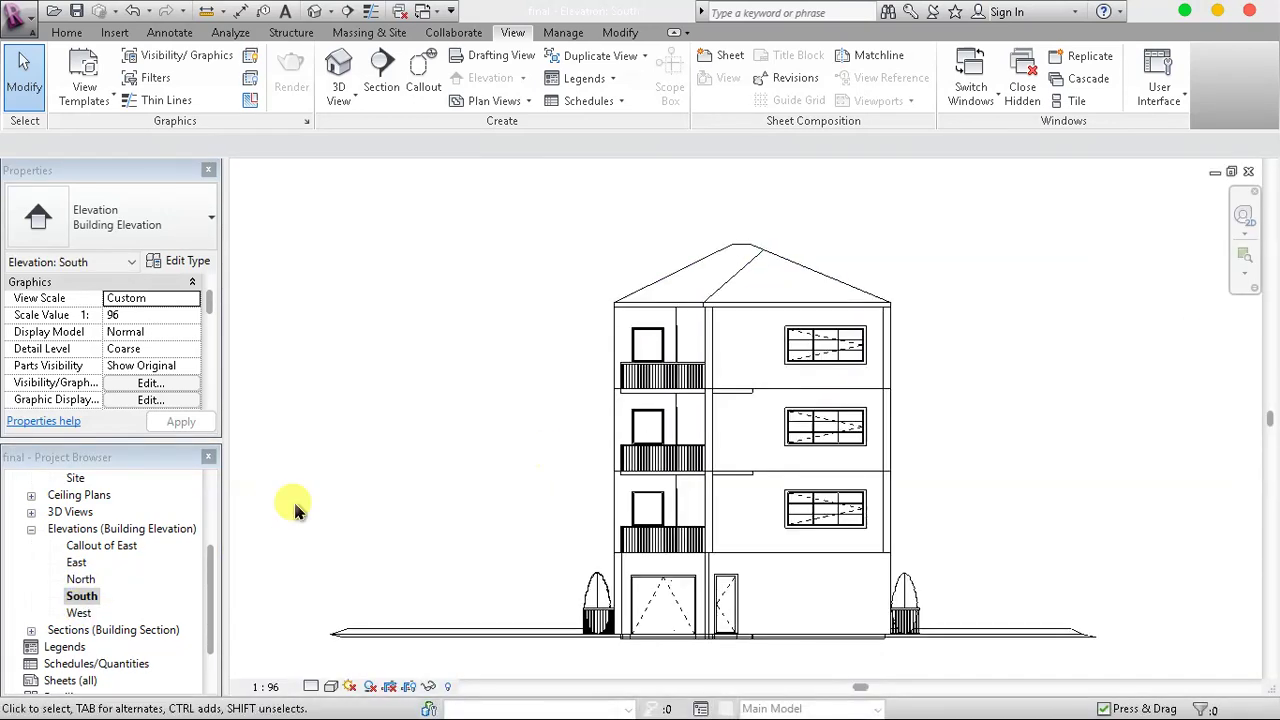
double_click(79, 612)
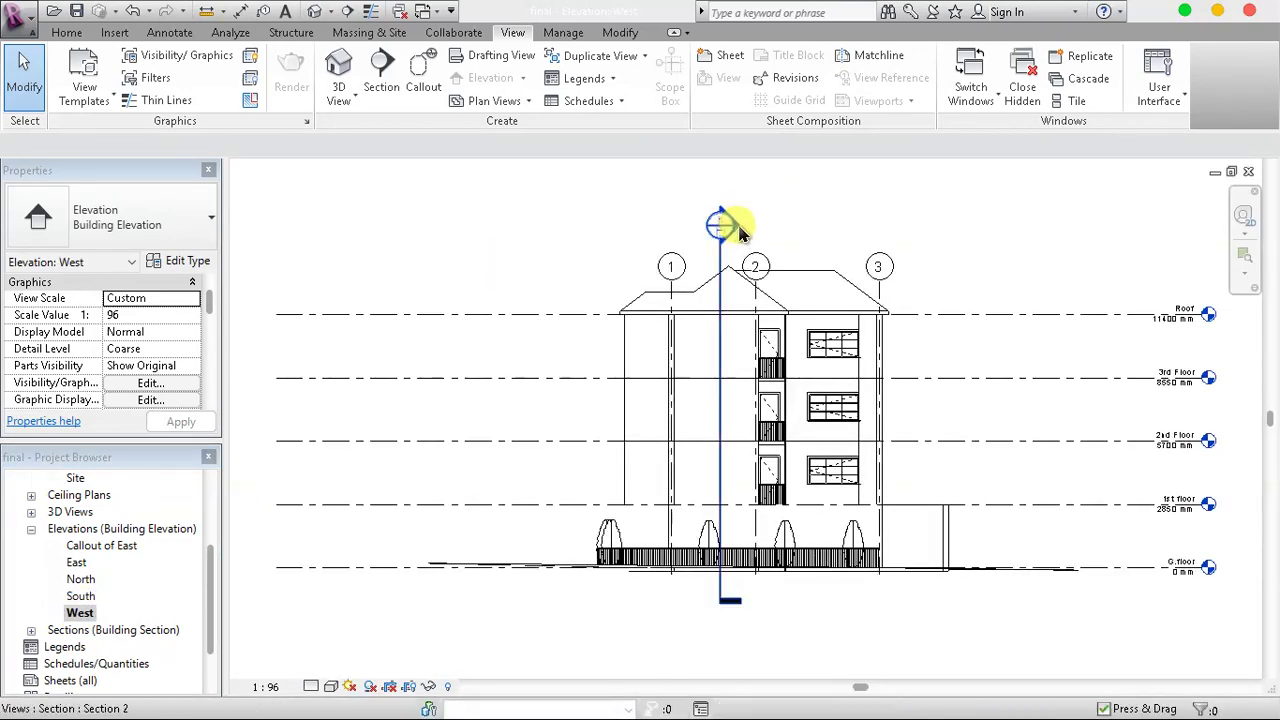
double_click(738, 228)
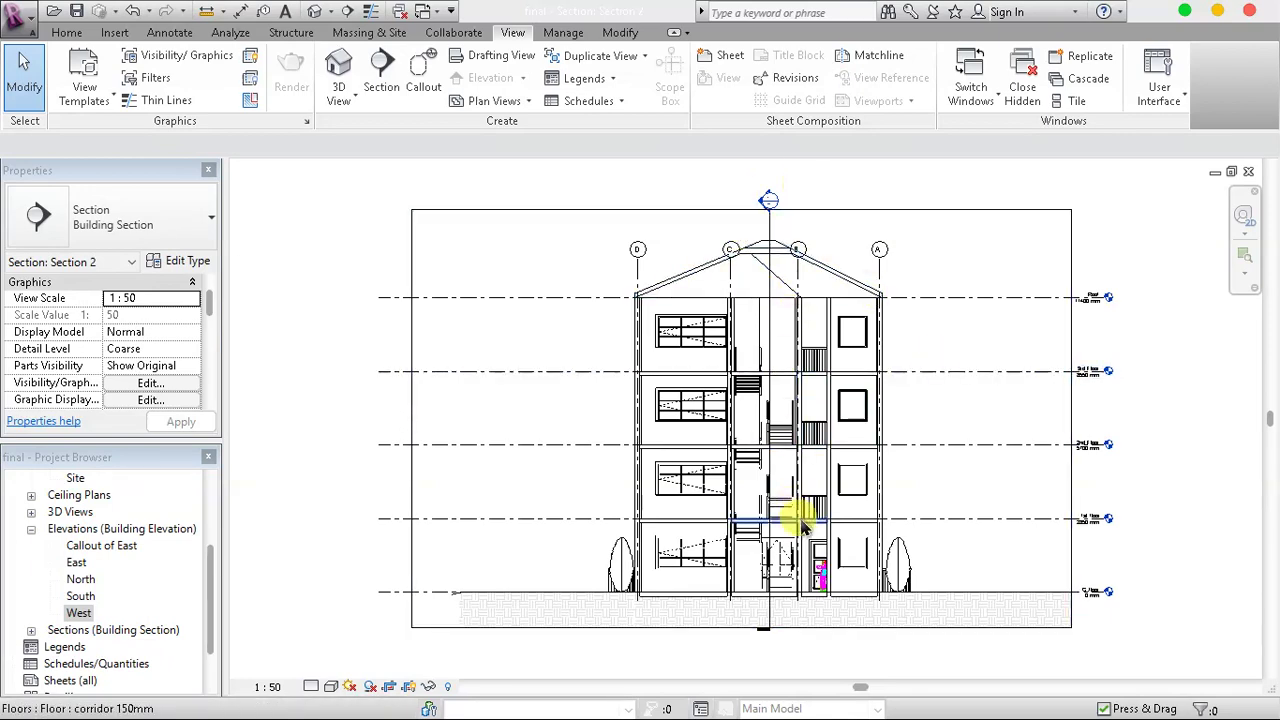
scroll(800, 522, "up", 4)
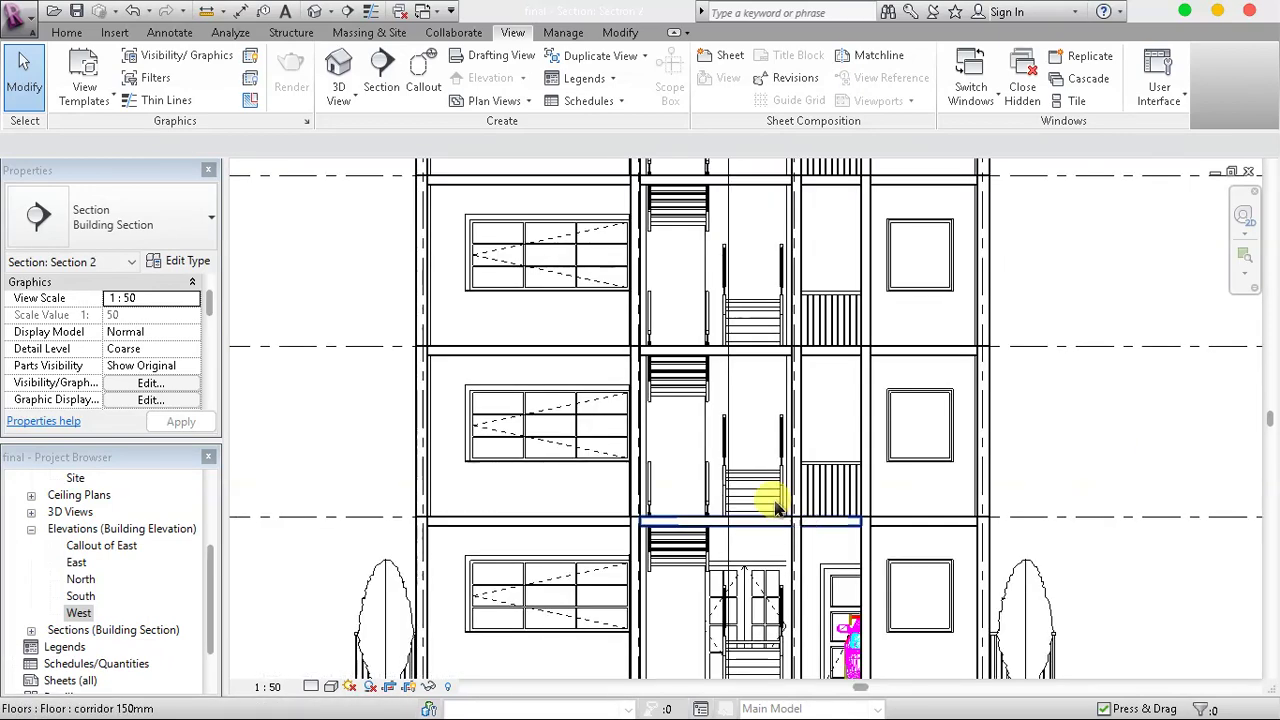
Open the G.floor plan view
left_click_drag(213, 563, 209, 506)
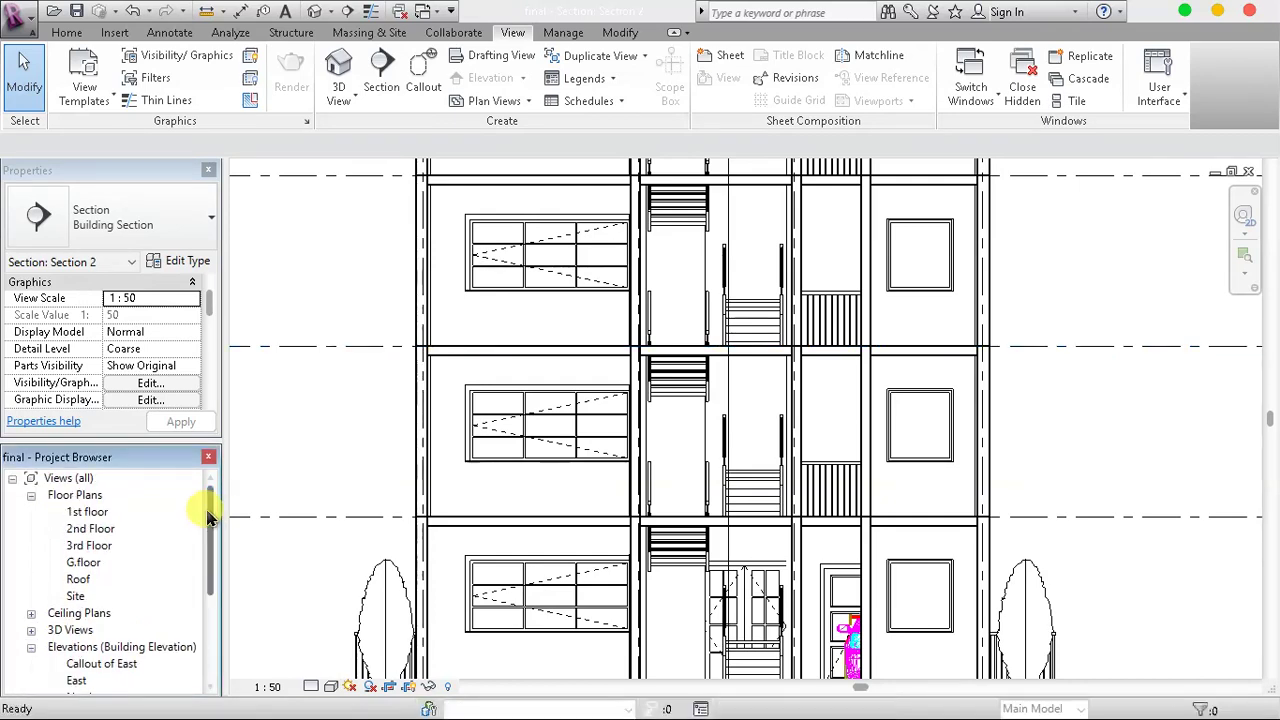
double_click(80, 562)
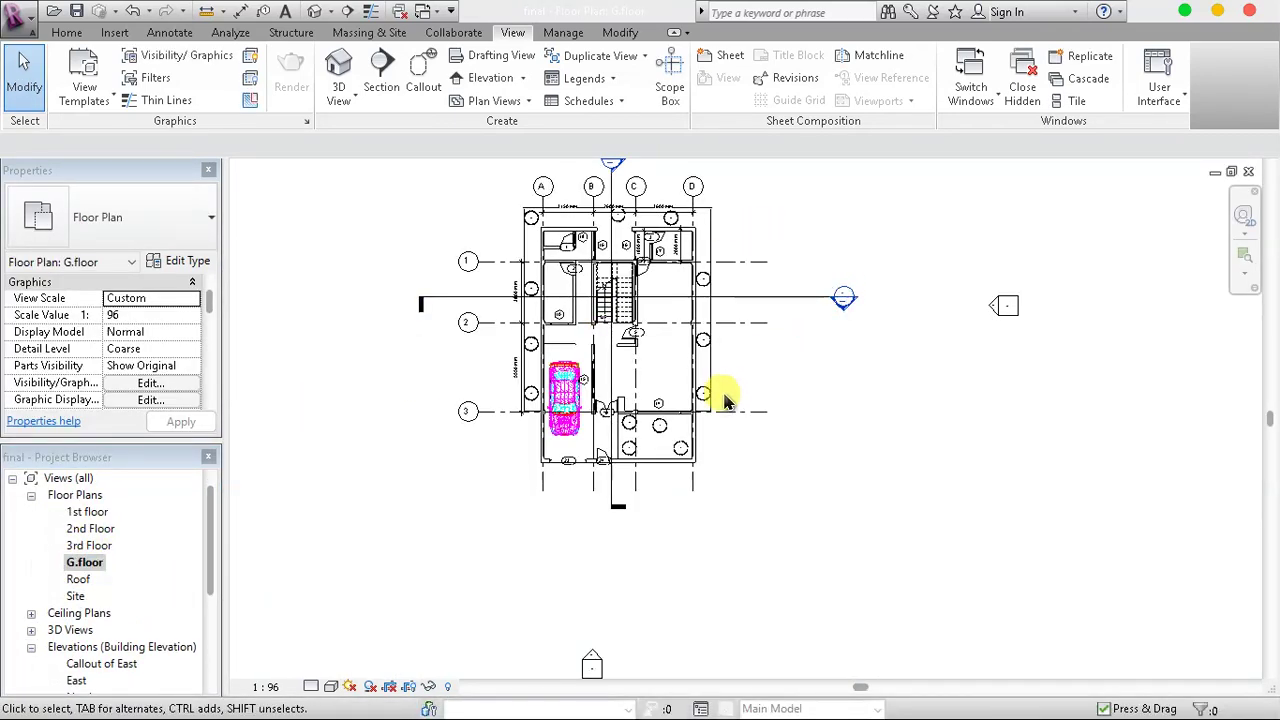
scroll(729, 400, "down", 2)
Open Section 1 from its plan marker, zoom around the stair, then return to the 1st floor plan
double_click(659, 254)
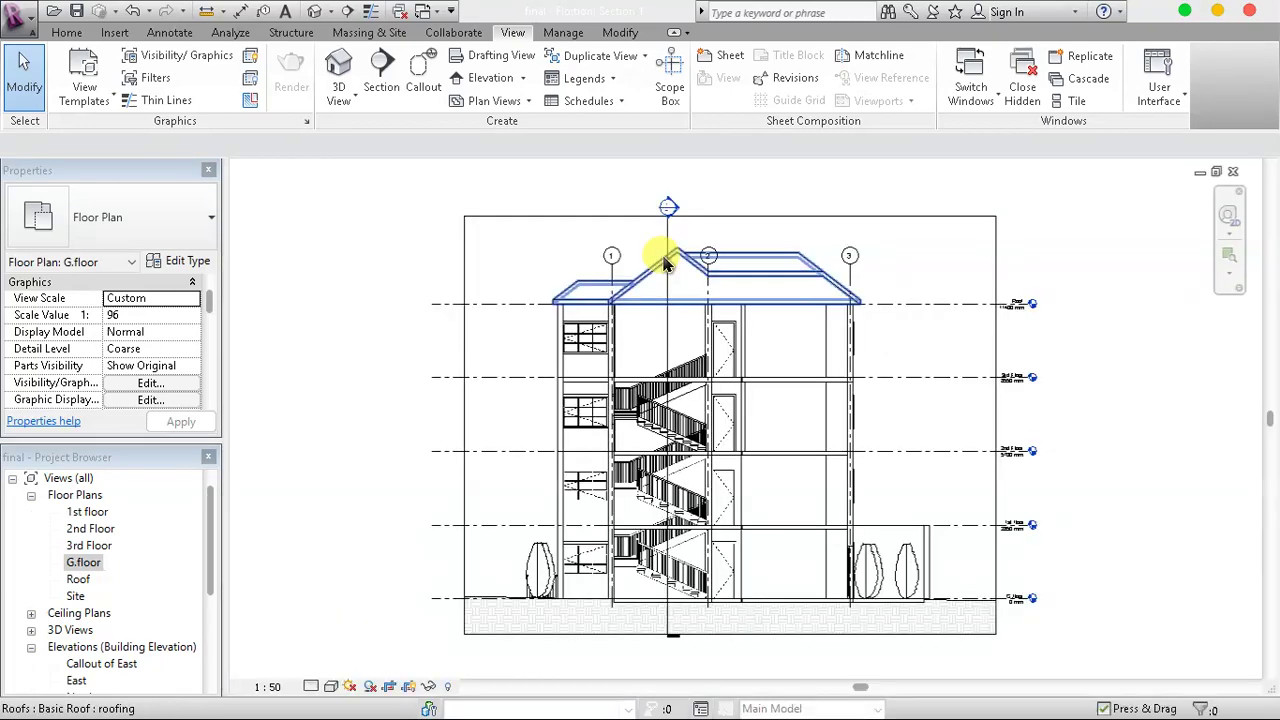
scroll(745, 398, "up", 3)
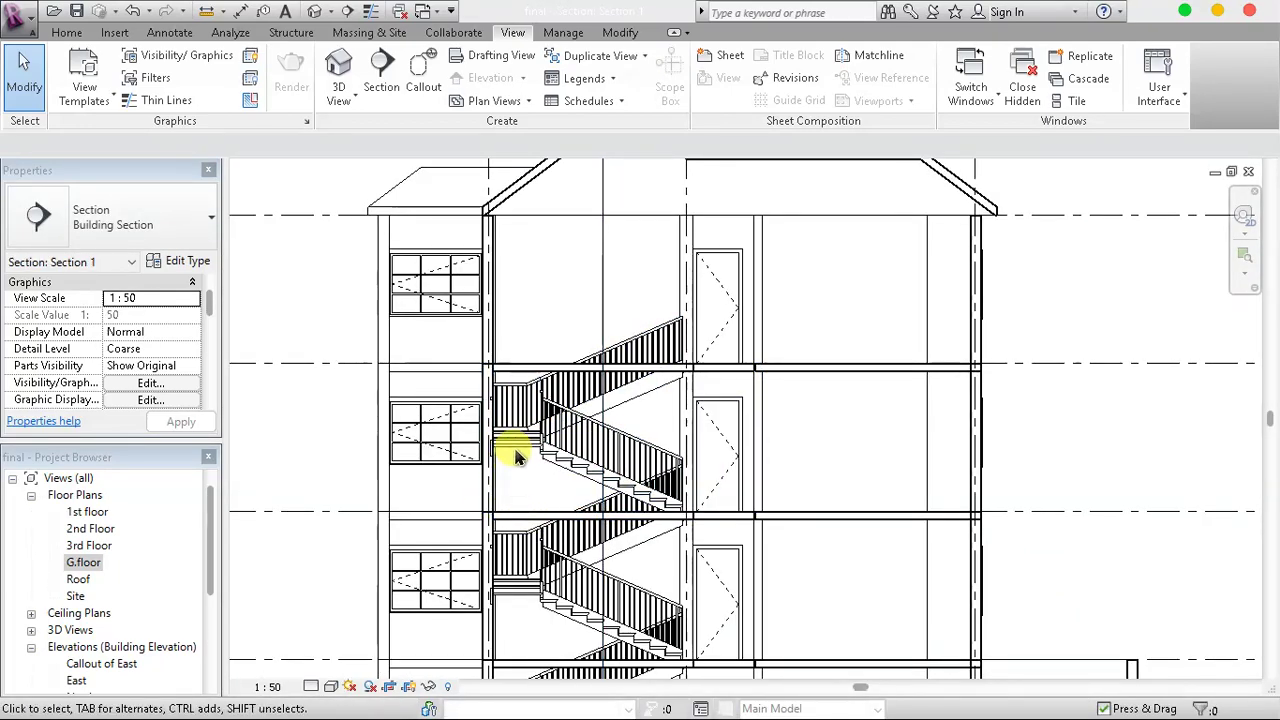
scroll(508, 436, "up", 3)
scroll(475, 375, "up", 3)
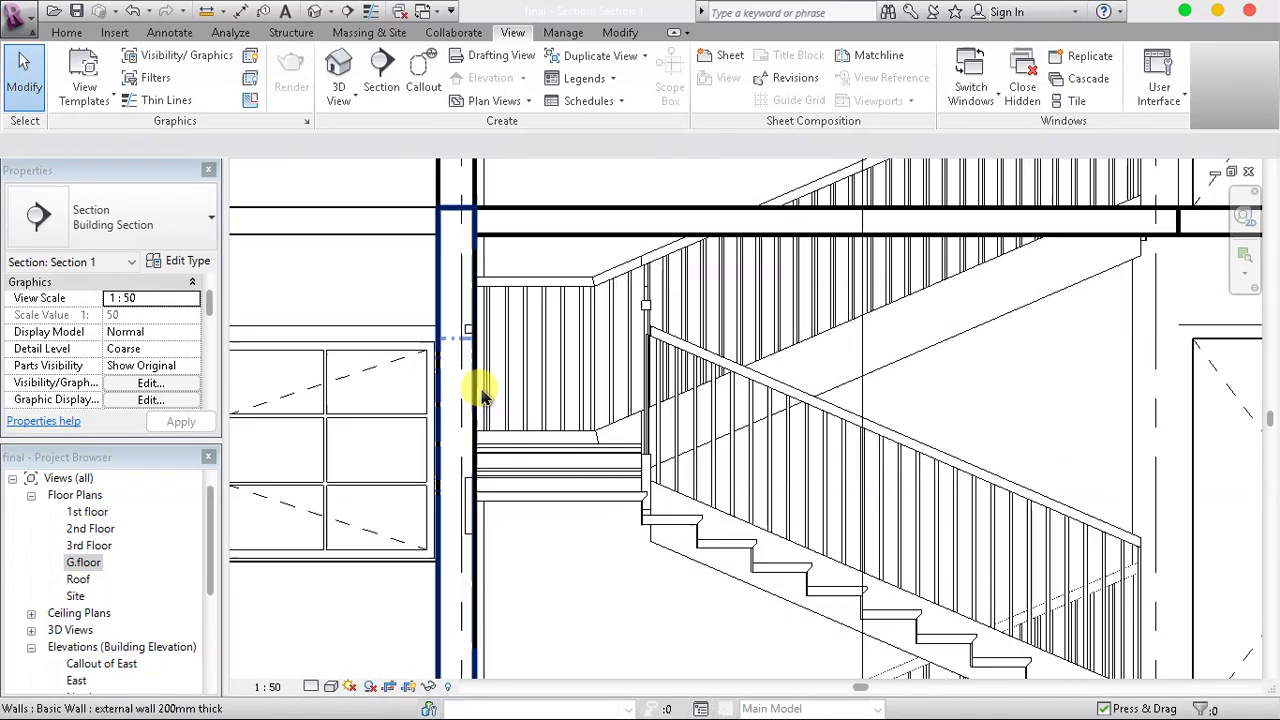
scroll(534, 394, "down", 2)
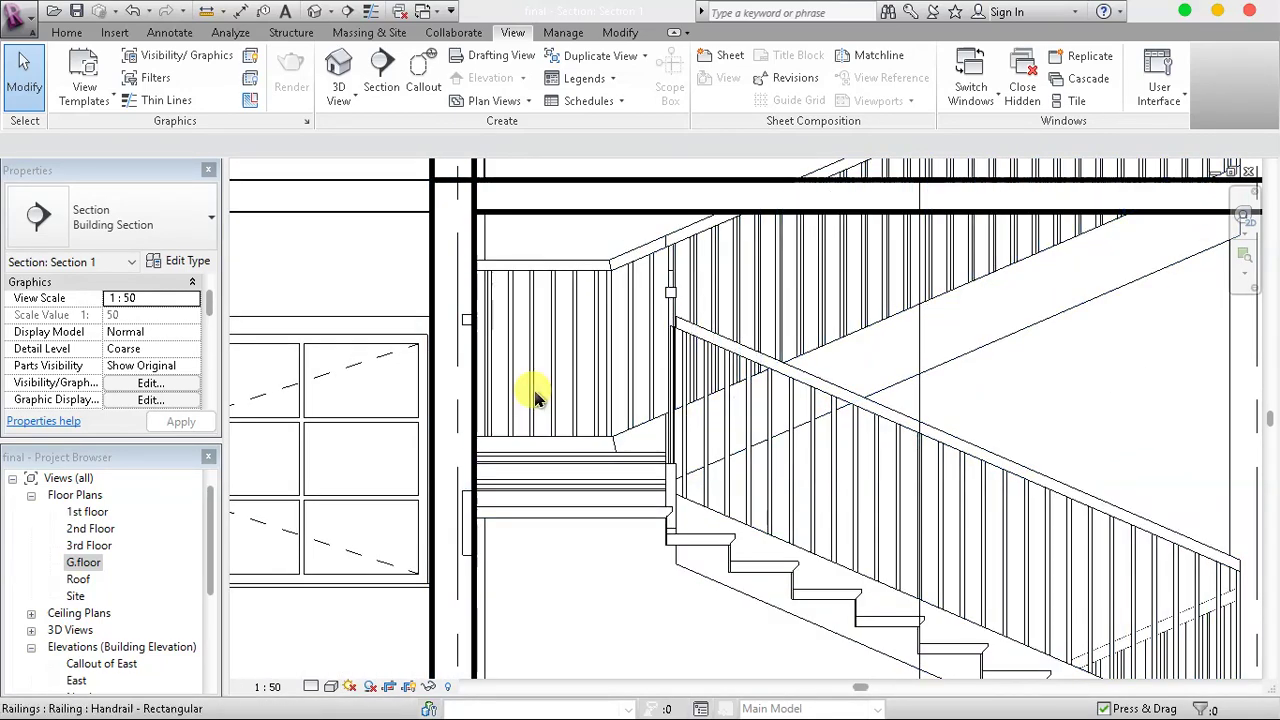
scroll(534, 394, "down", 2)
scroll(534, 395, "down", 2)
scroll(534, 394, "down", 3)
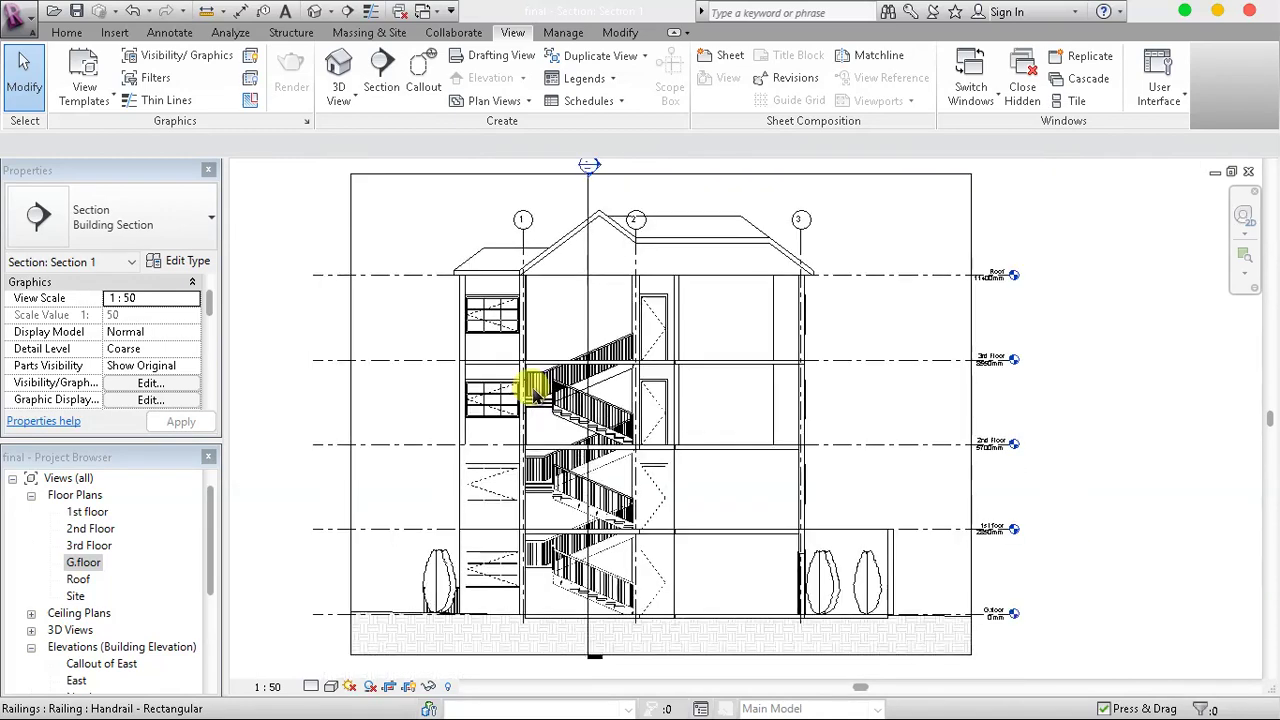
double_click(86, 511)
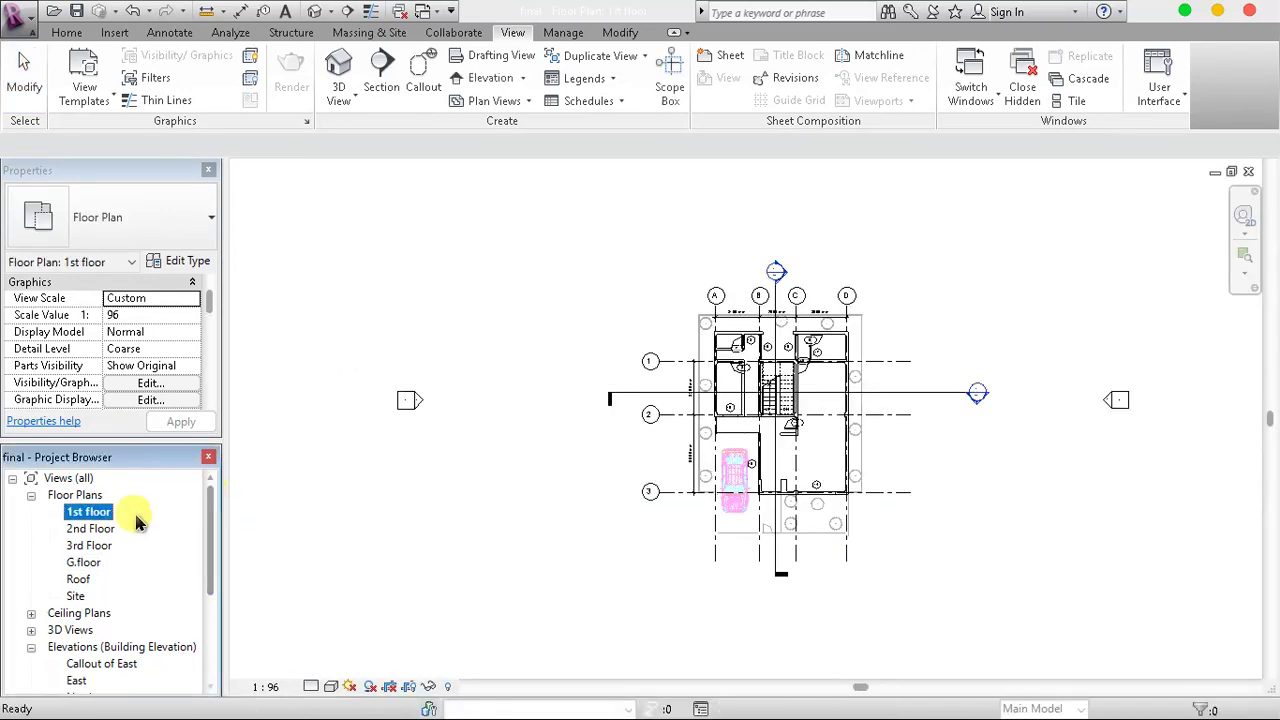
left_click(96, 518)
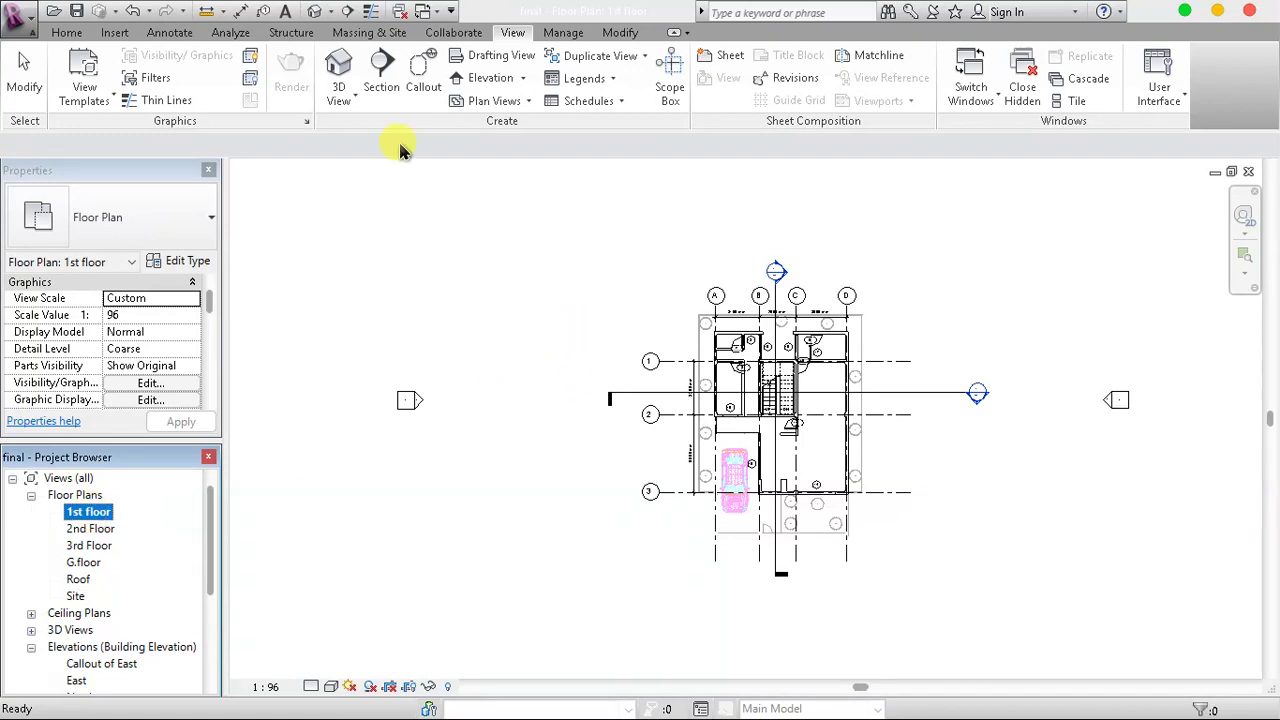
left_click(60, 35)
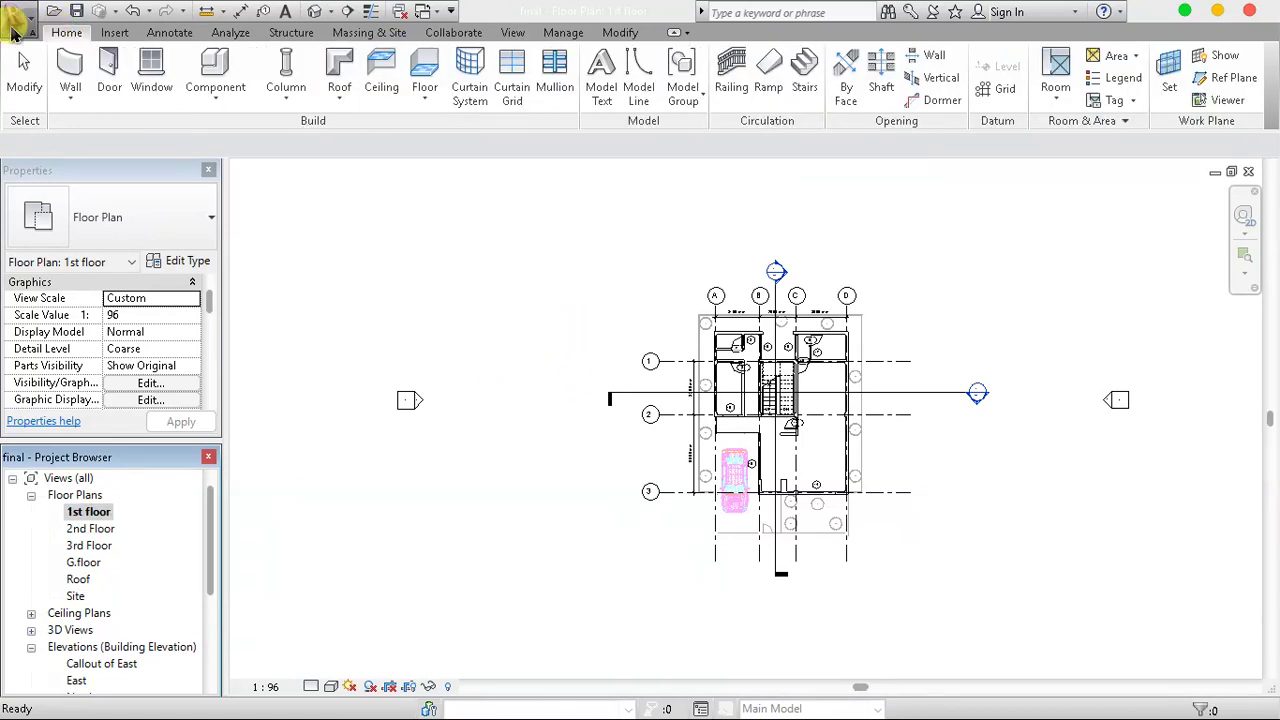
left_click(14, 30)
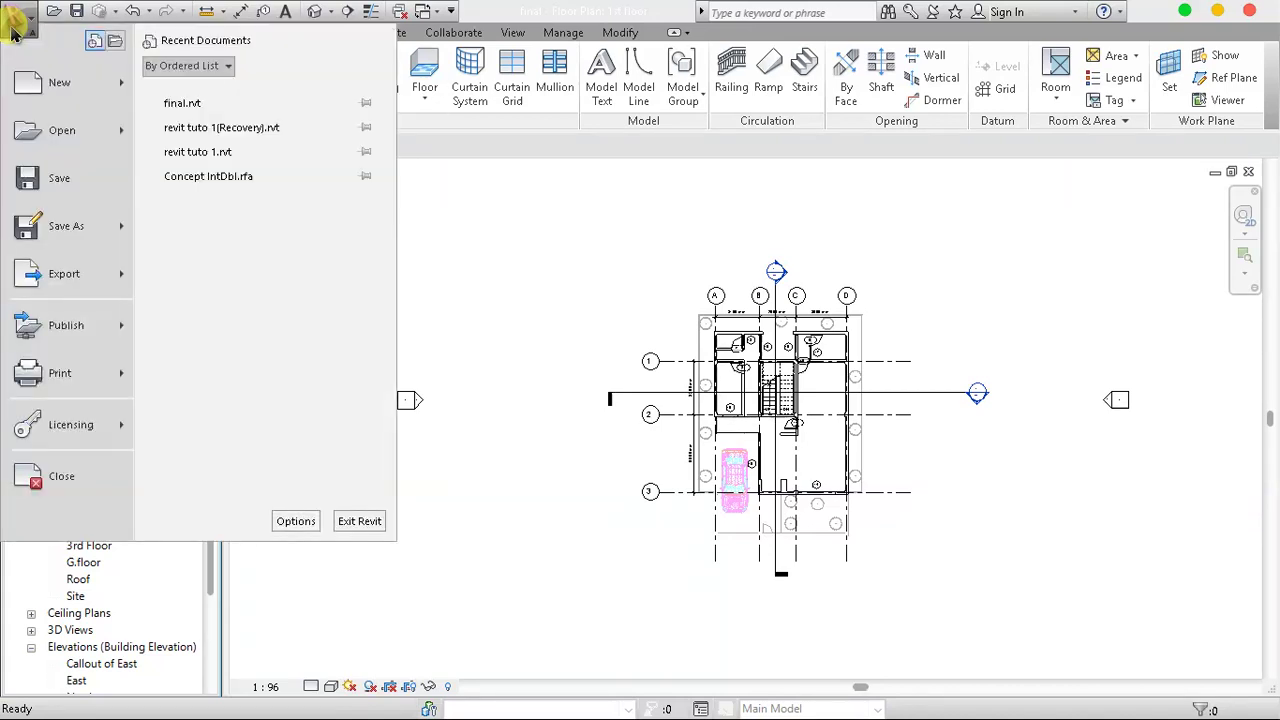
left_click(122, 273)
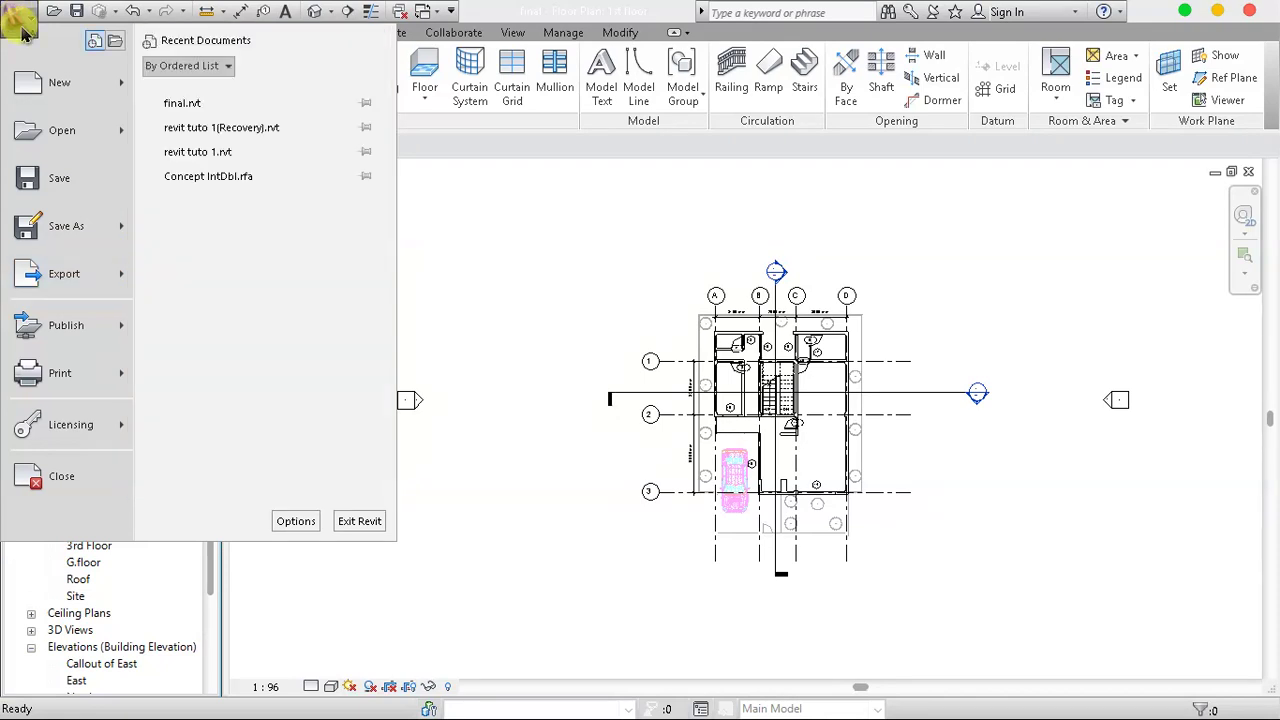
left_click(104, 273)
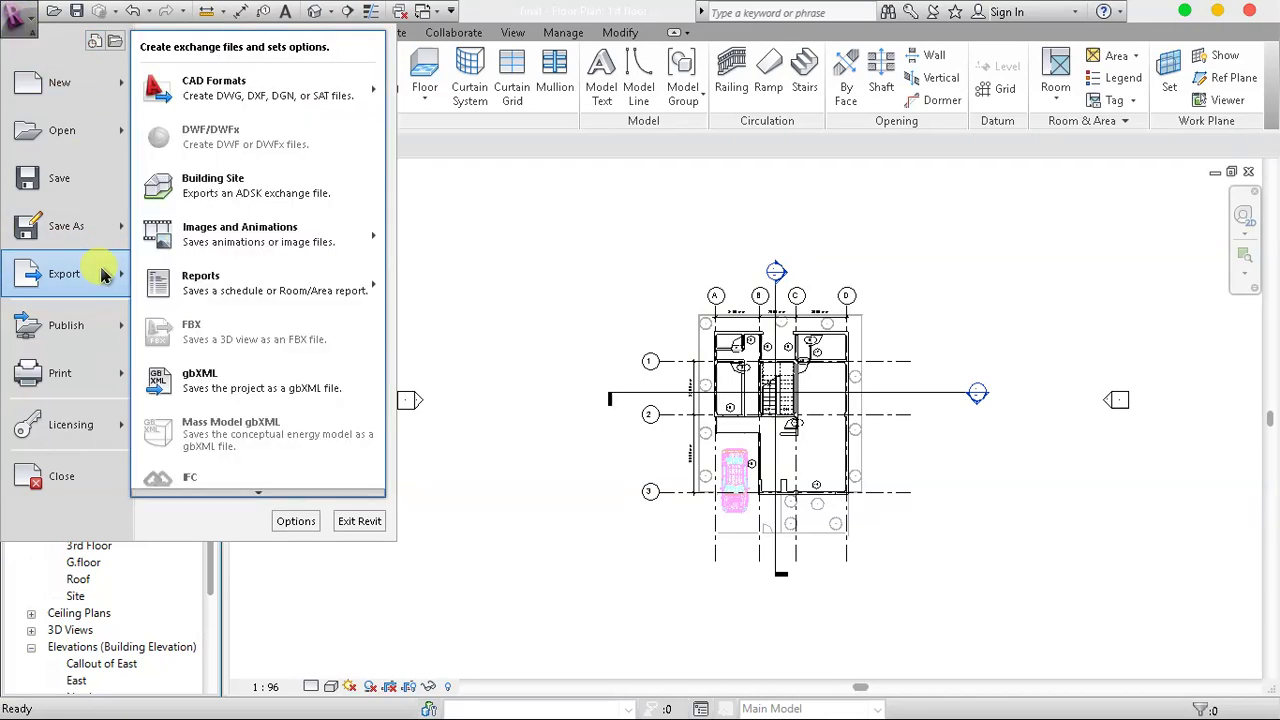
mouse_move(260, 88)
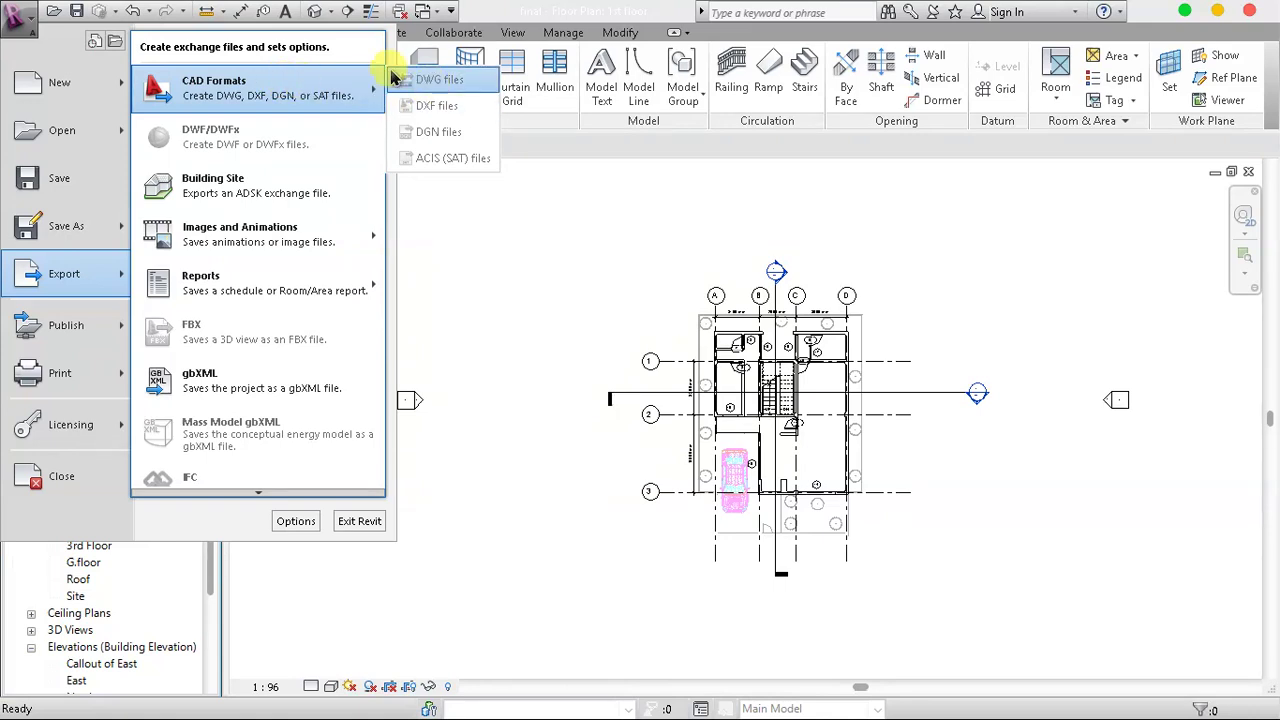
left_click(643, 137)
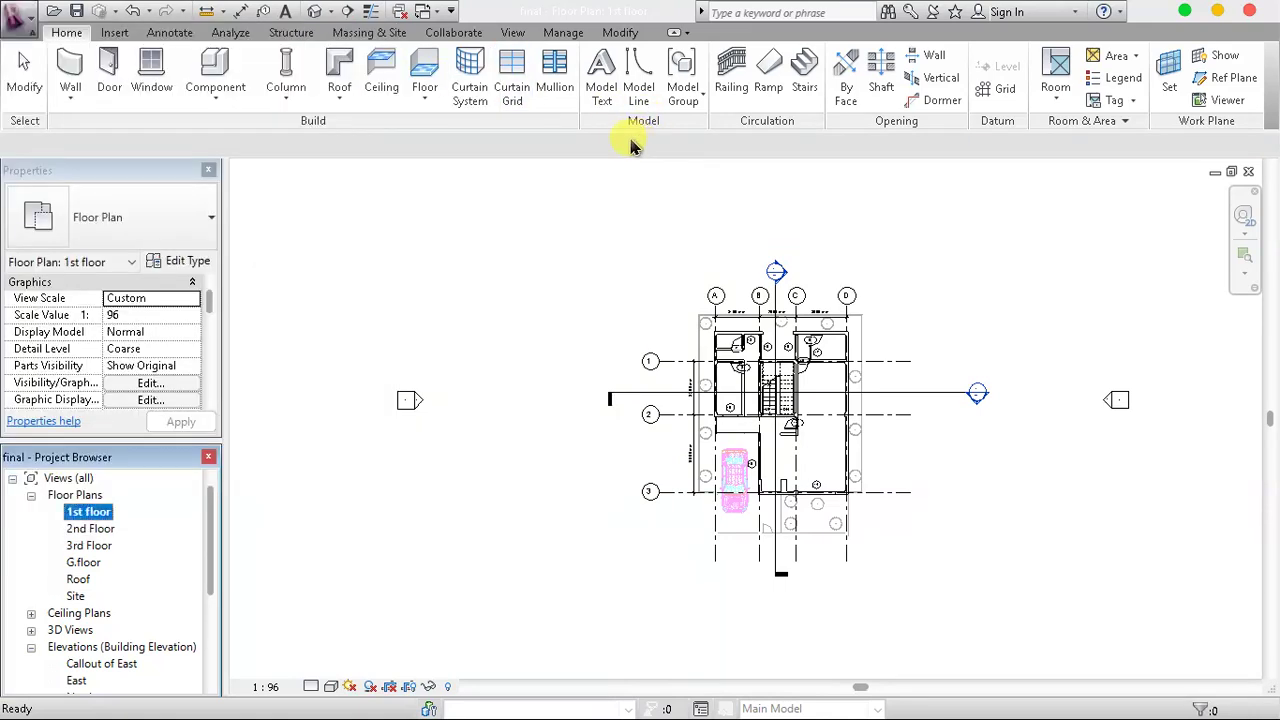
left_click(30, 20)
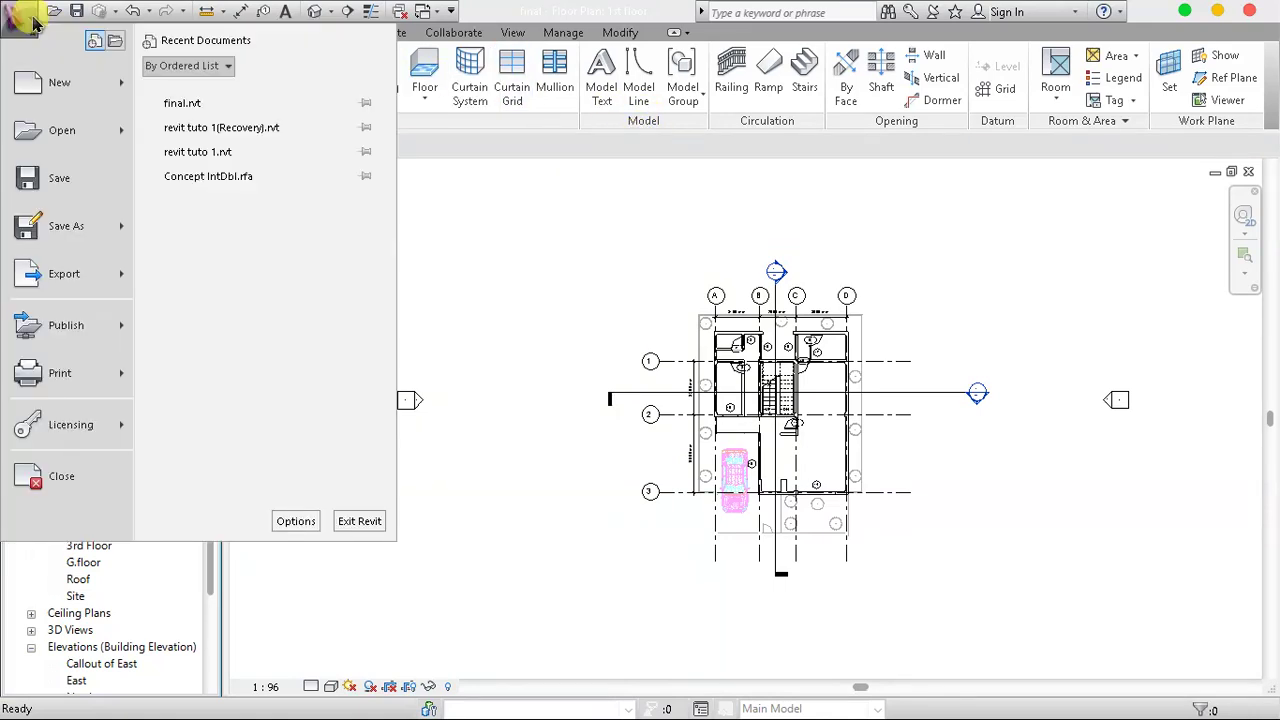
left_click(80, 190)
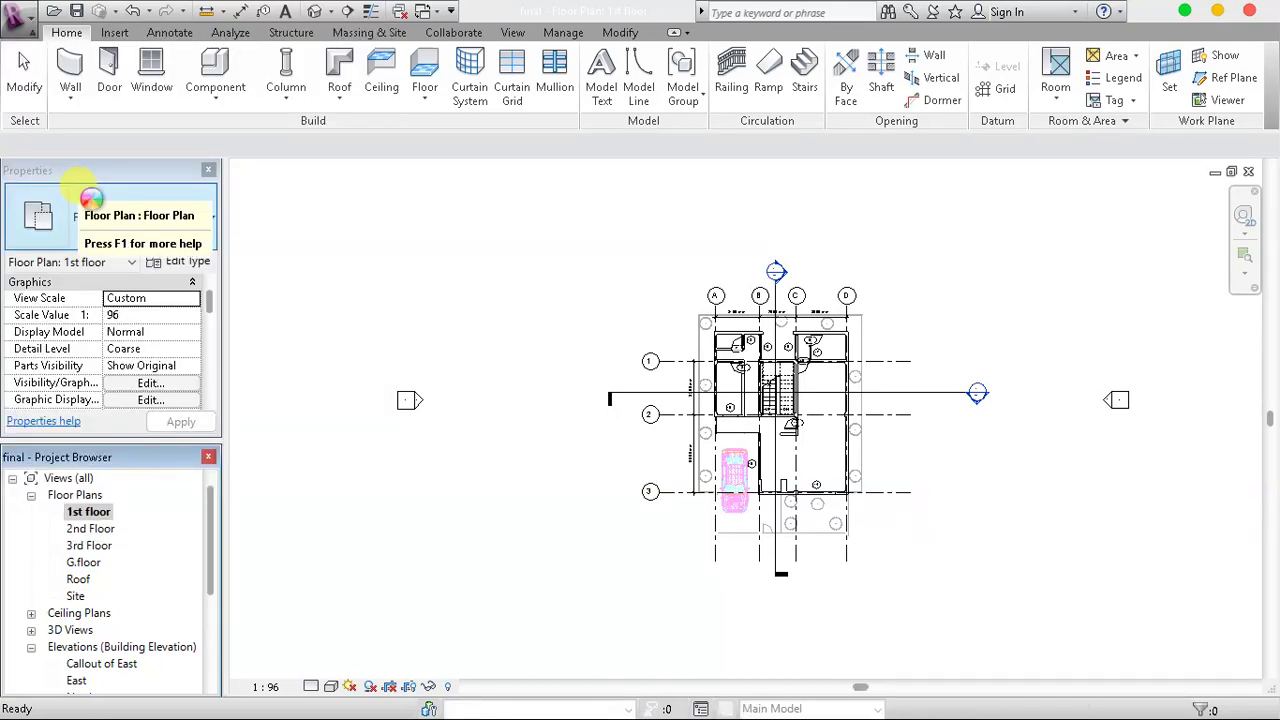
left_click(22, 20)
mouse_move(64, 273)
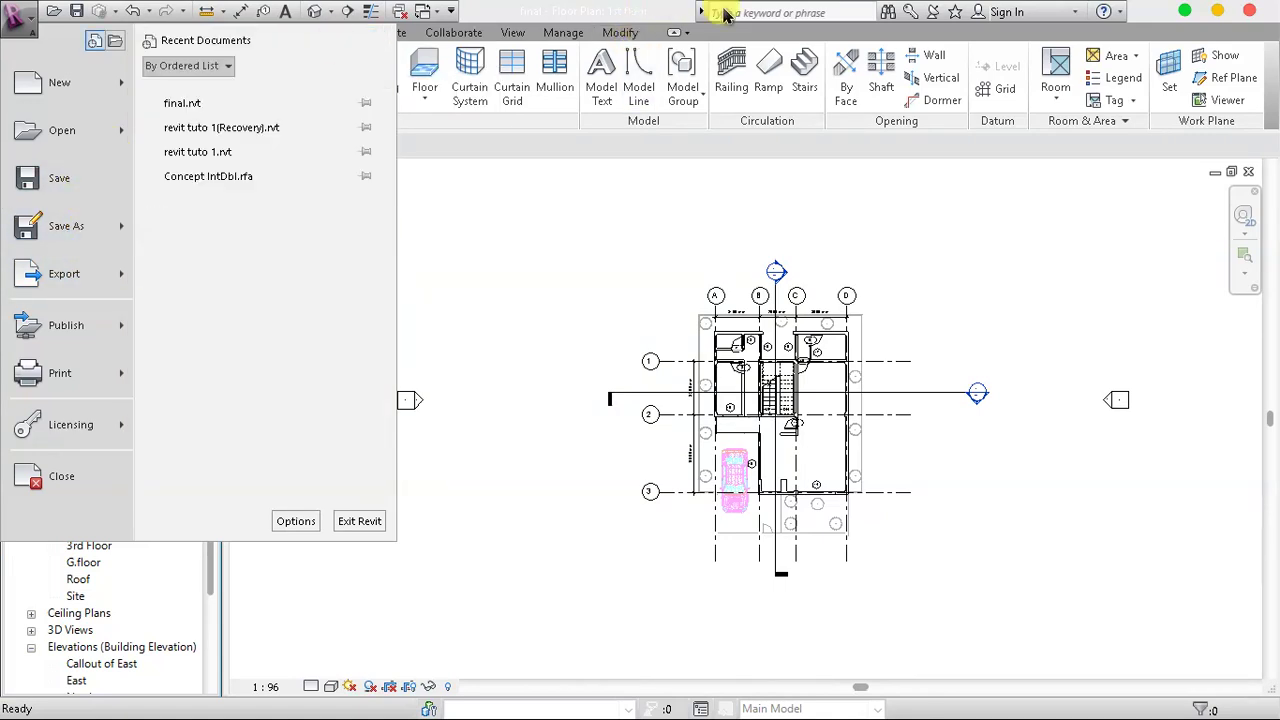
left_click(1008, 150)
Open the 2nd Floor plan, select all its elements, and close the file menu without exporting
double_click(88, 528)
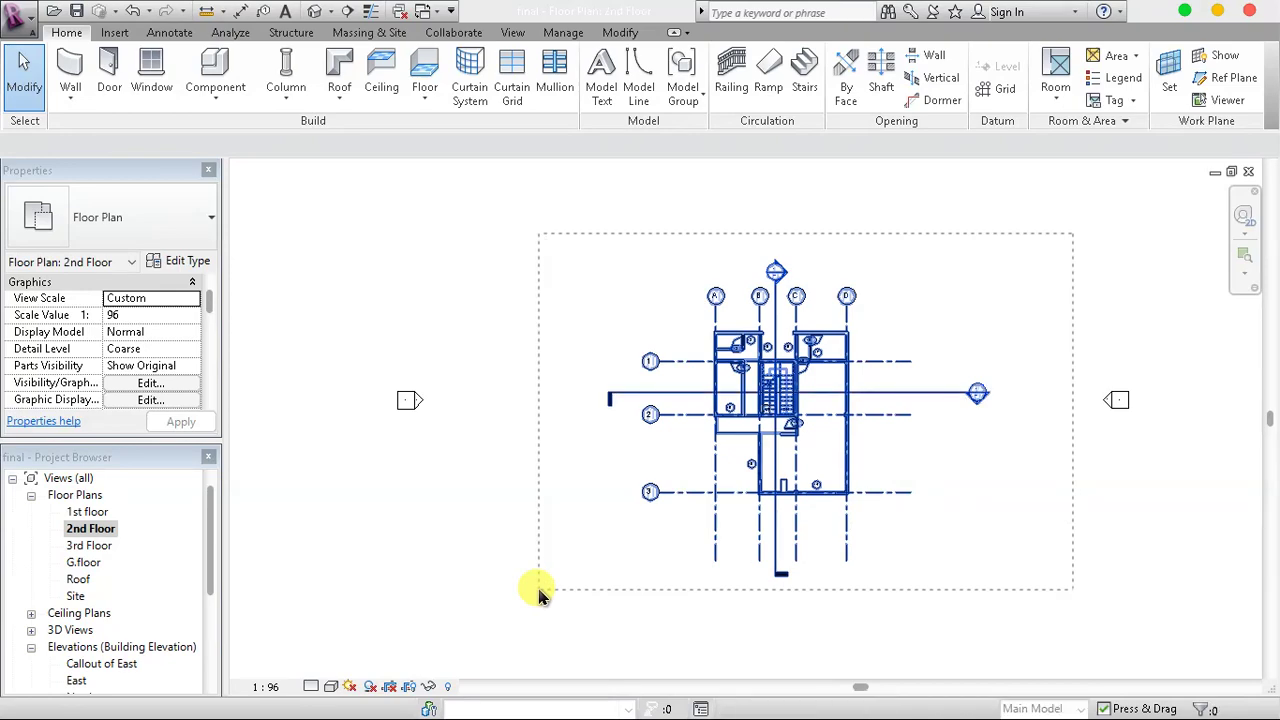
left_click_drag(538, 596, 506, 531)
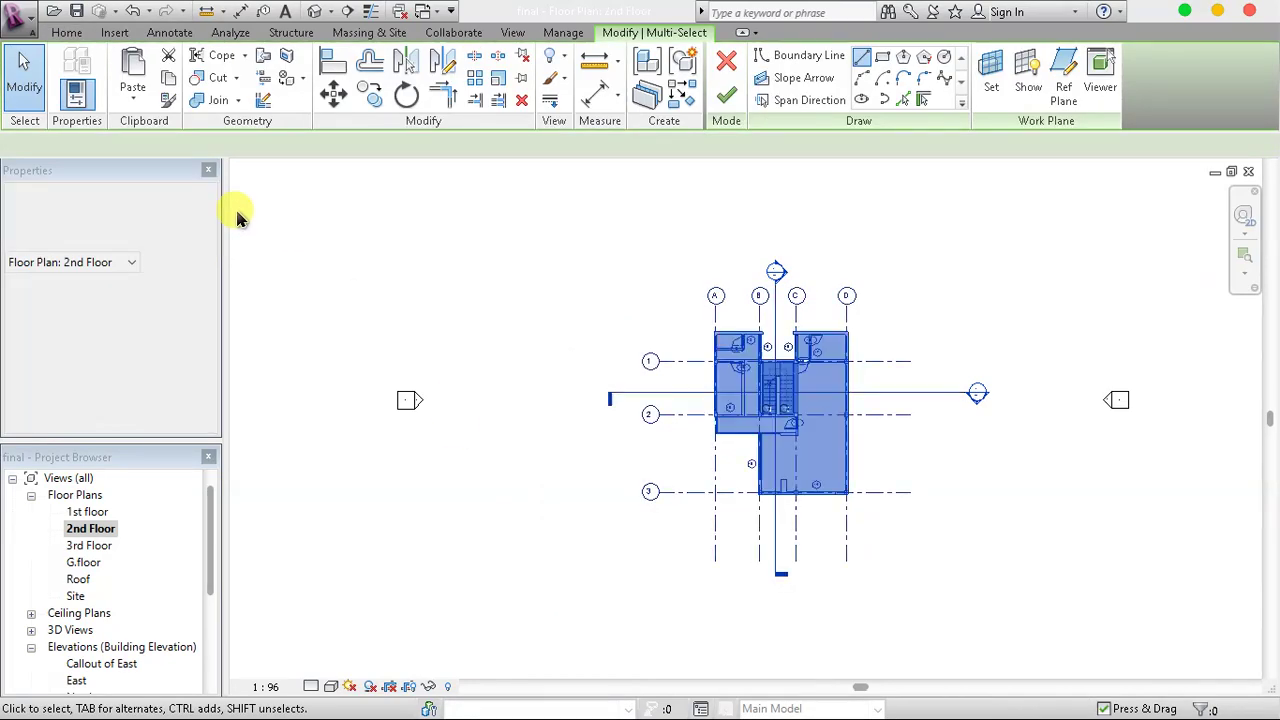
left_click(62, 32)
left_click(18, 14)
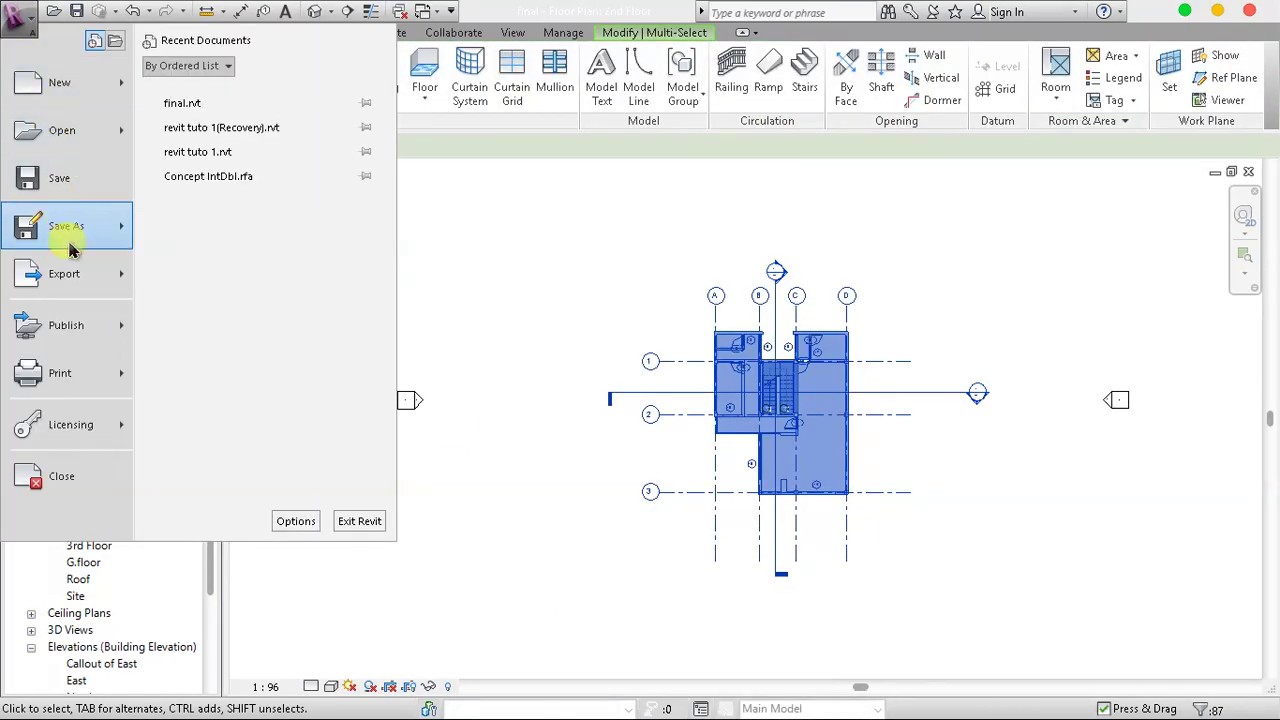
mouse_move(262, 88)
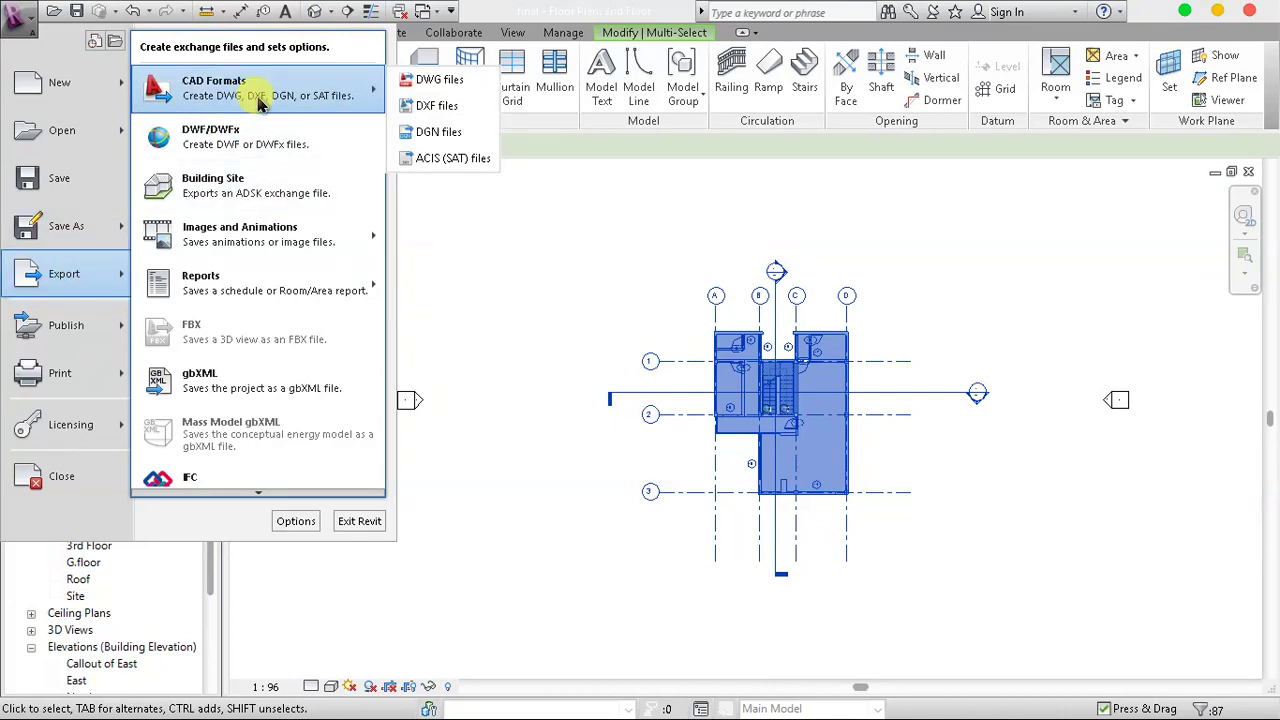
left_click(580, 10)
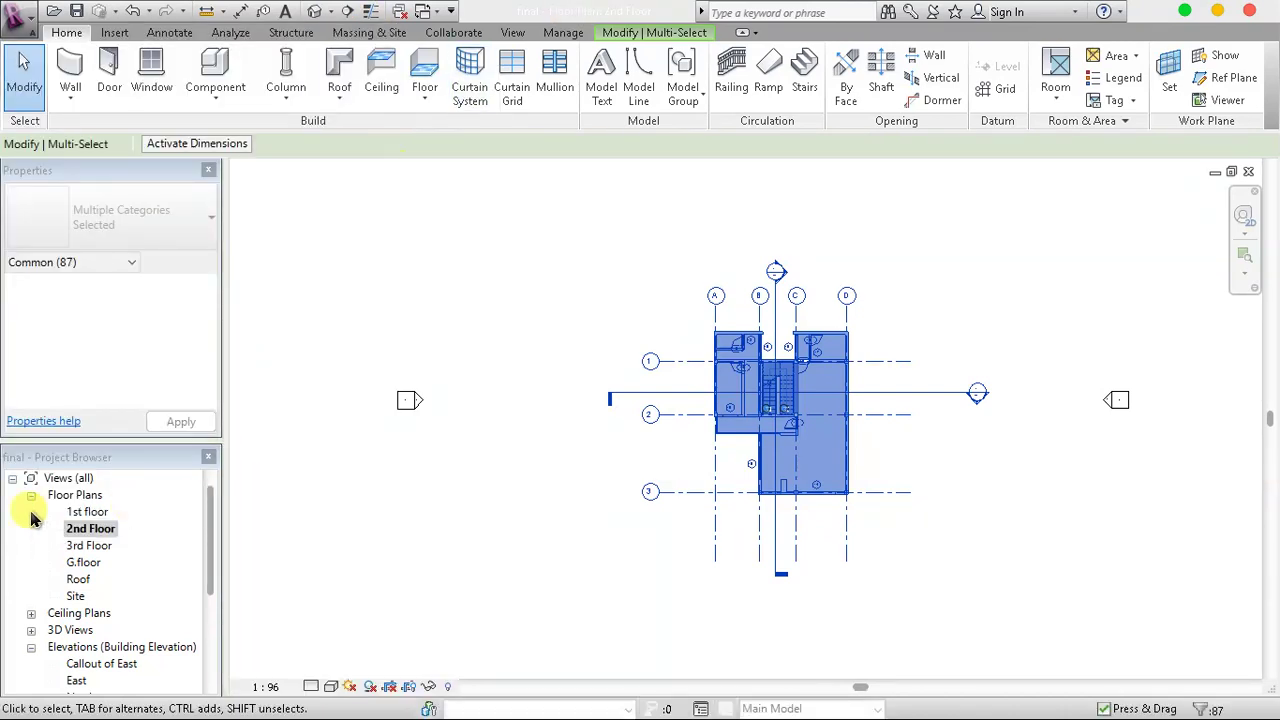
Open the 1st floor plan, crossing-select all its elements, and start a DWG export of that view
double_click(79, 514)
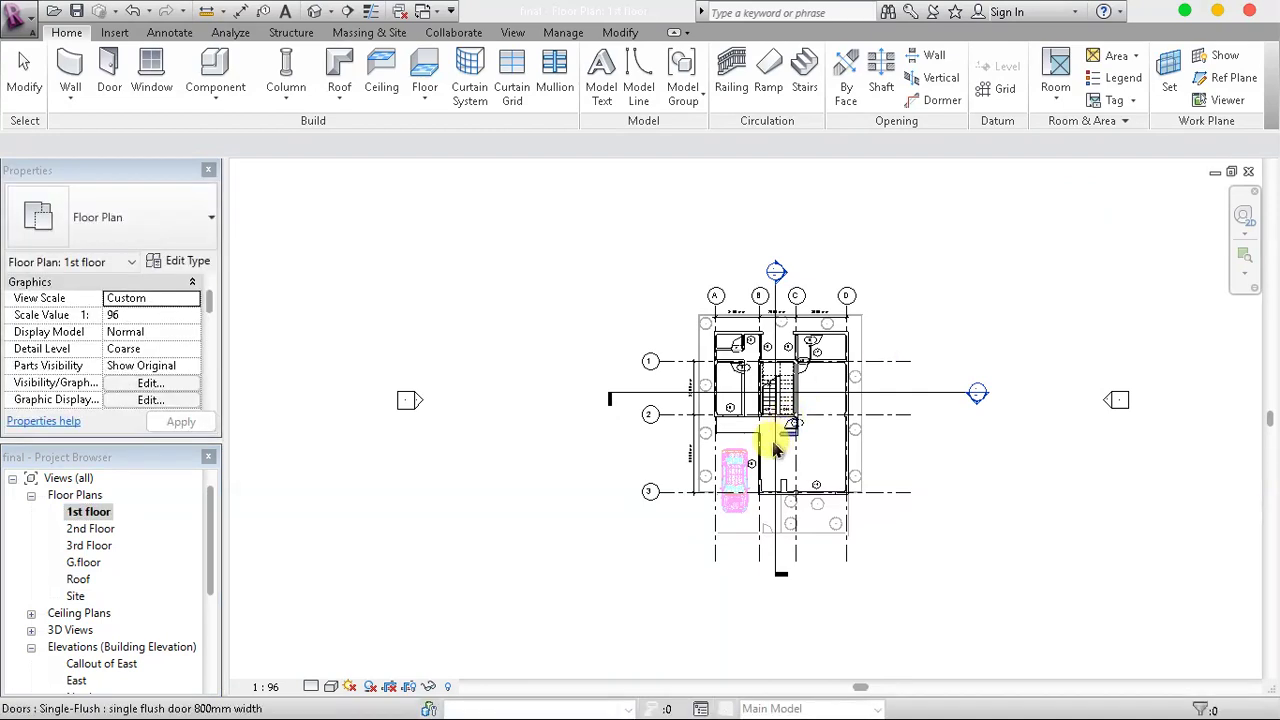
left_click_drag(1078, 208, 571, 612)
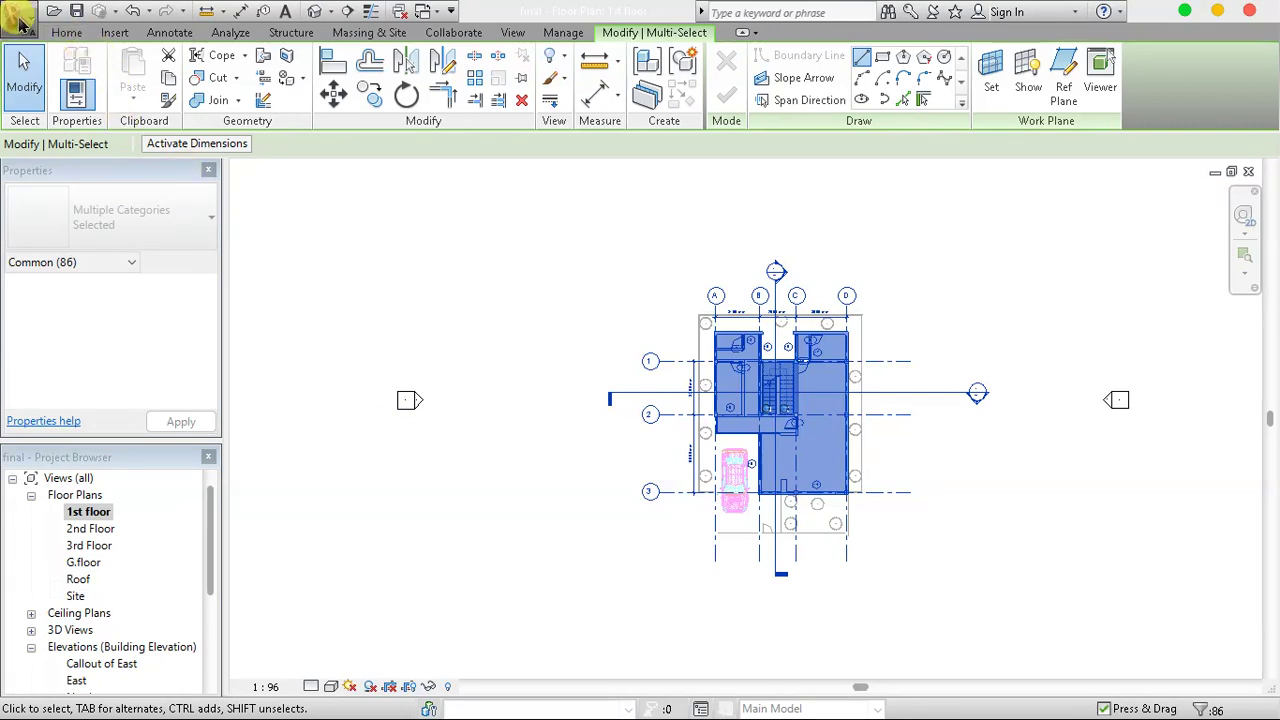
left_click(20, 20)
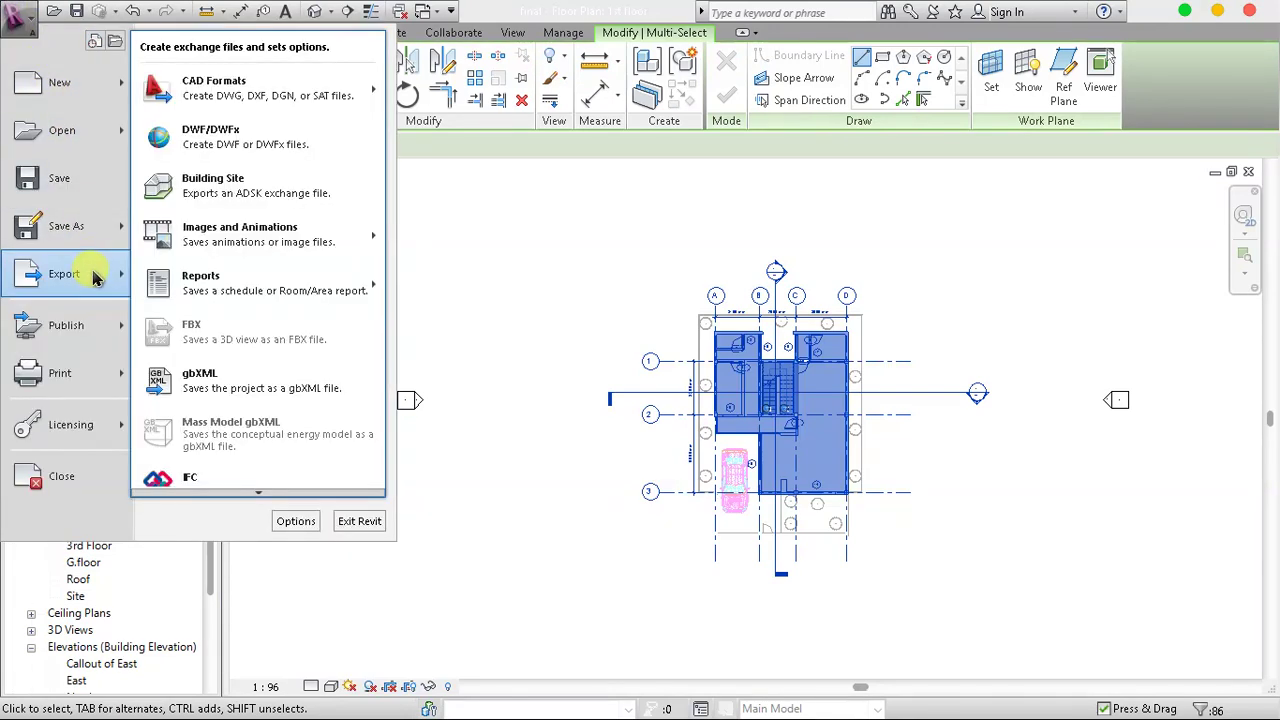
mouse_move(258, 88)
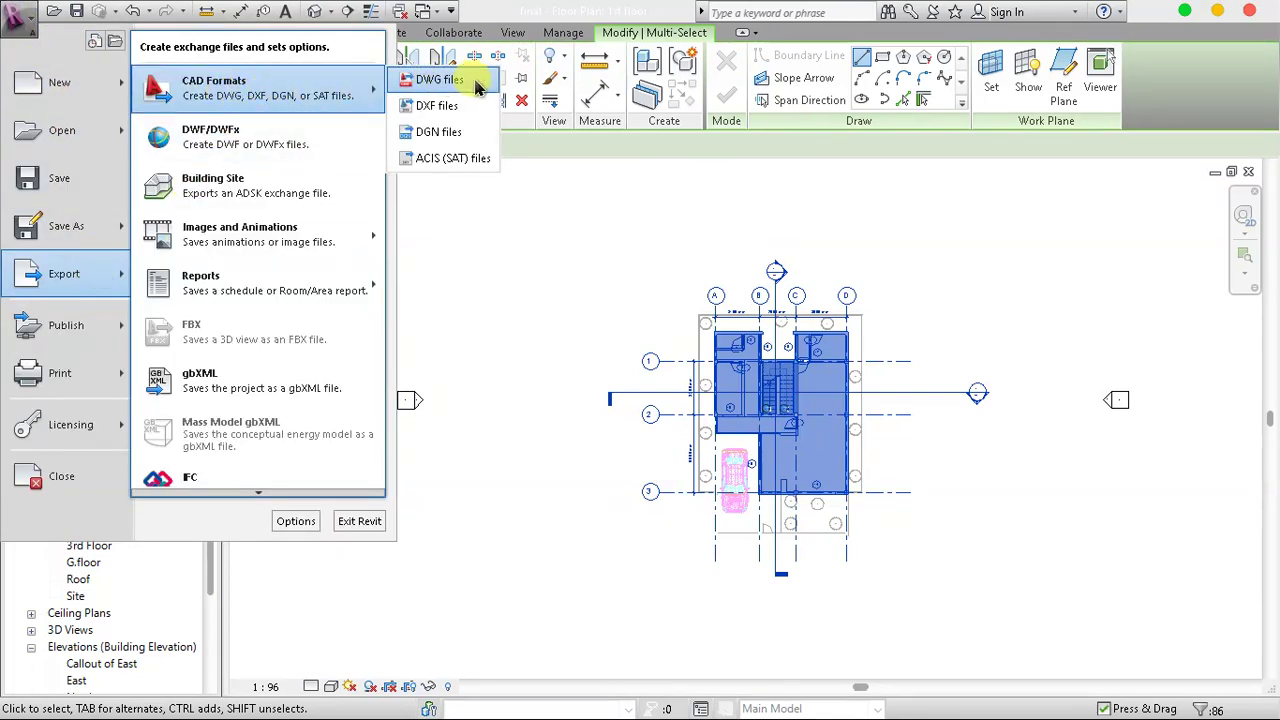
key("Escape")
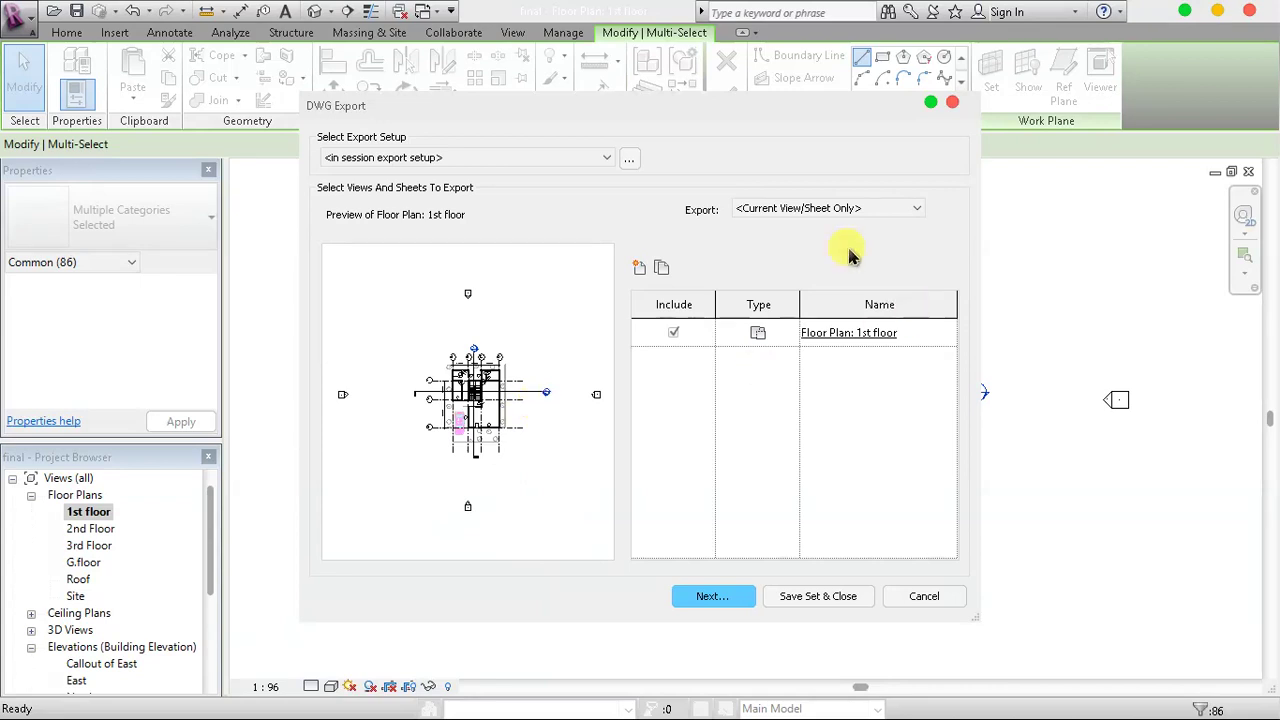
Switch the export to an in-session view set and create a new set named Set 1
left_click(607, 159)
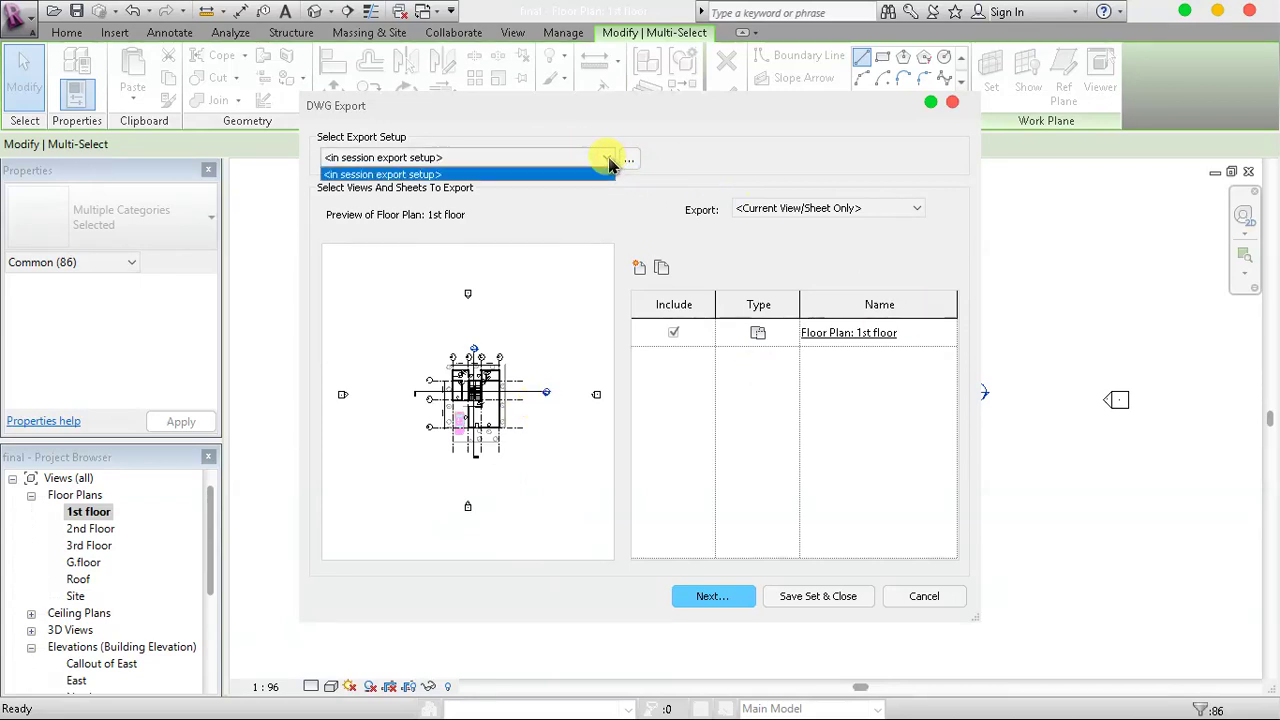
left_click(610, 163)
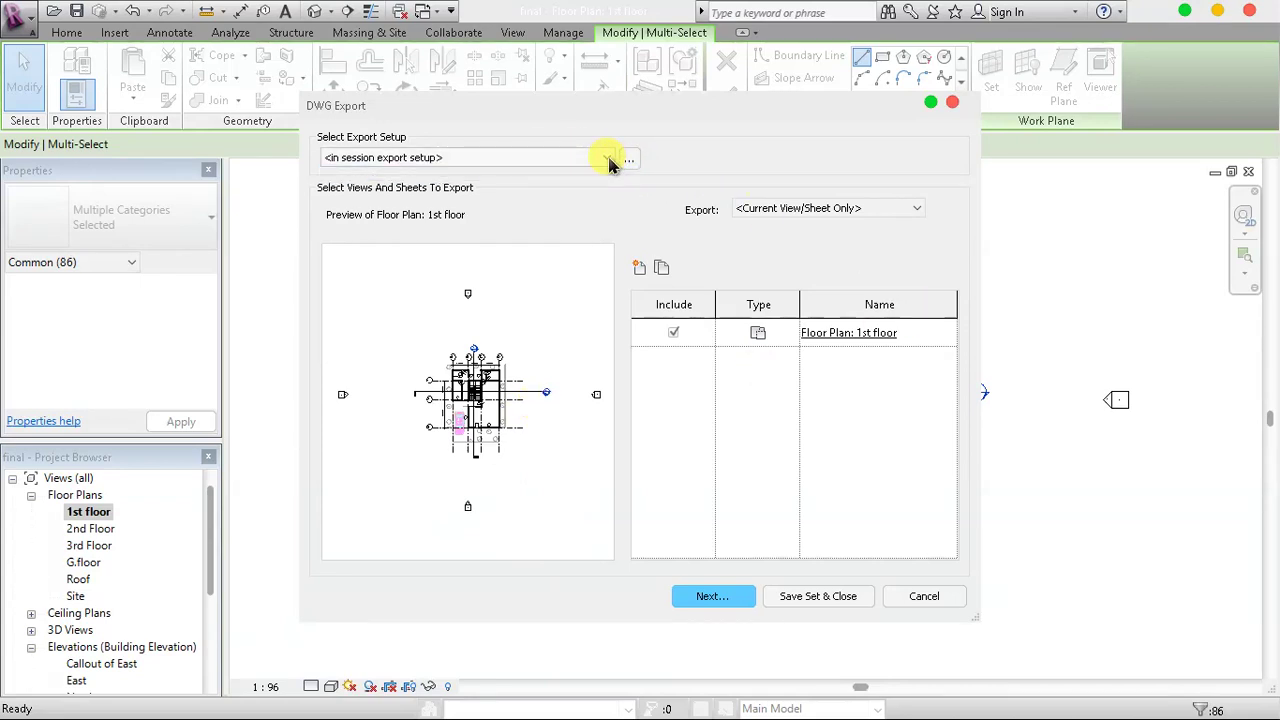
left_click(916, 209)
left_click(920, 212)
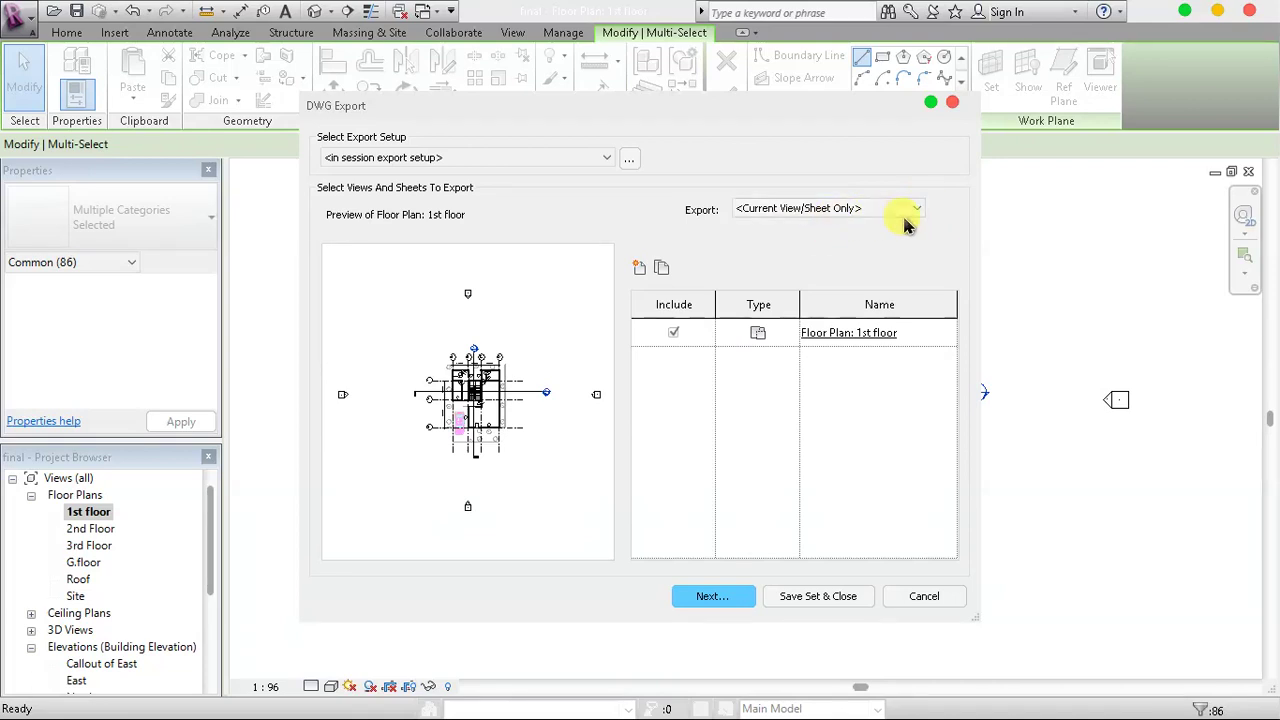
left_click(914, 210)
left_click(829, 238)
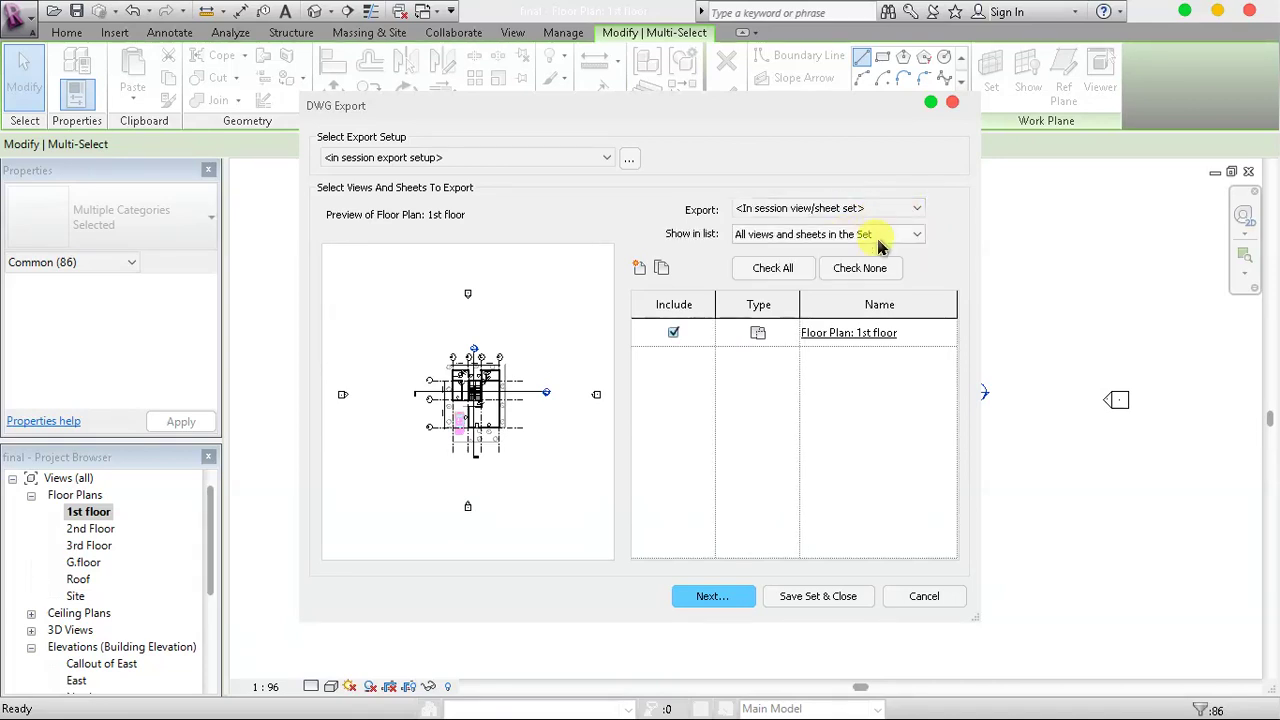
left_click(639, 267)
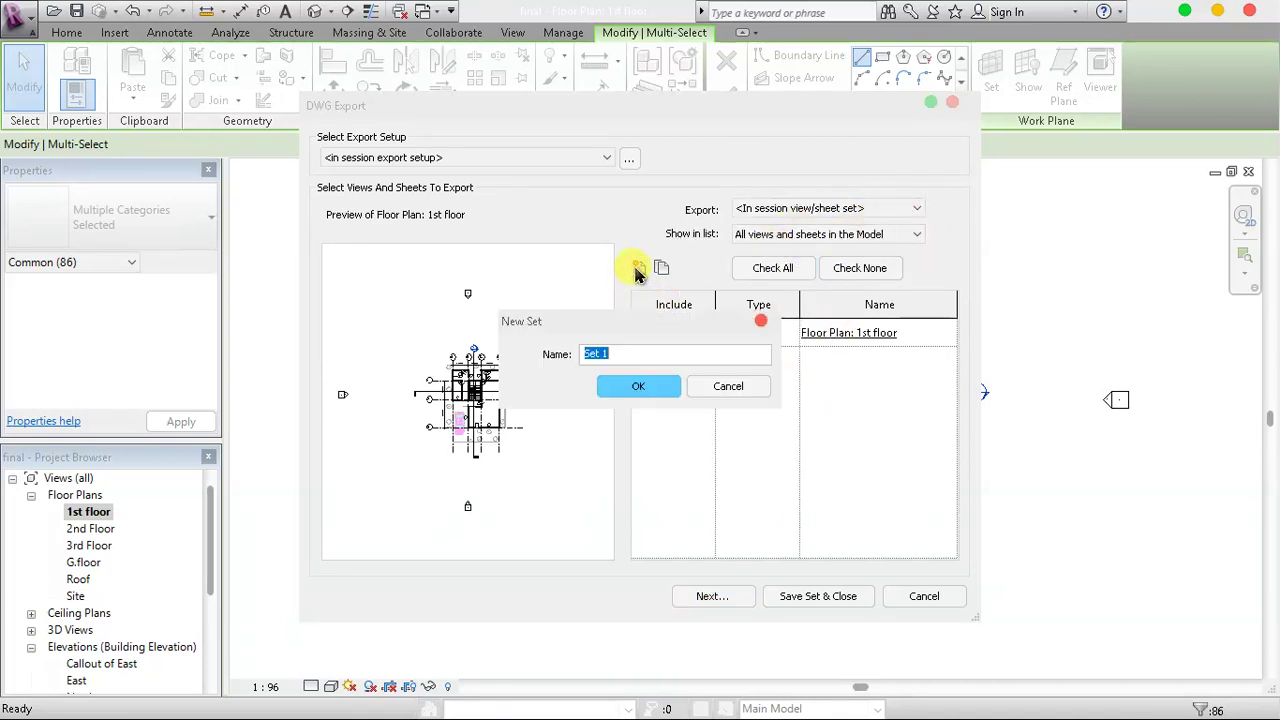
left_click(632, 388)
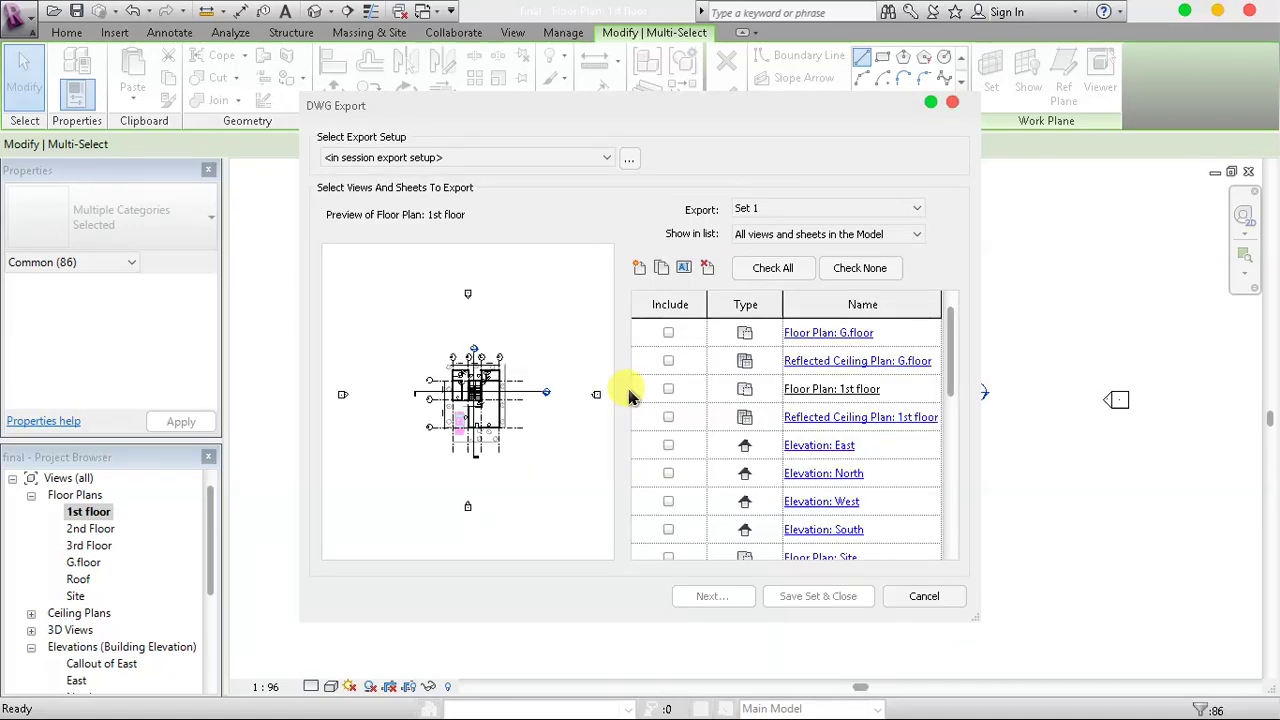
Include the G.floor and 1st floor plans and their reflected ceiling plans in Set 1
scroll(760, 443, "down", 1)
scroll(760, 443, "down", 1)
scroll(760, 447, "down", 2)
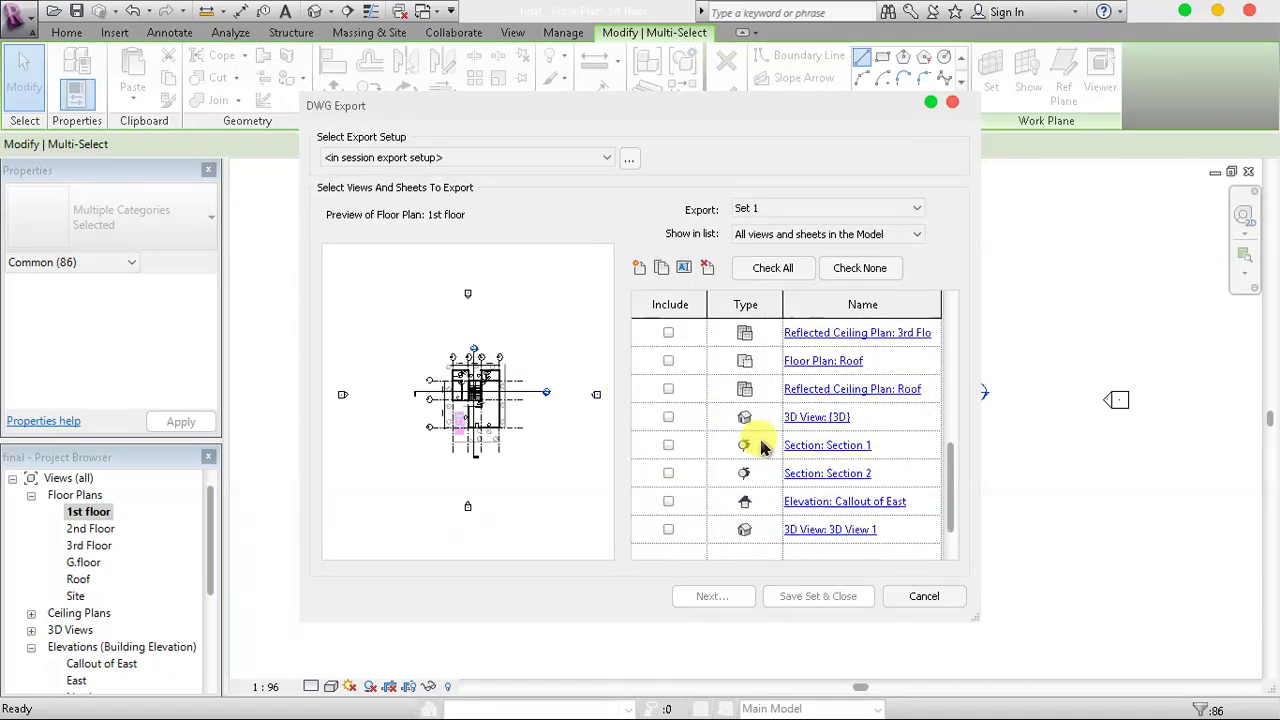
scroll(760, 447, "down", 1)
scroll(758, 443, "up", 4)
scroll(753, 437, "up", 1)
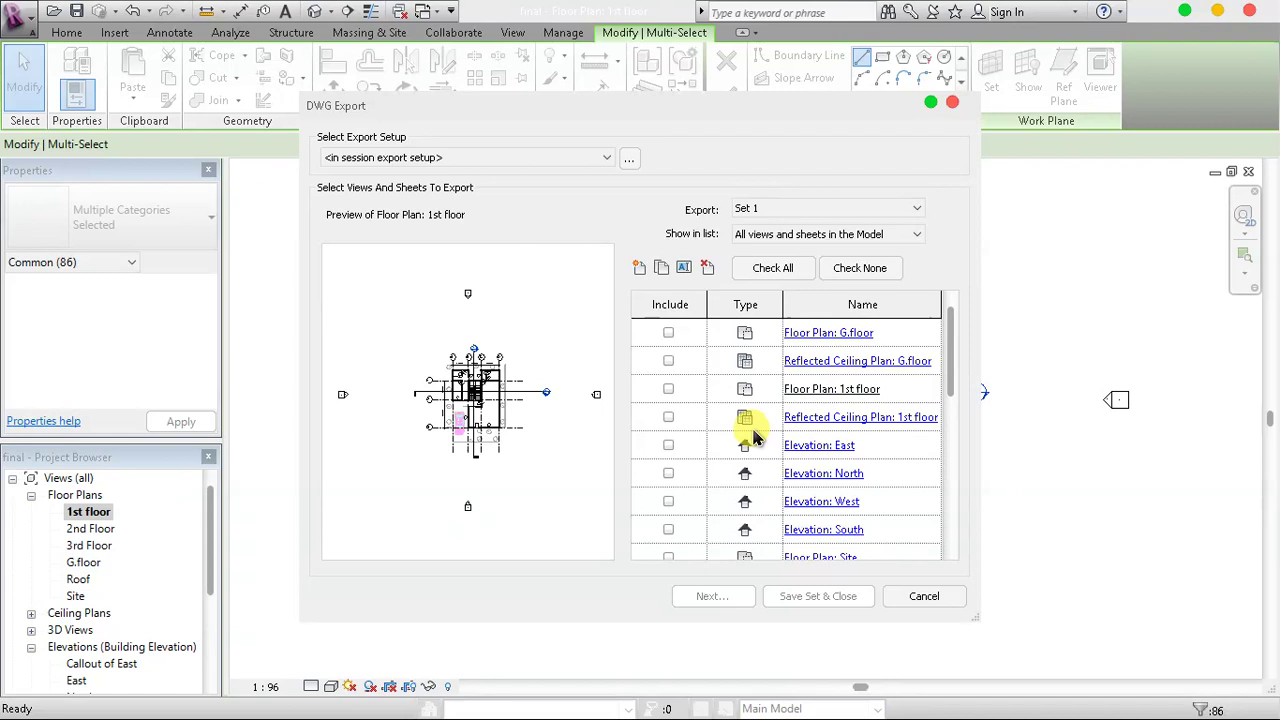
left_click(665, 332)
left_click(667, 360)
left_click(668, 389)
left_click(668, 392)
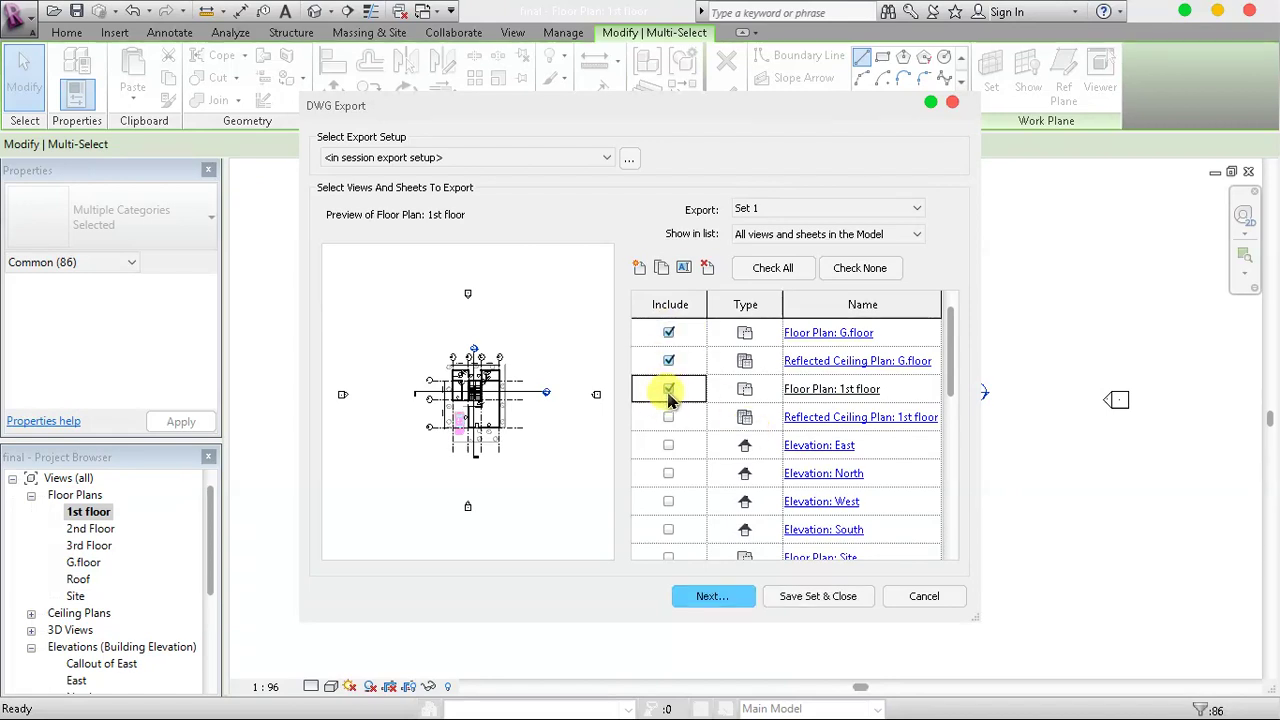
left_click(668, 417)
left_click(668, 468)
Add Section 1, {3D}, the Roof plan and ceiling plan, and the 3rd floor ceiling plan
scroll(667, 456, "down", 3)
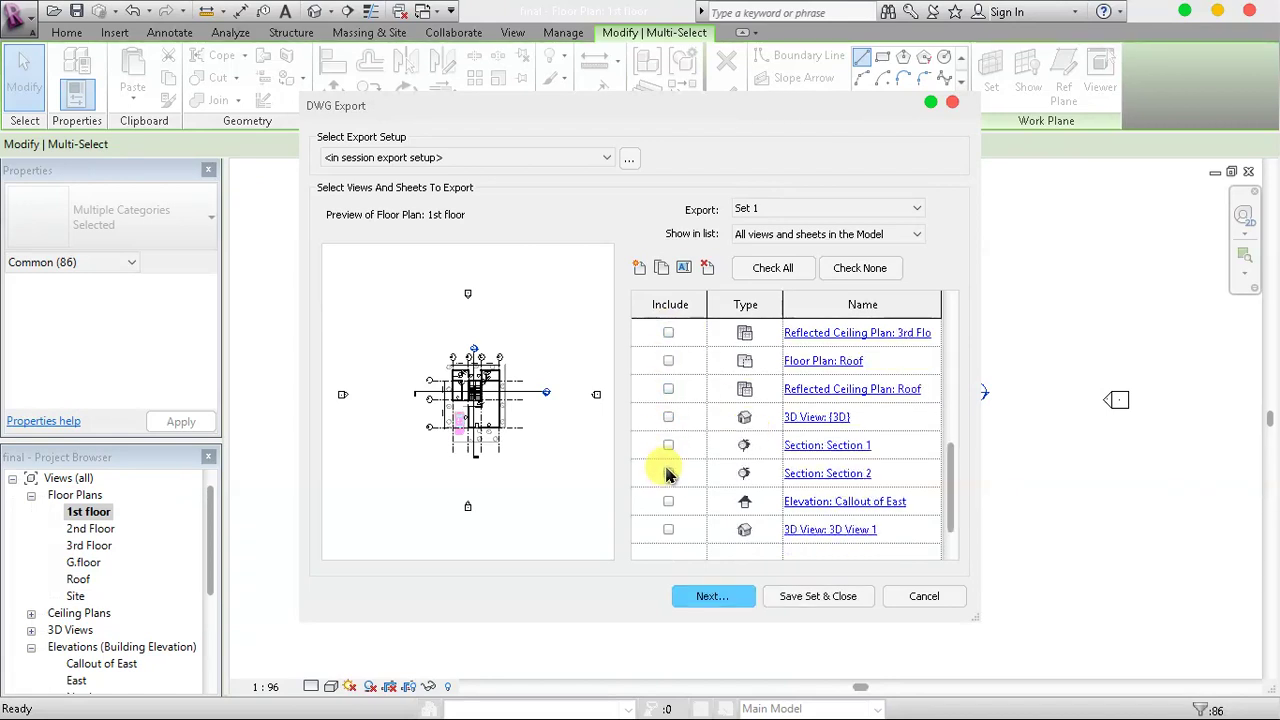
left_click(668, 445)
left_click(668, 417)
left_click(668, 389)
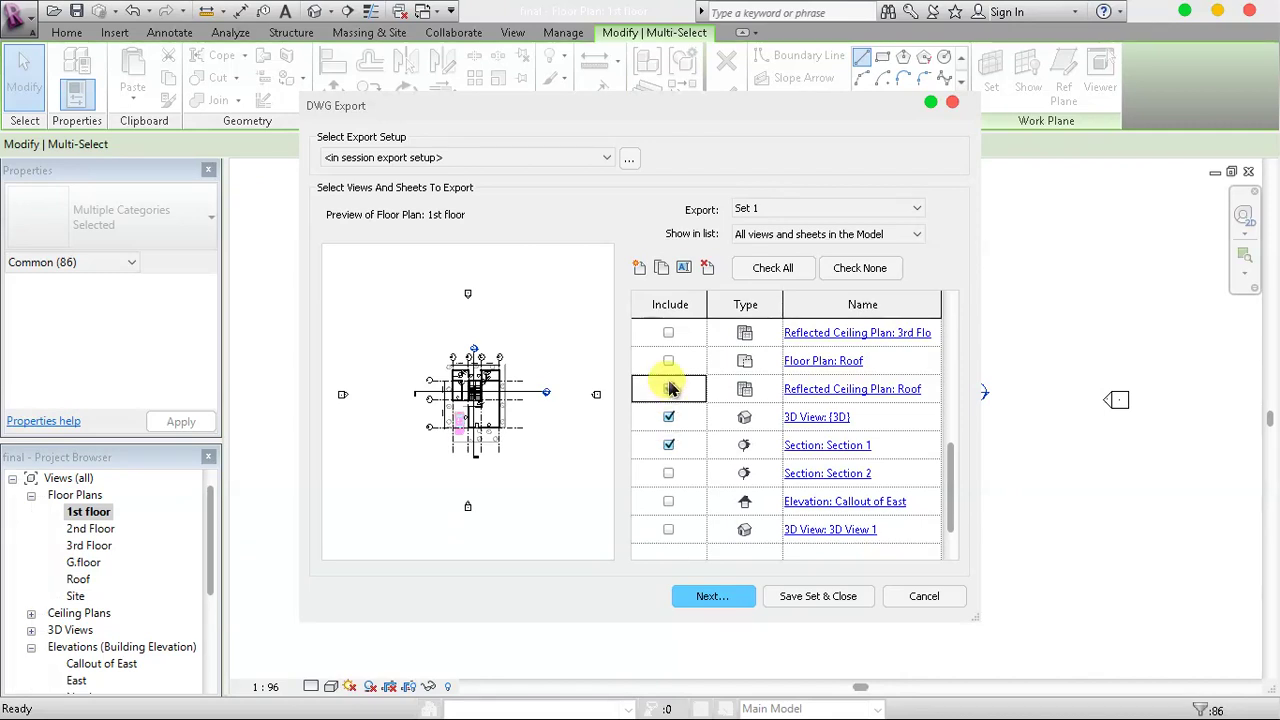
left_click(668, 360)
left_click(668, 332)
scroll(785, 535, "down", 1)
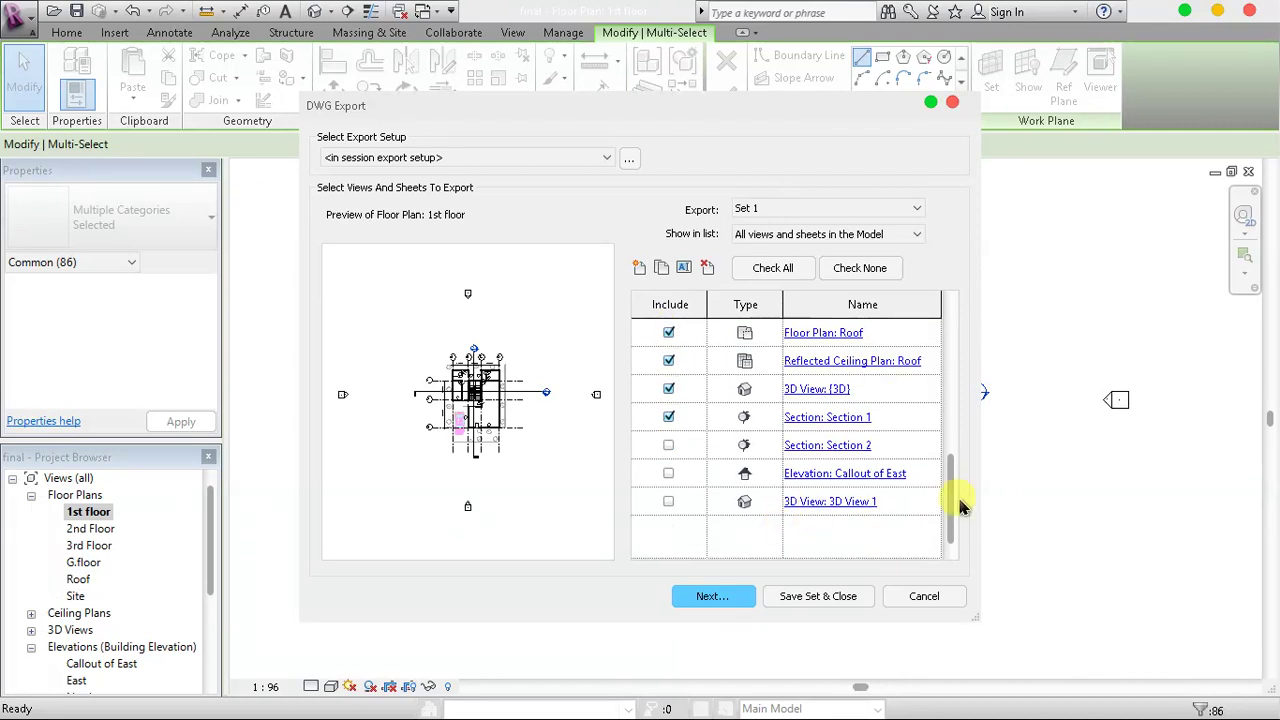
Export the DWGs to the Desktop with the 'final tutorial' prefix, then minimize Revit
left_click(716, 596)
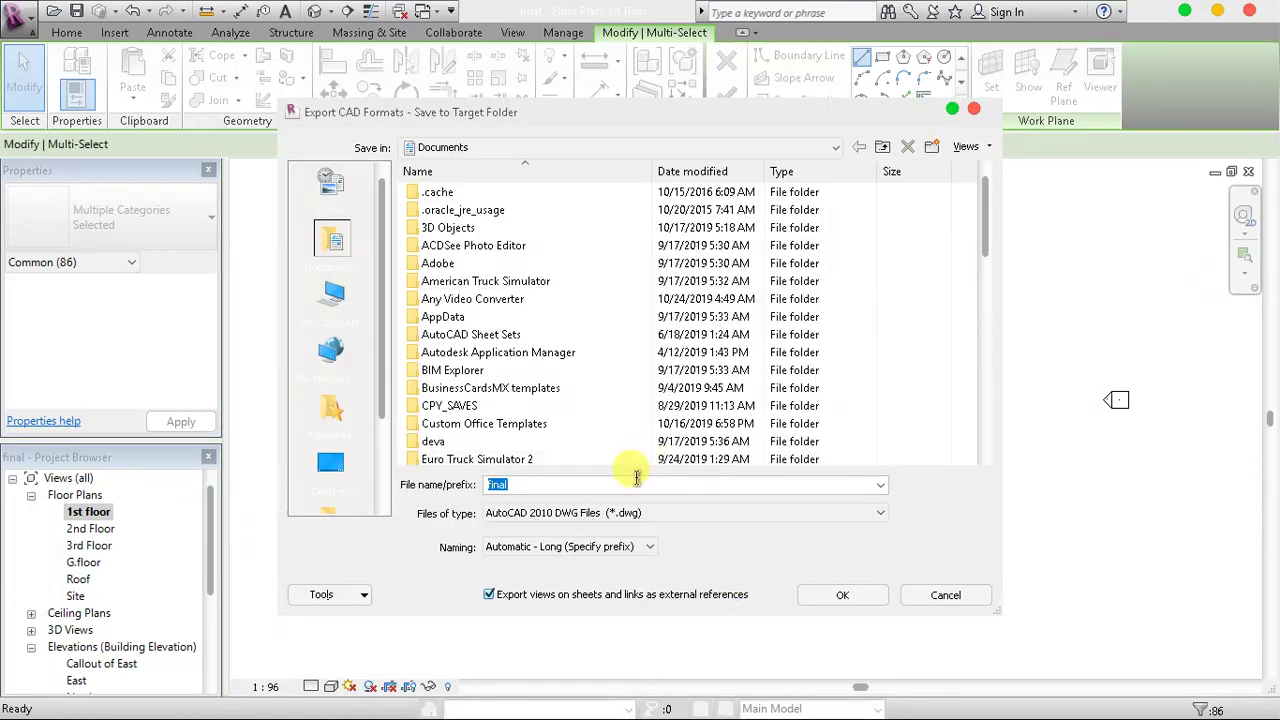
left_click(340, 466)
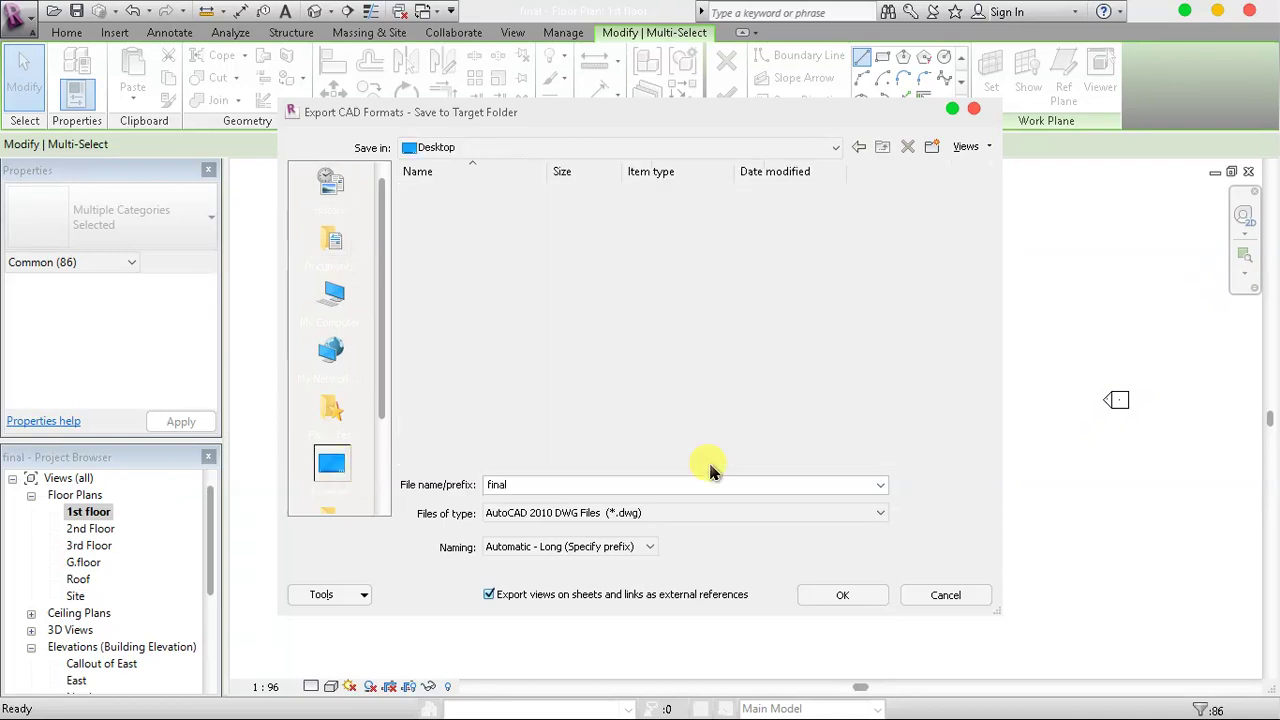
left_click(652, 485)
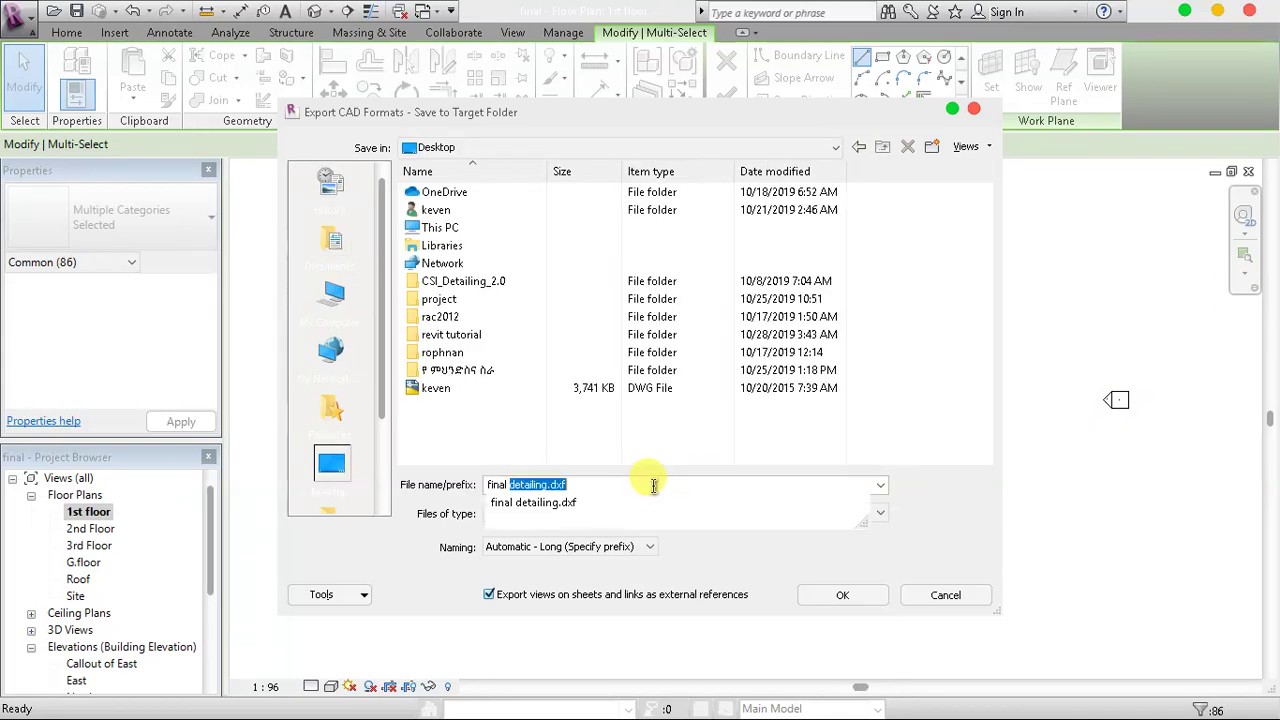
type("tutorial")
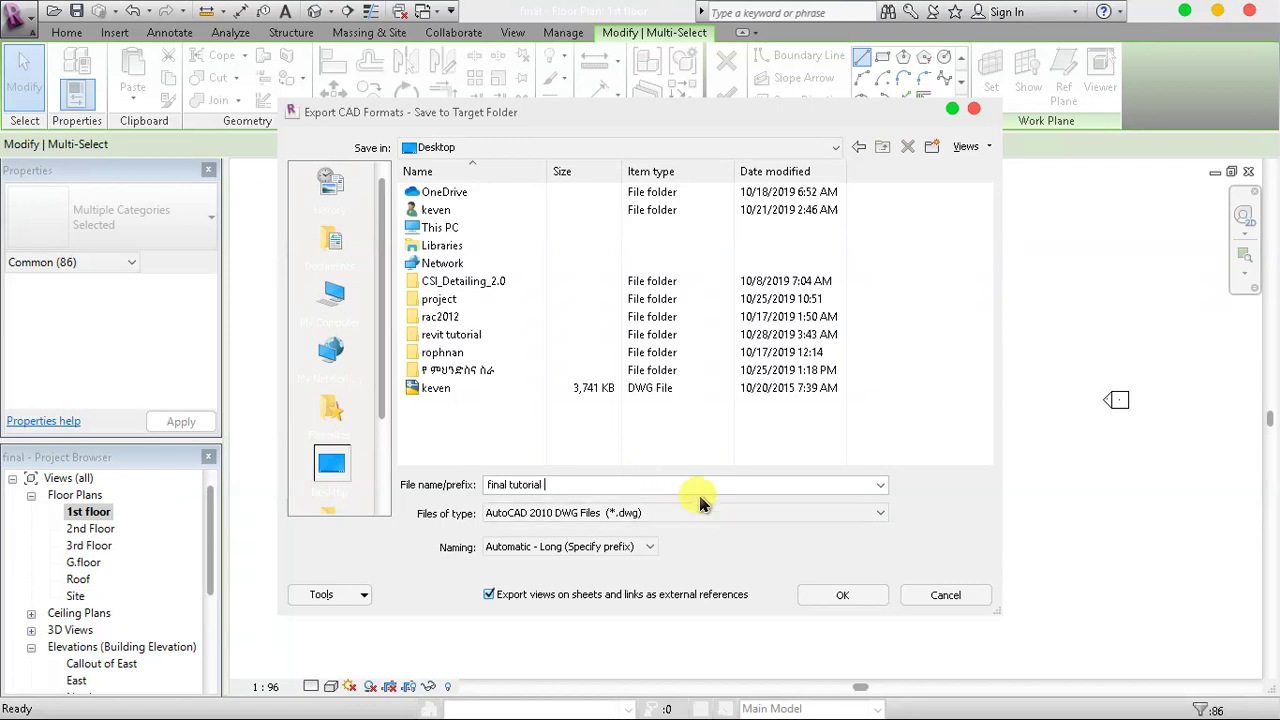
left_click(843, 593)
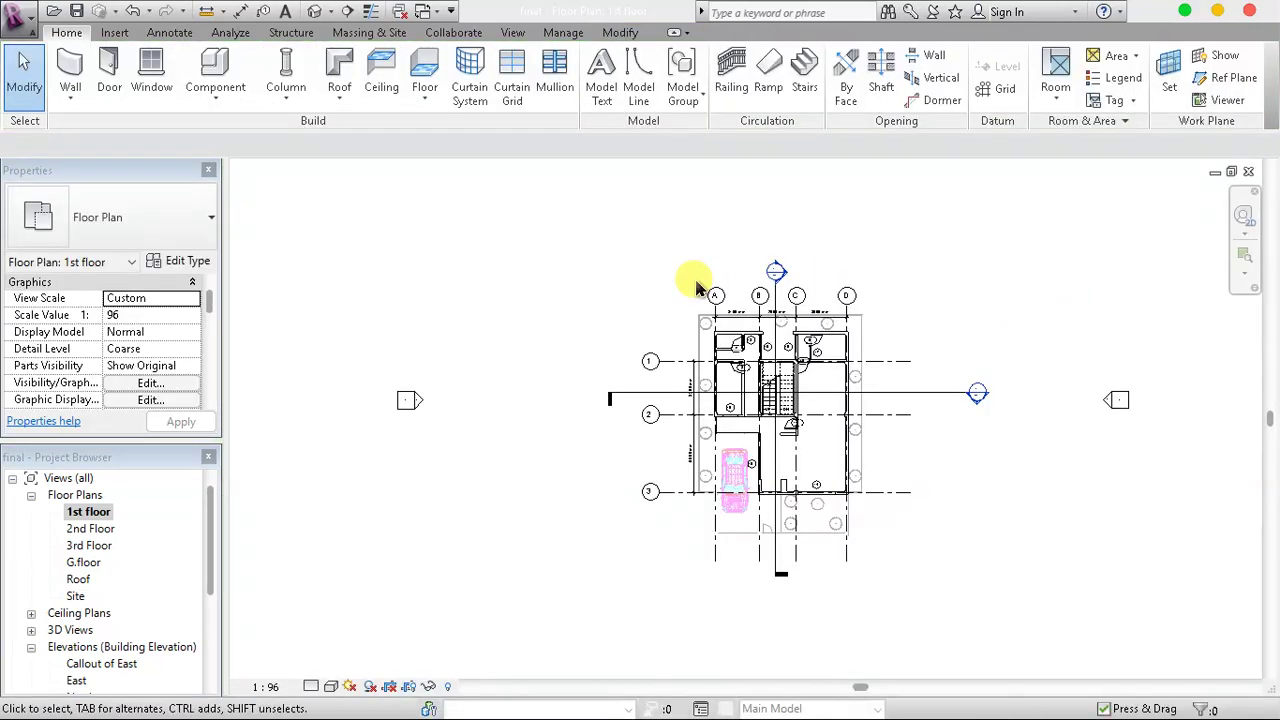
left_click(1187, 11)
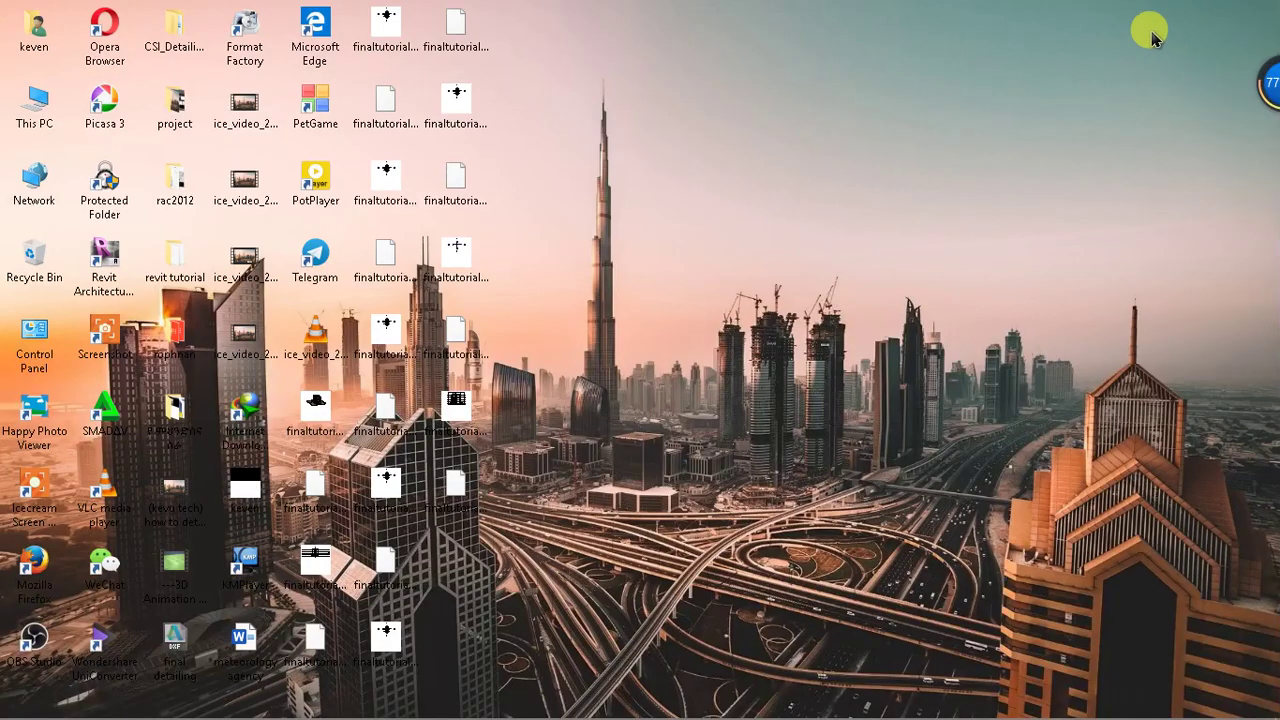
Open finaltutorial-FloorPlan-1stfloor.dwg from the desktop in AutoCAD 2017
left_click(383, 200)
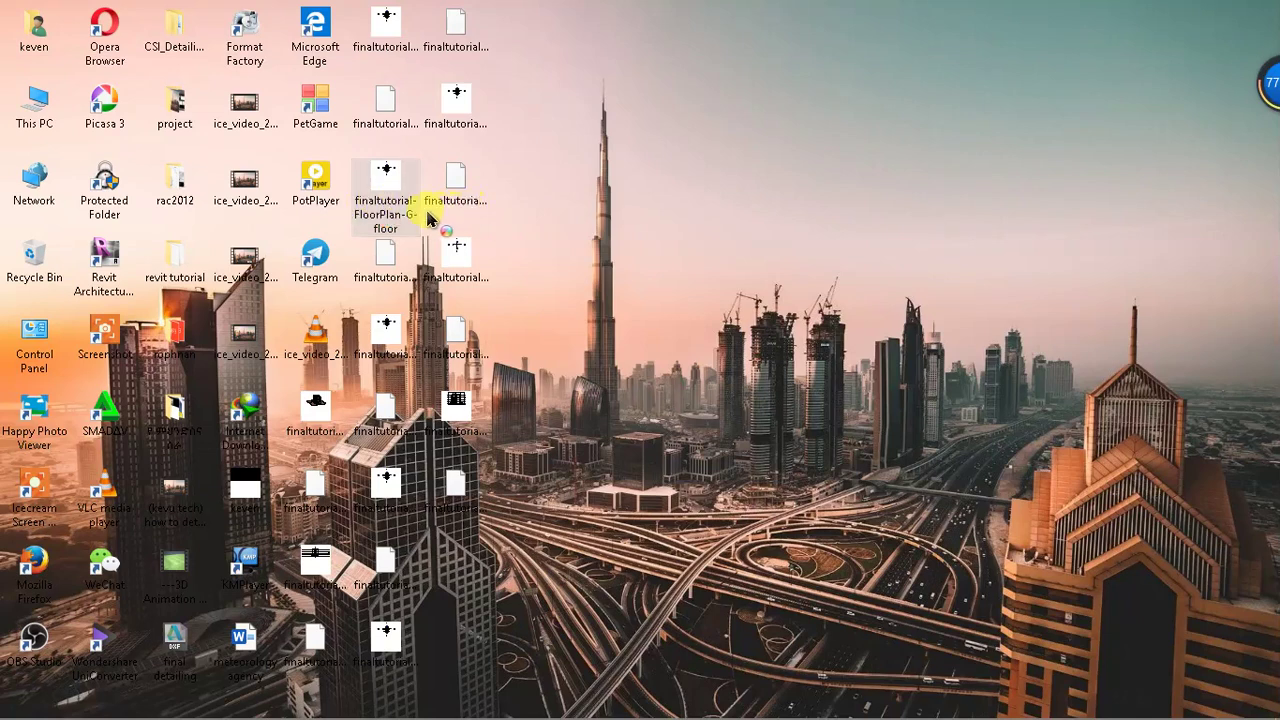
double_click(386, 174)
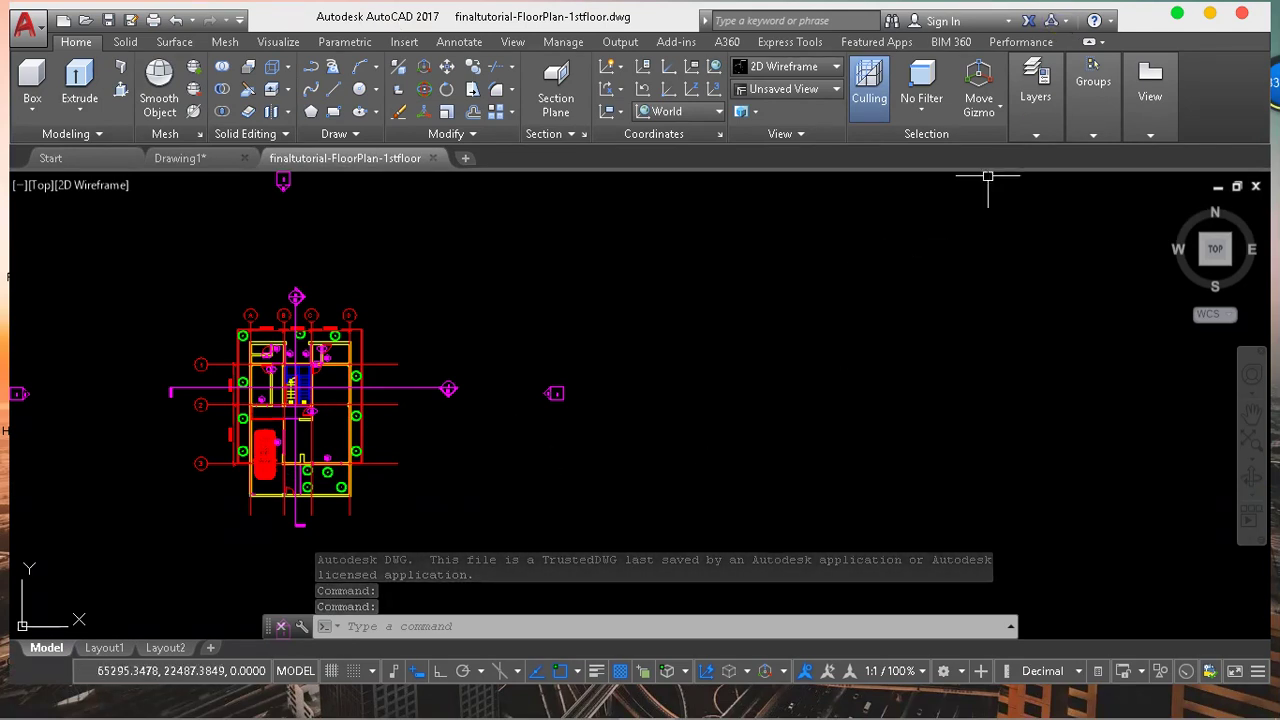
left_click(1178, 14)
mouse_move(958, 709)
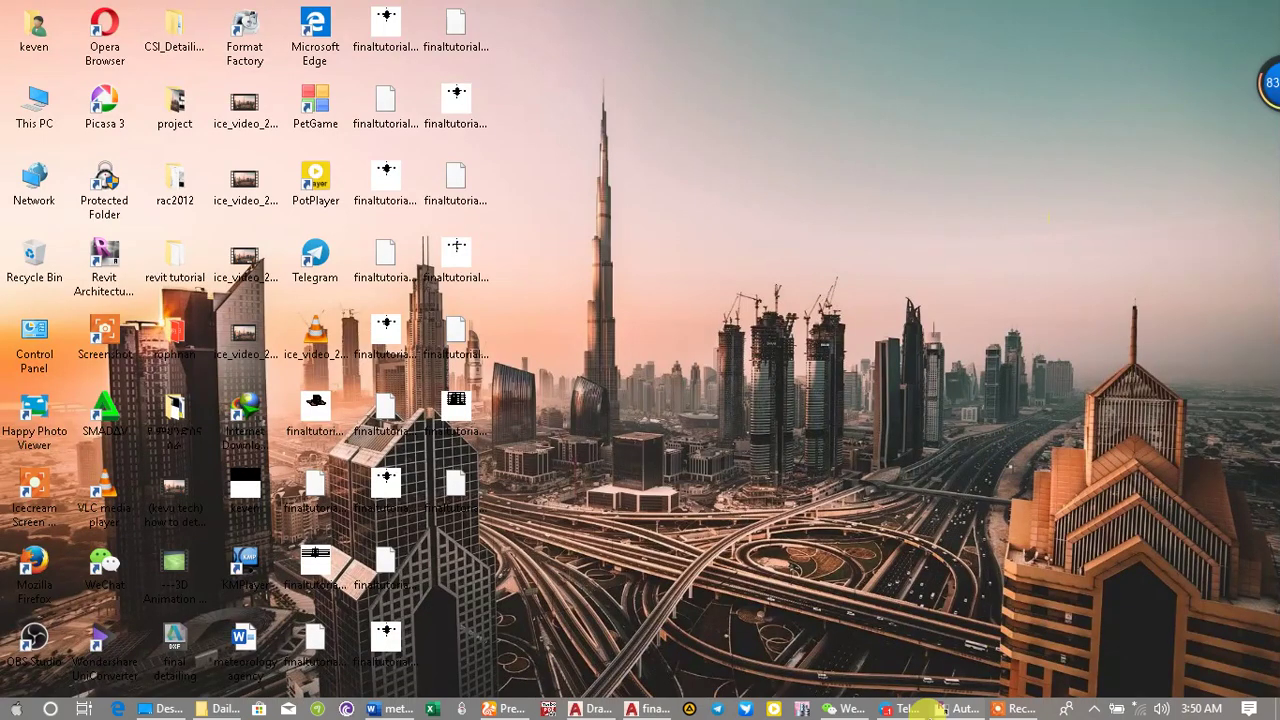
left_click(997, 709)
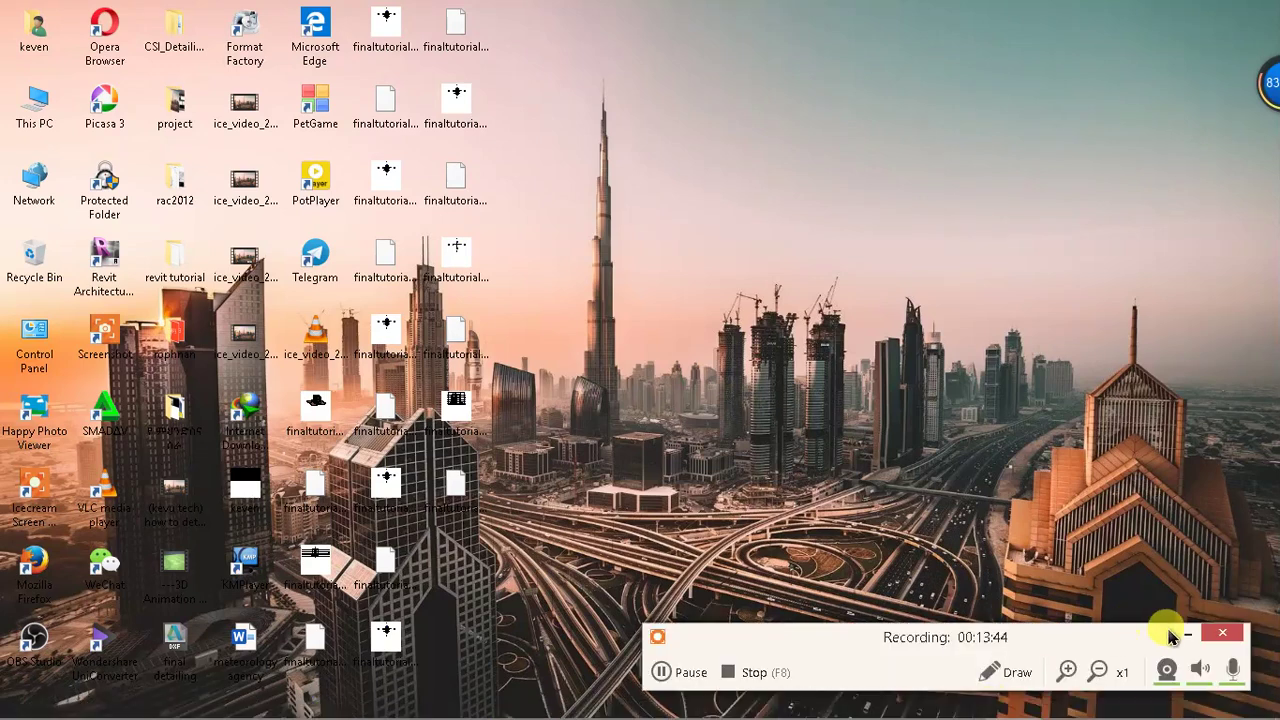
mouse_move(592, 709)
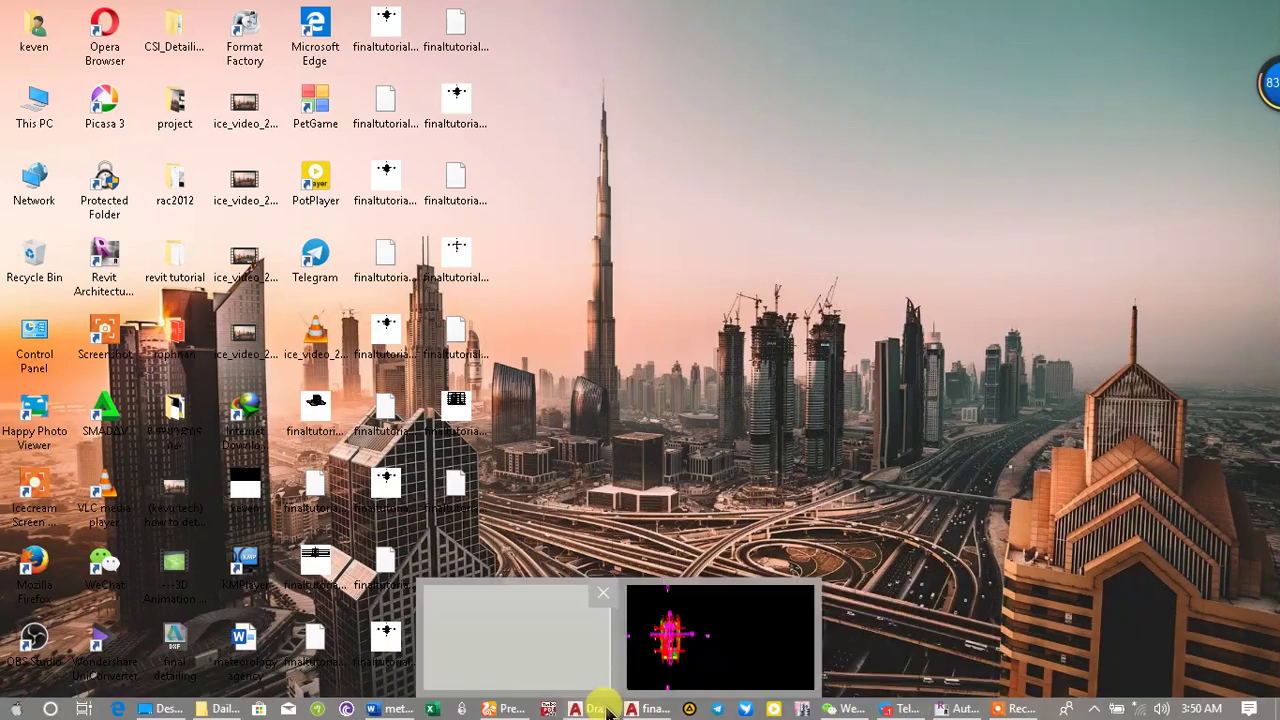
left_click(663, 617)
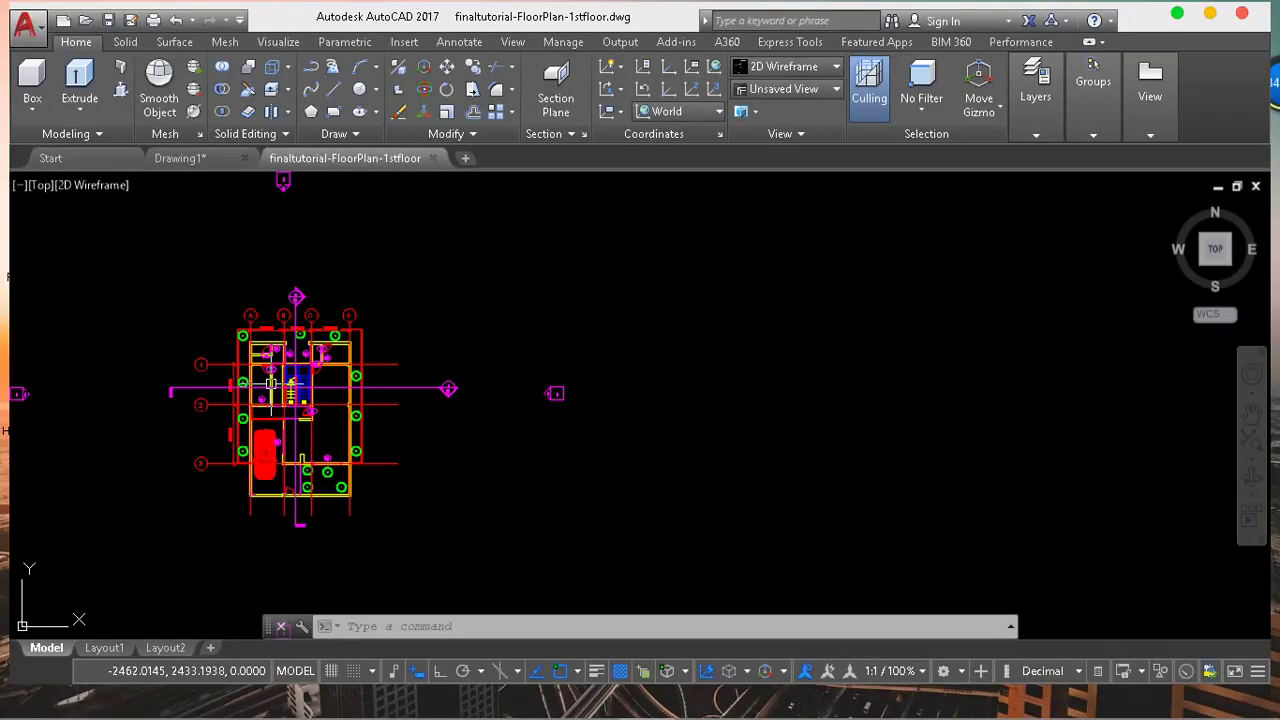
scroll(359, 434, "up", 2)
left_click(483, 356)
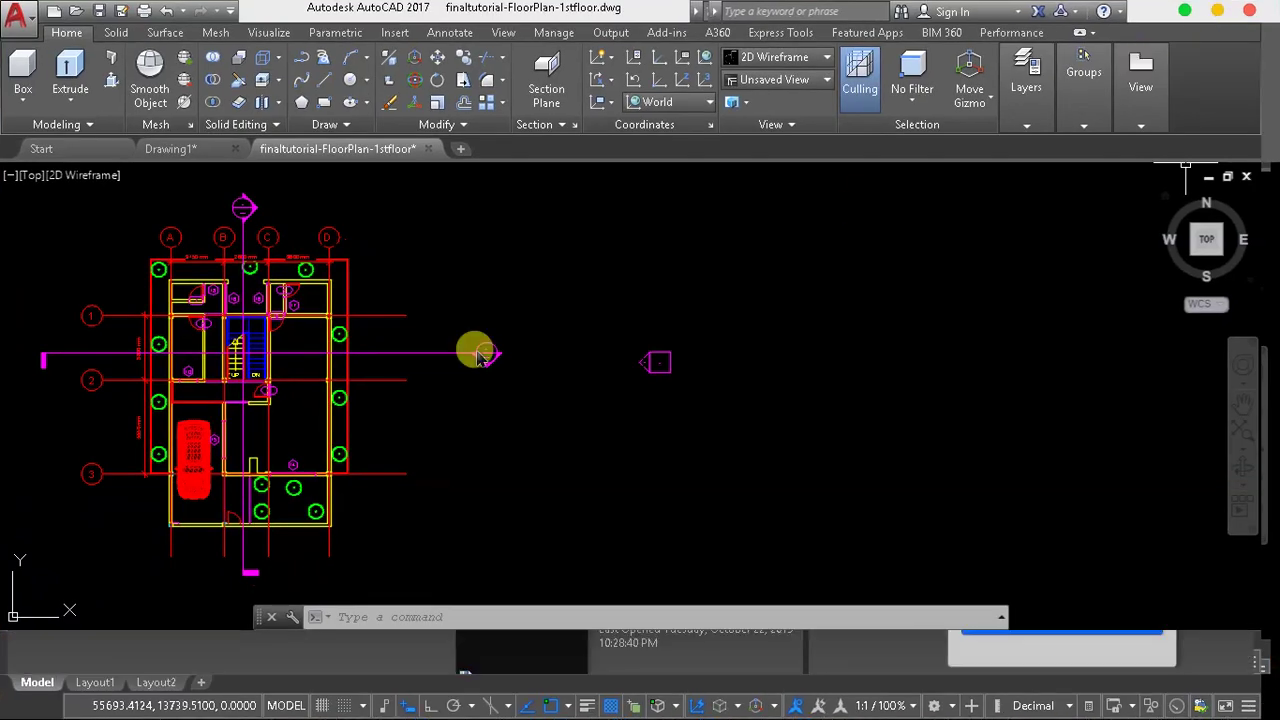
scroll(147, 512, "up", 10)
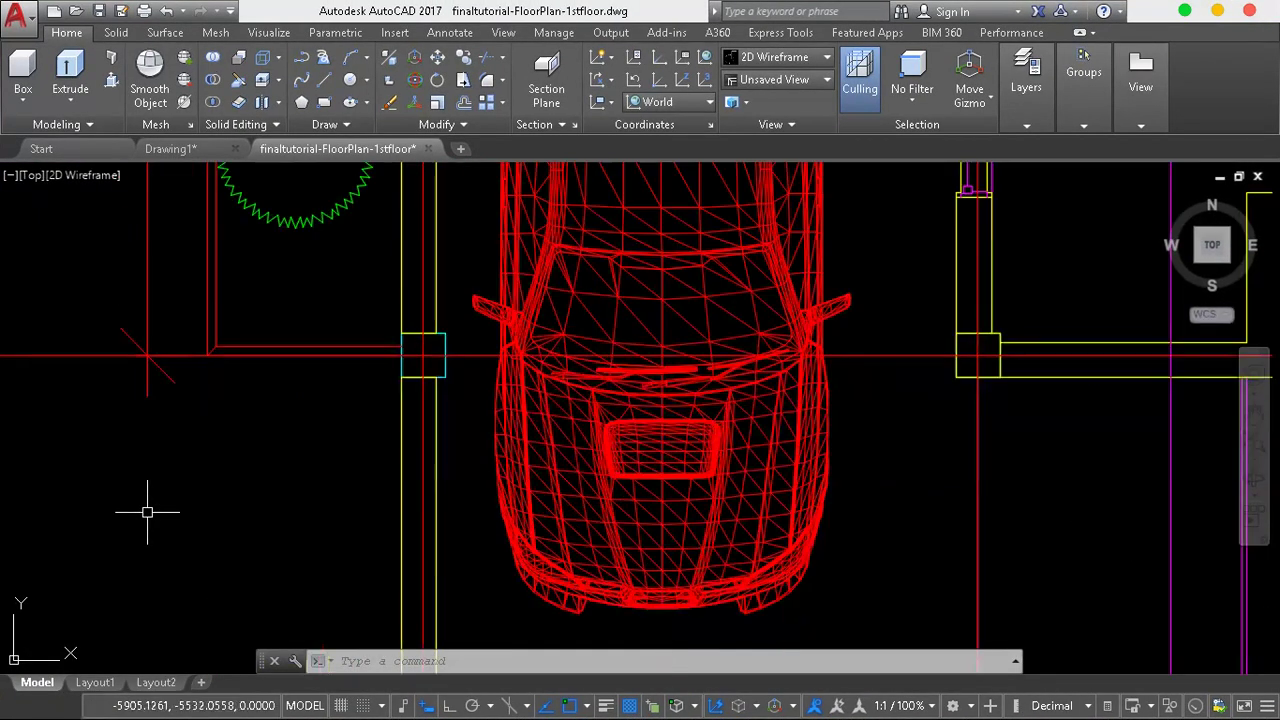
scroll(162, 491, "down", 8)
scroll(181, 300, "up", 5)
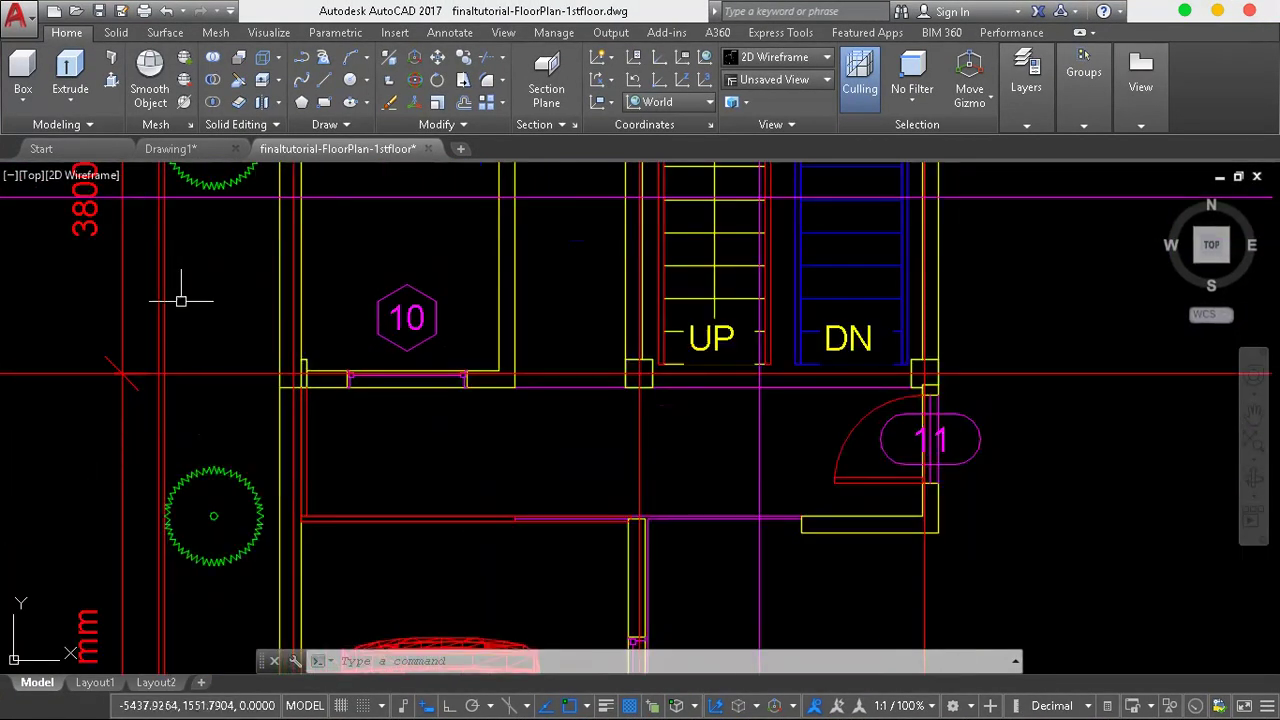
scroll(195, 318, "down", 10)
scroll(243, 343, "up", 6)
scroll(252, 400, "down", 2)
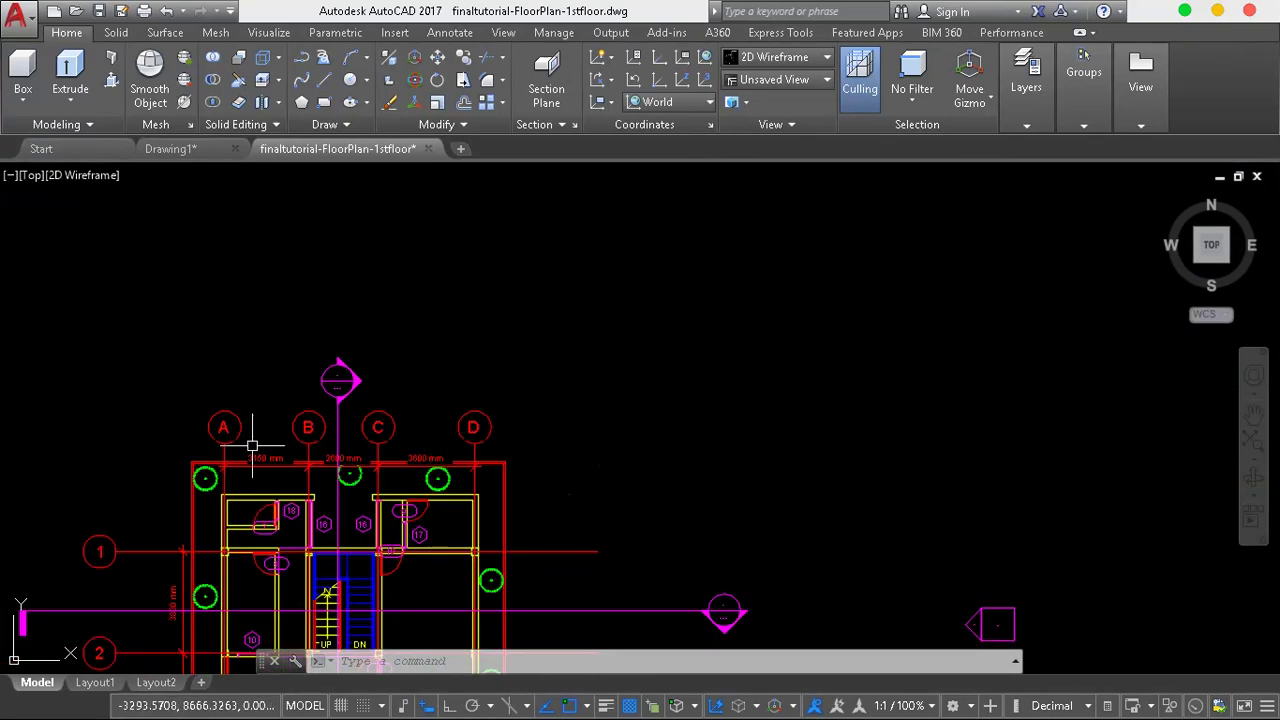
scroll(252, 446, "up", 5)
scroll(243, 449, "up", 2)
scroll(243, 449, "down", 5)
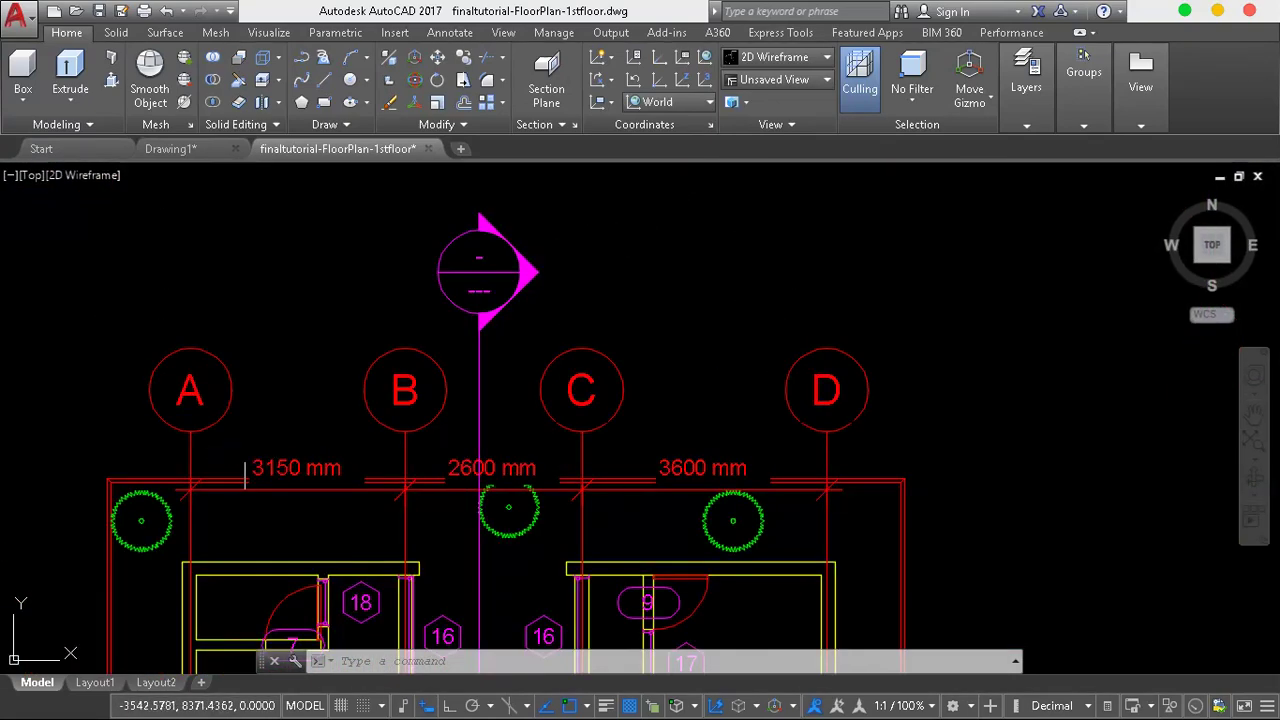
scroll(243, 485, "down", 2)
scroll(186, 590, "down", 2)
scroll(243, 545, "down", 4)
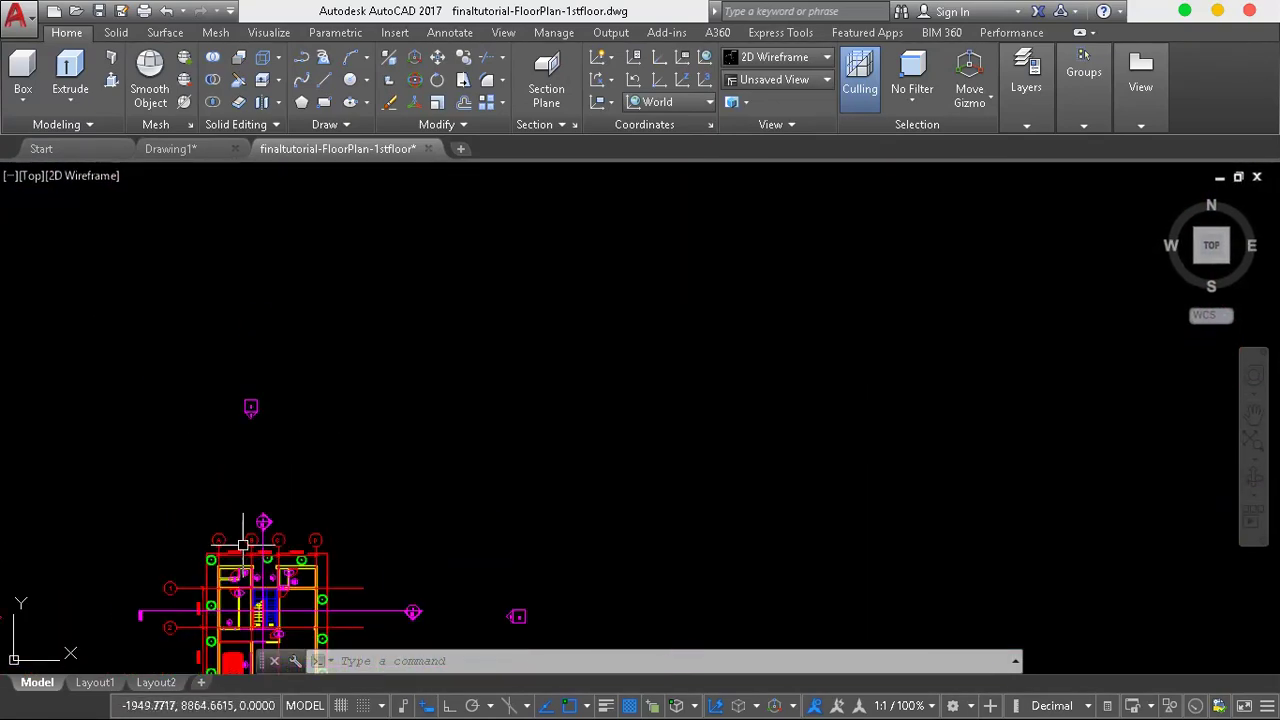
scroll(240, 555, "up", 5)
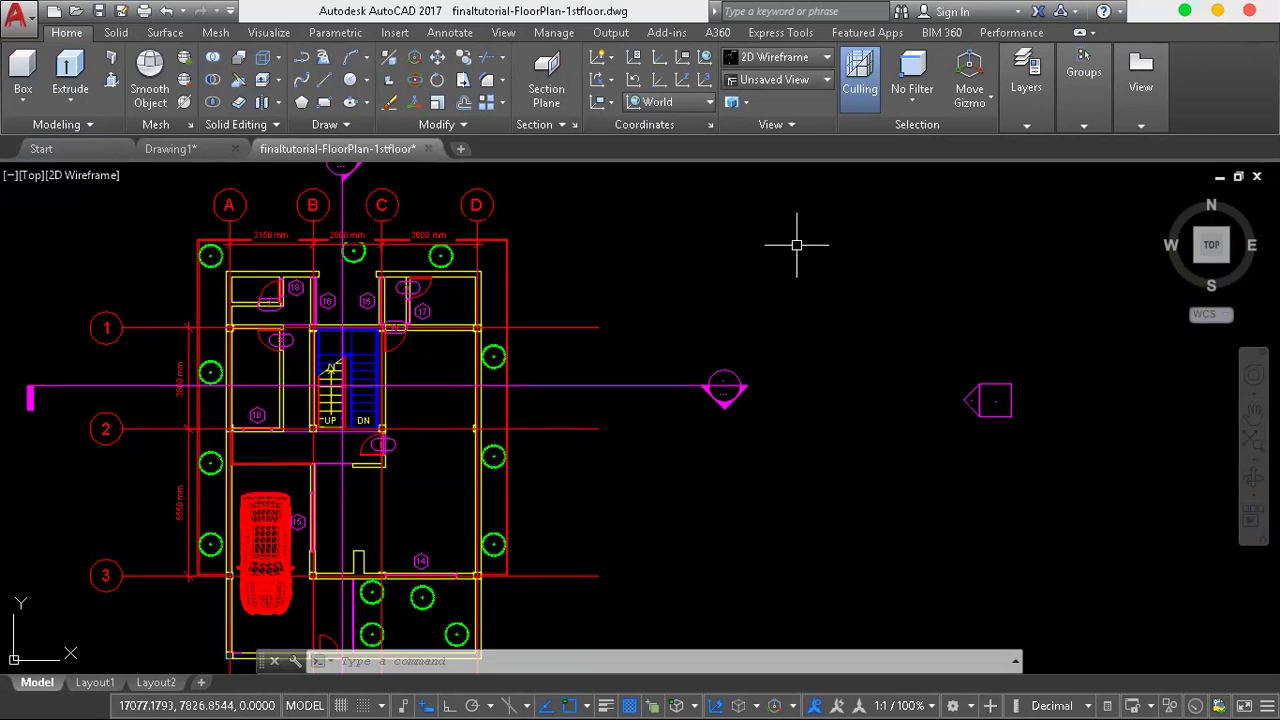
scroll(797, 244, "down", 1)
scroll(795, 246, "down", 2)
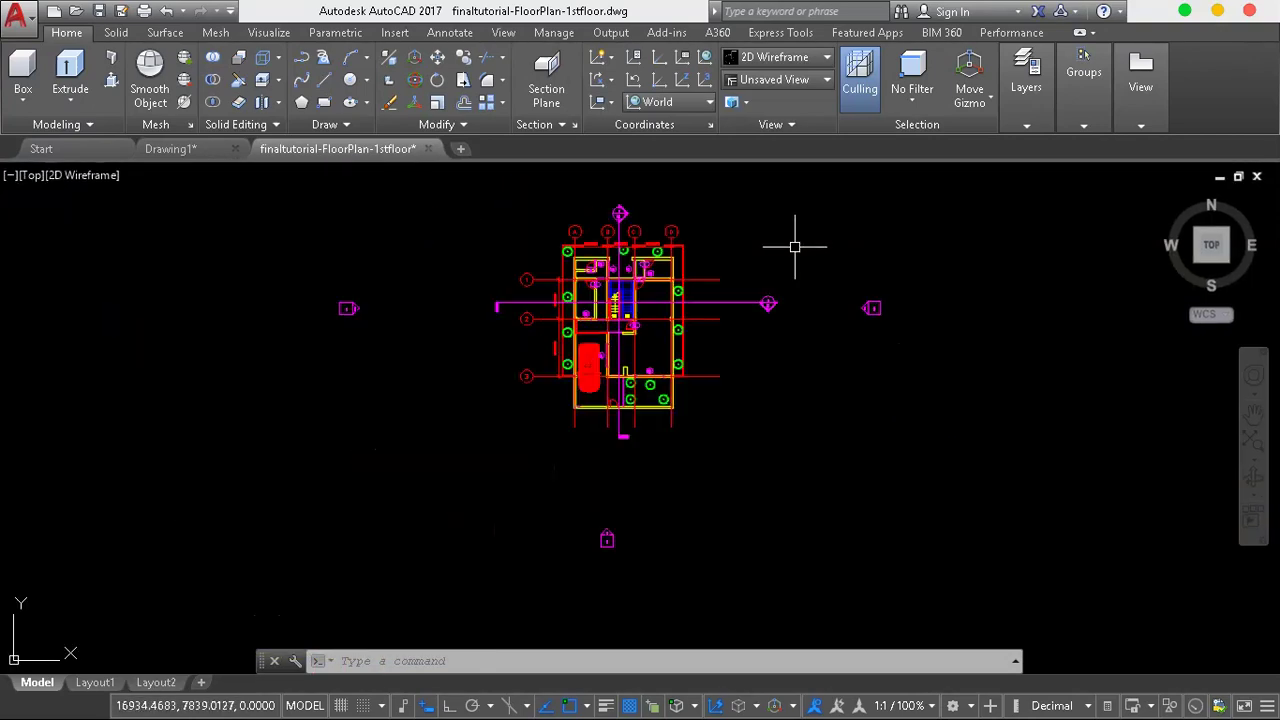
scroll(591, 402, "up", 8)
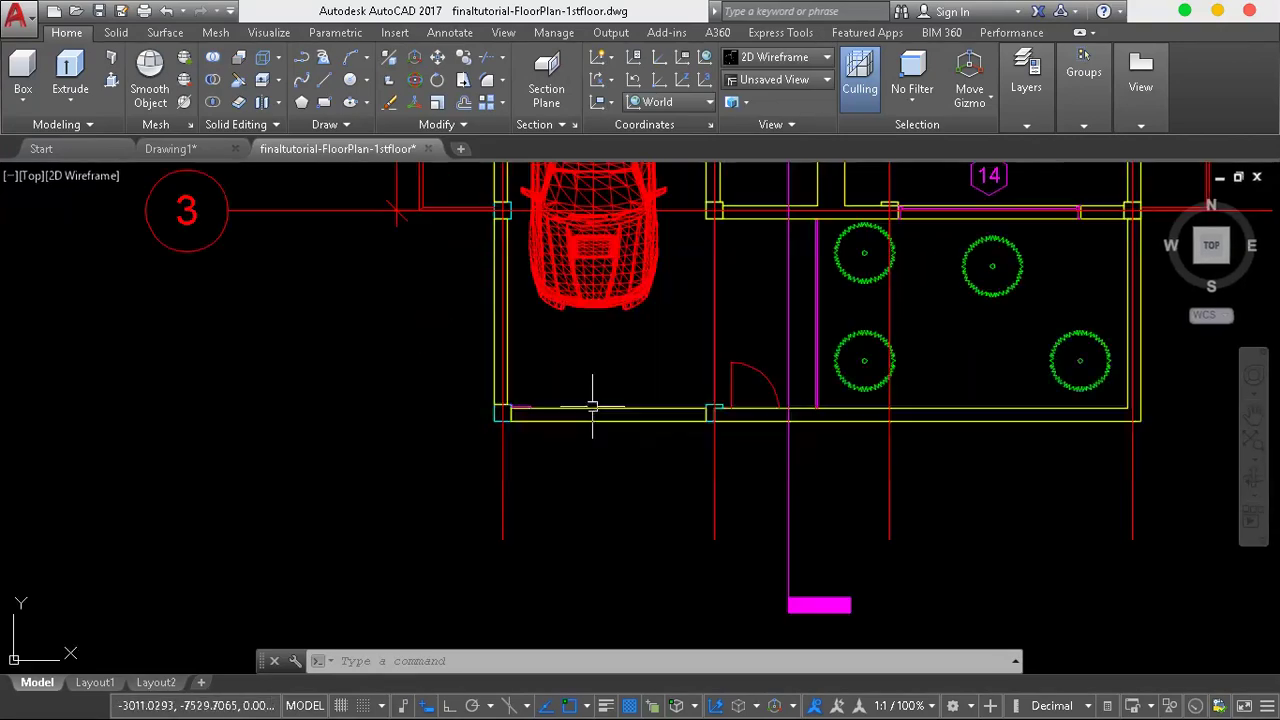
scroll(592, 407, "up", 5)
scroll(592, 407, "down", 3)
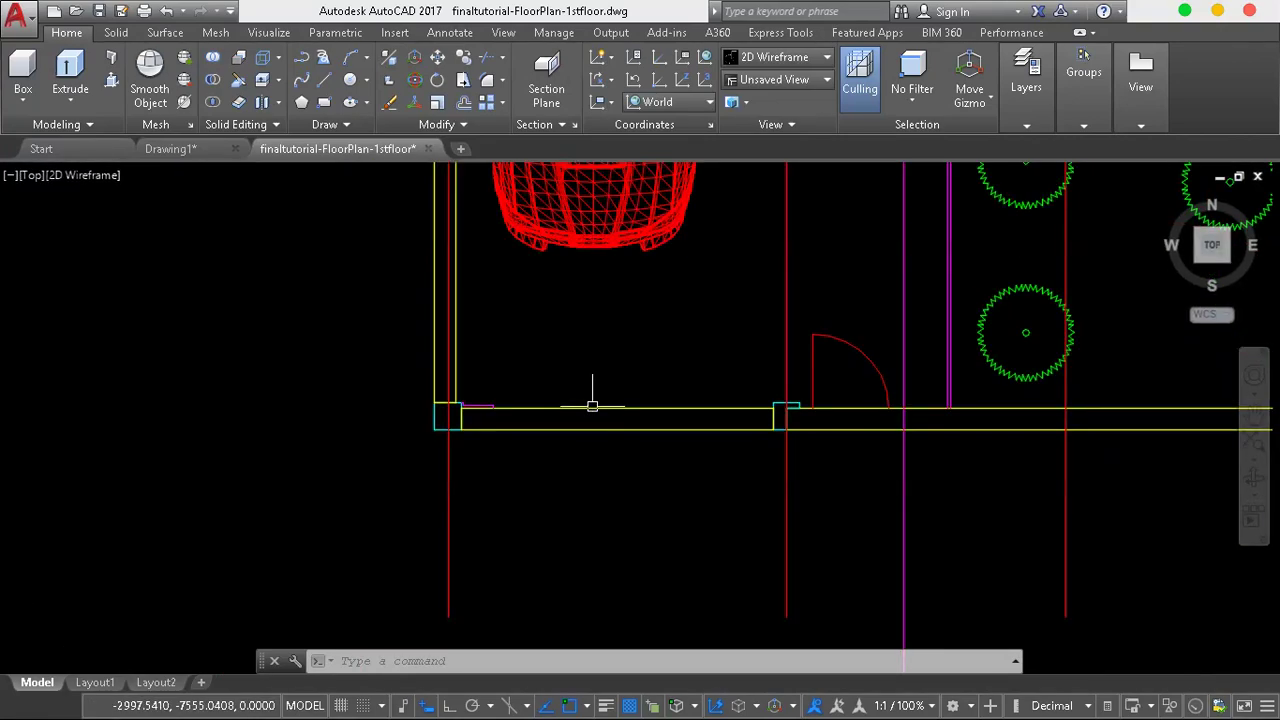
scroll(592, 407, "down", 3)
scroll(592, 407, "down", 2)
scroll(592, 407, "down", 6)
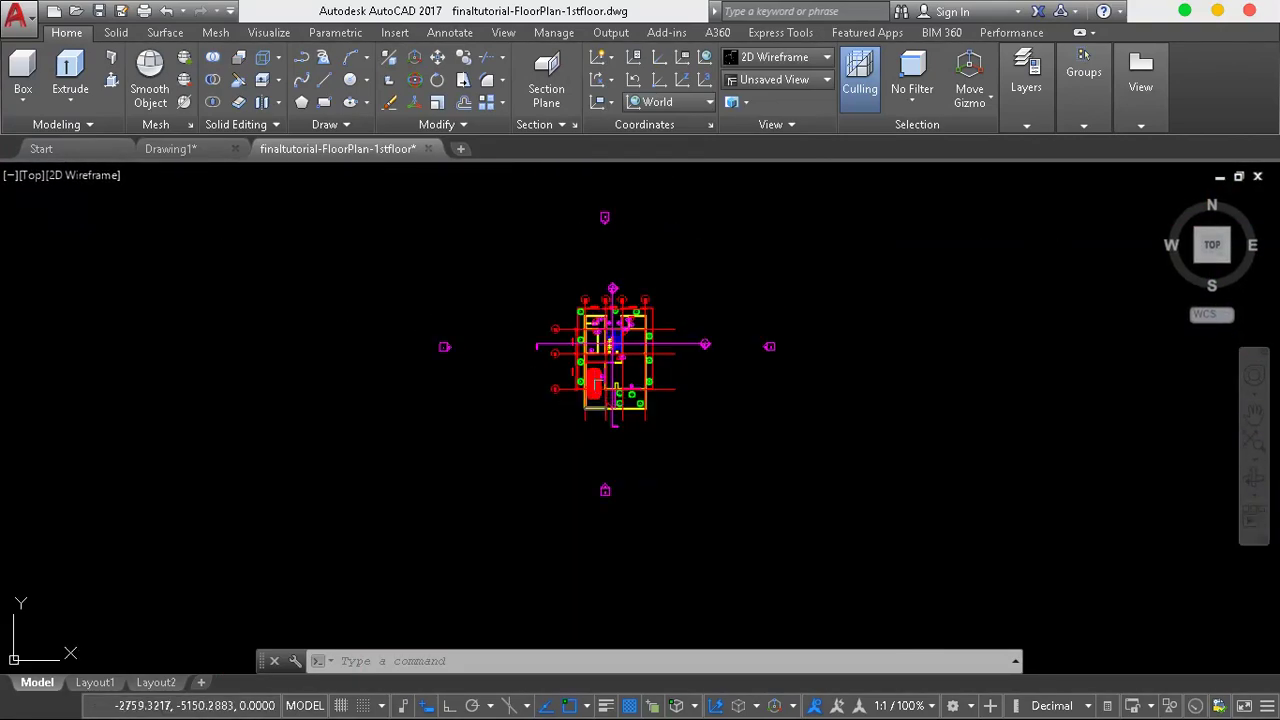
scroll(680, 314, "up", 4)
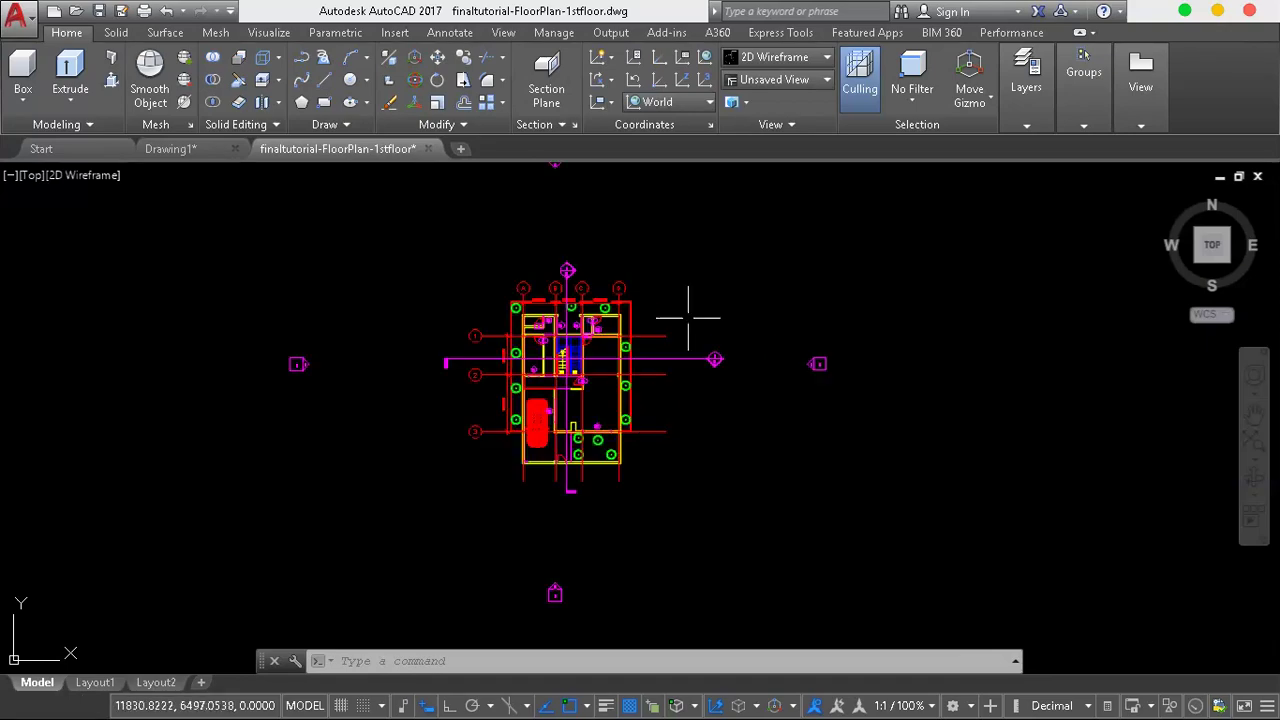
Minimize AutoCAD, then re-sort and refresh the desktop icons so the finaltutorial files group together
left_click(1183, 12)
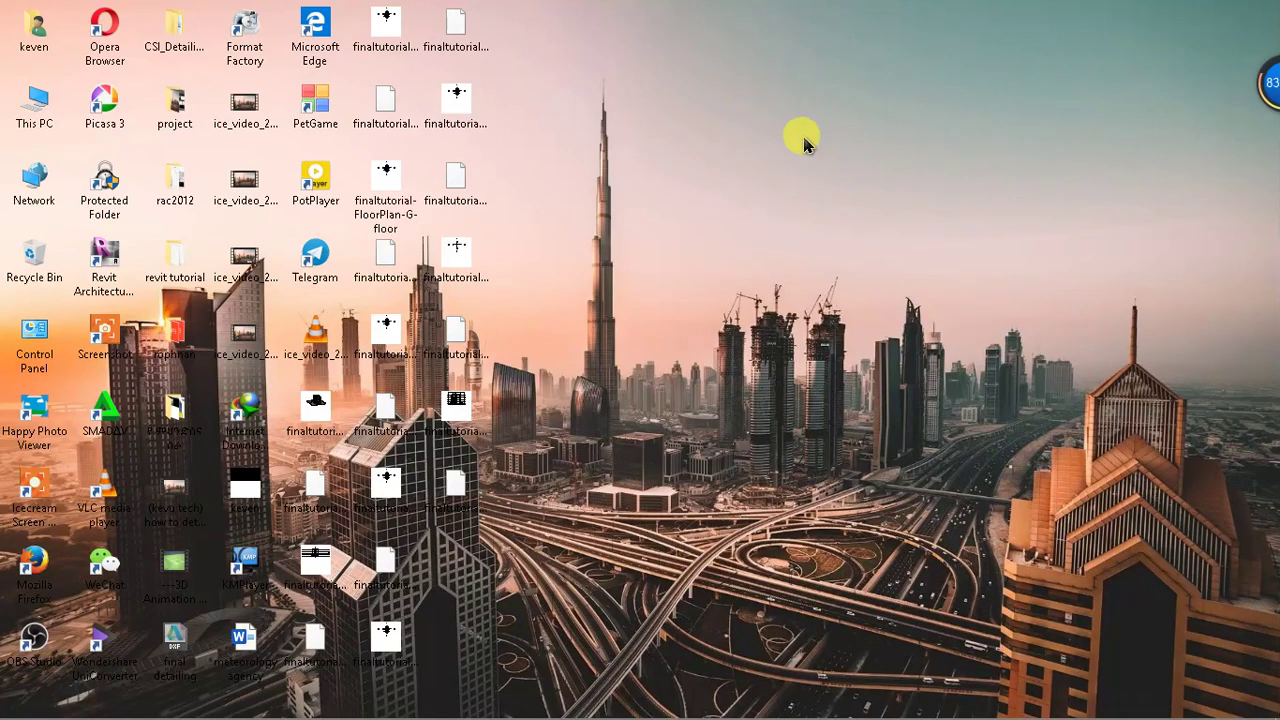
right_click(686, 152)
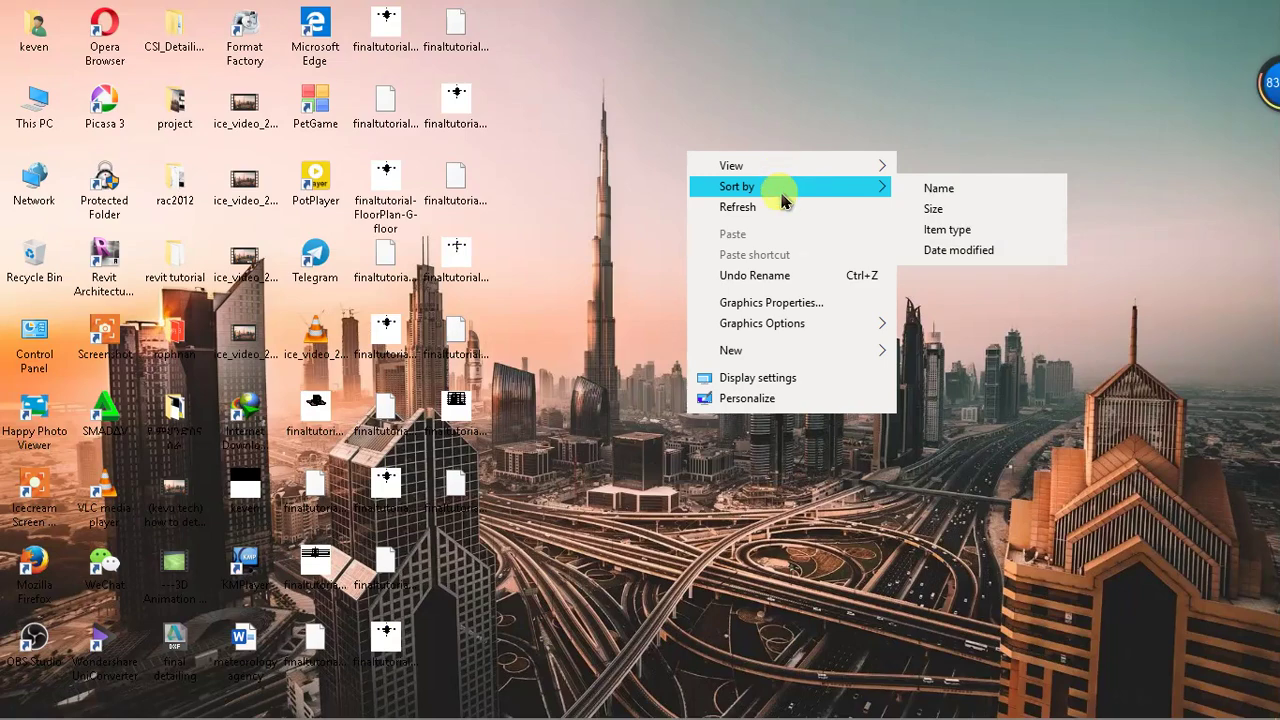
left_click(778, 207)
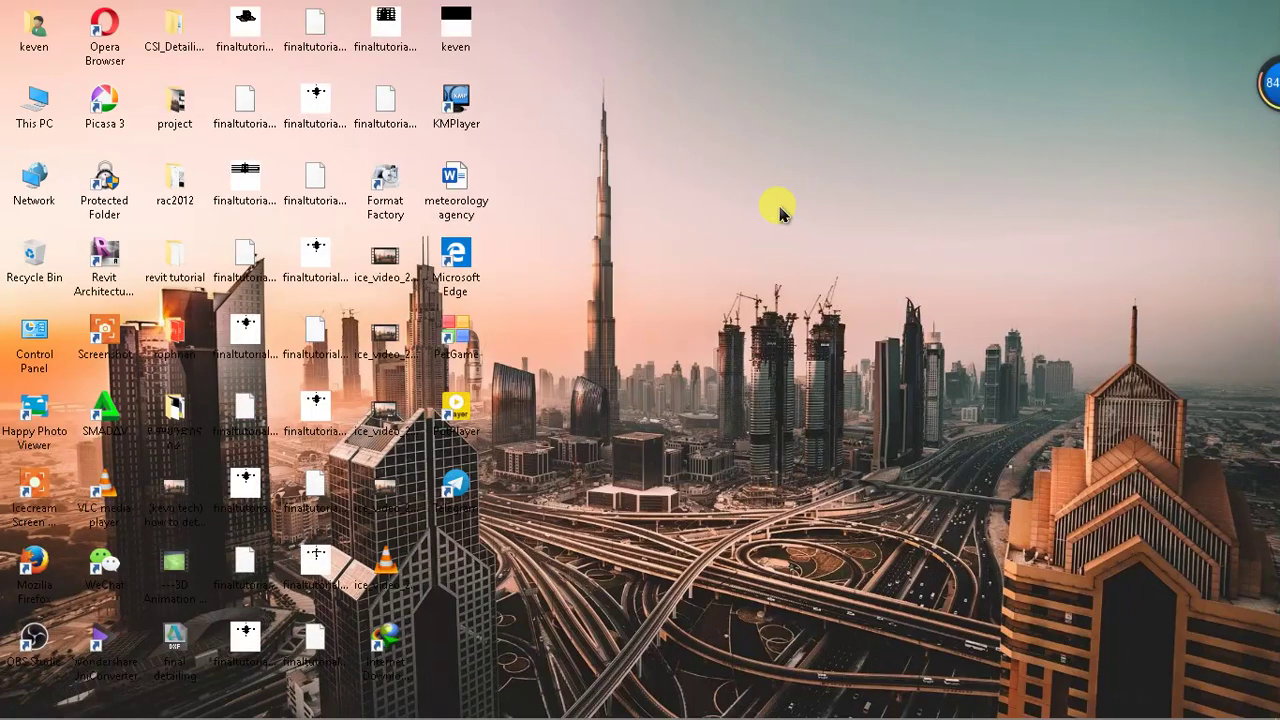
right_click(720, 165)
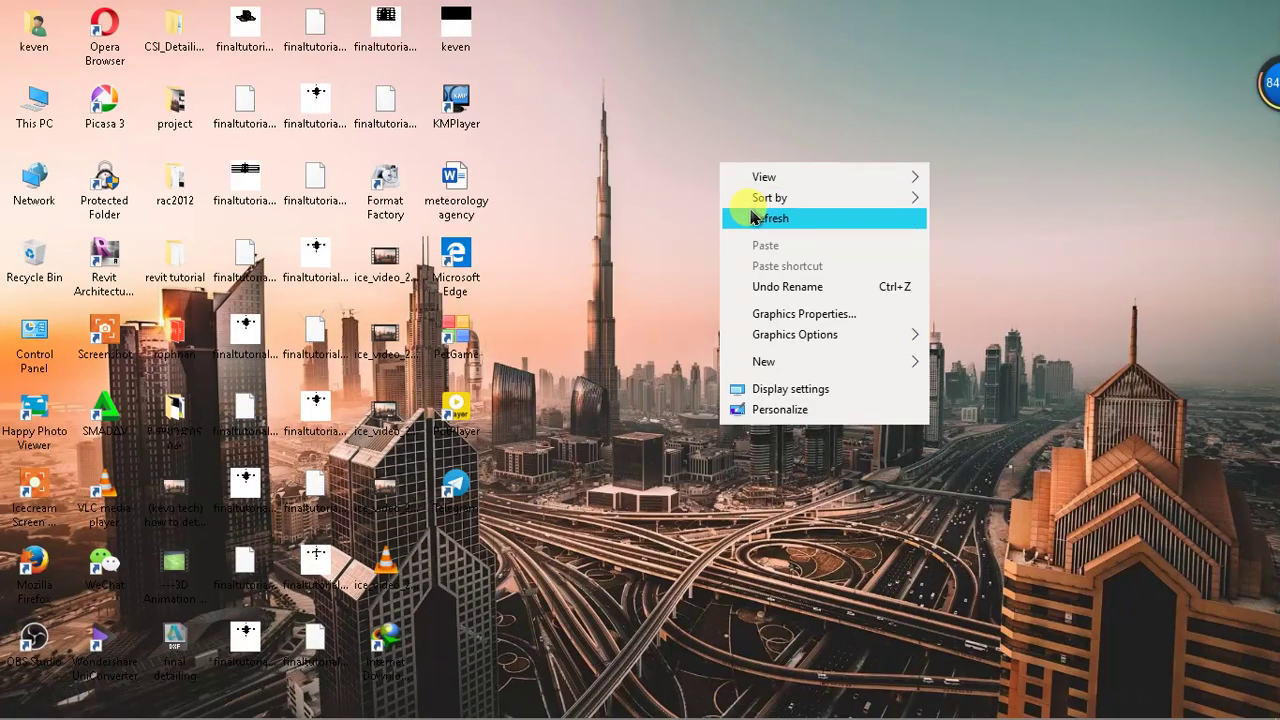
left_click(751, 212)
right_click(745, 190)
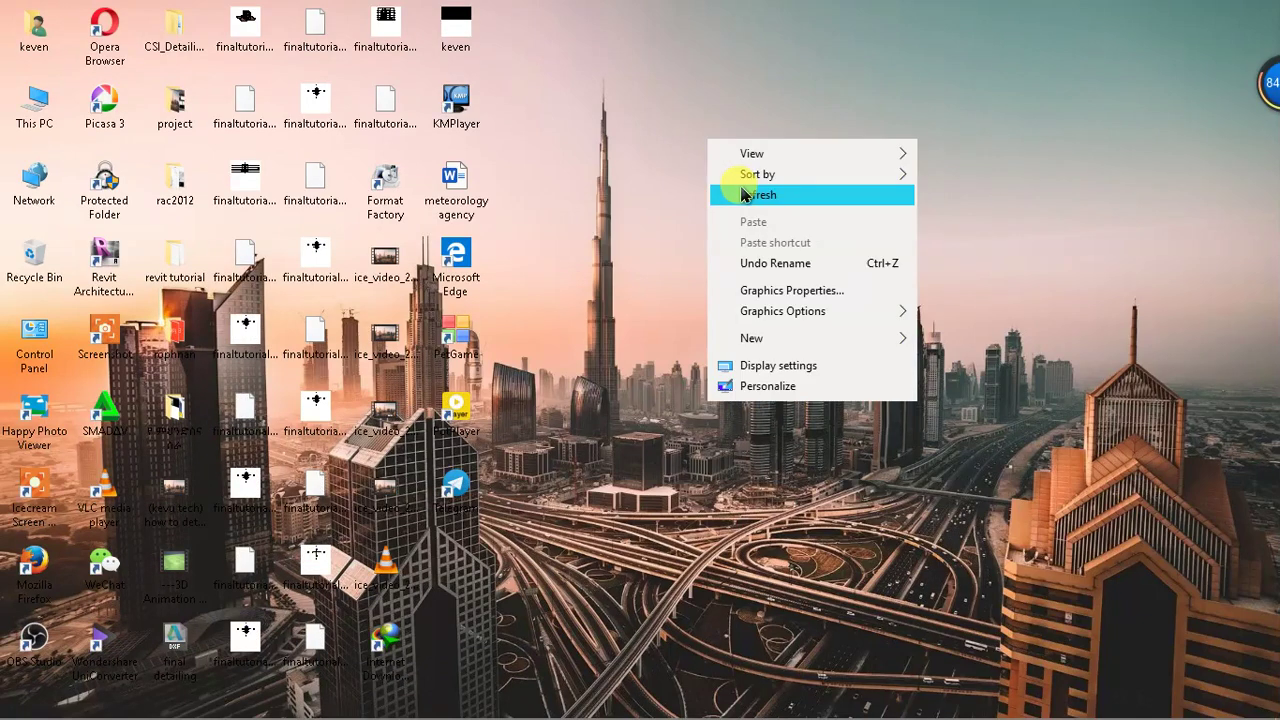
left_click(741, 192)
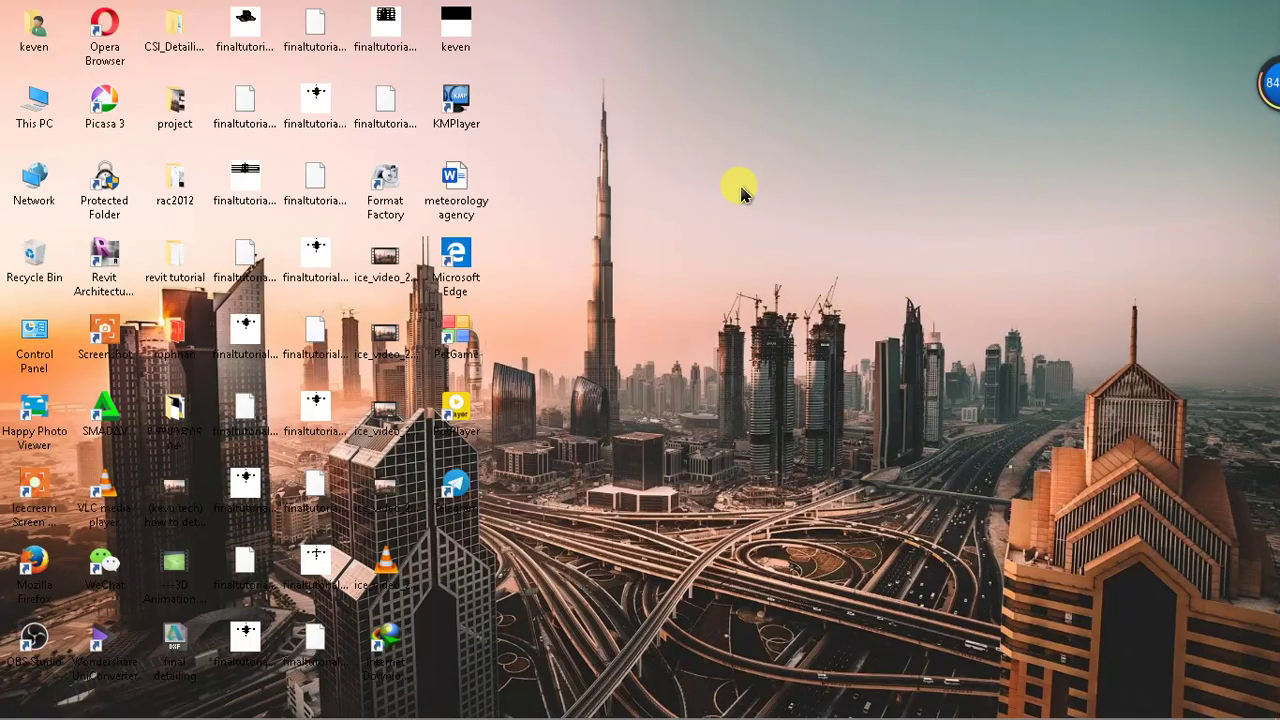